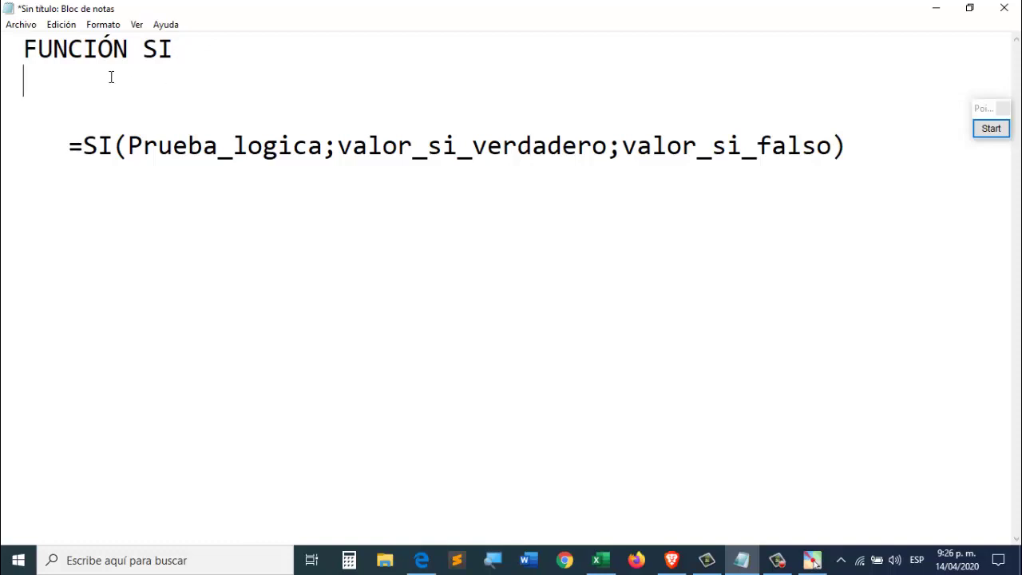
# - Add the word EVALUAR on the line below the FUNCIÓN SI heading
pyautogui.write('EVALUAR')
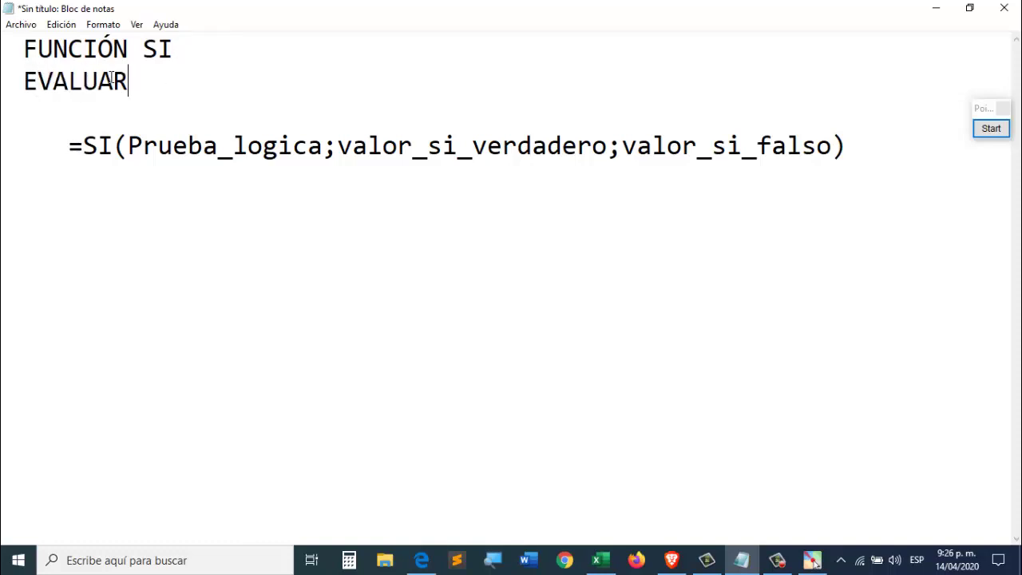
pyautogui.click(25, 88)
pyautogui.moveTo(23, 87); pyautogui.dragTo(149, 89)
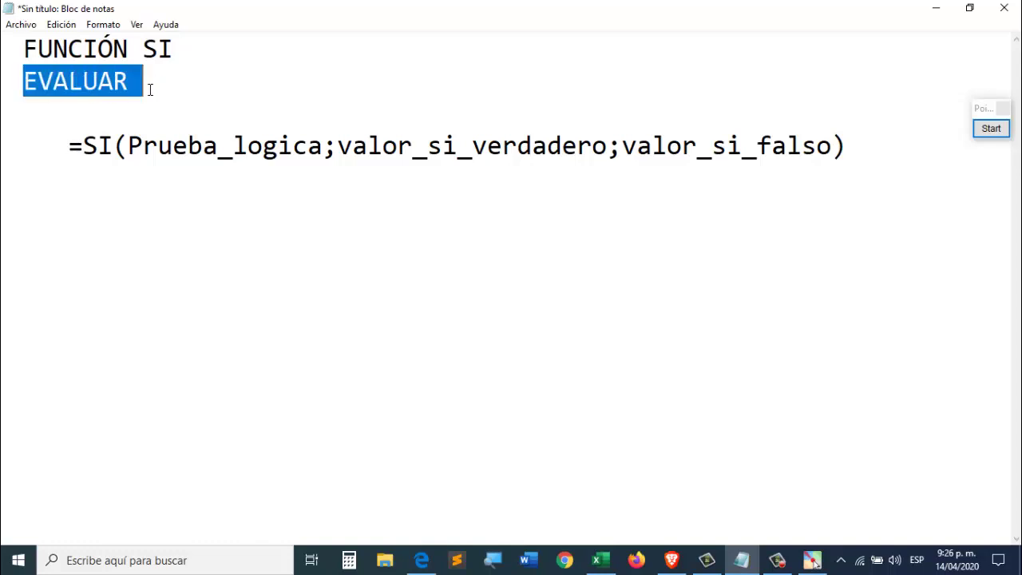
pyautogui.press('Tab')
pyautogui.press('Tab')
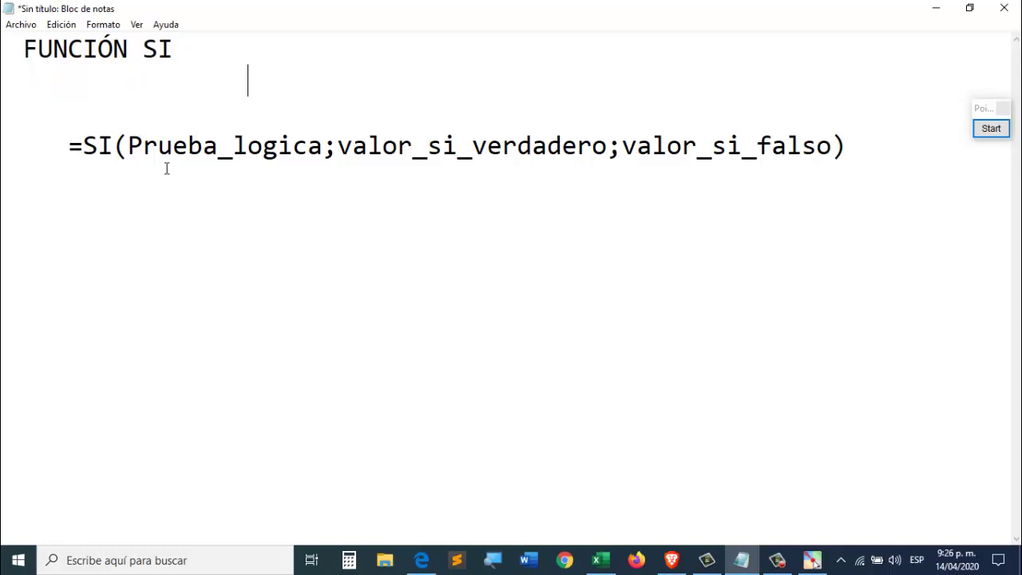
pyautogui.hotkey('ctrl', 'z')
pyautogui.click(141, 166)
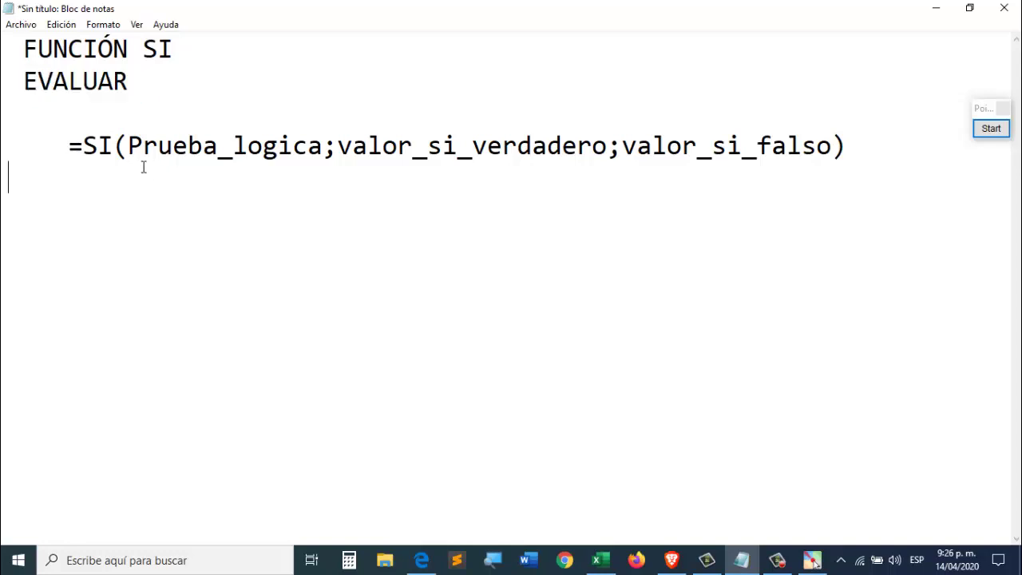
pyautogui.click(193, 115)
pyautogui.click(209, 76)
pyautogui.click(128, 77)
pyautogui.click(333, 87)
pyautogui.moveTo(141, 76); pyautogui.dragTo(22, 81)
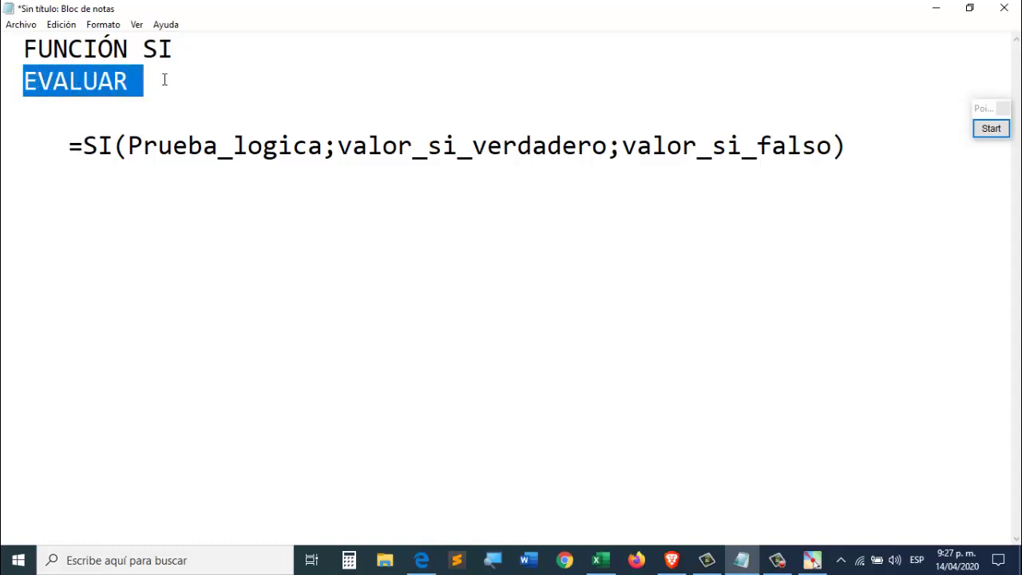
pyautogui.click(186, 81)
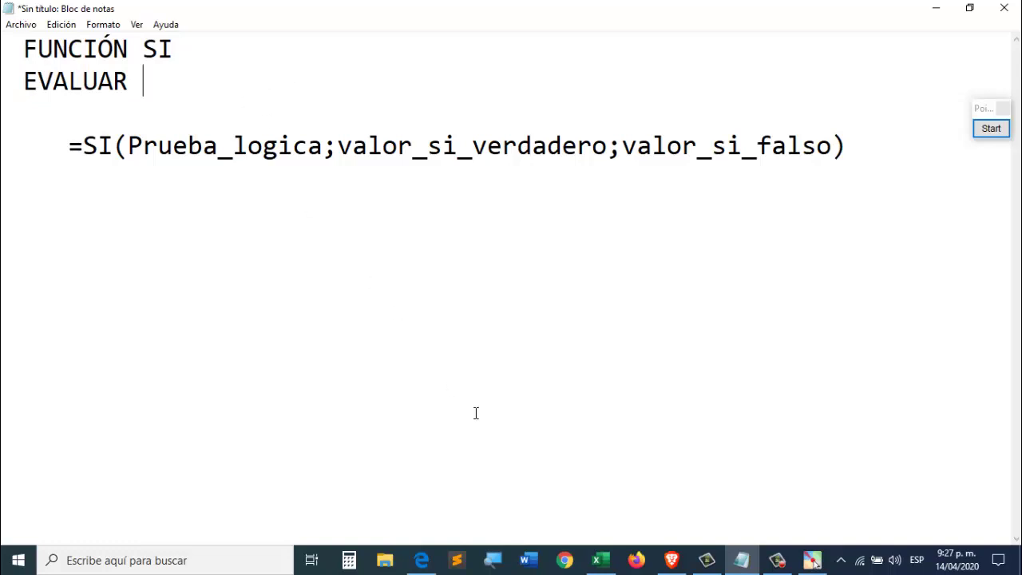
# - Switch to the Excel workbook and examine the EDAD and EN columns on sheet Hoja4
pyautogui.click(600, 559)
pyautogui.moveTo(408, 279); pyautogui.dragTo(408, 265)
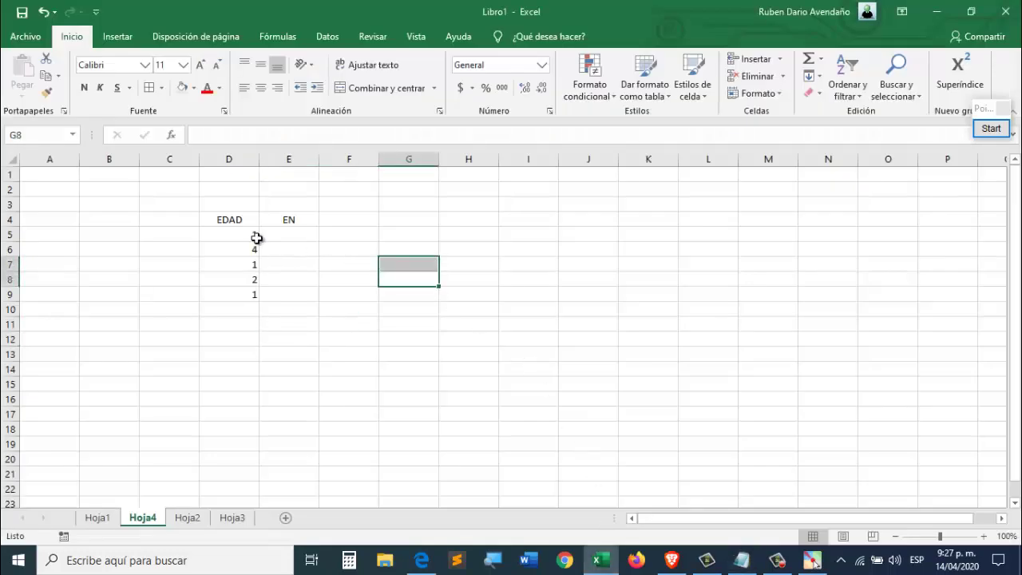
pyautogui.moveTo(229, 219); pyautogui.dragTo(235, 295)
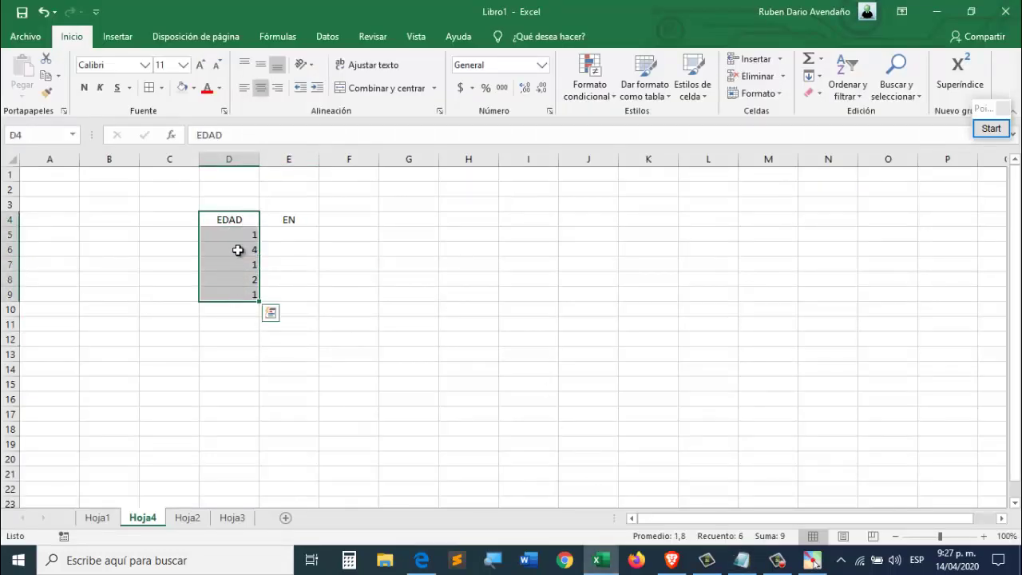
pyautogui.click(238, 249)
pyautogui.click(246, 220)
pyautogui.click(294, 219)
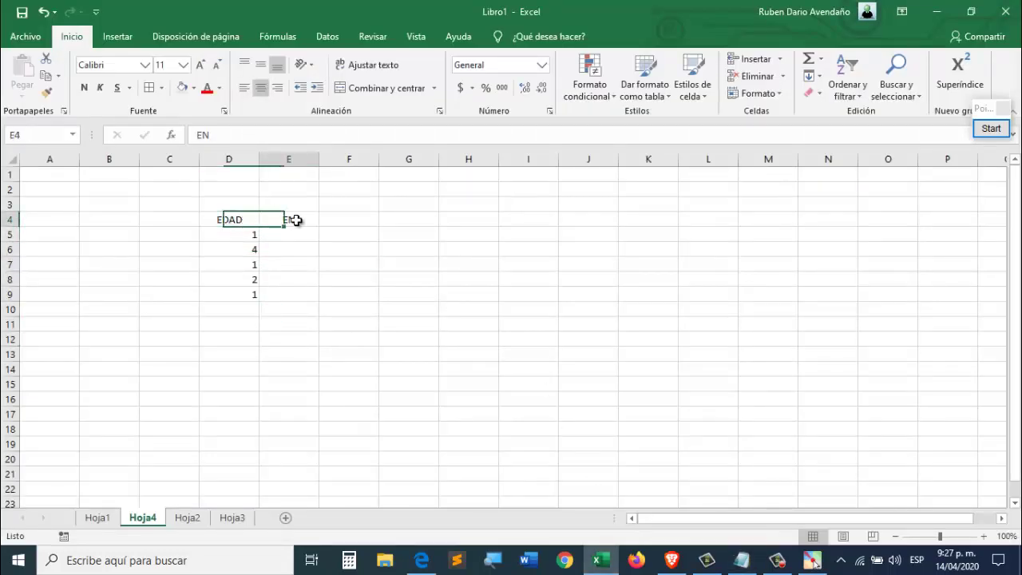
pyautogui.click(230, 222)
pyautogui.click(254, 234)
pyautogui.click(291, 226)
pyautogui.click(290, 246)
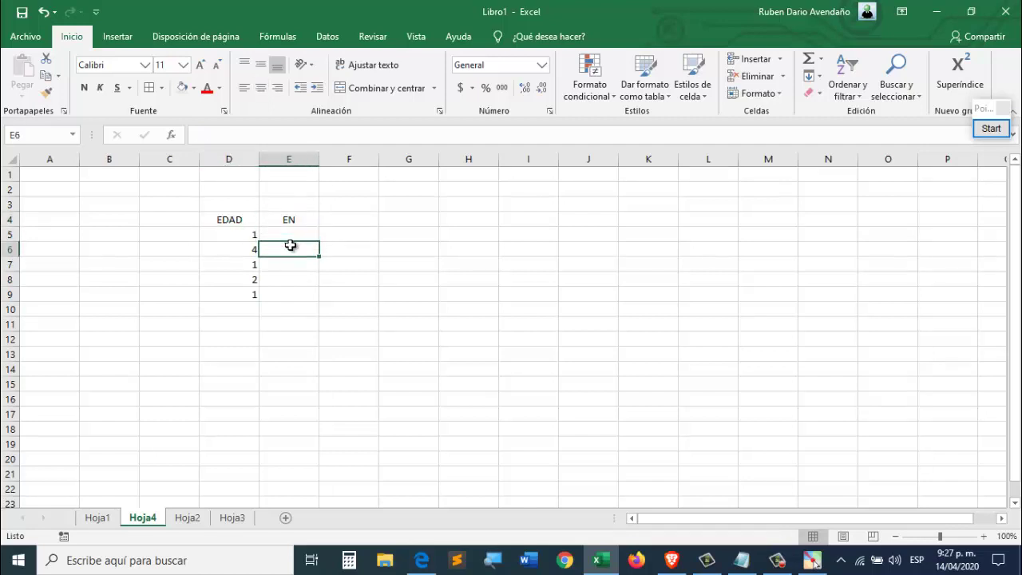
# - Enter añO in cell E5 and Años in cell E6 of the EN column
pyautogui.click(290, 234)
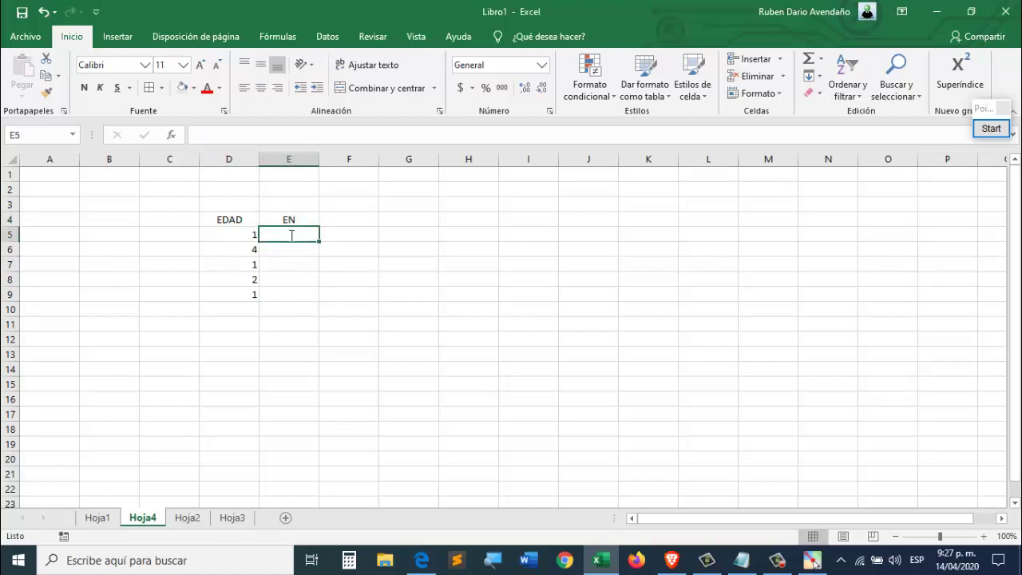
pyautogui.write('añ')
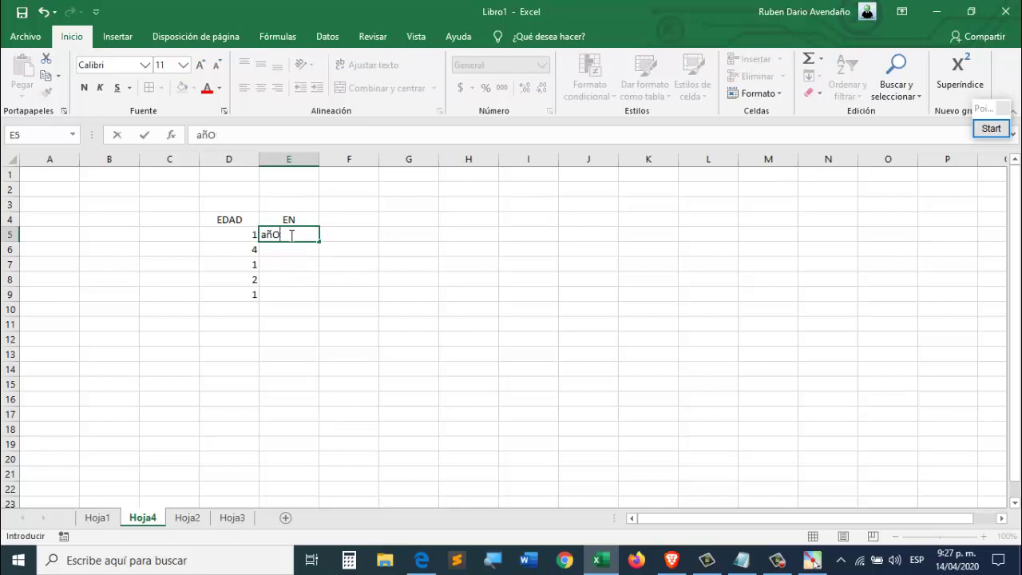
pyautogui.write('O')
pyautogui.press('Return')
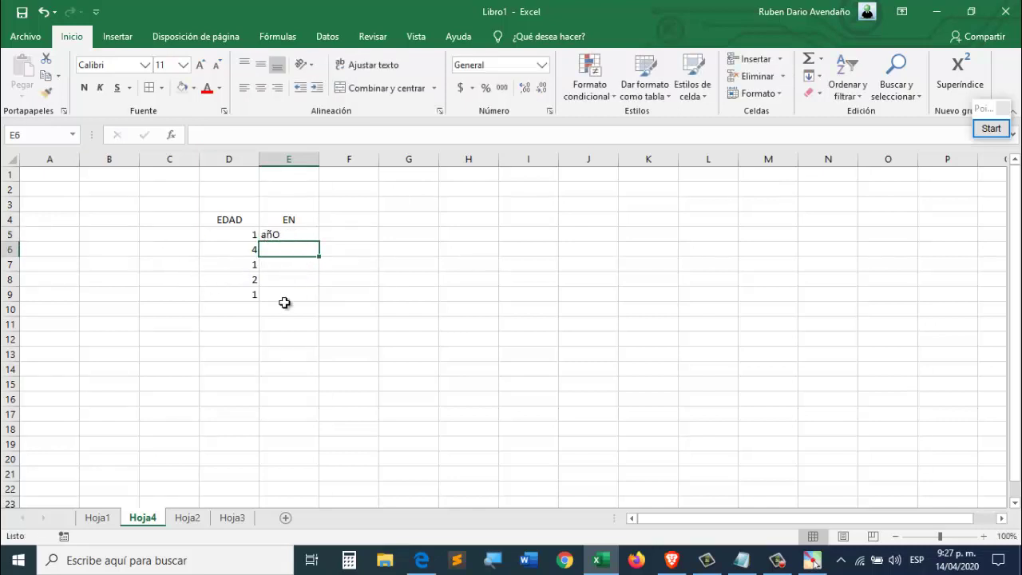
pyautogui.write('añO')
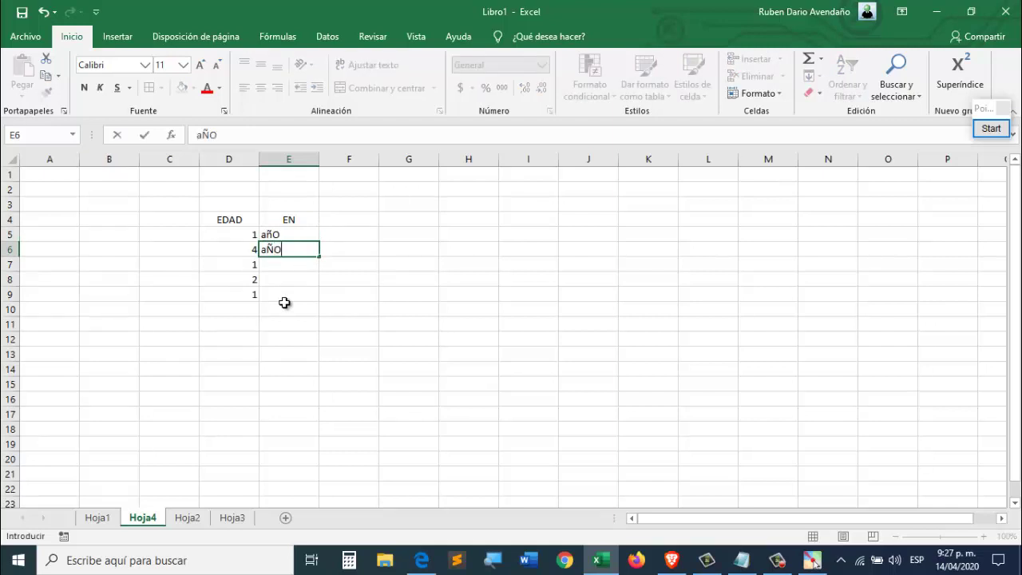
pyautogui.press('Return')
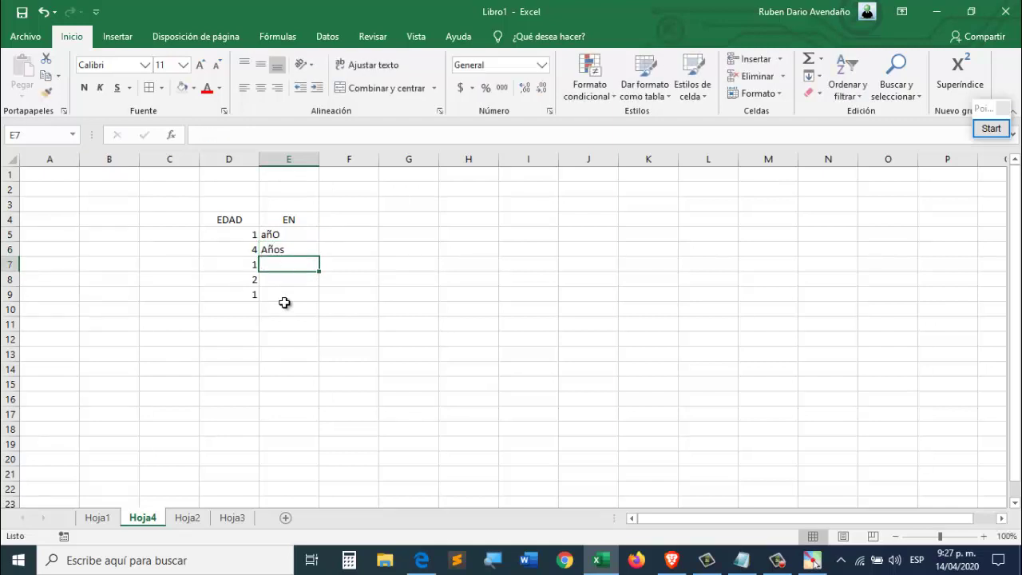
# - Complete the EN column with AÑO in cell E7, años in E8 and año in E9
pyautogui.write('A')
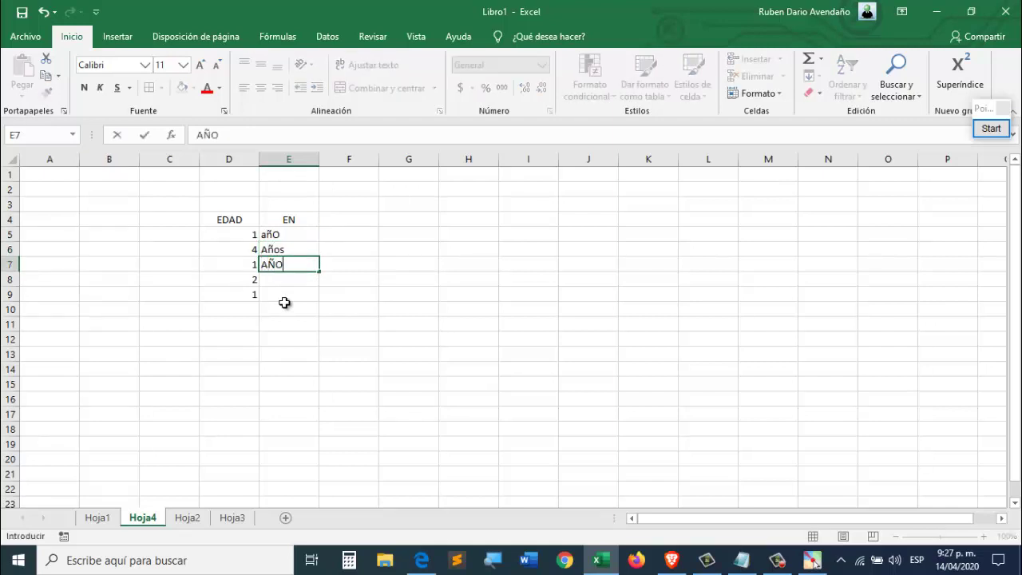
pyautogui.write('ÑO')
pyautogui.press('Return')
pyautogui.click(254, 339)
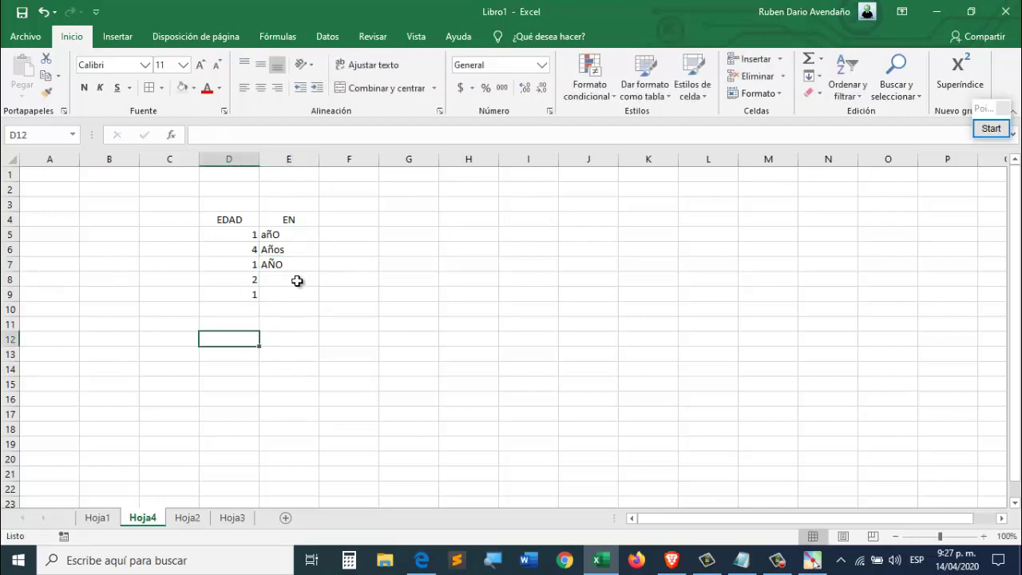
pyautogui.click(295, 279)
pyautogui.write('años')
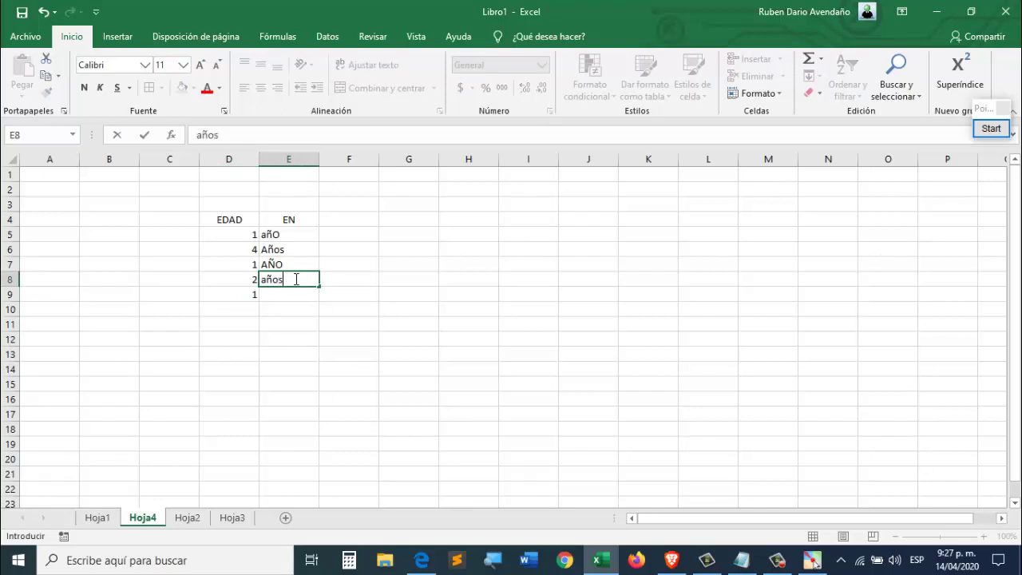
pyautogui.press('Return')
pyautogui.write('año')
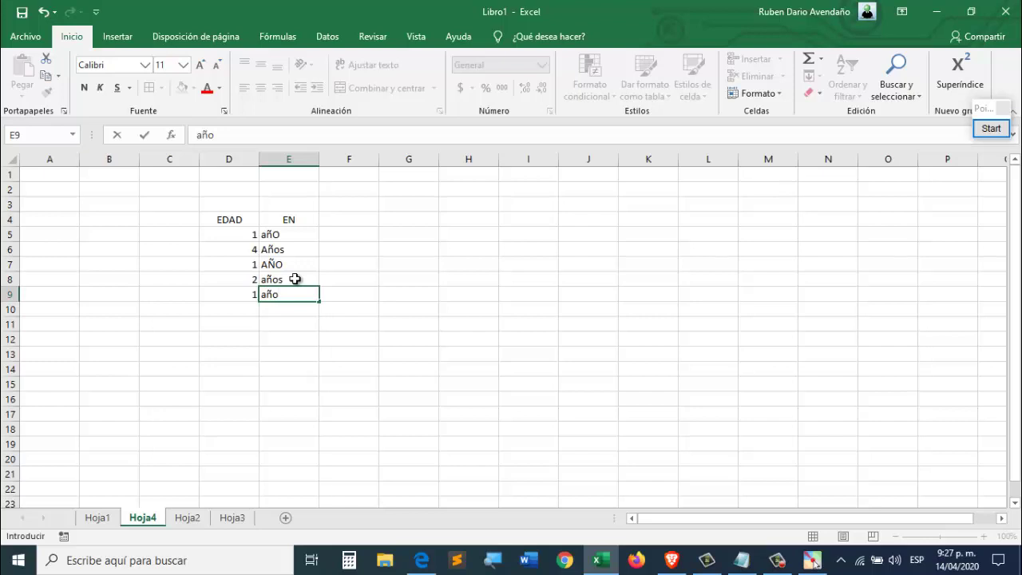
pyautogui.press('Return')
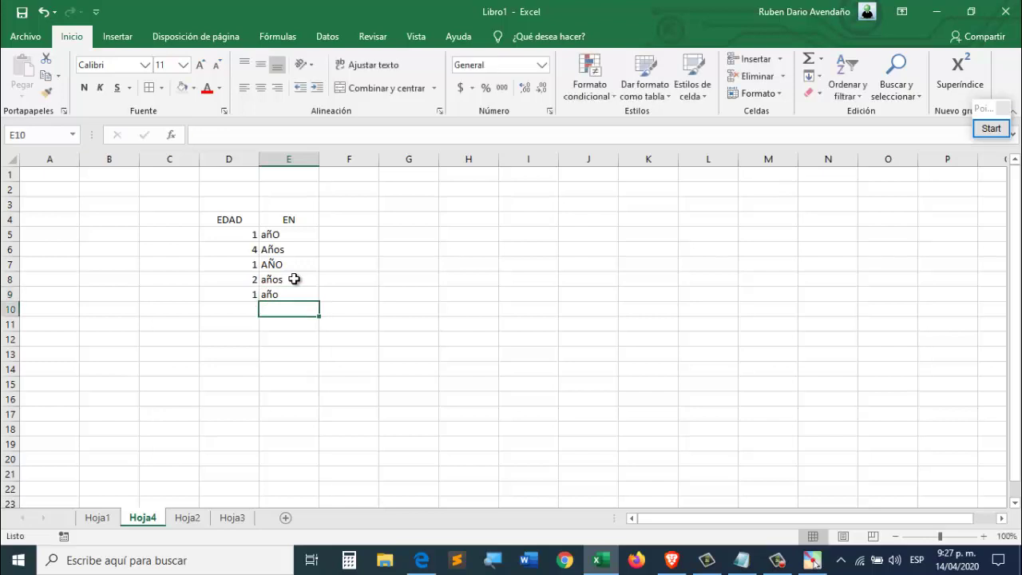
# - Compare the ages in the EDAD column with their units in the EN column, row by row
pyautogui.moveTo(244, 235); pyautogui.dragTo(244, 294)
pyautogui.click(239, 232)
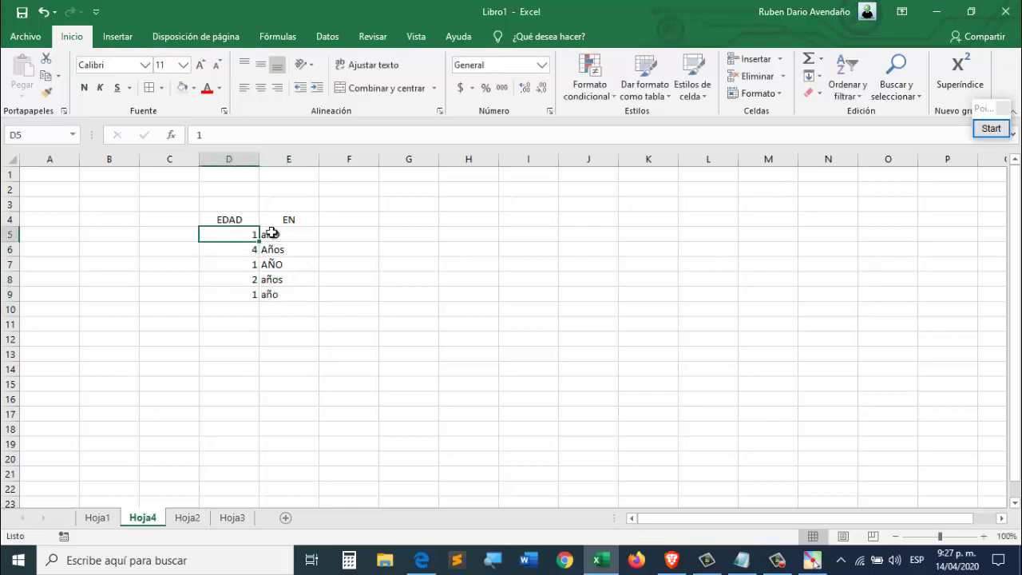
pyautogui.click(274, 231)
pyautogui.click(243, 248)
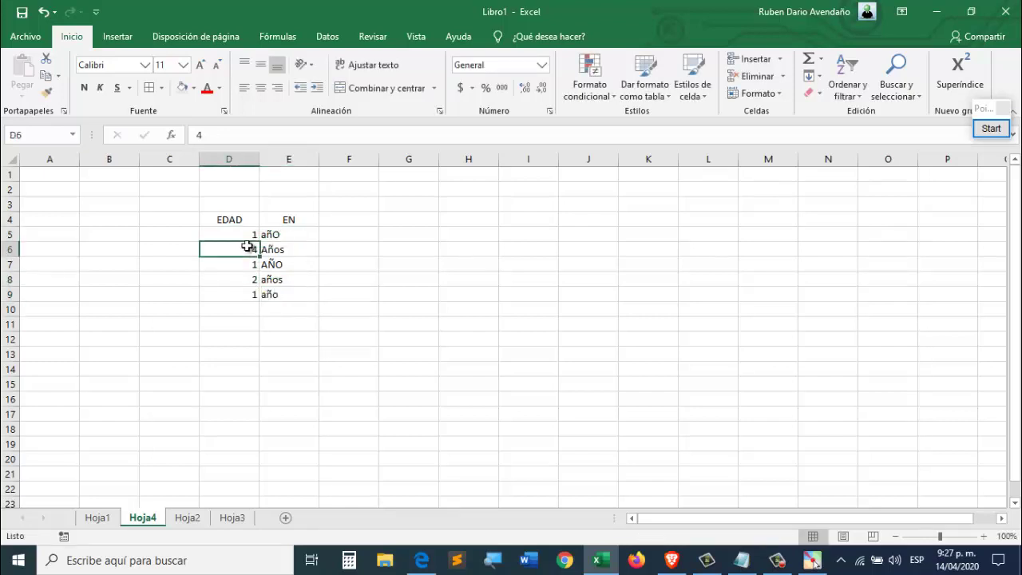
pyautogui.click(285, 249)
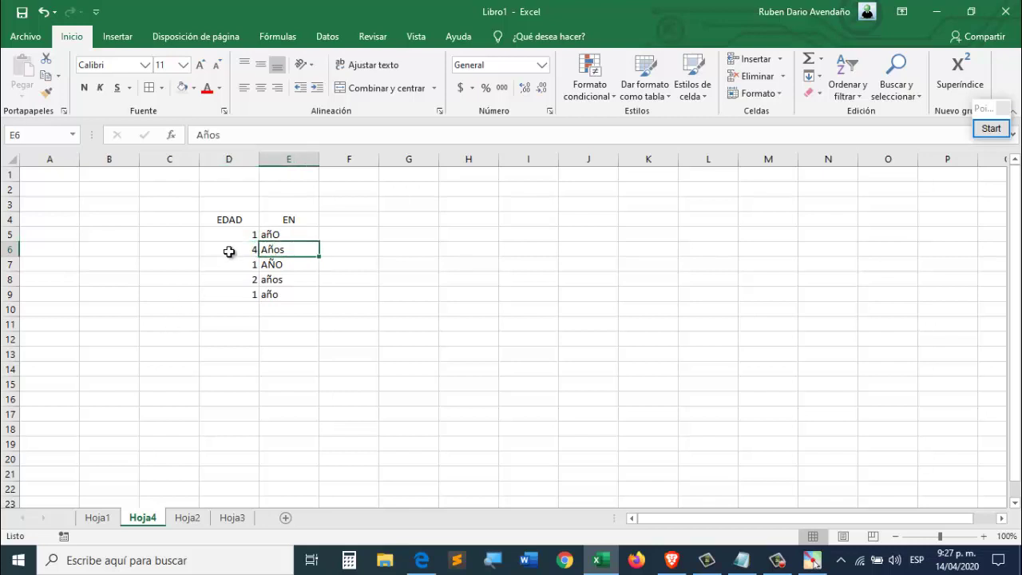
pyautogui.click(244, 264)
pyautogui.click(275, 266)
pyautogui.moveTo(219, 218); pyautogui.dragTo(307, 294)
# - Switch to the Notepad notes and add the line sitaxis below EVALUAR, keeping a blank line above the =SI formula
pyautogui.click(743, 561)
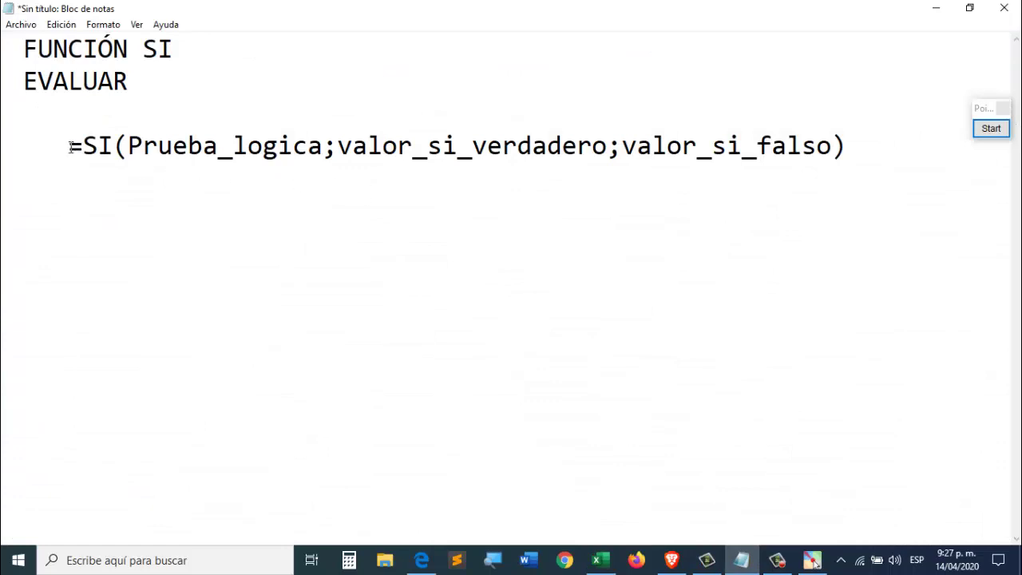
pyautogui.moveTo(166, 74); pyautogui.dragTo(22, 47)
pyautogui.click(210, 57)
pyautogui.click(162, 105)
pyautogui.write('sitaxis')
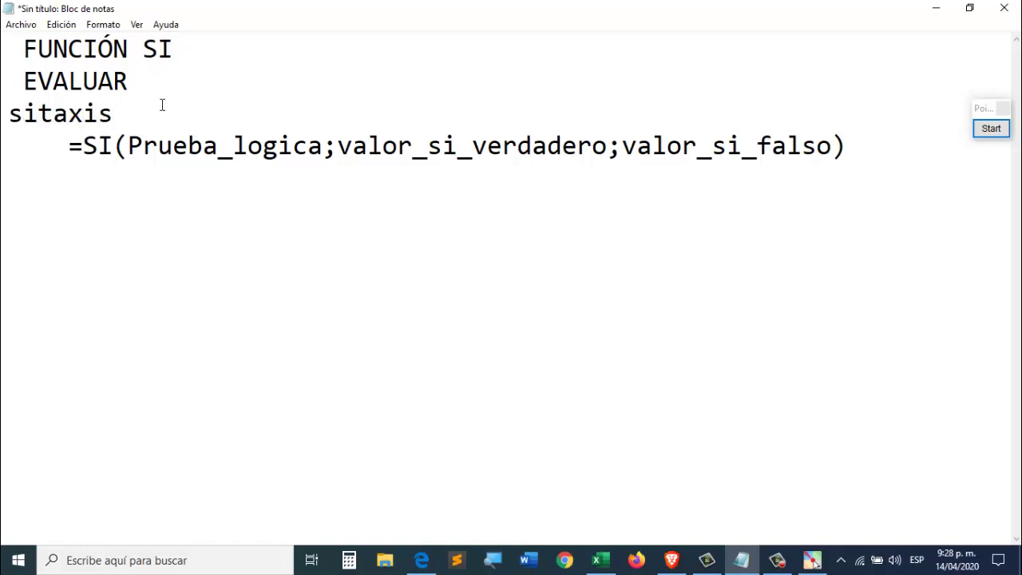
pyautogui.press('Return')
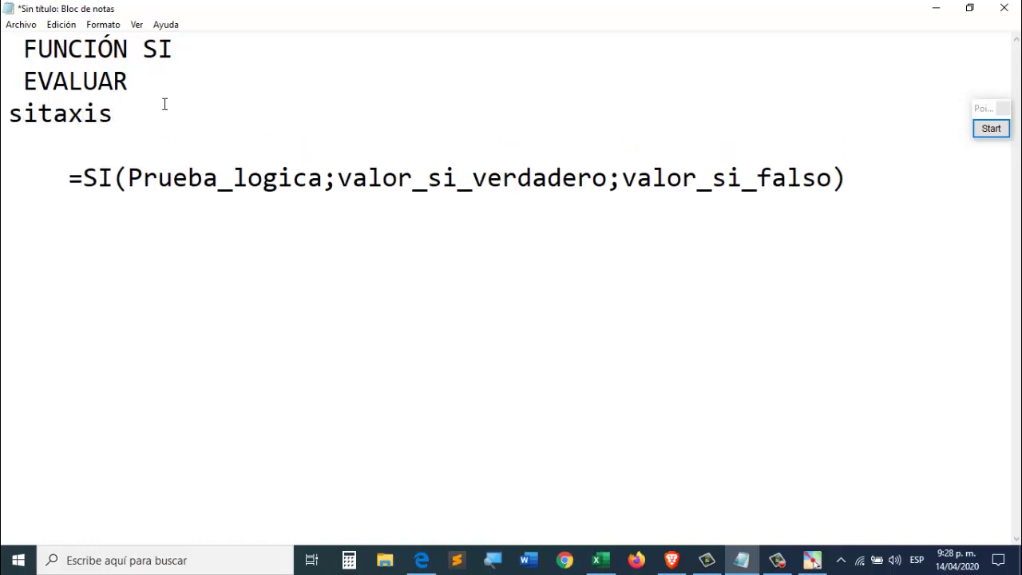
# - Highlight =SI and the Prueba_logica argument in the formula to examine the function name and its logical test
pyautogui.moveTo(69, 176); pyautogui.dragTo(113, 177)
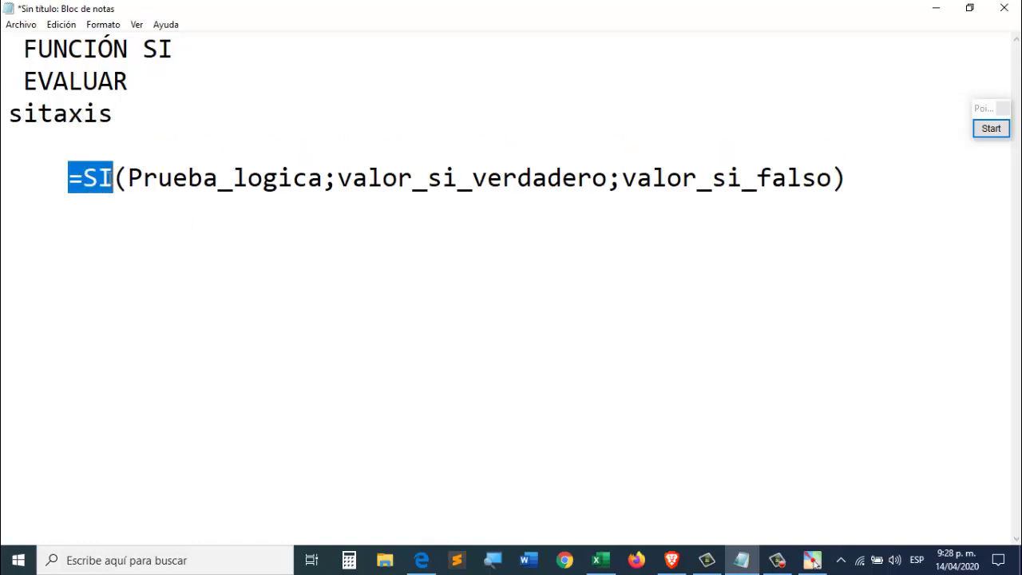
pyautogui.click(137, 209)
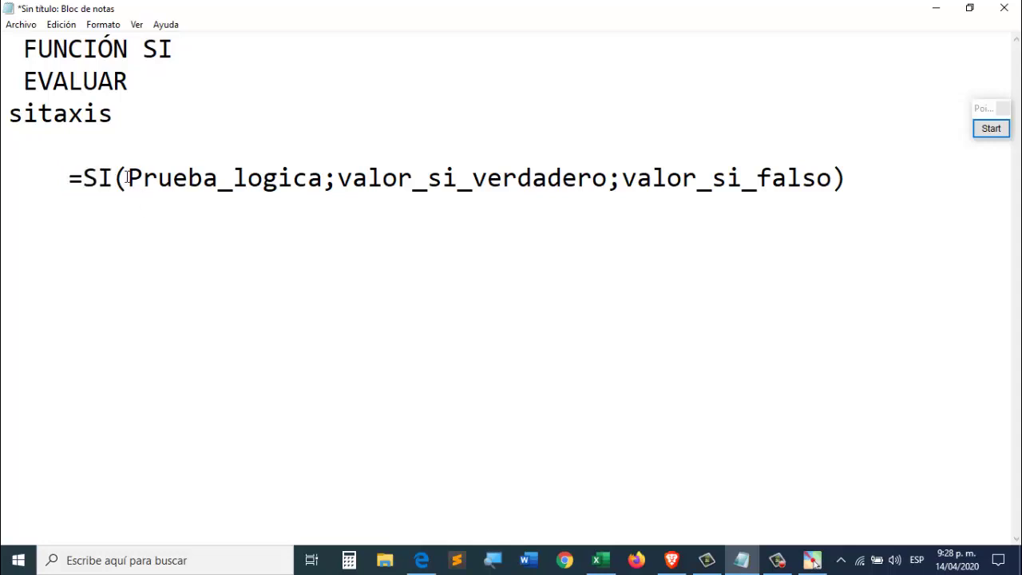
pyautogui.moveTo(128, 177); pyautogui.dragTo(326, 179)
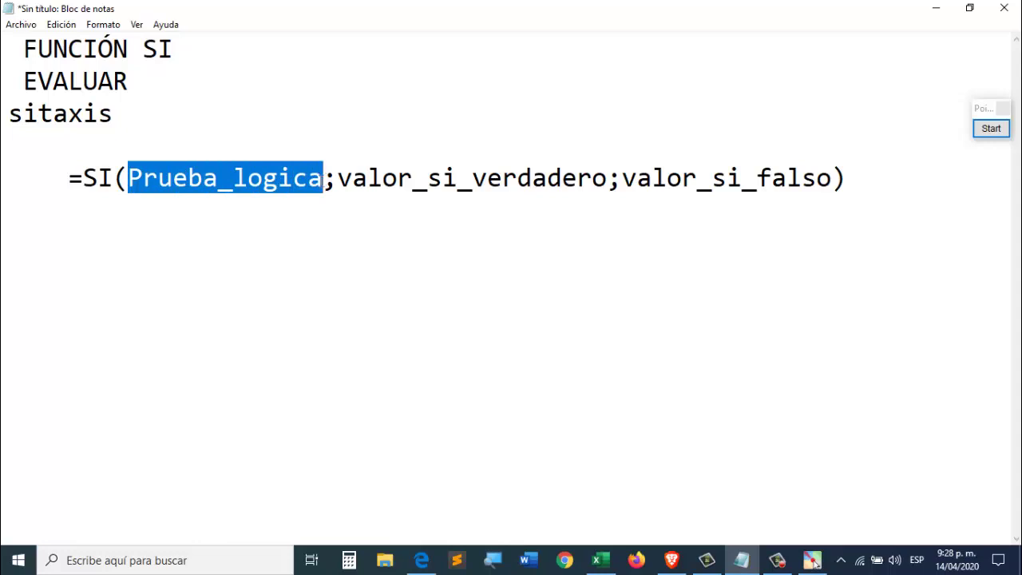
pyautogui.click(321, 204)
pyautogui.click(301, 191)
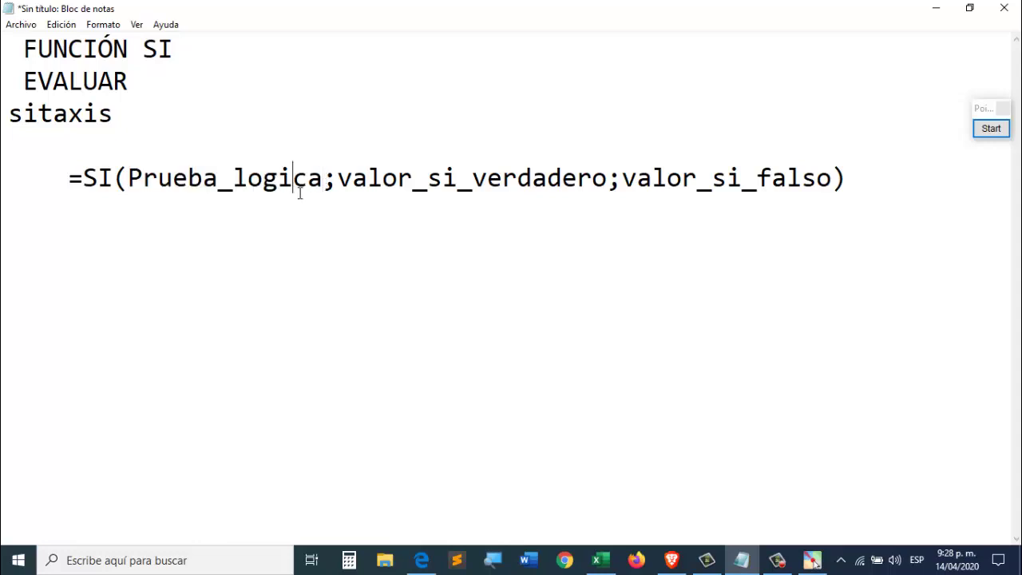
pyautogui.click(174, 181)
pyautogui.moveTo(128, 178); pyautogui.dragTo(326, 177)
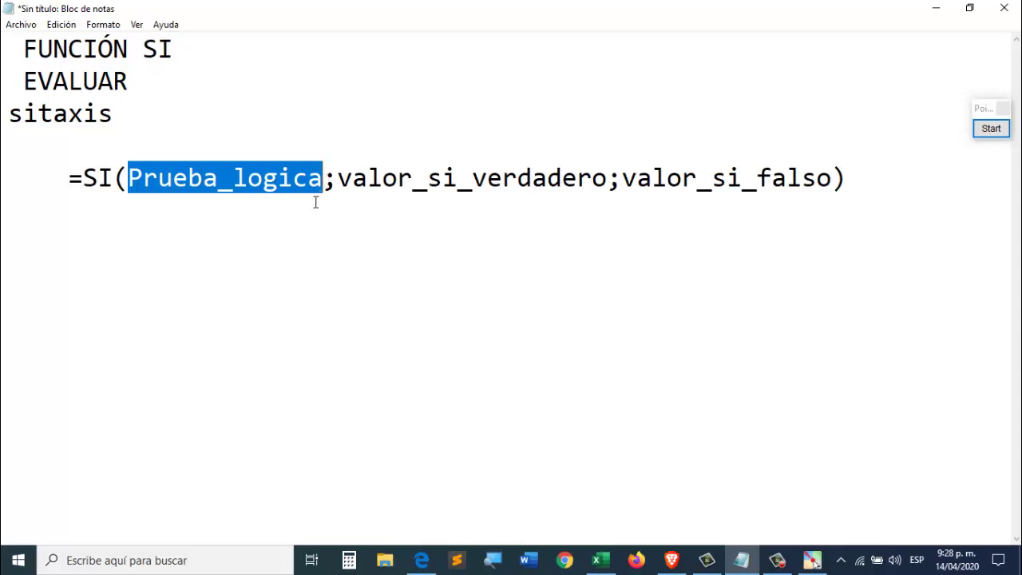
pyautogui.click(313, 204)
pyautogui.moveTo(324, 180); pyautogui.dragTo(130, 179)
pyautogui.click(305, 209)
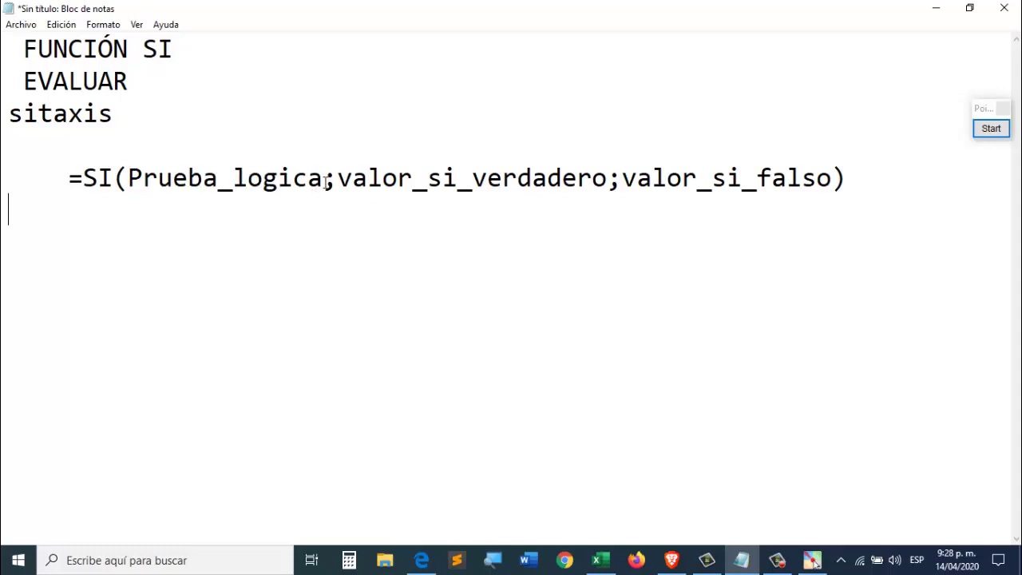
pyautogui.moveTo(325, 179); pyautogui.dragTo(131, 179)
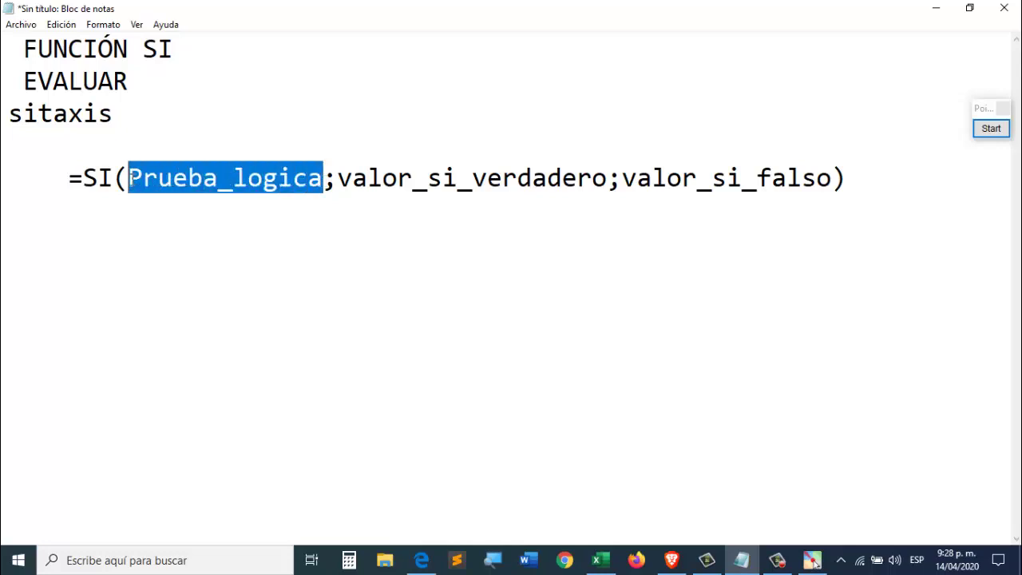
pyautogui.click(233, 172)
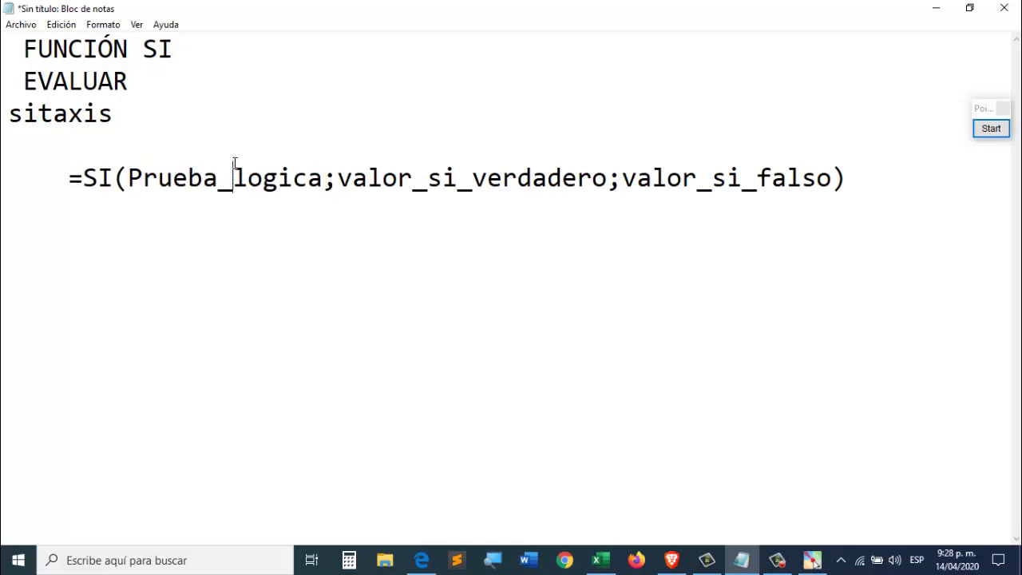
# - Highlight the valor_si_verdadero, Prueba_logica and valor_si_falso arguments one at a time in the =SI formula
pyautogui.moveTo(337, 177); pyautogui.dragTo(611, 177)
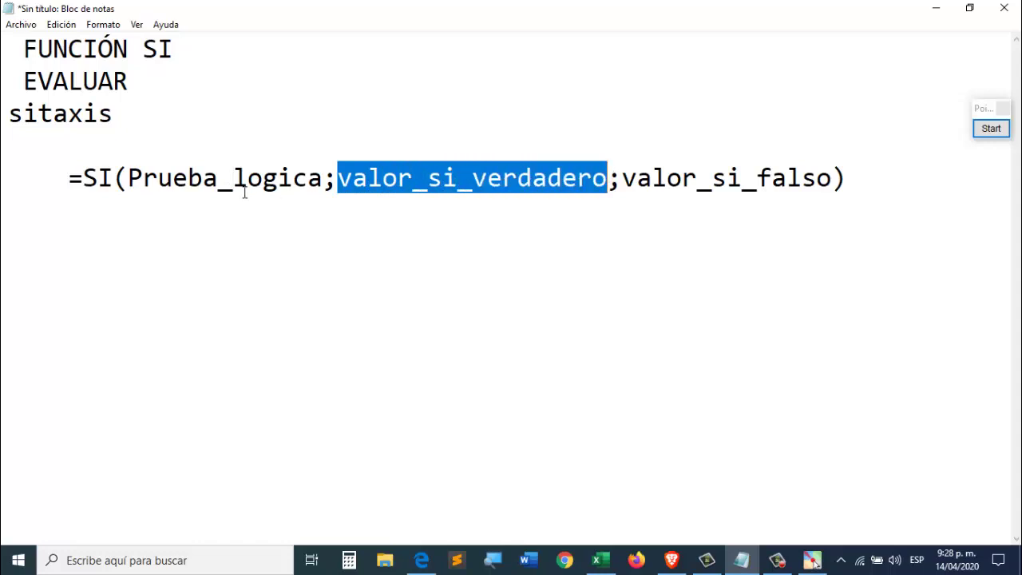
pyautogui.moveTo(130, 177); pyautogui.dragTo(331, 171)
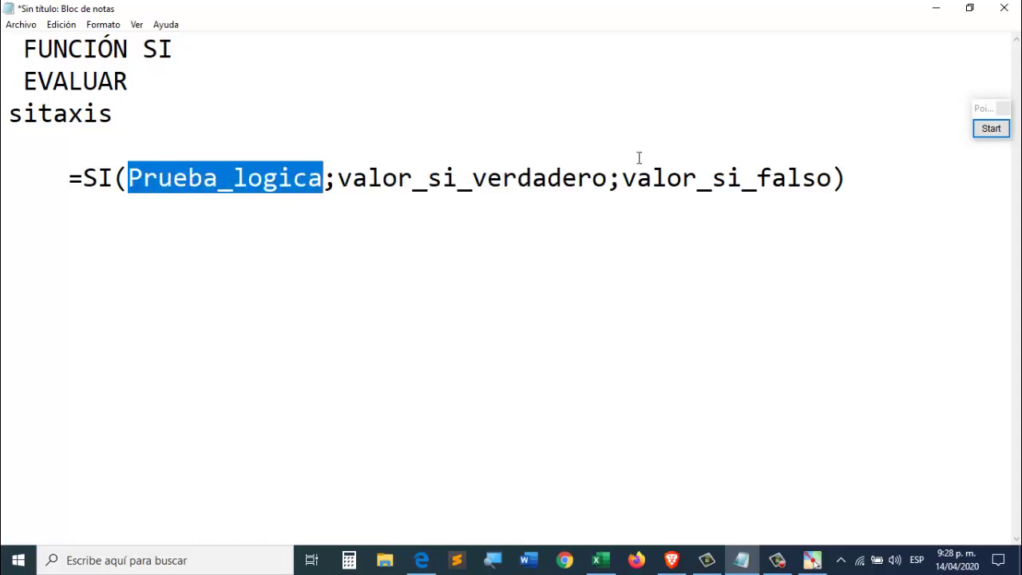
pyautogui.moveTo(623, 178); pyautogui.dragTo(832, 178)
# - Draw red on-screen arrows from Prueba_logica to valor_si_verdadero and to valor_si_falso, and end the annotation mode
pyautogui.click(991, 129)
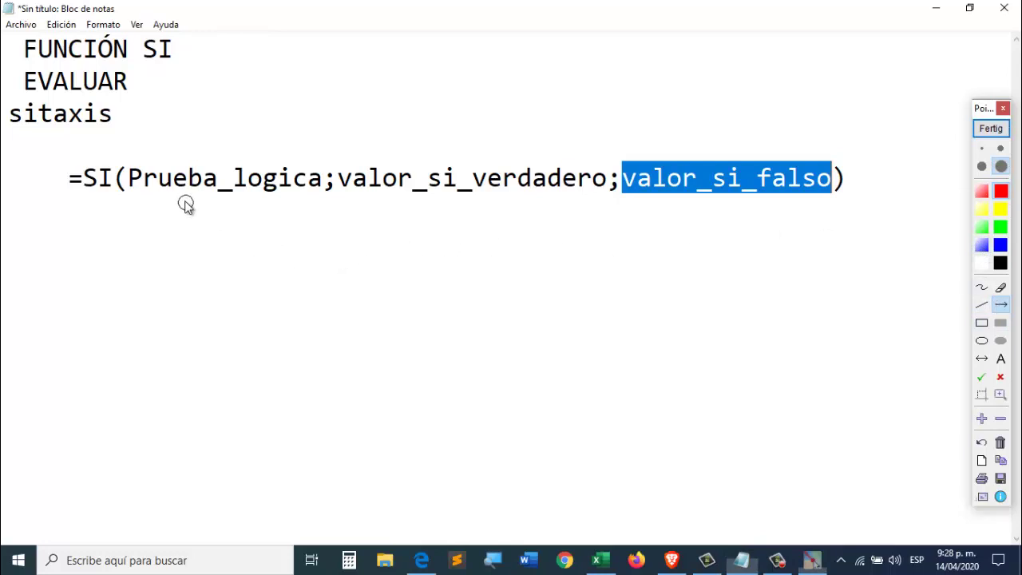
pyautogui.moveTo(183, 200); pyautogui.dragTo(387, 204)
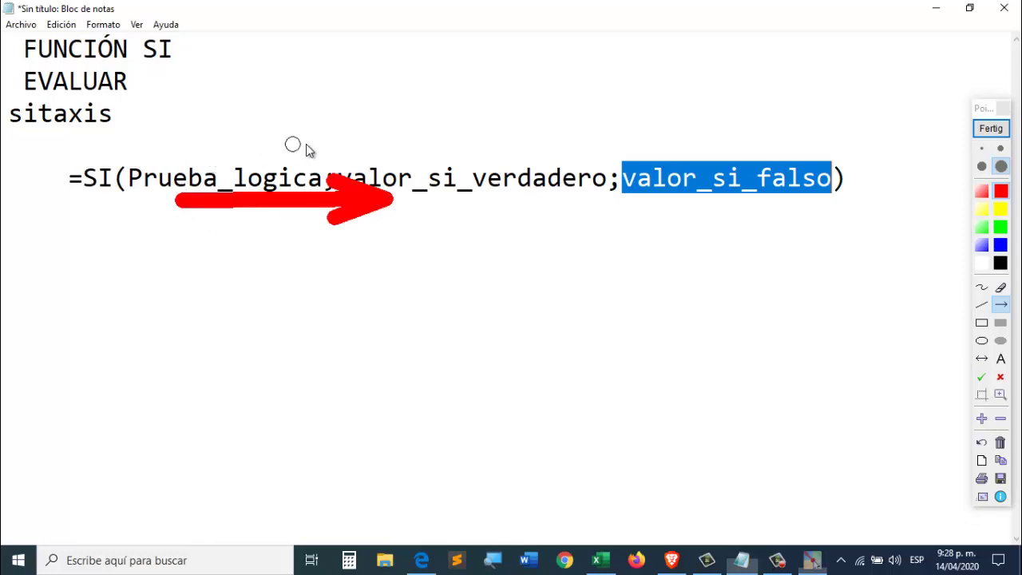
pyautogui.click(982, 288)
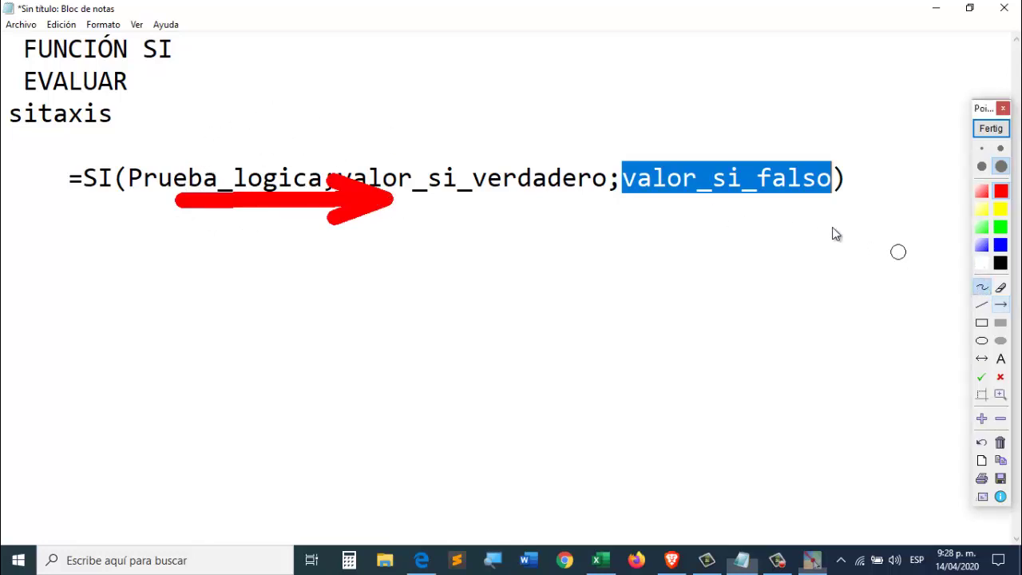
pyautogui.moveTo(190, 160)
pyautogui.mouseDown()
pyautogui.moveTo(299, 116)
pyautogui.moveTo(381, 110)
pyautogui.moveTo(643, 121)
pyautogui.moveTo(687, 150)
pyautogui.moveTo(639, 137)
pyautogui.moveTo(689, 147)
pyautogui.moveTo(671, 120)
pyautogui.mouseUp()
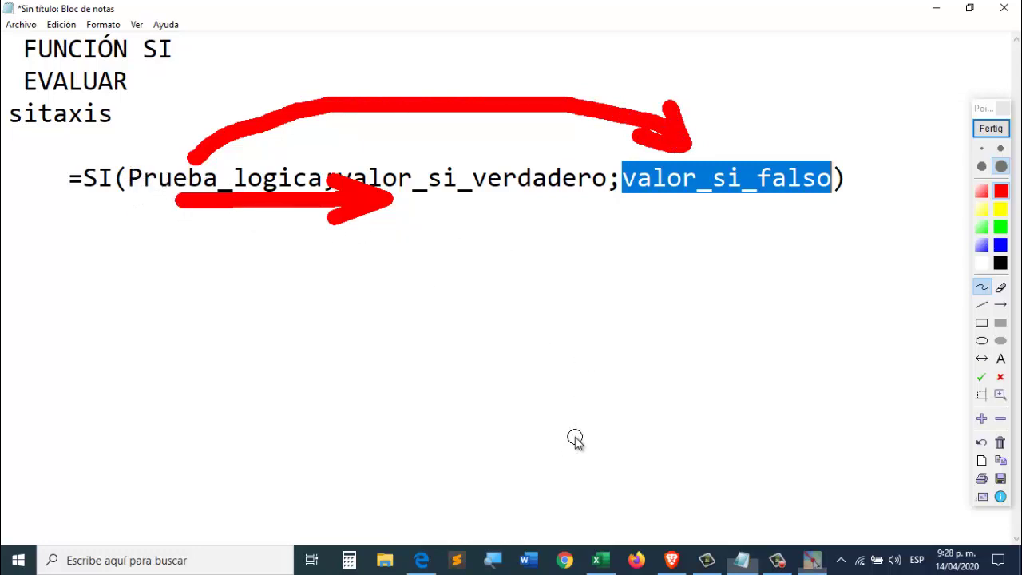
pyautogui.click(991, 128)
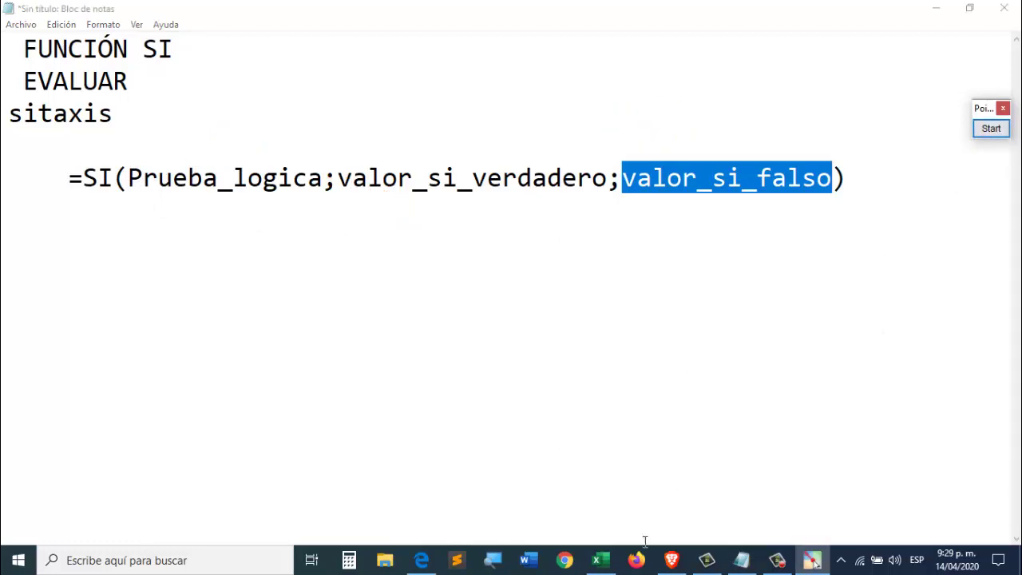
# - Switch to Excel and review the comparison operators in C3:C8 of sheet Hoja3, one by one and as a whole range
pyautogui.click(601, 560)
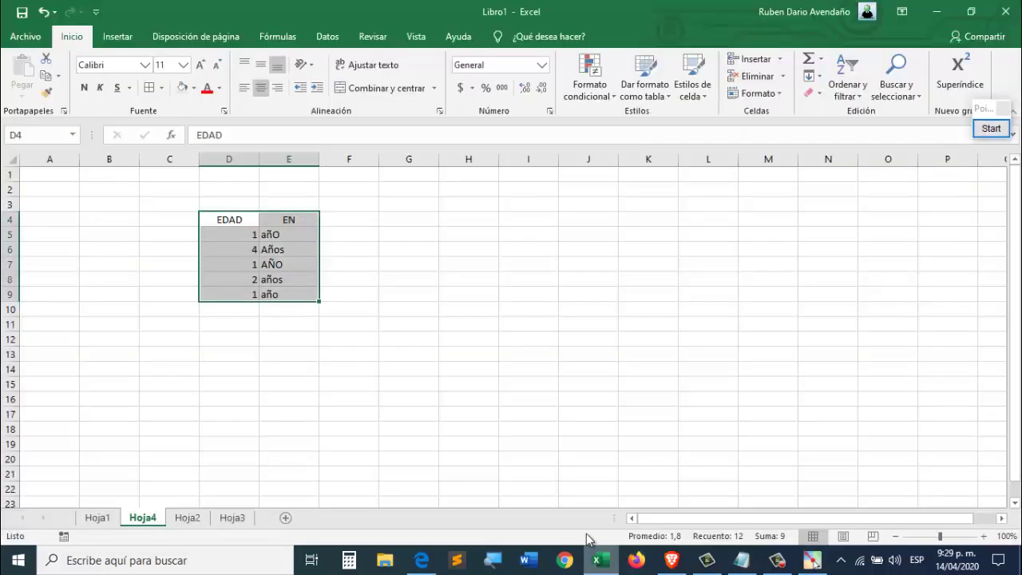
pyautogui.click(185, 521)
pyautogui.click(233, 517)
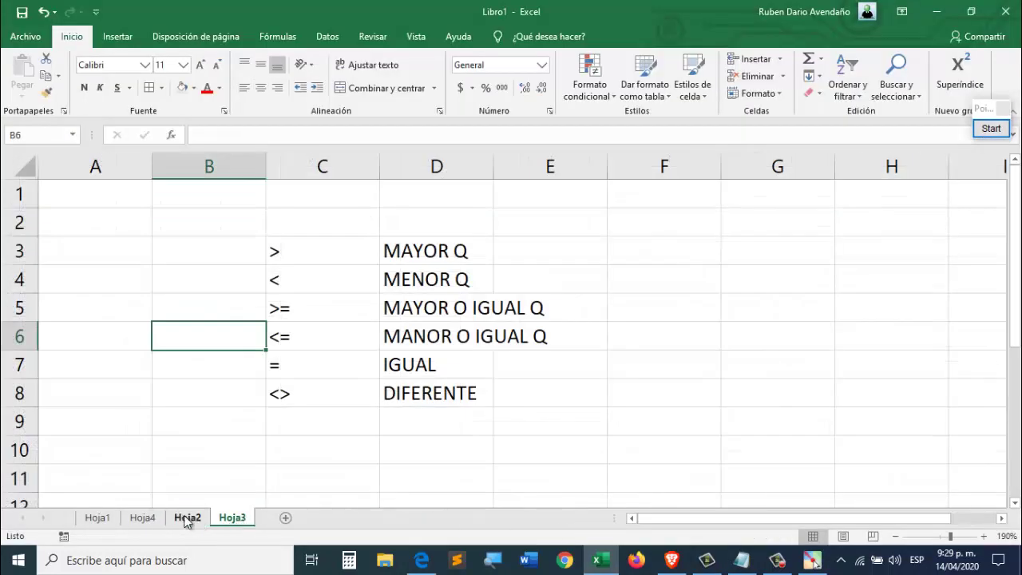
pyautogui.moveTo(209, 223); pyautogui.dragTo(582, 441)
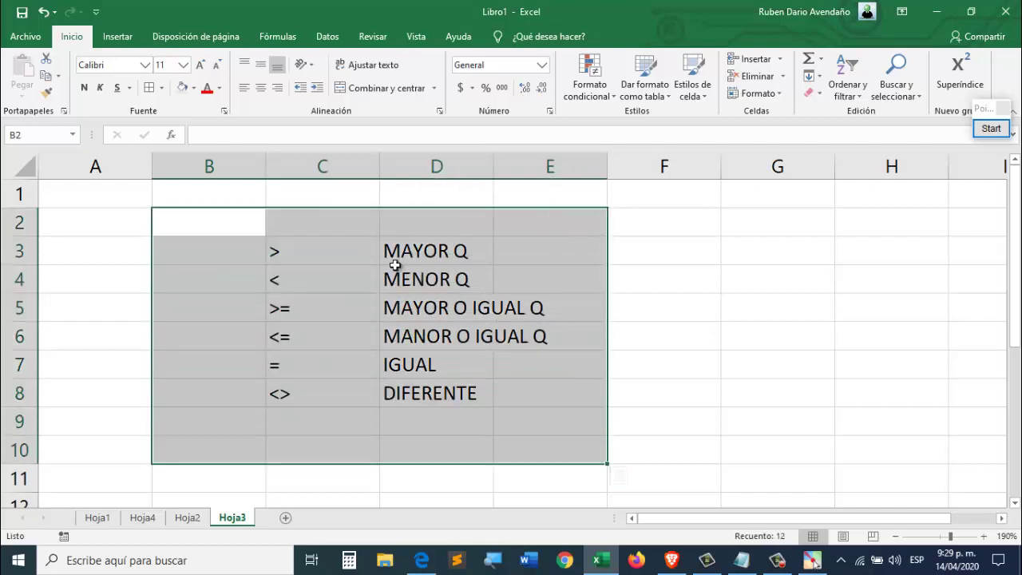
pyautogui.click(306, 259)
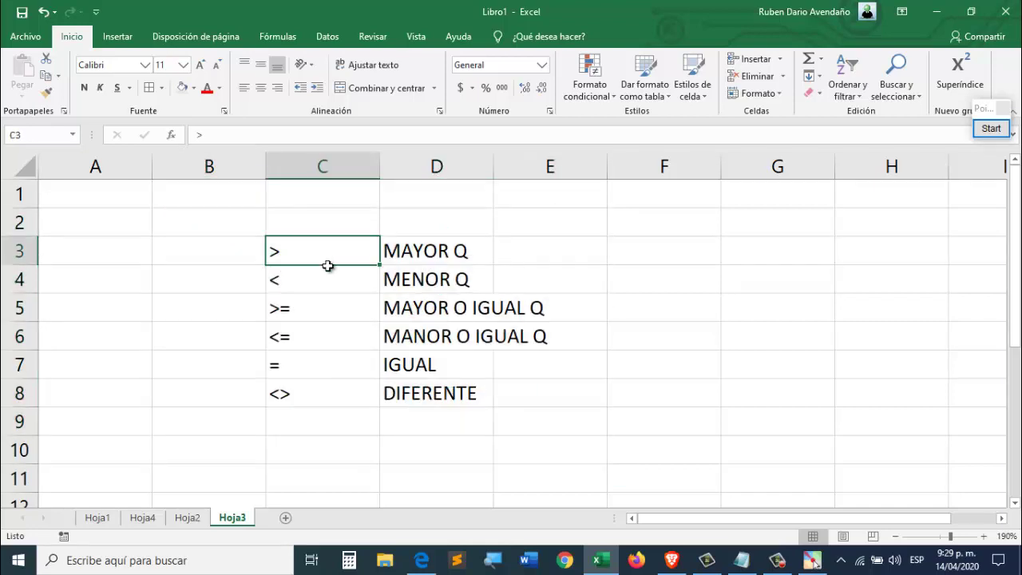
pyautogui.click(304, 280)
pyautogui.click(309, 309)
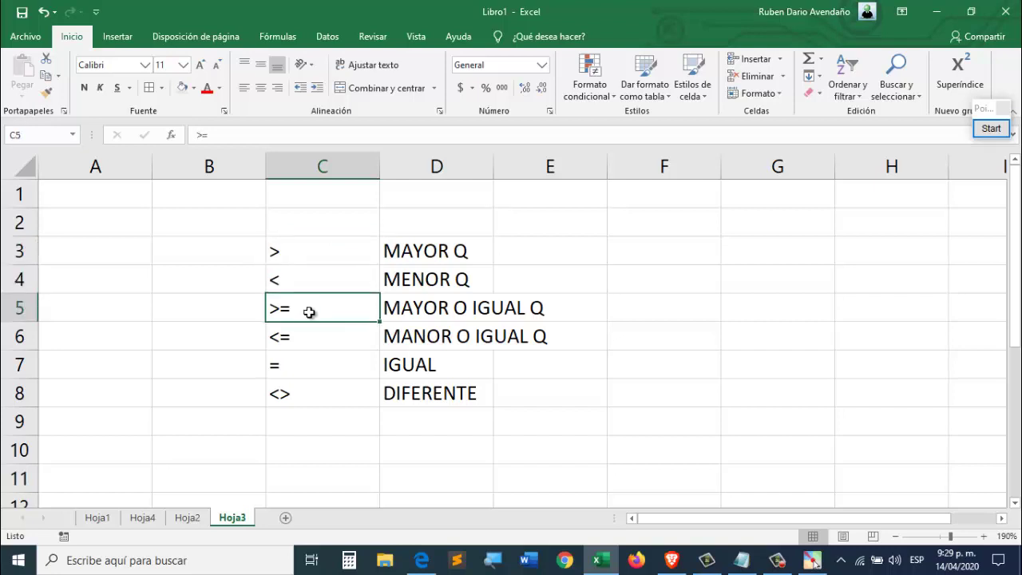
pyautogui.click(309, 338)
pyautogui.click(313, 364)
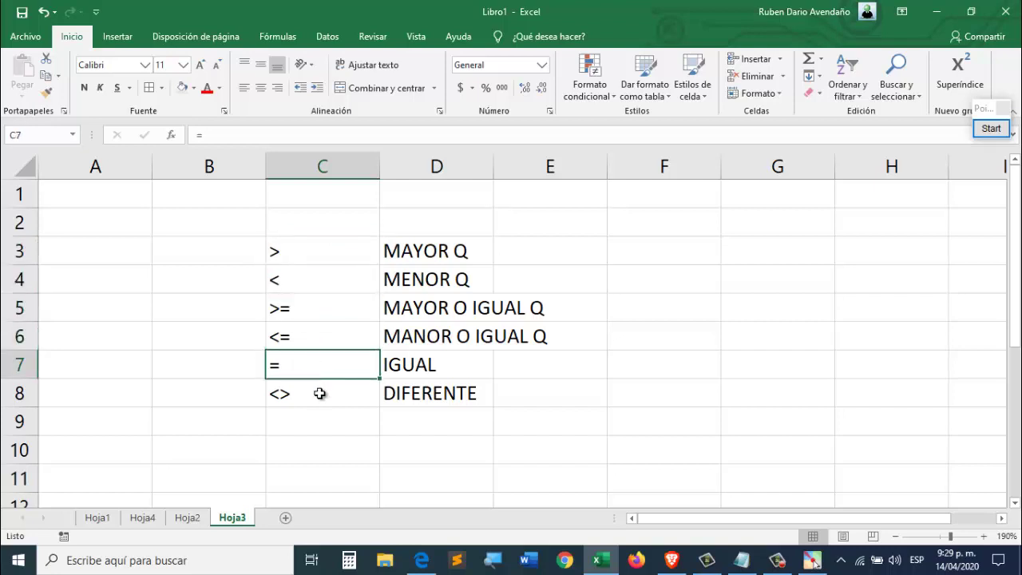
pyautogui.click(318, 392)
pyautogui.moveTo(356, 254); pyautogui.dragTo(359, 399)
pyautogui.moveTo(309, 249); pyautogui.dragTo(300, 394)
pyautogui.moveTo(319, 248); pyautogui.dragTo(320, 395)
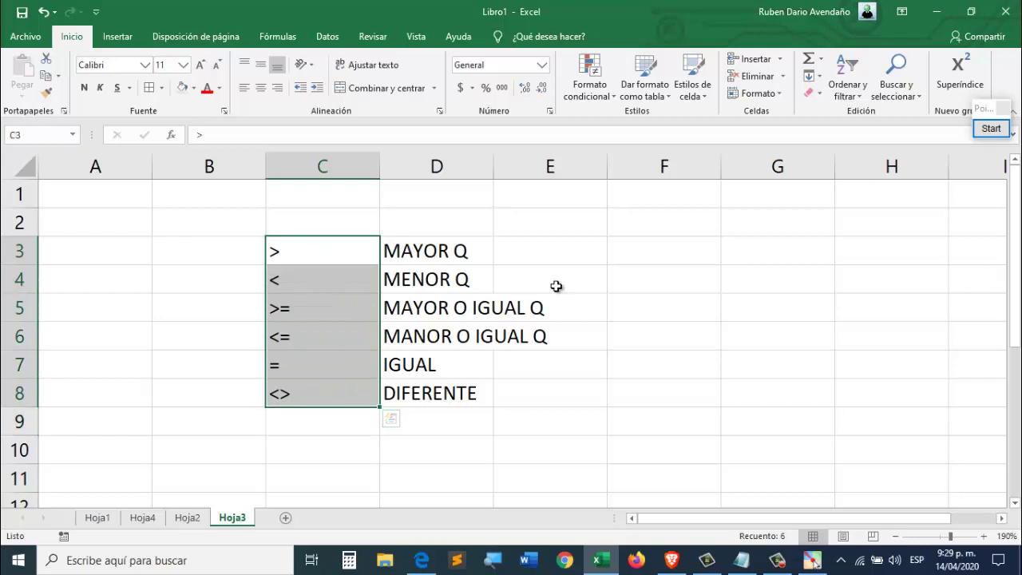
# - Switch to the Notepad notes and highlight Prueba_logica in the =SI formula to relate it to the comparison operators
pyautogui.click(741, 563)
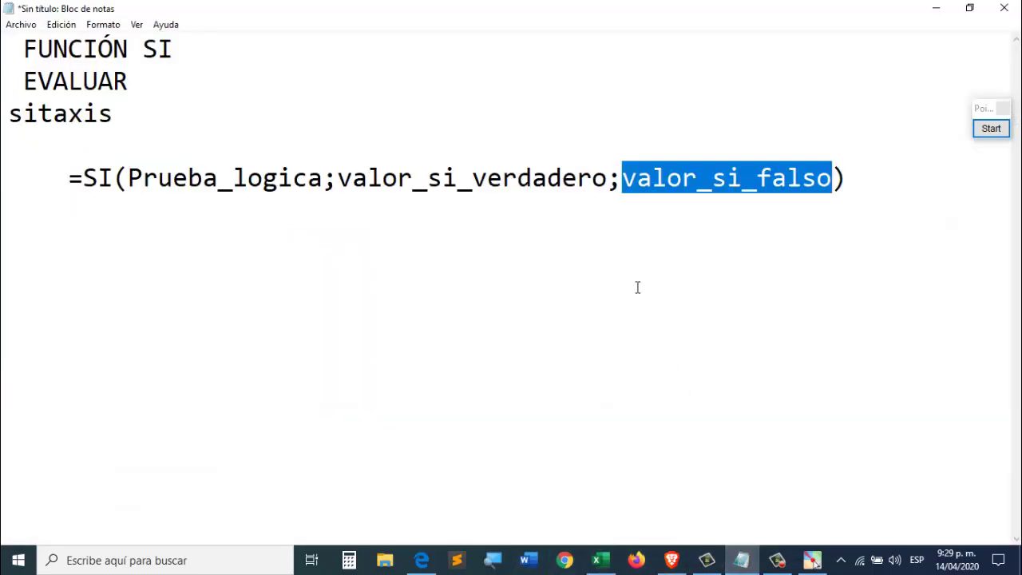
pyautogui.click(615, 253)
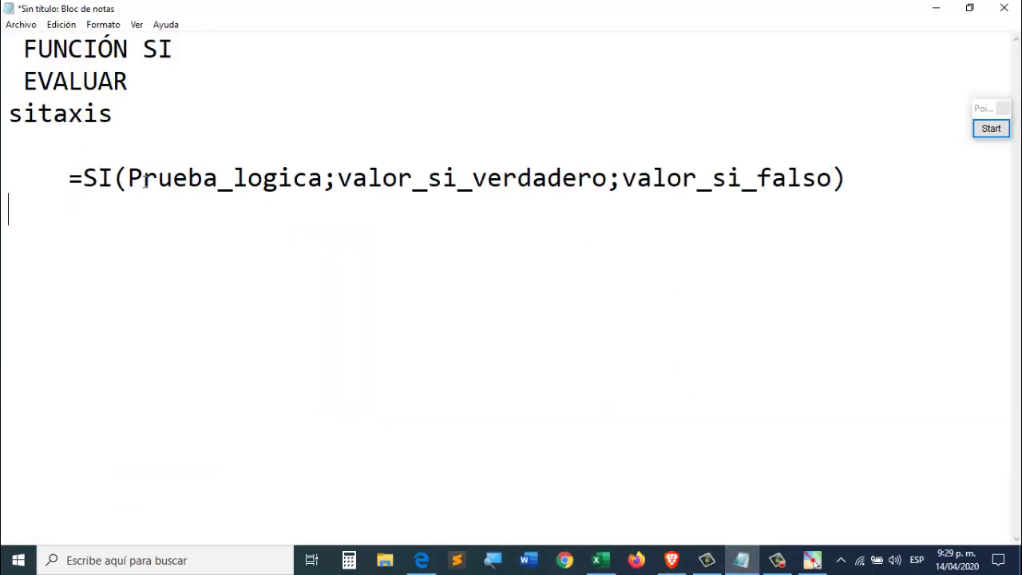
pyautogui.moveTo(128, 177); pyautogui.dragTo(320, 180)
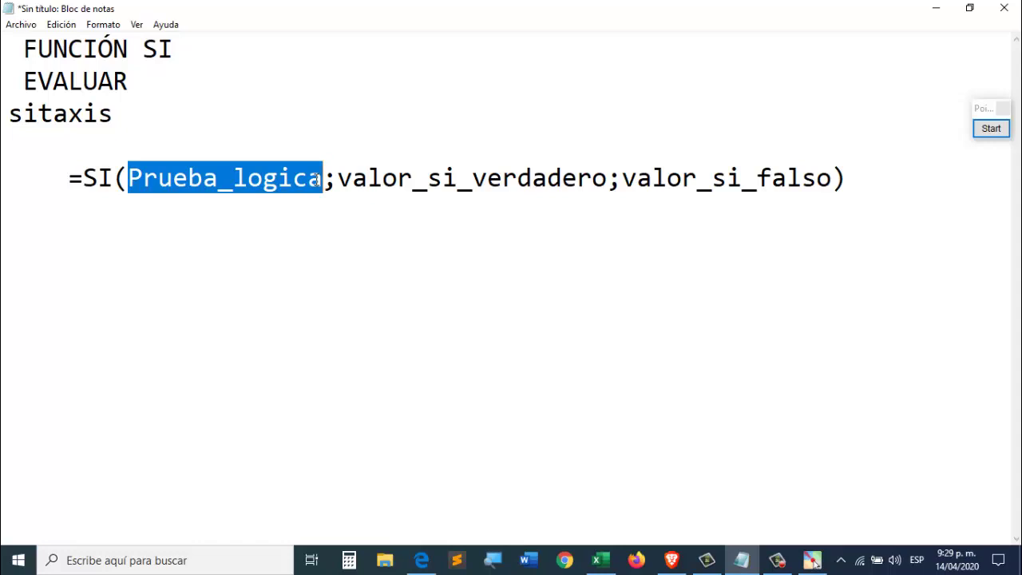
pyautogui.moveTo(320, 180); pyautogui.dragTo(310, 180)
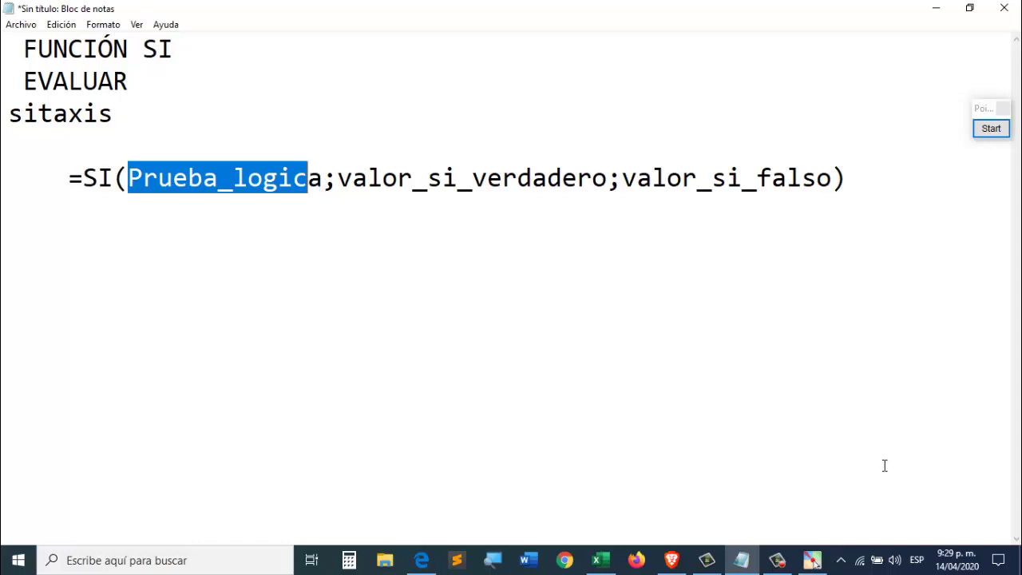
pyautogui.click(781, 562)
pyautogui.click(781, 561)
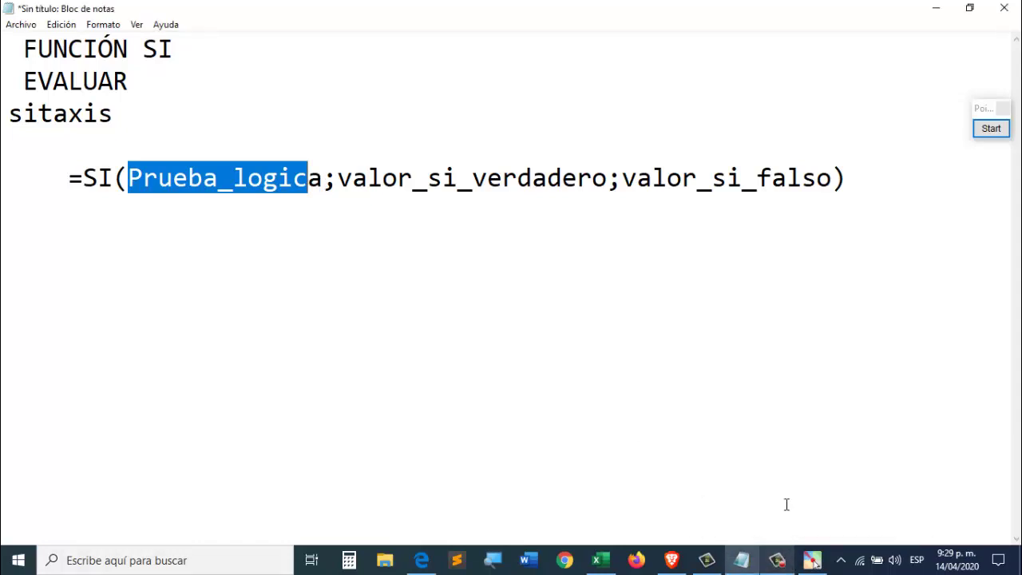
pyautogui.click(320, 180)
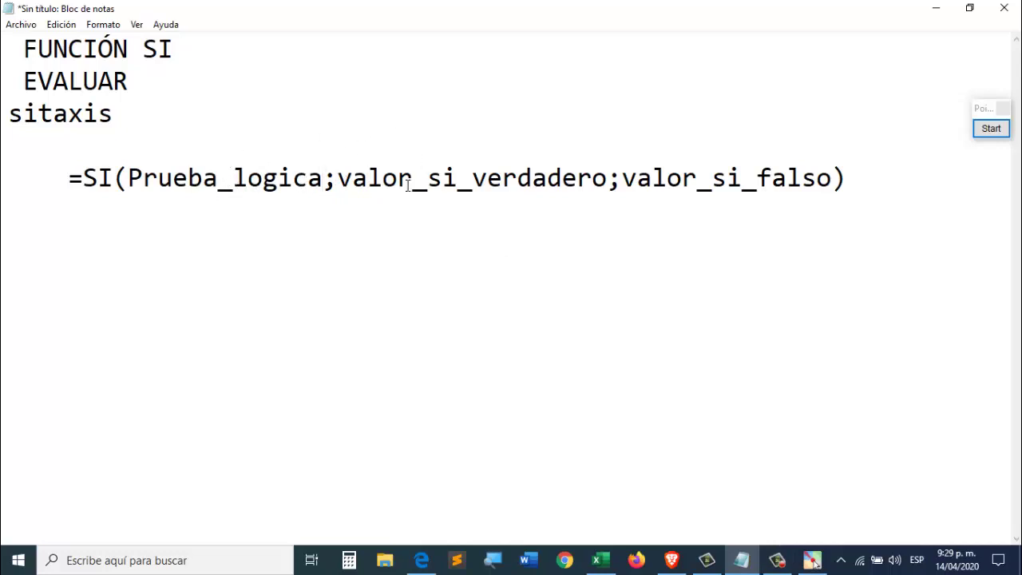
# - Examine how valor_si_verdadero and valor_si_falso depend on Prueba_logica by marking each argument in the =SI formula
pyautogui.moveTo(383, 177); pyautogui.dragTo(611, 181)
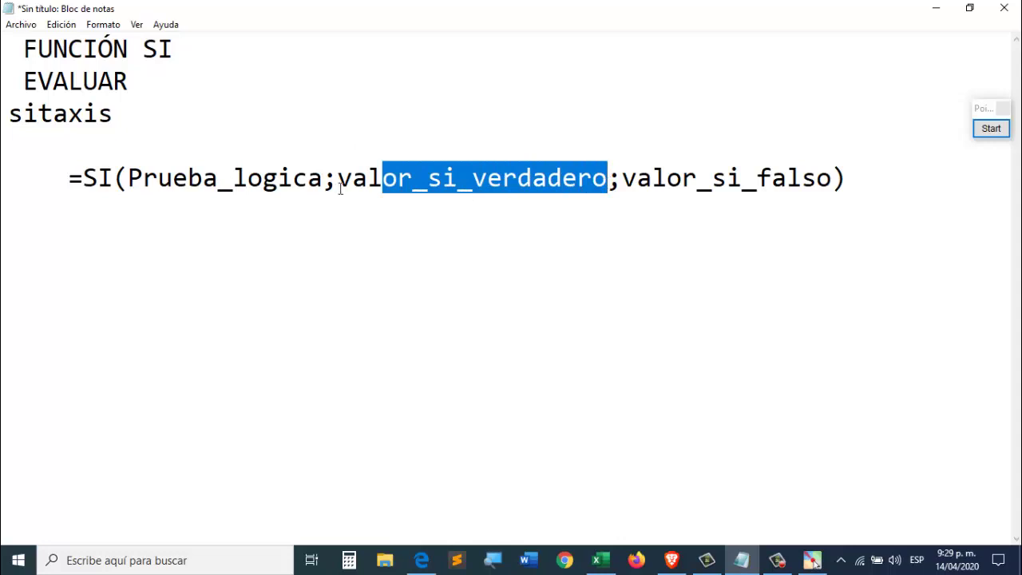
pyautogui.moveTo(154, 177); pyautogui.dragTo(315, 177)
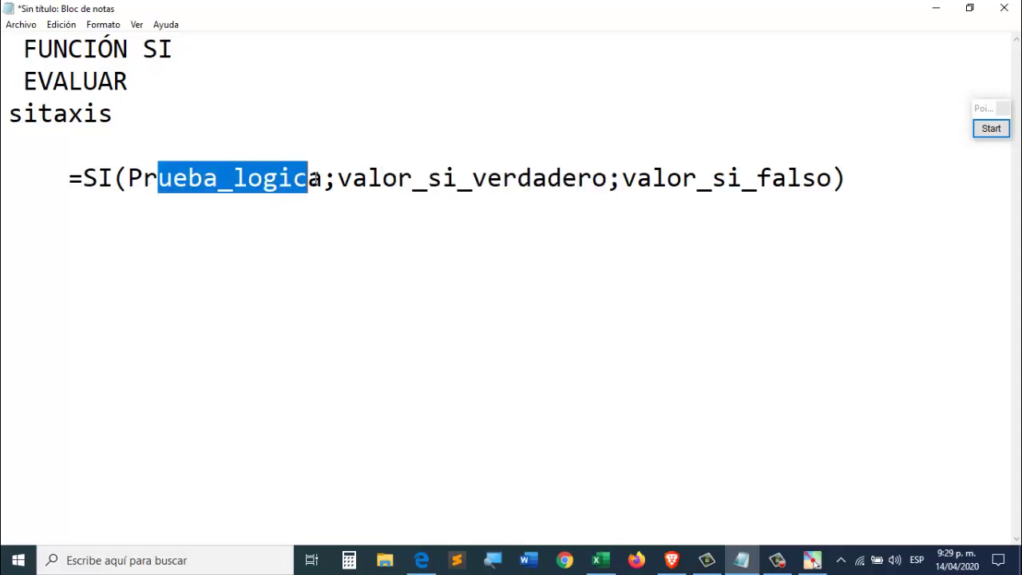
pyautogui.moveTo(640, 181); pyautogui.dragTo(825, 180)
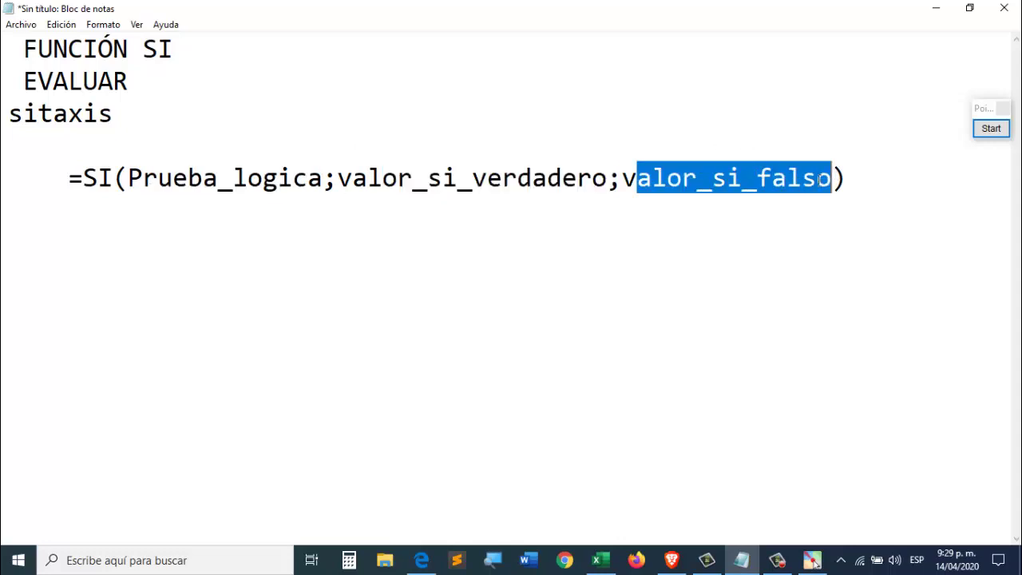
pyautogui.moveTo(339, 177); pyautogui.dragTo(610, 180)
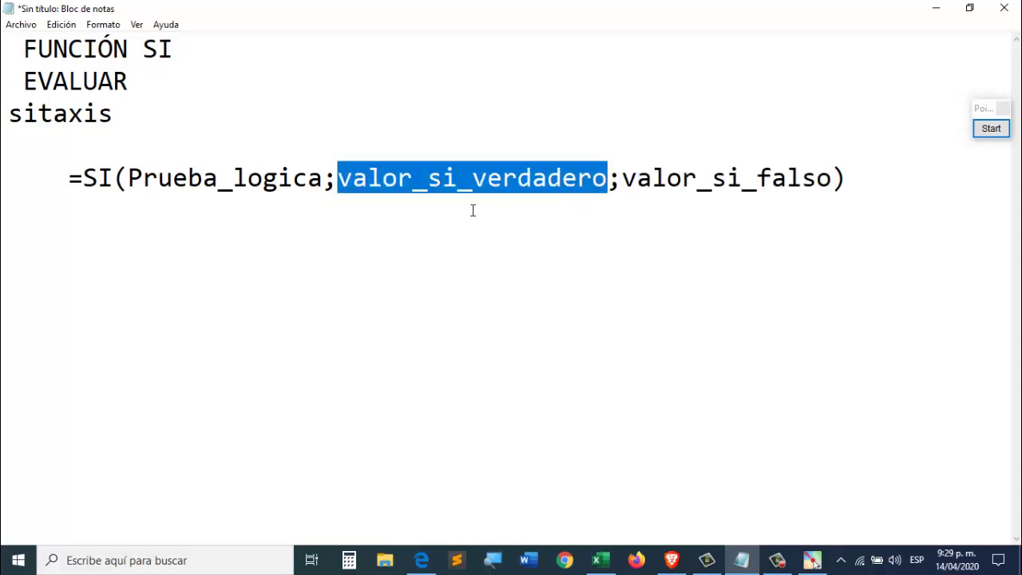
pyautogui.click(449, 175)
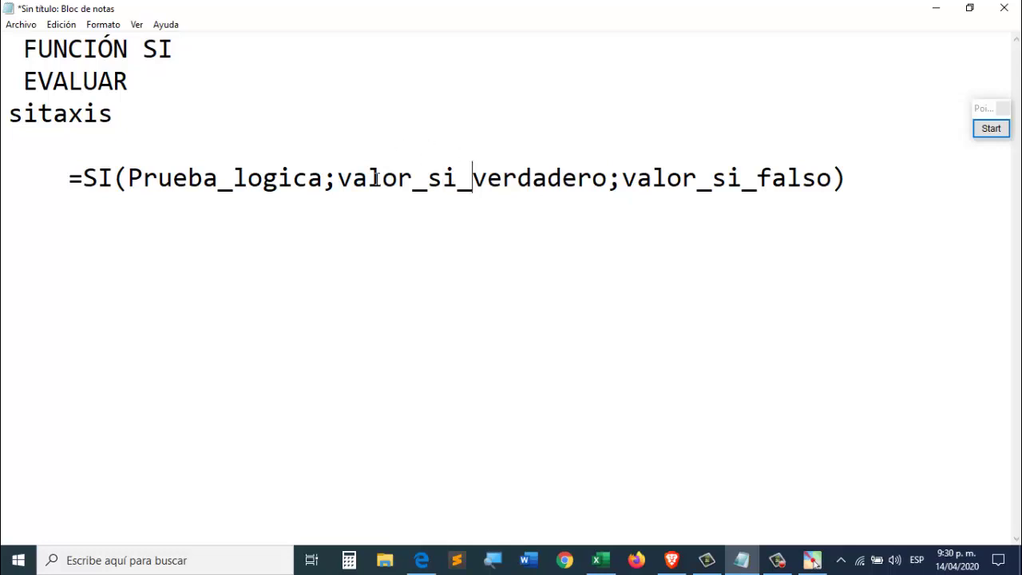
pyautogui.click(402, 178)
pyautogui.moveTo(249, 165); pyautogui.dragTo(247, 161)
pyautogui.click(295, 174)
pyautogui.click(174, 180)
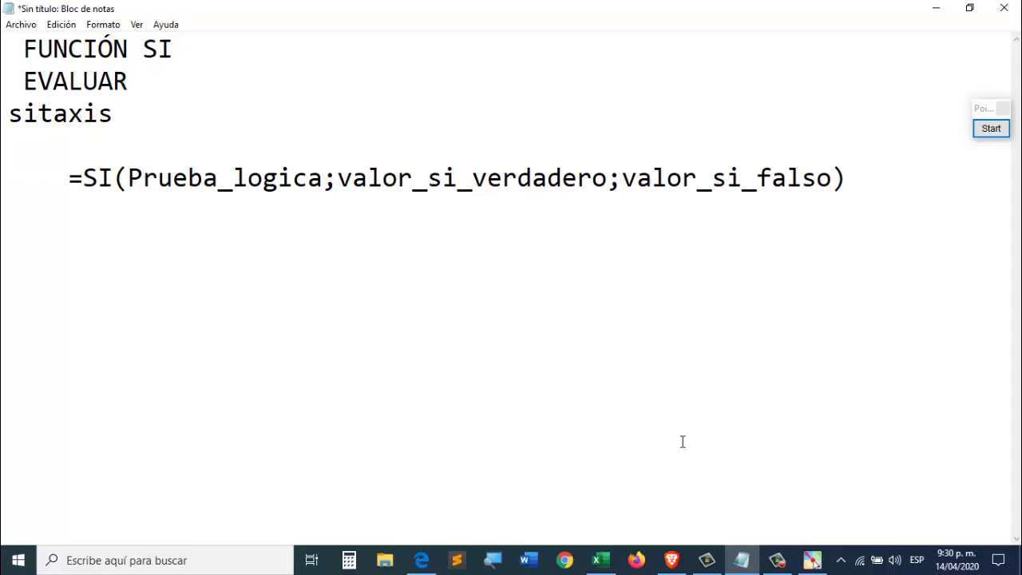
# - Switch to Excel, open sheet Hoja1 and slightly widen the NOMBRE column of the grades table
pyautogui.click(601, 559)
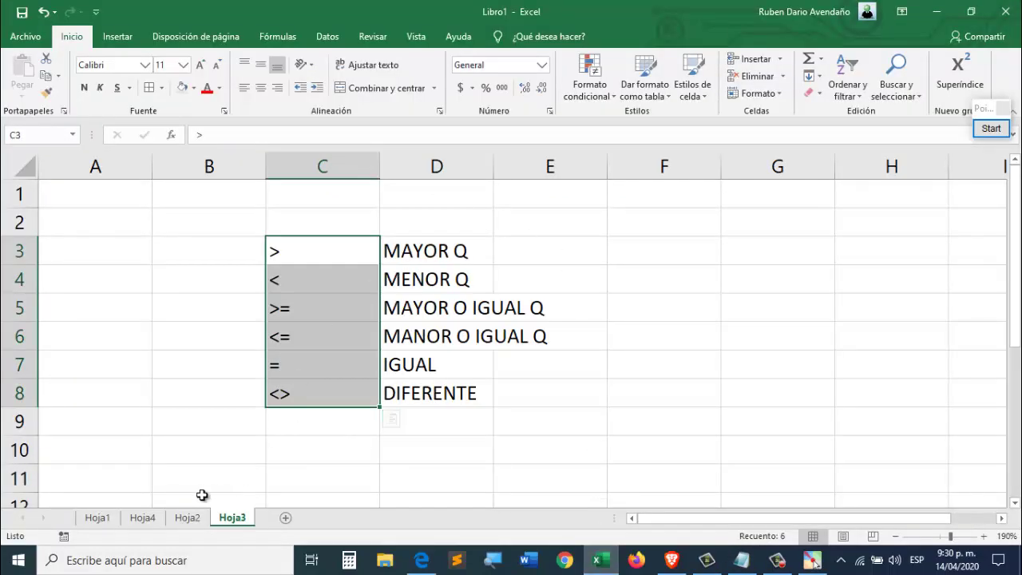
pyautogui.click(107, 519)
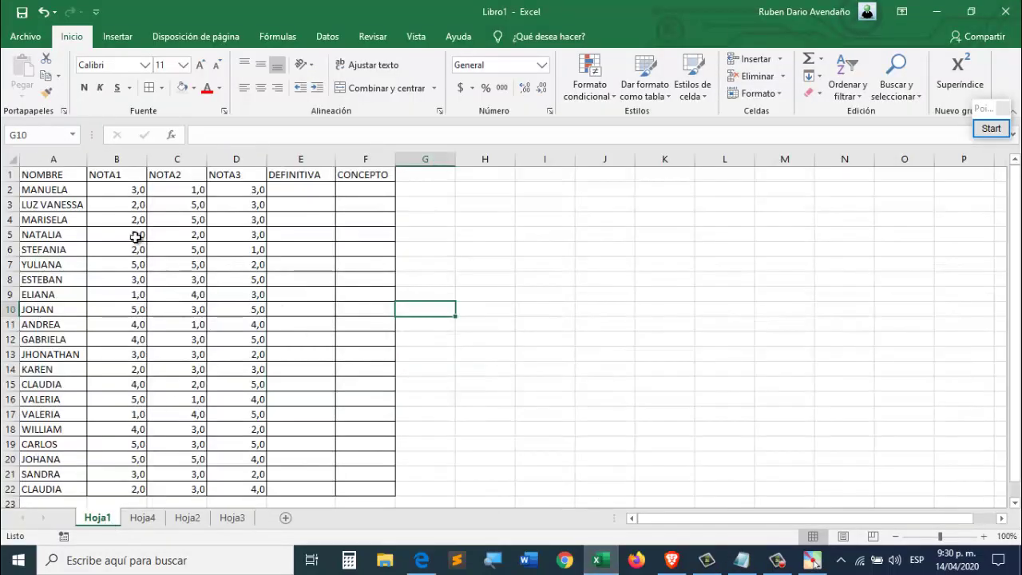
pyautogui.scroll(-2, 69, 239)
pyautogui.scroll(2, 63, 297)
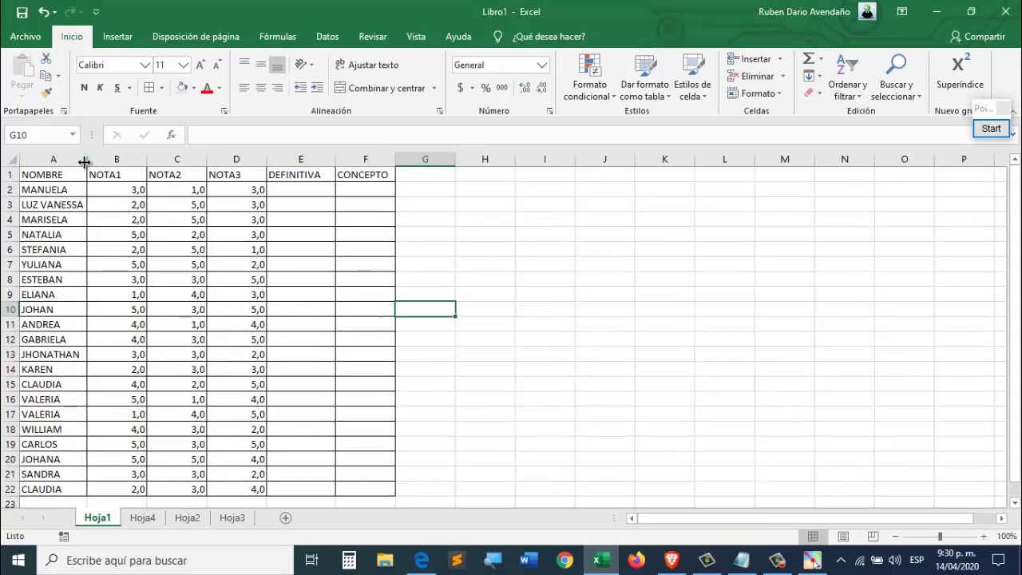
pyautogui.moveTo(87, 161); pyautogui.dragTo(93, 162)
pyautogui.click(178, 223)
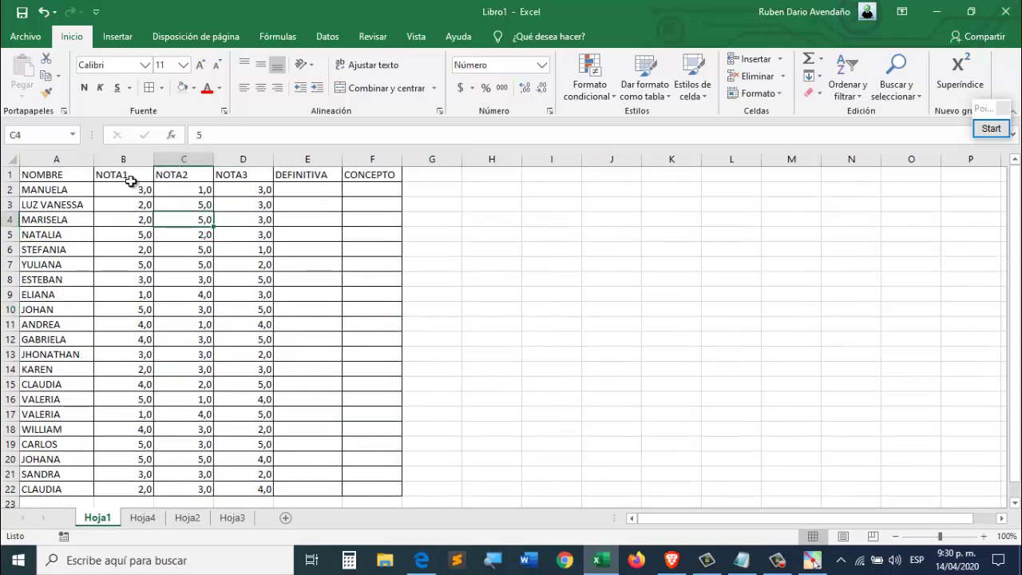
# - Review the NOTA1 to NOTA3 grades and the empty DEFINITIVA and CONCEPTO columns of the table
pyautogui.moveTo(135, 188); pyautogui.dragTo(257, 191)
pyautogui.click(229, 280)
pyautogui.click(346, 310)
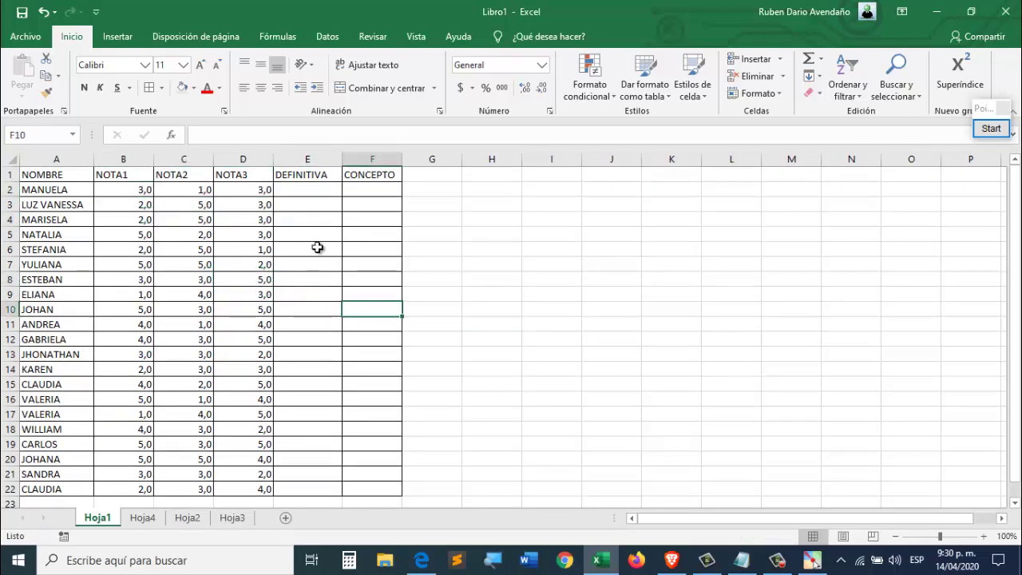
pyautogui.click(308, 189)
pyautogui.click(546, 295)
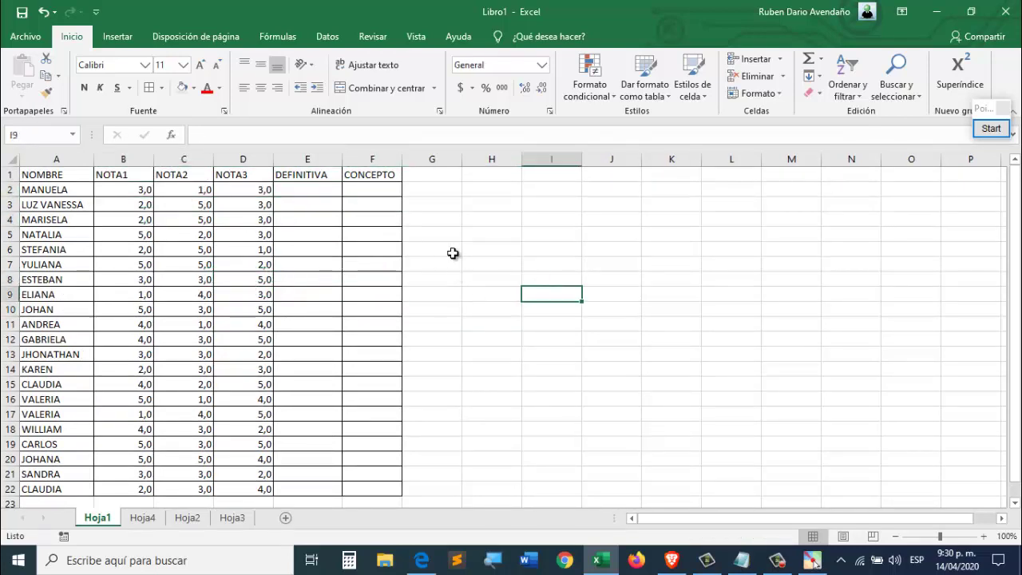
pyautogui.click(422, 210)
# - Calculate the average of B2:D2 in E2 with PROMEDIO and fill the formula down the DEFINITIVA column to E22
pyautogui.click(306, 188)
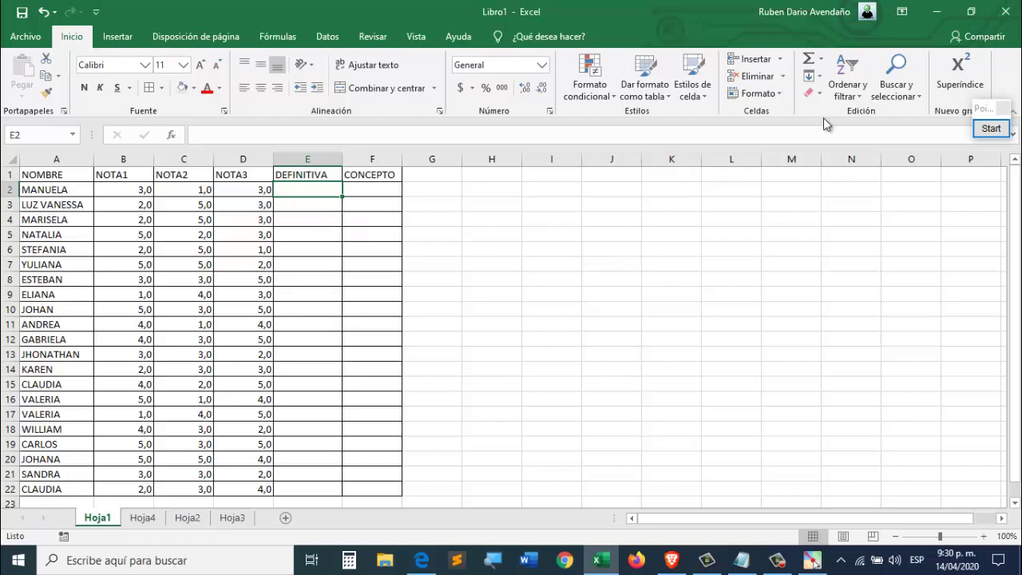
pyautogui.click(822, 64)
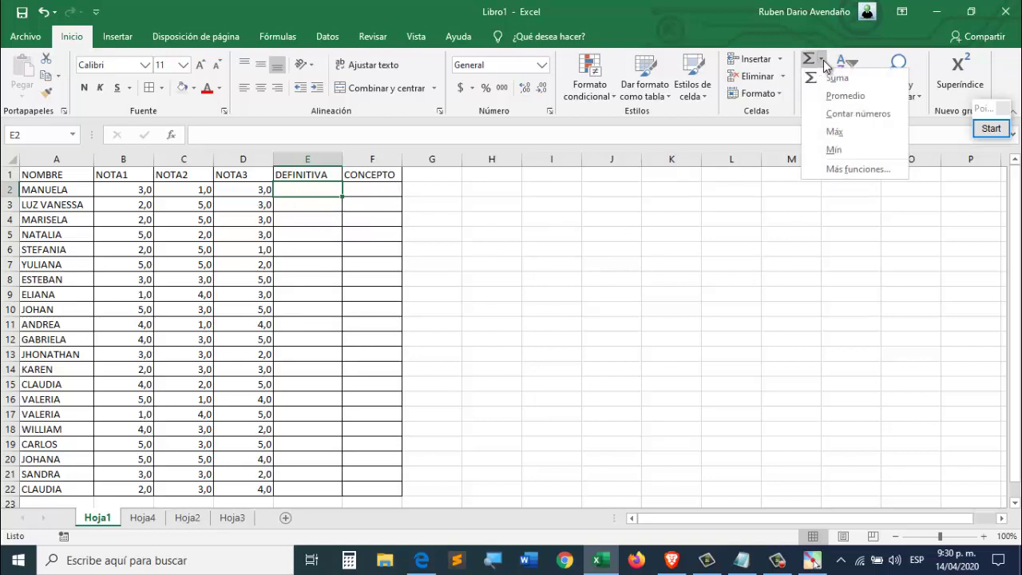
pyautogui.click(849, 93)
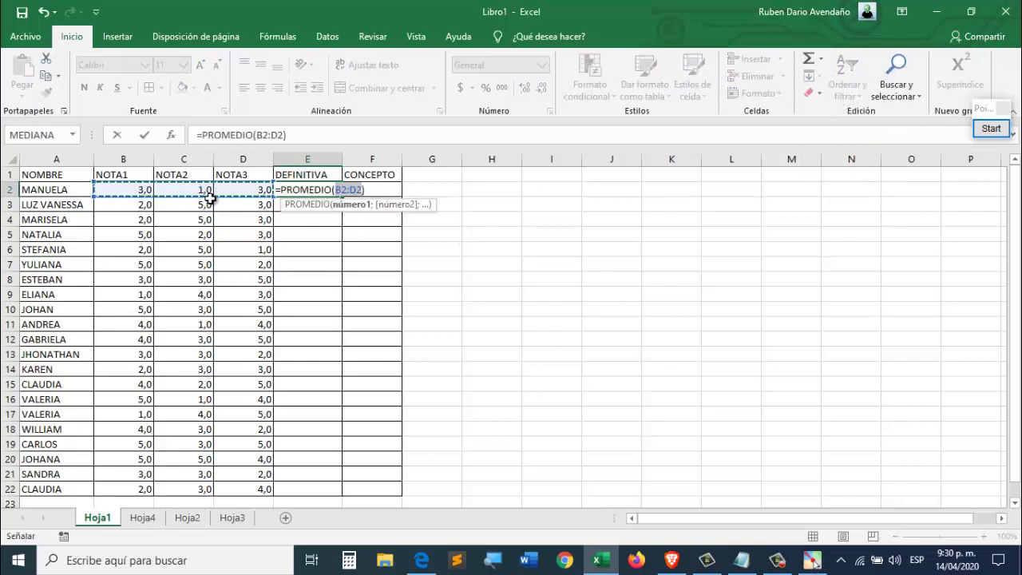
pyautogui.press('Return')
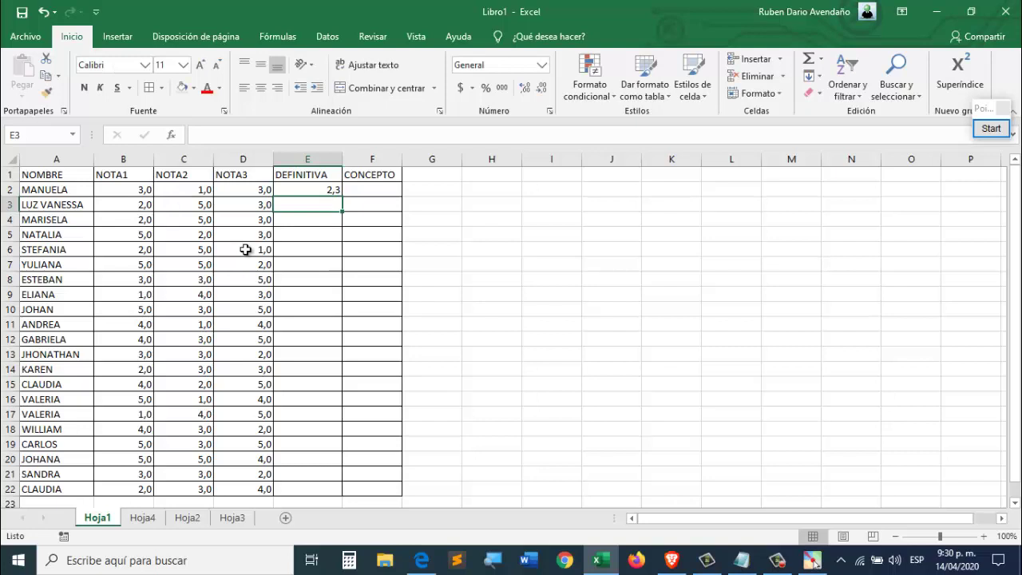
pyautogui.click(306, 189)
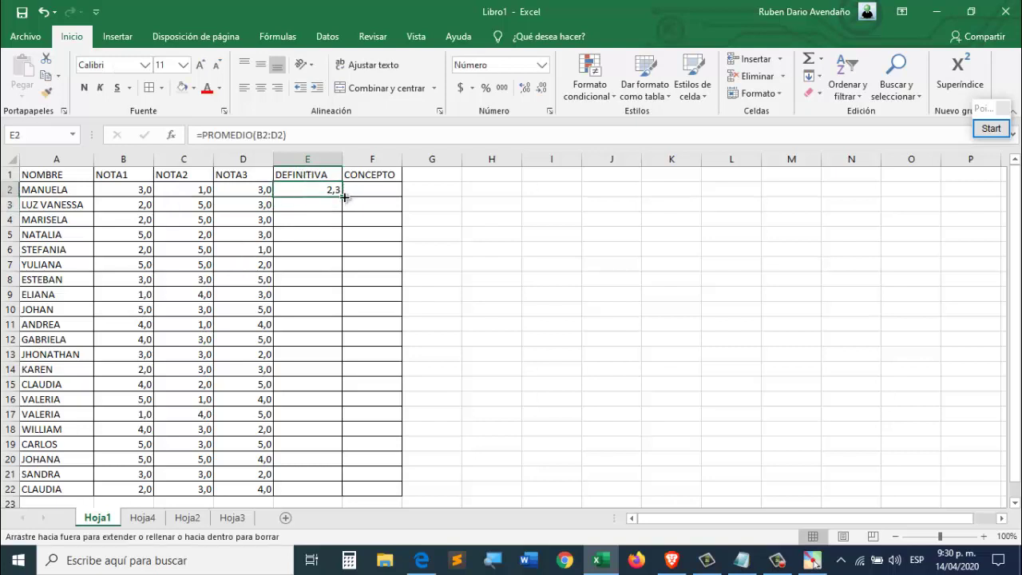
pyautogui.doubleClick(344, 197)
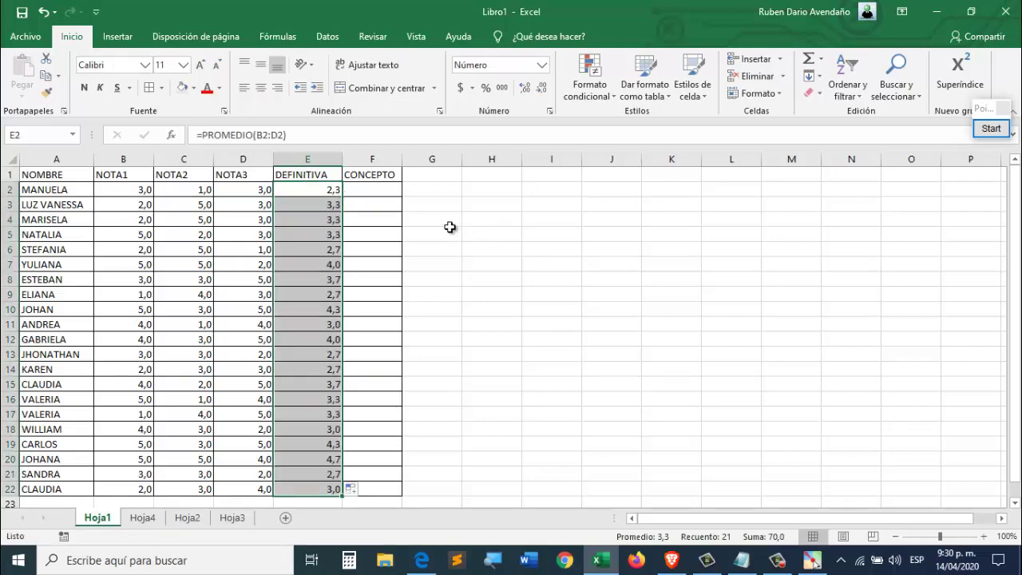
pyautogui.click(495, 233)
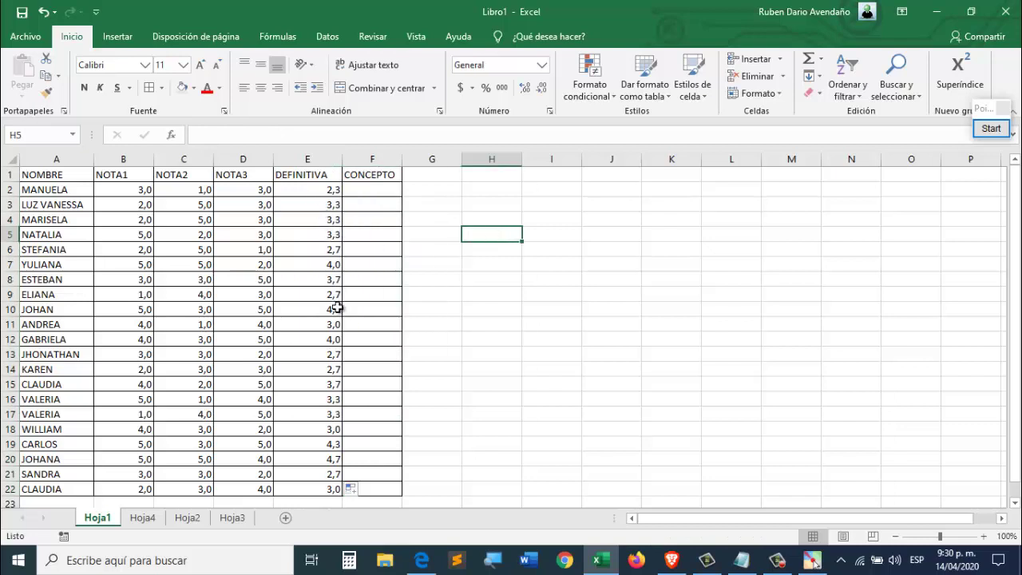
# - Make the final grades in E2:E22 of the DEFINITIVA column bold
pyautogui.click(332, 209)
pyautogui.moveTo(45, 190); pyautogui.dragTo(330, 488)
pyautogui.click(374, 340)
pyautogui.moveTo(328, 189); pyautogui.dragTo(331, 488)
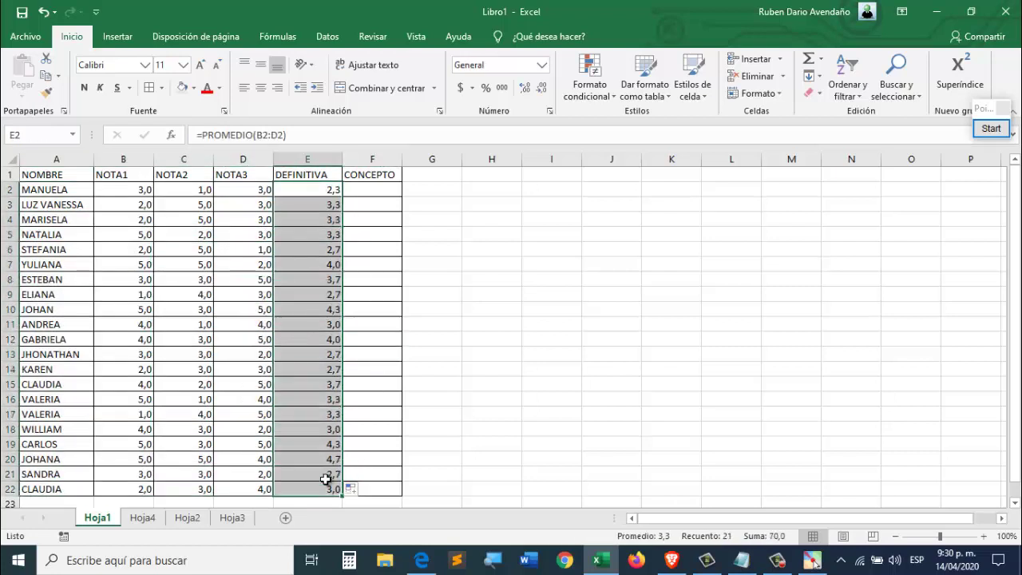
pyautogui.click(83, 88)
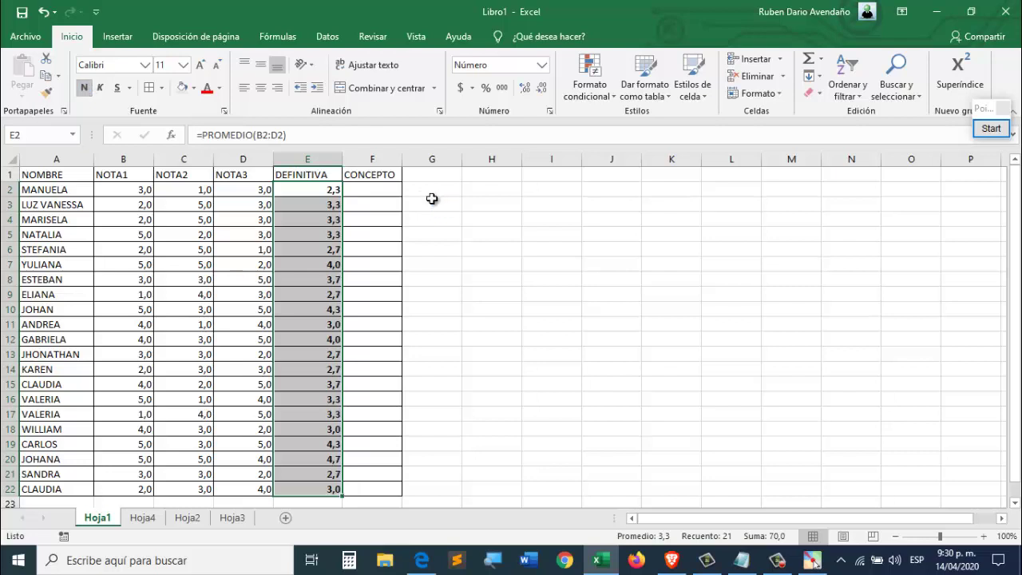
pyautogui.click(329, 210)
# - Start an SI formula in F2 of the CONCEPTO column with the logical test E2>=3, followed by a semicolon separator
pyautogui.click(378, 195)
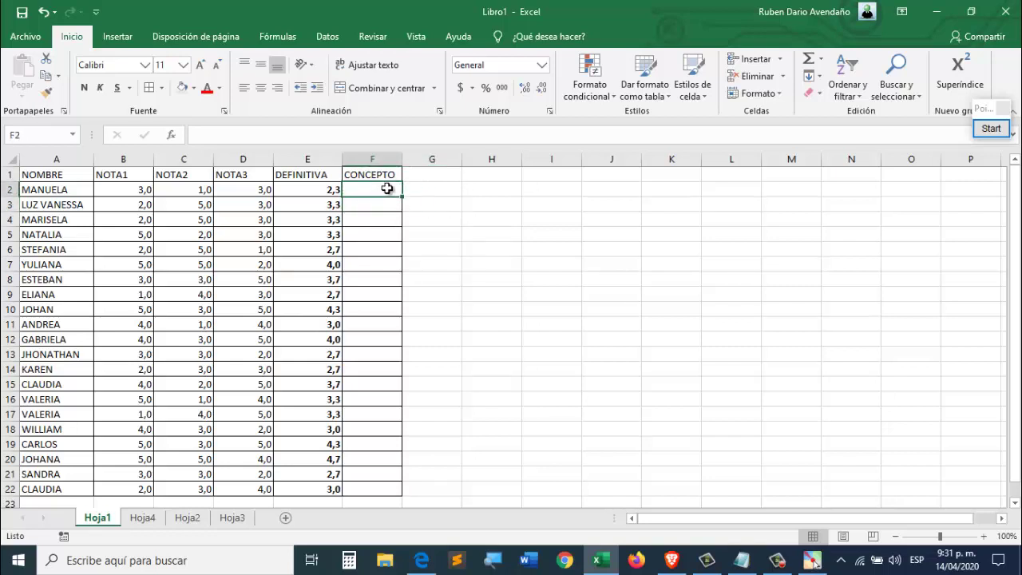
pyautogui.click(566, 217)
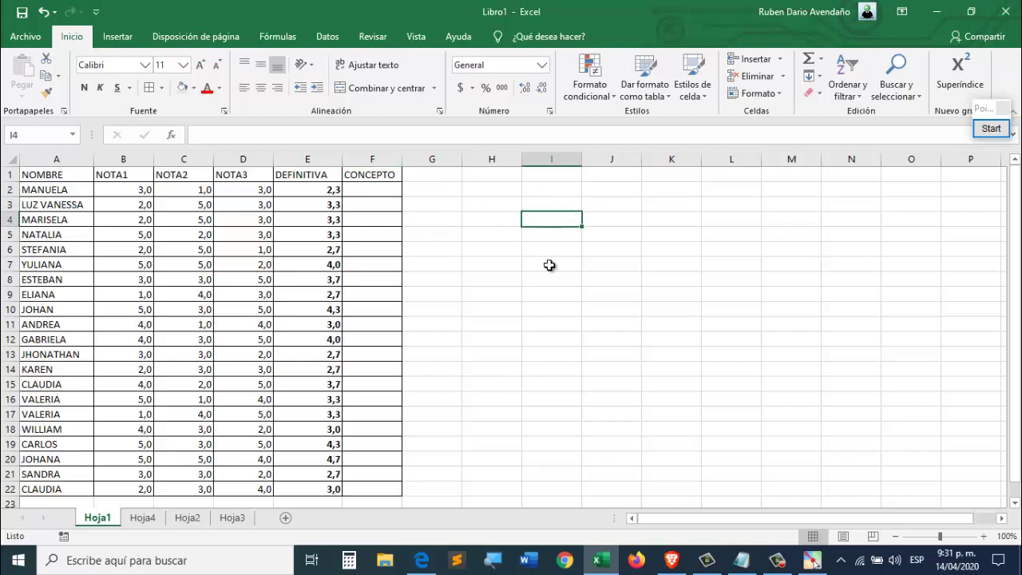
pyautogui.click(372, 190)
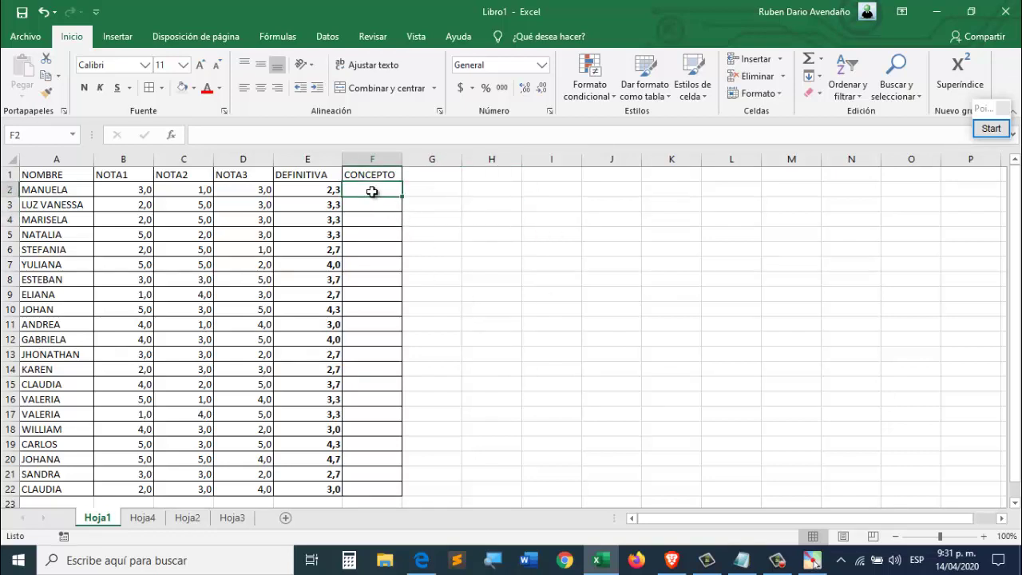
pyautogui.write('=si')
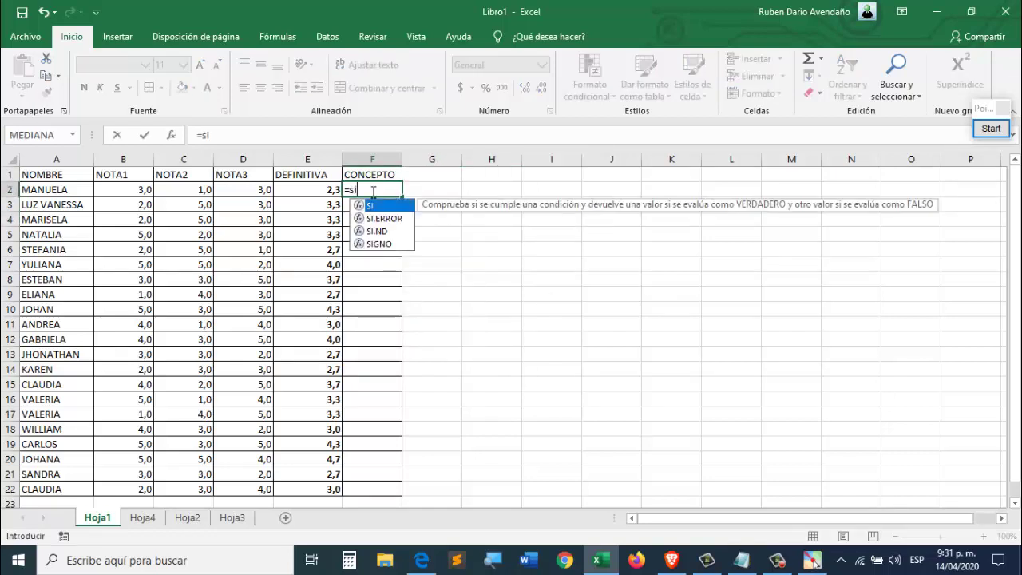
pyautogui.press('Tab')
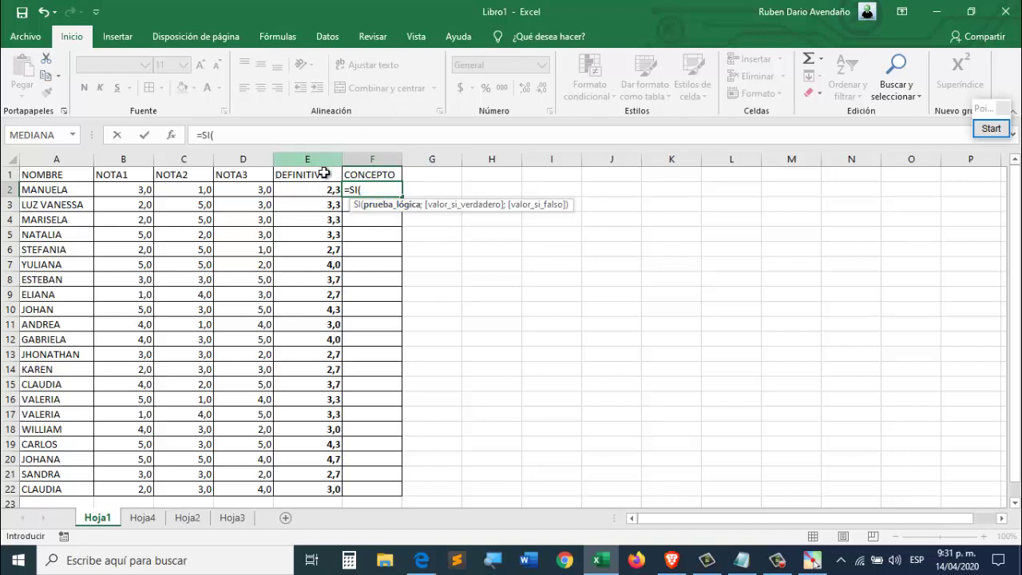
pyautogui.click(317, 190)
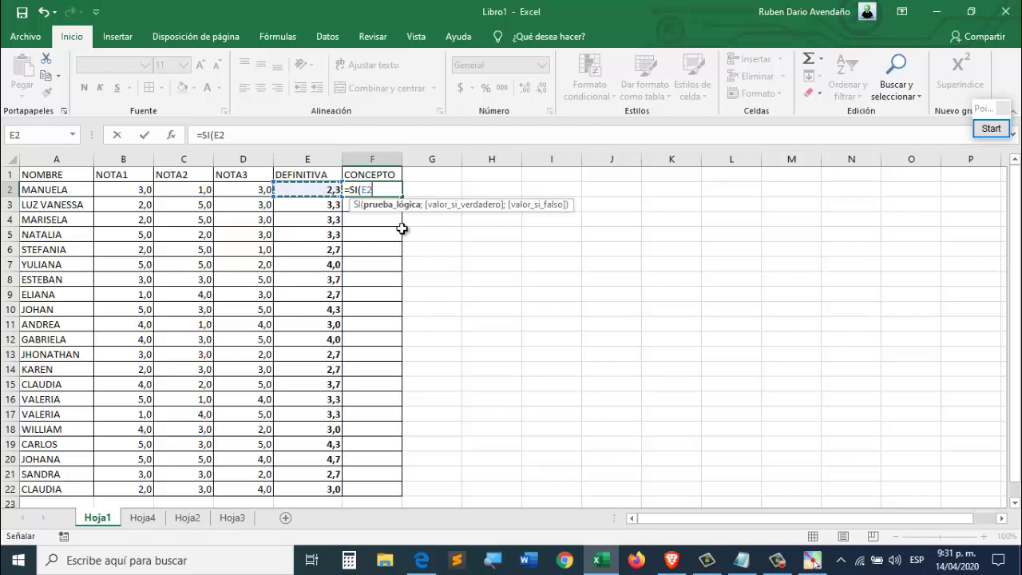
pyautogui.write('>=3')
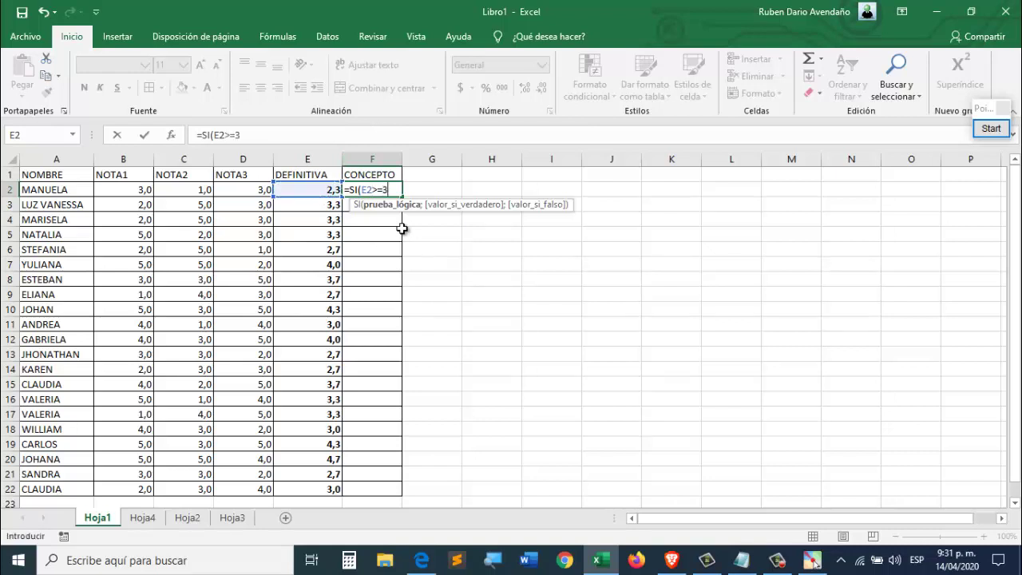
pyautogui.write(';')
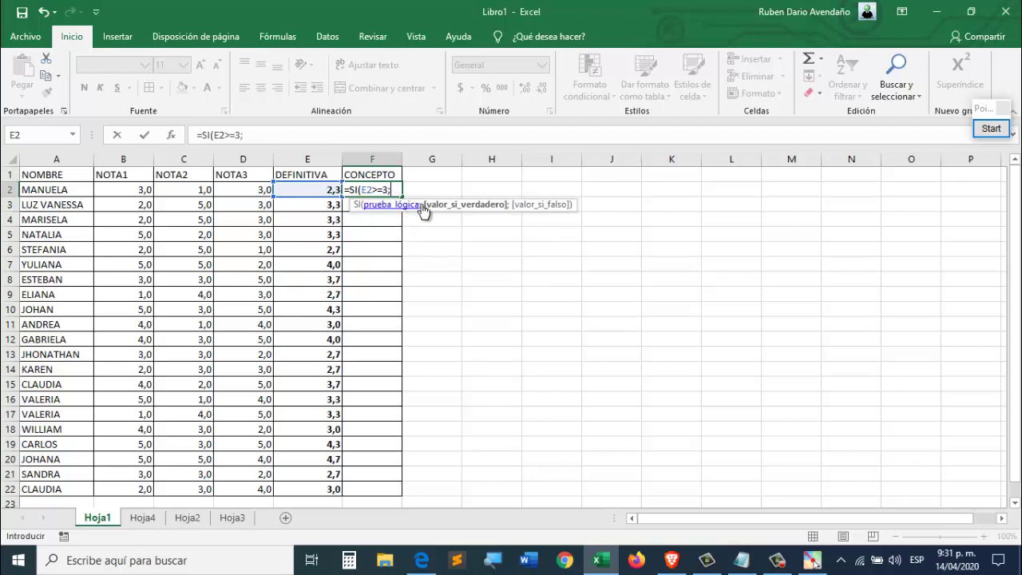
# - Switch to the Notepad notes, highlight both semicolon separators in the =SI syntax, and return to the F2 formula in Excel
pyautogui.click(742, 560)
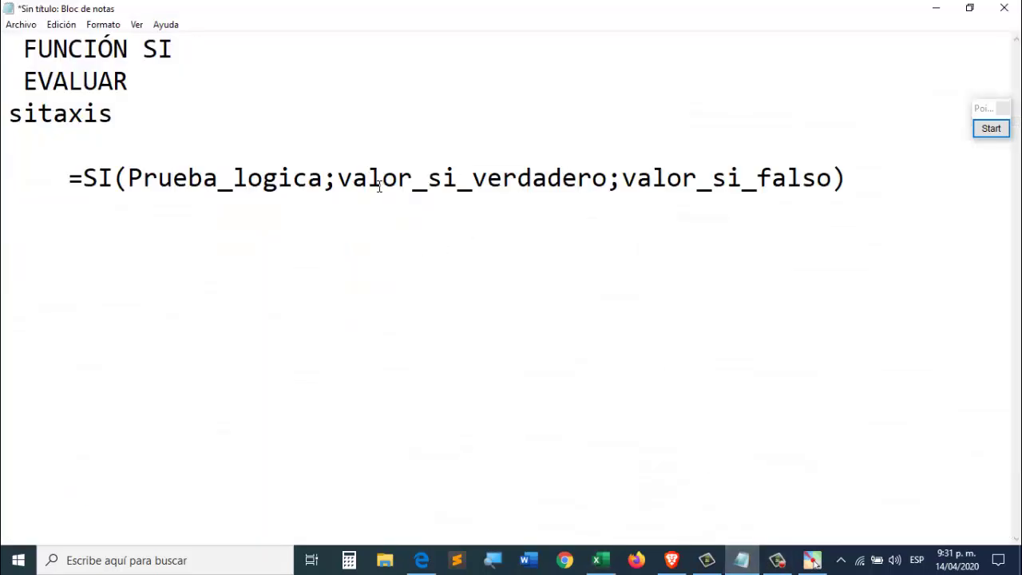
pyautogui.moveTo(334, 182); pyautogui.dragTo(328, 182)
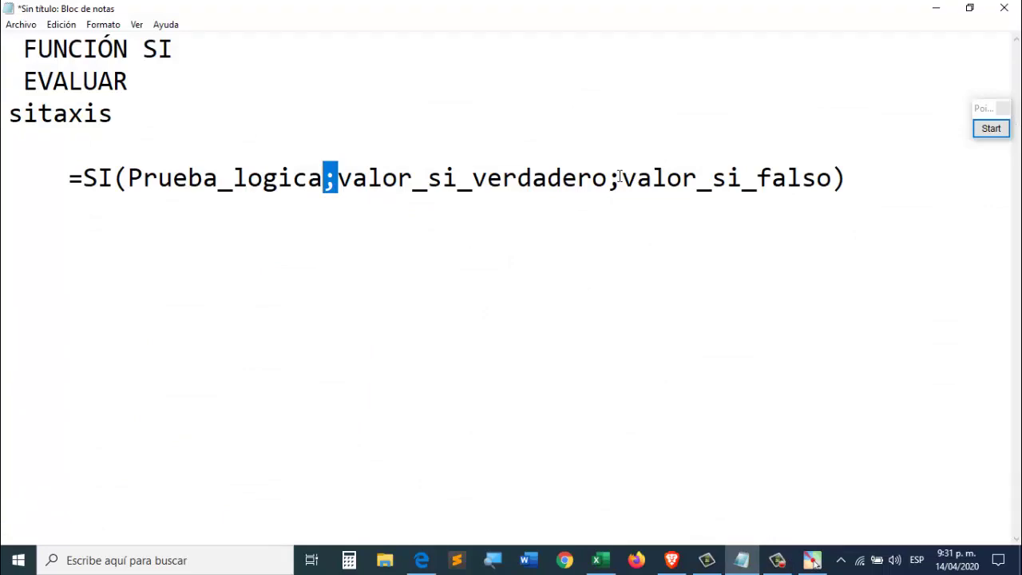
pyautogui.moveTo(621, 177); pyautogui.dragTo(607, 178)
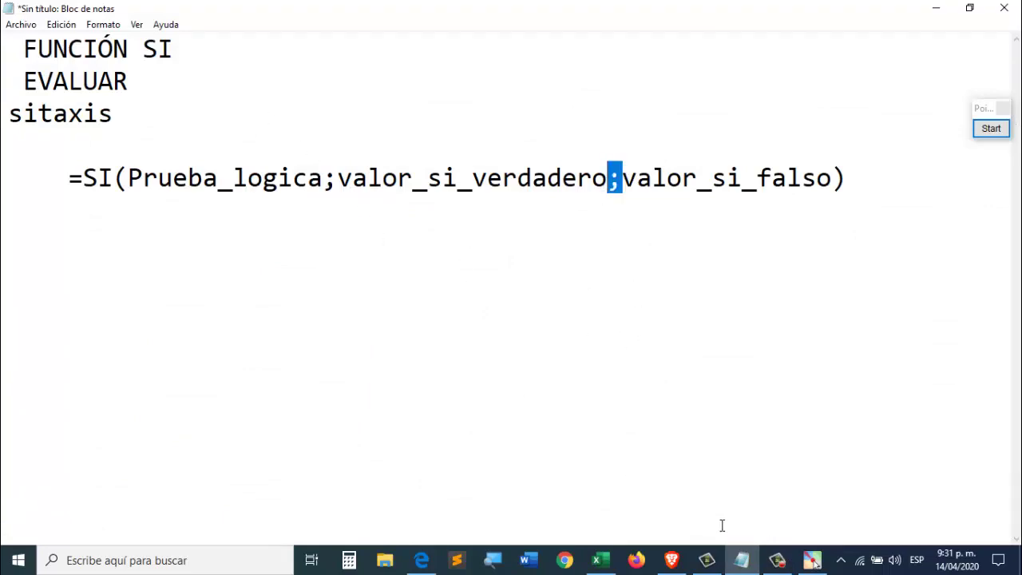
pyautogui.click(742, 560)
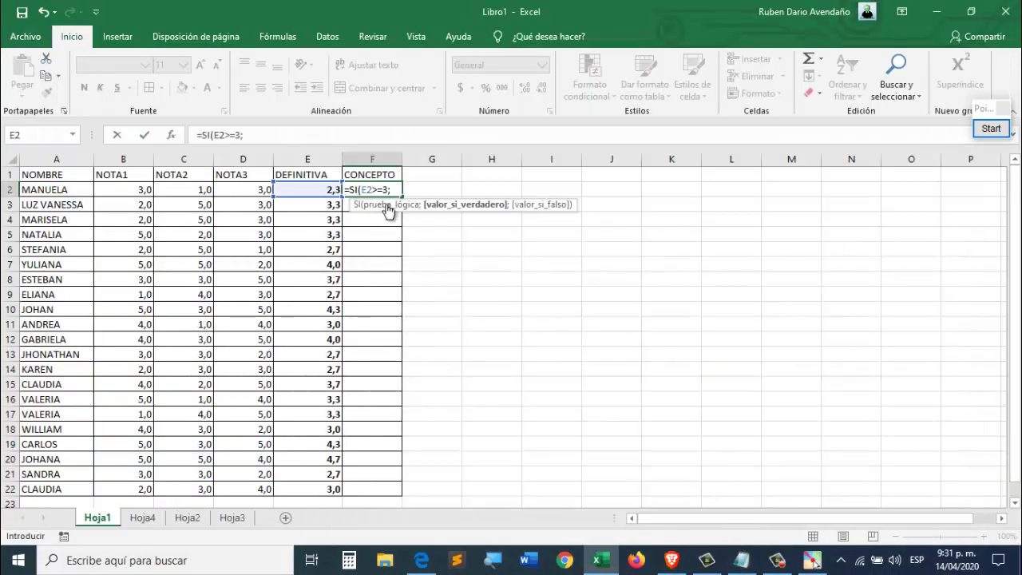
pyautogui.click(395, 187)
pyautogui.write('aprobad')
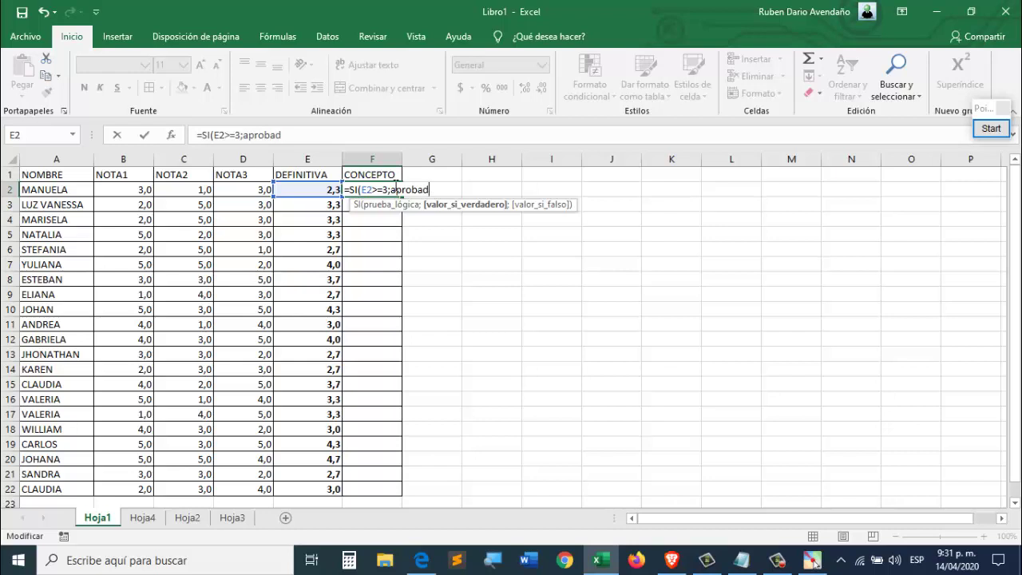
pyautogui.press('BackSpace')
pyautogui.press('BackSpace')
pyautogui.press('BackSpace')
pyautogui.press('BackSpace')
pyautogui.press('BackSpace')
pyautogui.press('BackSpace')
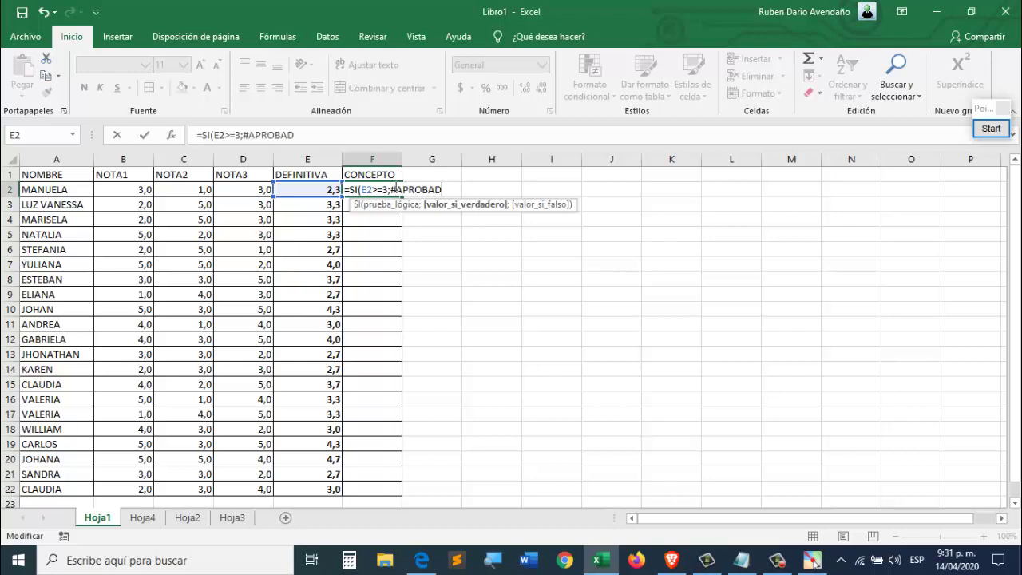
pyautogui.press('BackSpace')
pyautogui.press('BackSpace')
pyautogui.press('BackSpace')
pyautogui.press('BackSpace')
pyautogui.press('BackSpace')
pyautogui.press('BackSpace')
pyautogui.press('BackSpace')
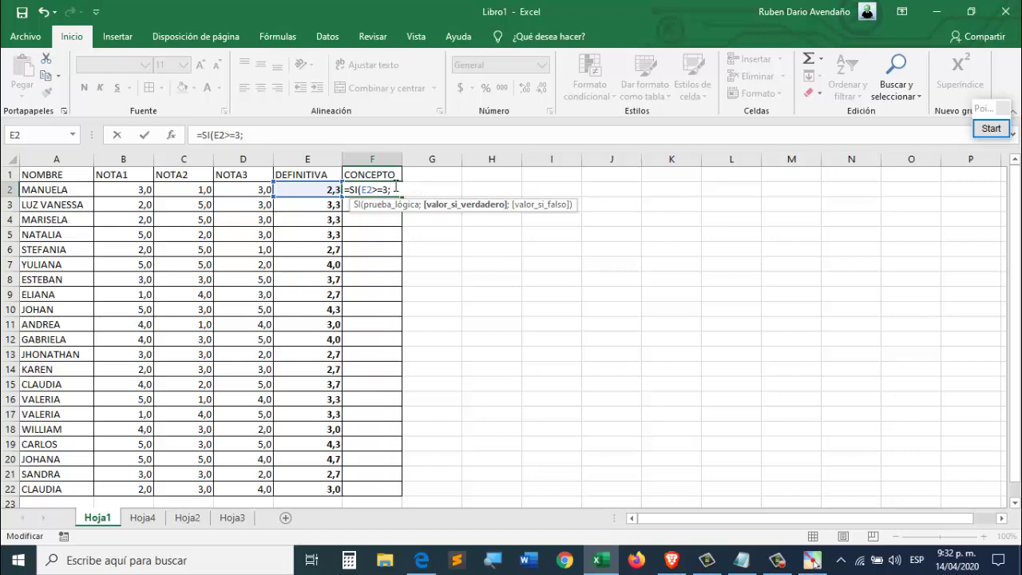
# - Enter "APROBADO" in quotation marks as the value if true in the F2 formula, followed by a semicolon
pyautogui.write('PROBADO')
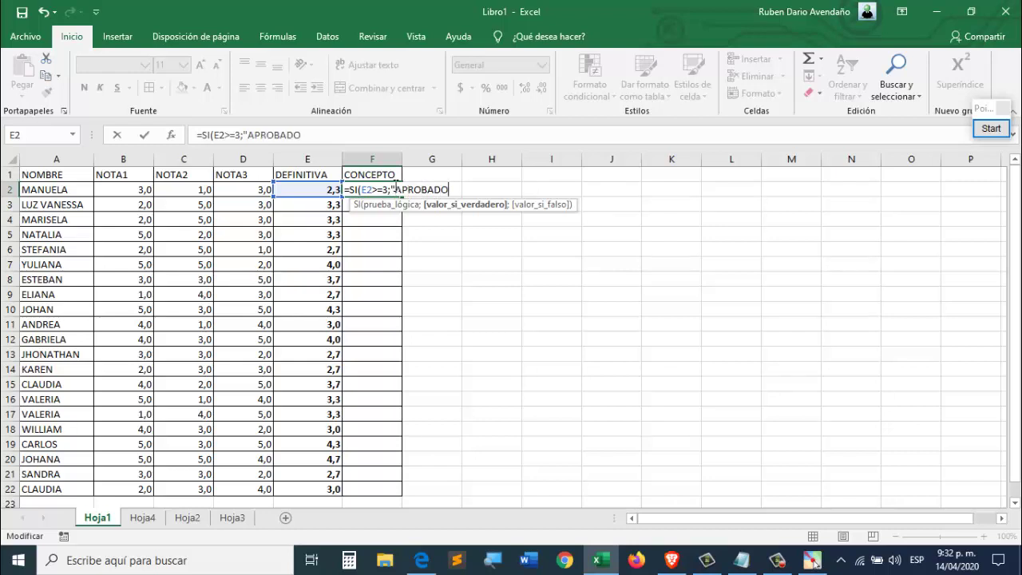
pyautogui.write('";')
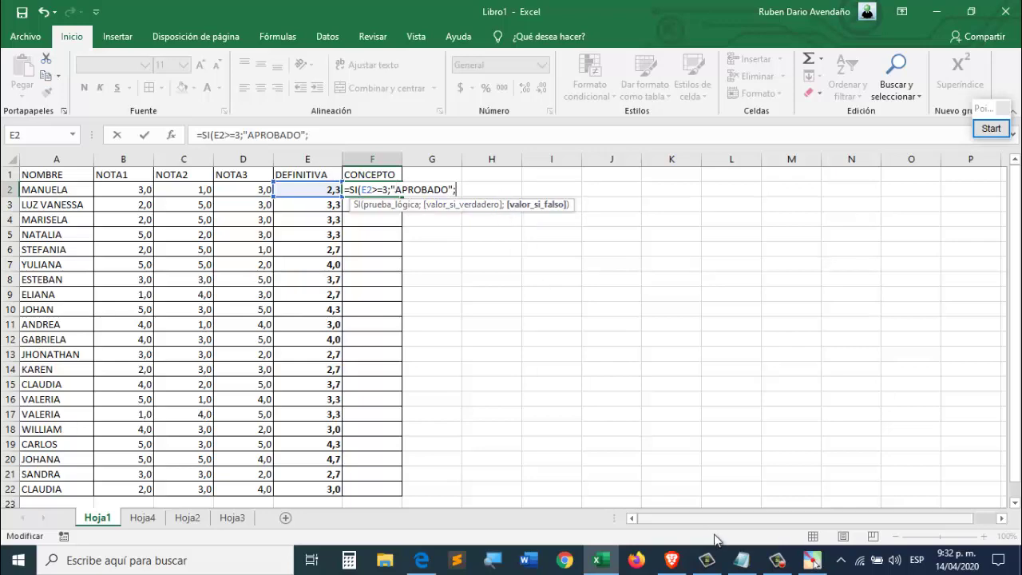
# - Switch to the Notepad notes and highlight valor_si_verdadero in the =SI syntax to relate it to the entered argument
pyautogui.click(741, 561)
pyautogui.click(618, 190)
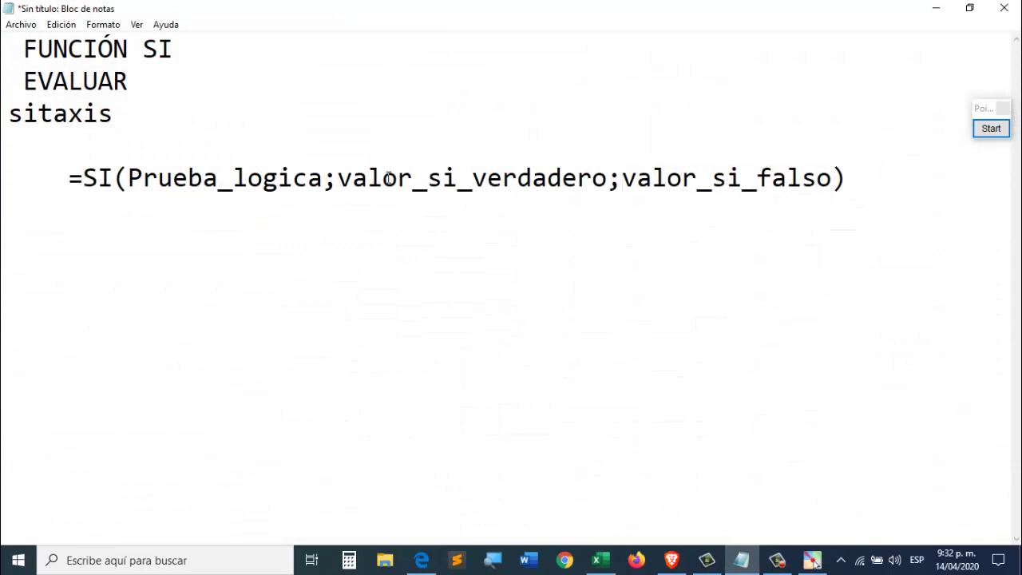
pyautogui.moveTo(339, 177); pyautogui.dragTo(577, 176)
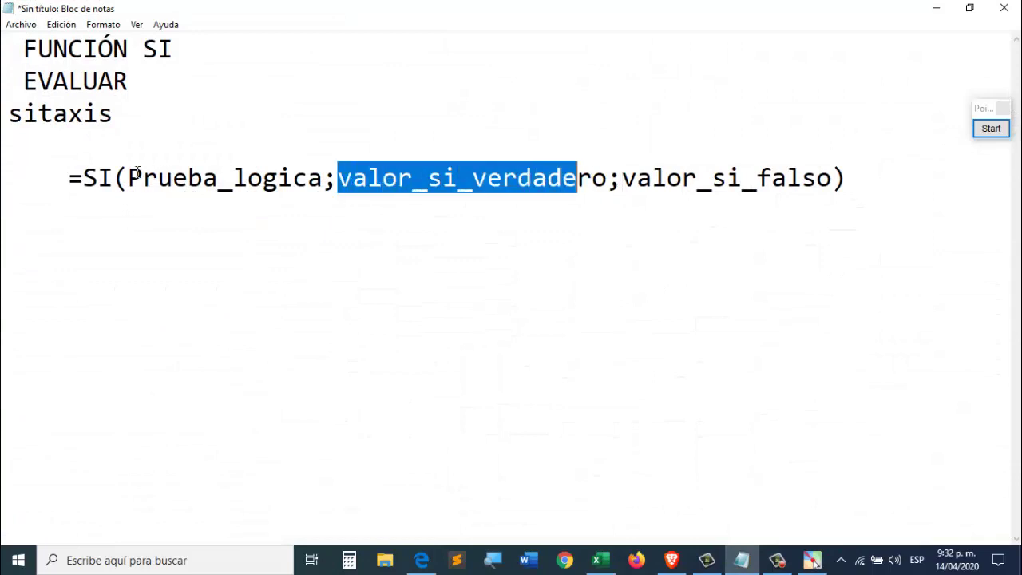
pyautogui.moveTo(142, 176); pyautogui.dragTo(611, 181)
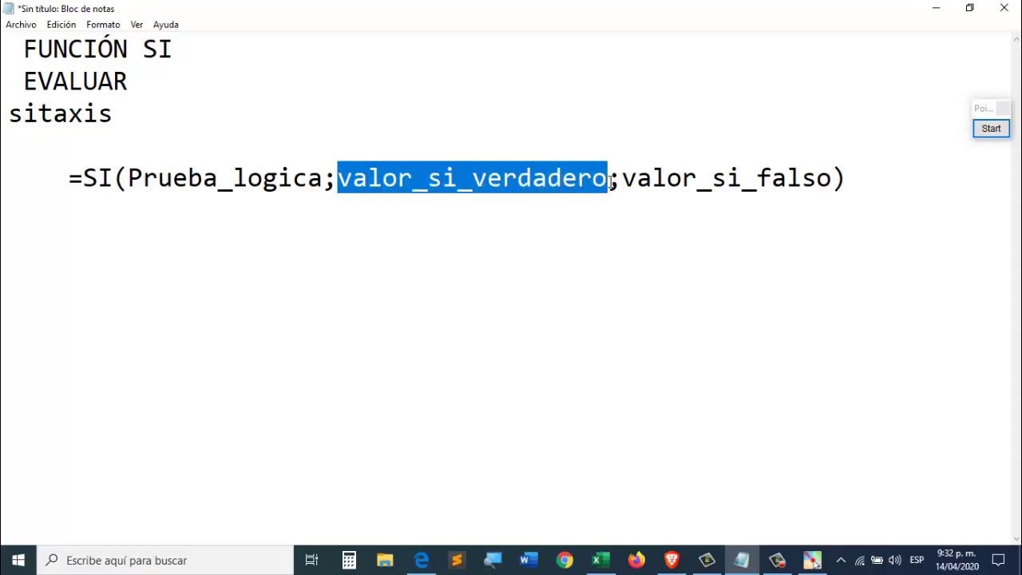
# - Highlight Prueba_logica and valor_si_falso in the =SI syntax to review the condition and the remaining argument
pyautogui.moveTo(130, 177); pyautogui.dragTo(325, 170)
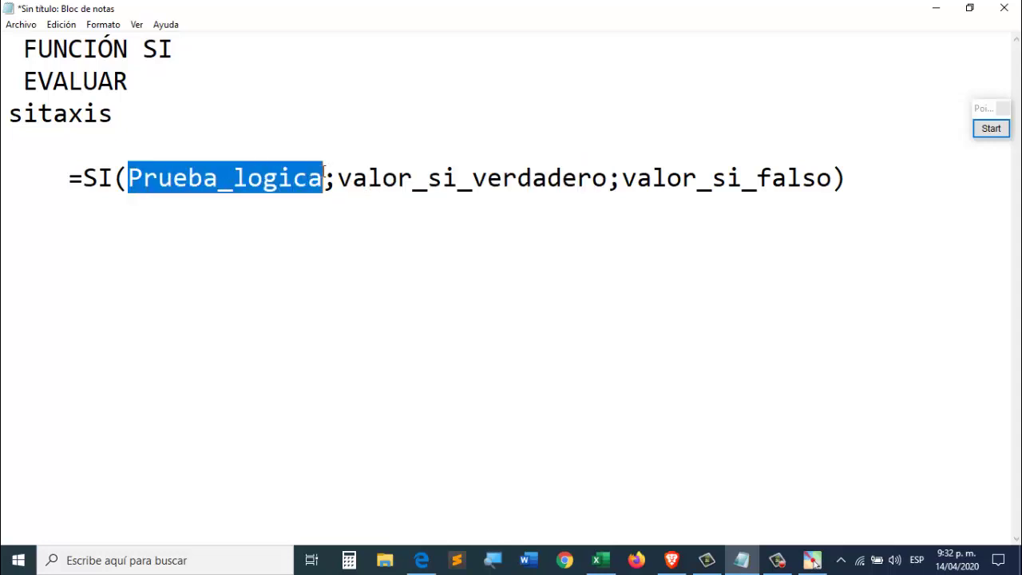
pyautogui.moveTo(621, 180); pyautogui.dragTo(836, 181)
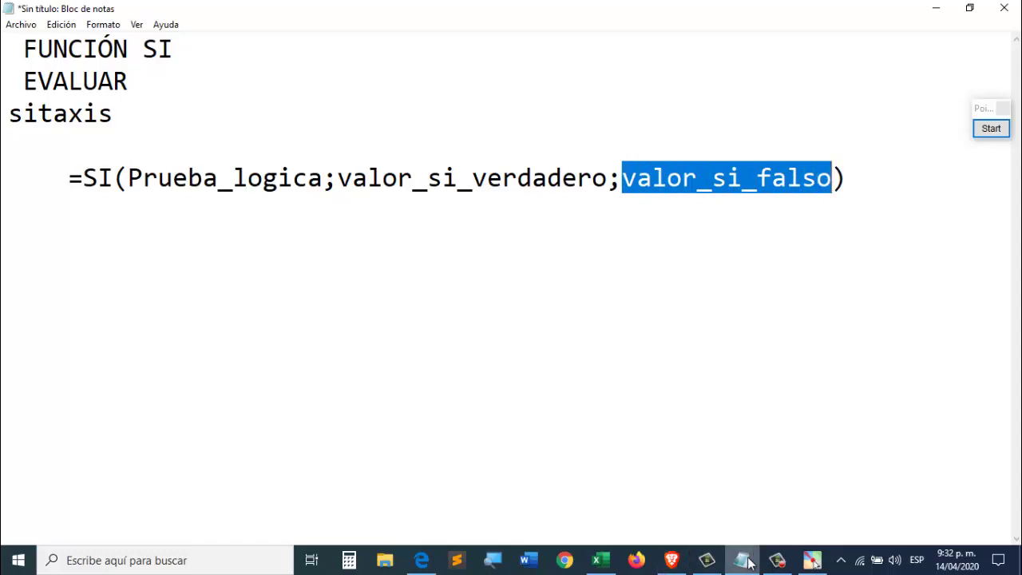
# - Switch back to Excel and complete the F2 formula with "REPROBADO" as the value if false and a closing parenthesis
pyautogui.hotkey('alt', 'Tab')
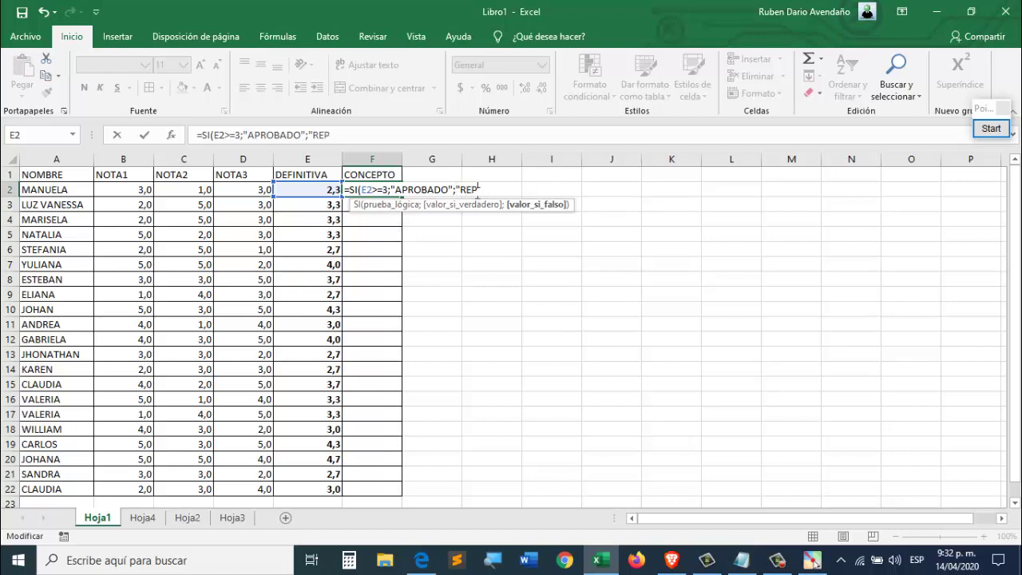
pyautogui.write('"REPROBADO')
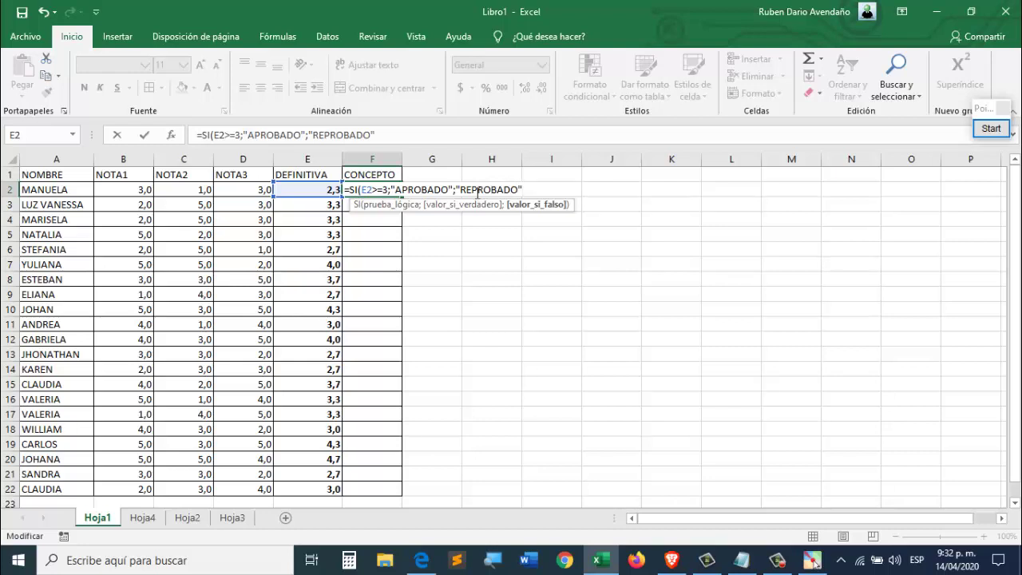
pyautogui.write('")')
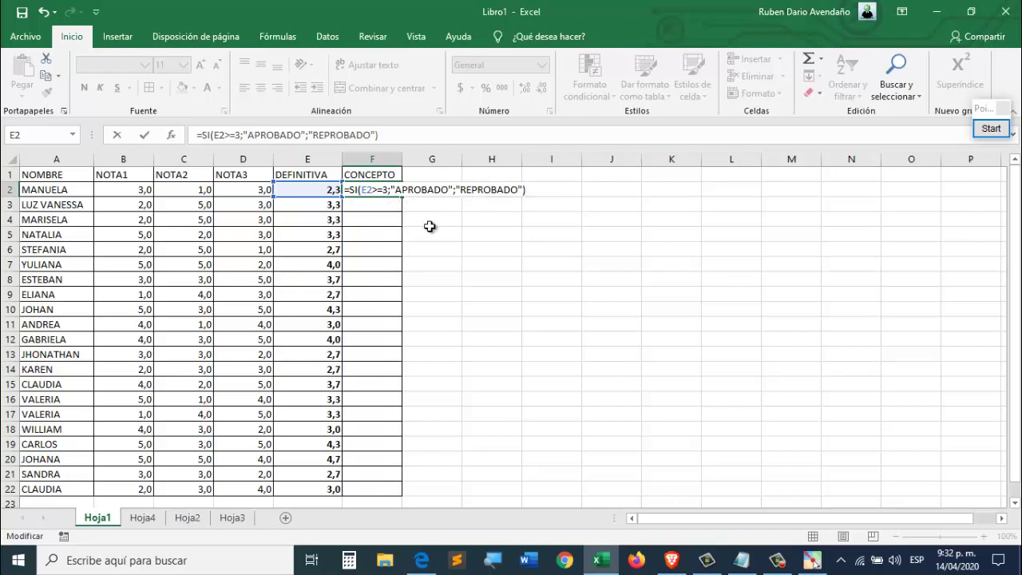
# - Change the logical test in the F2 formula to E2>3 and enter the formula
pyautogui.click(384, 190)
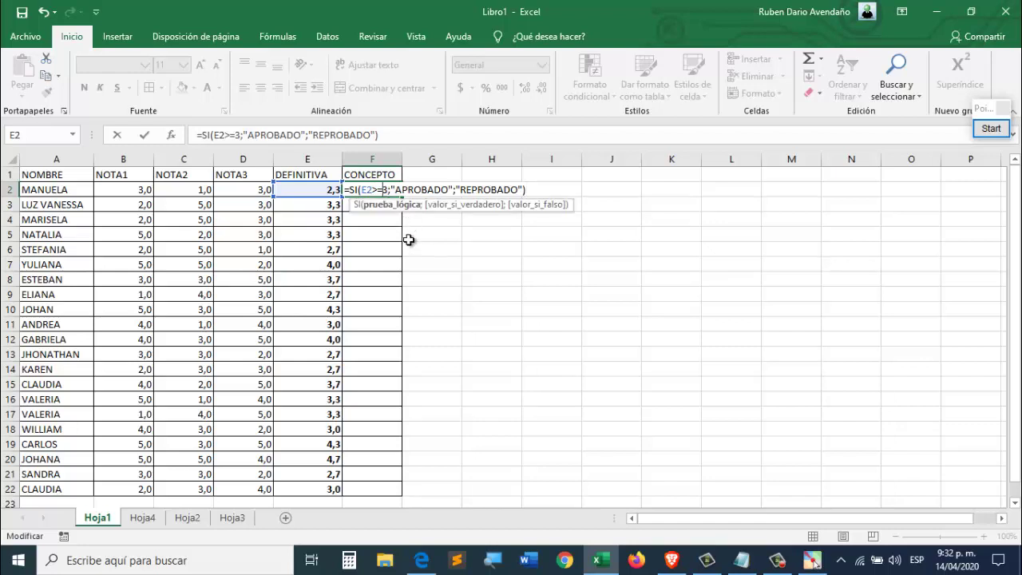
pyautogui.press('BackSpace')
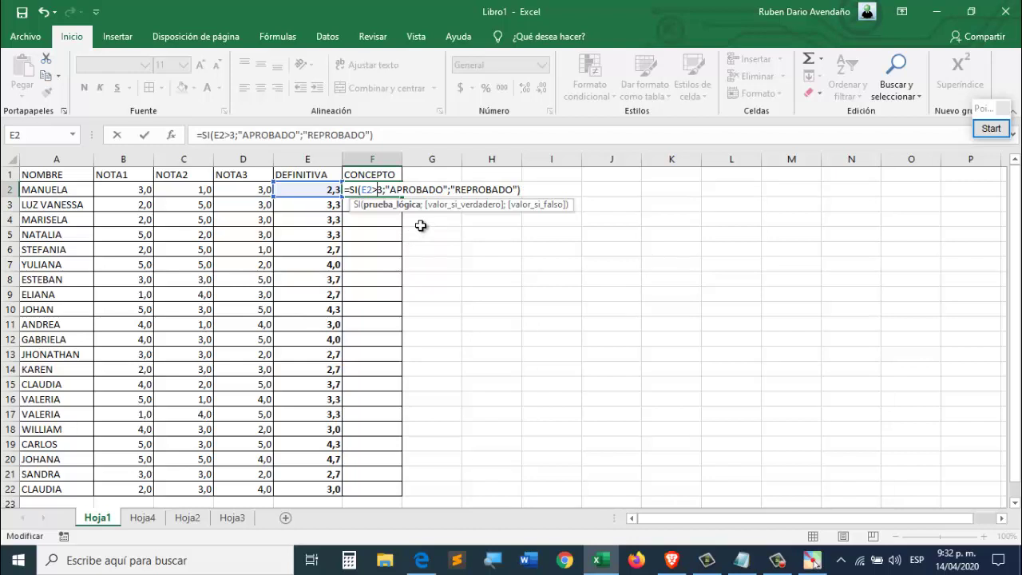
pyautogui.press('Return')
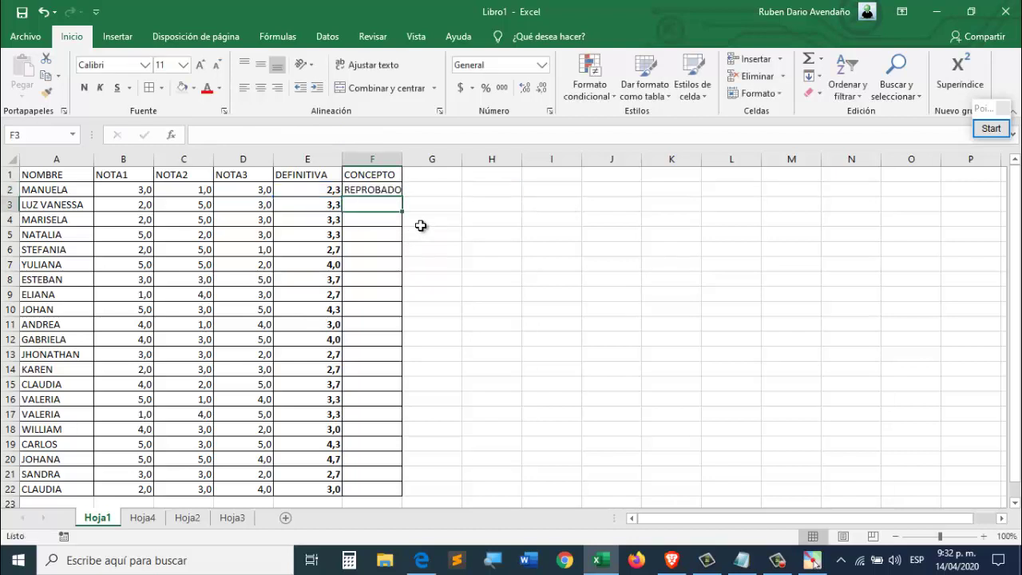
# - Autofit the width of the CONCEPTO column, fill the F2 formula down to F22, and check cells F11 and F22
pyautogui.moveTo(403, 161); pyautogui.dragTo(402, 162)
pyautogui.doubleClick(403, 161)
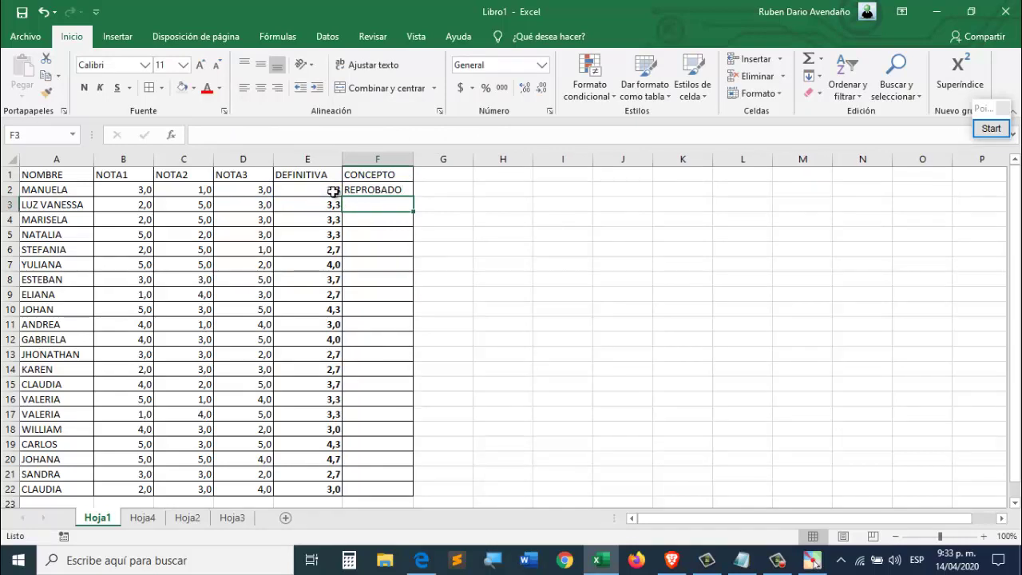
pyautogui.click(396, 192)
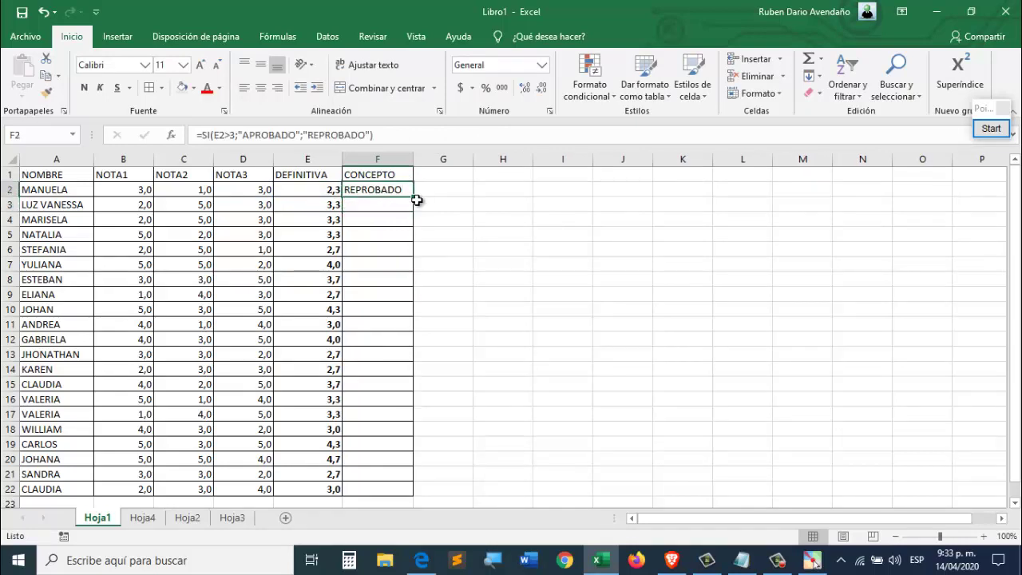
pyautogui.moveTo(416, 199); pyautogui.dragTo(416, 502)
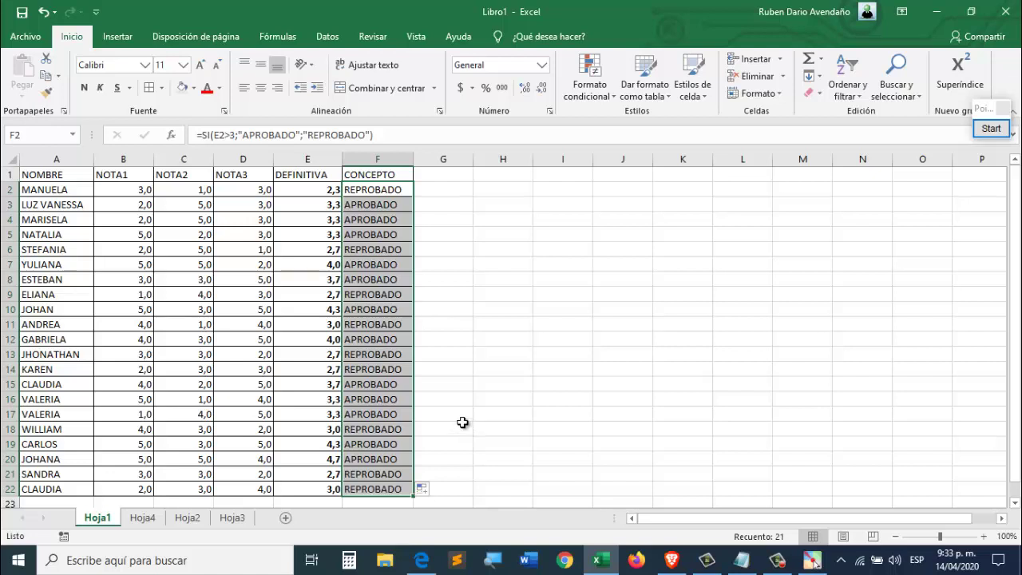
pyautogui.click(354, 327)
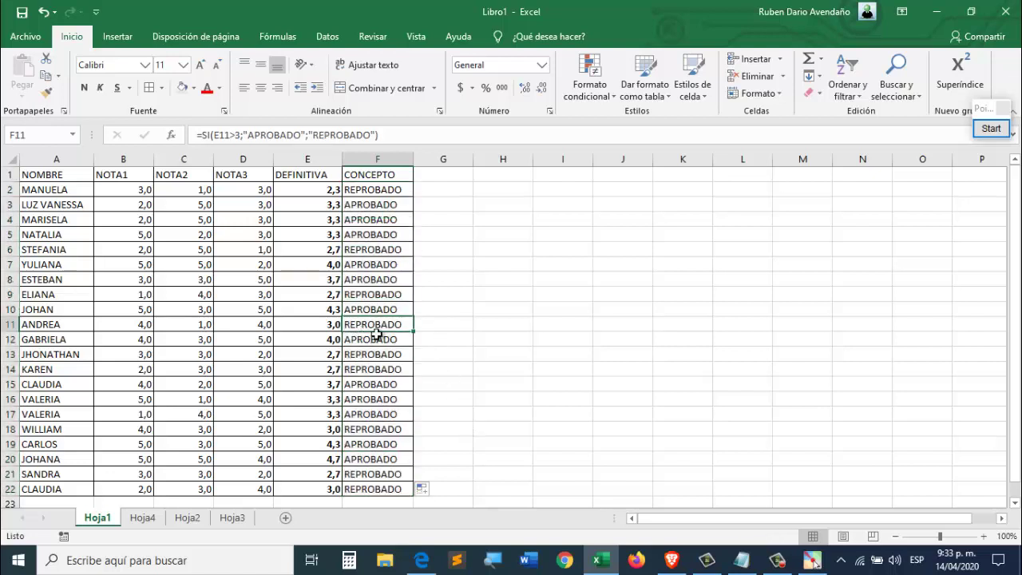
pyautogui.click(354, 488)
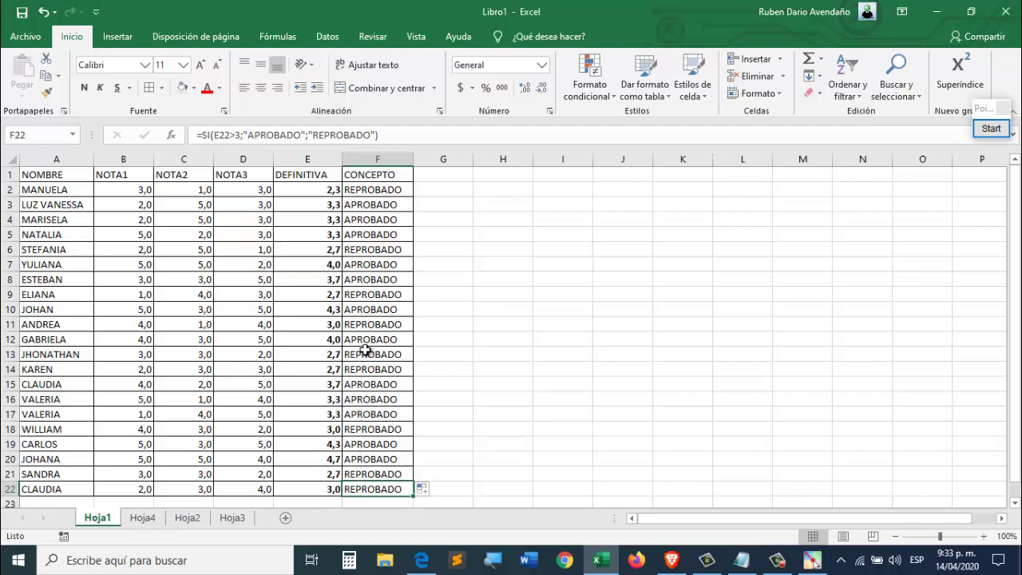
# - Correct the logical test in F2 to E2>=3 and fill the formula down the CONCEPTO column to F22
pyautogui.doubleClick(373, 190)
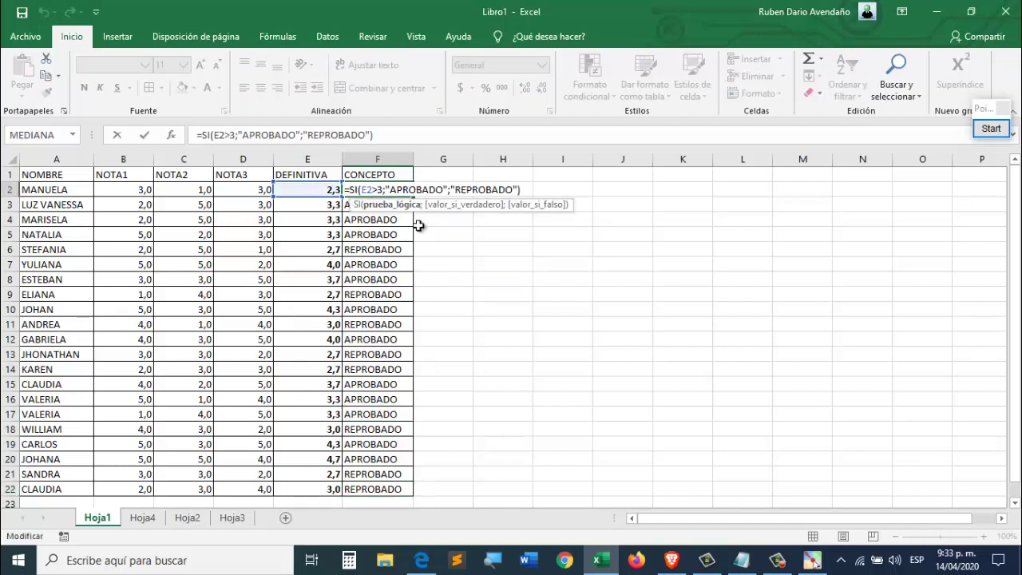
pyautogui.write('=')
pyautogui.press('Return')
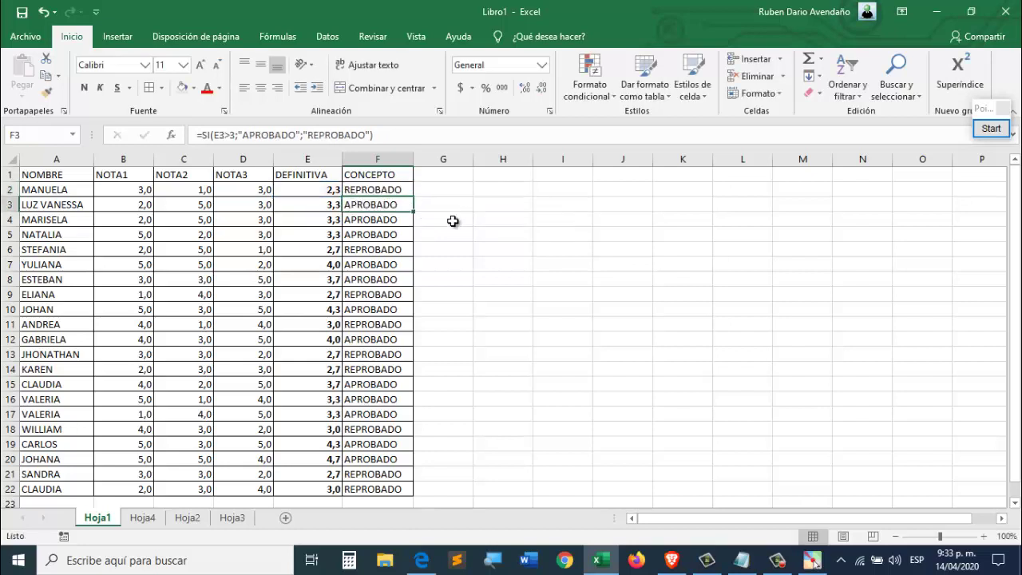
pyautogui.click(377, 189)
pyautogui.doubleClick(414, 195)
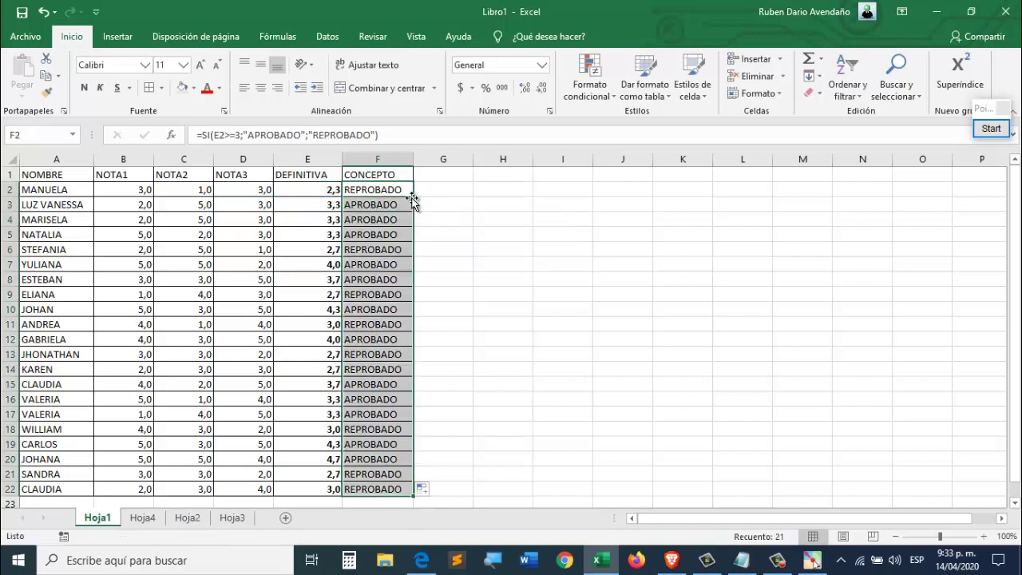
# - Check the CONCEPTO results against the DEFINITIVA grades in several rows, including 22, 11 and 21, and review the F2 formula
pyautogui.click(364, 489)
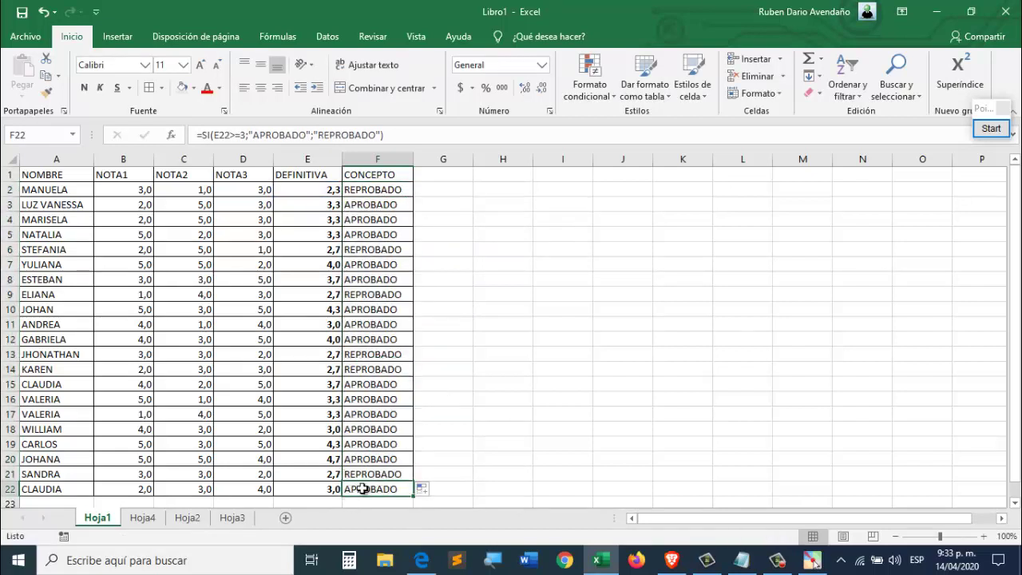
pyautogui.click(364, 323)
pyautogui.click(51, 323)
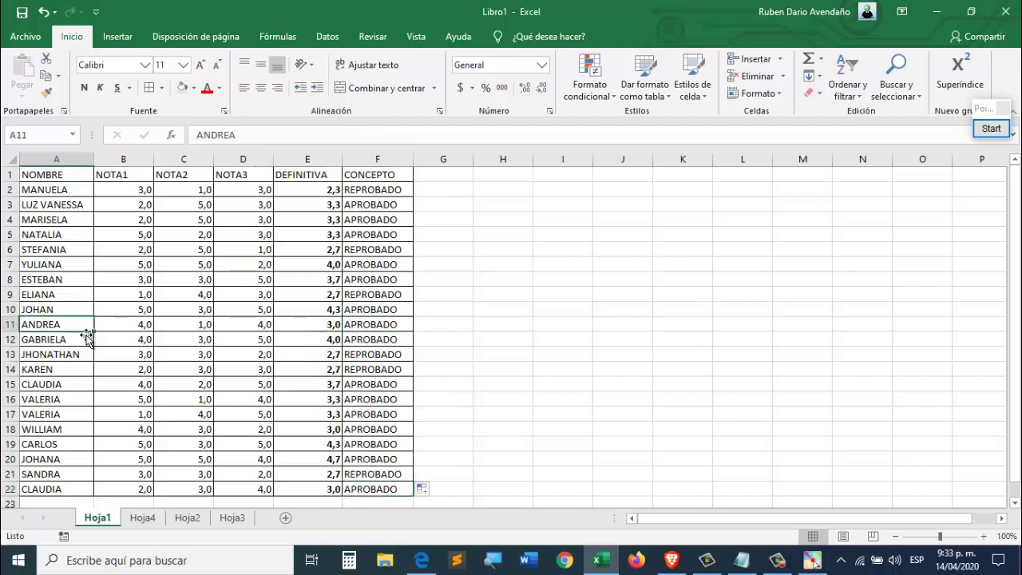
pyautogui.click(376, 473)
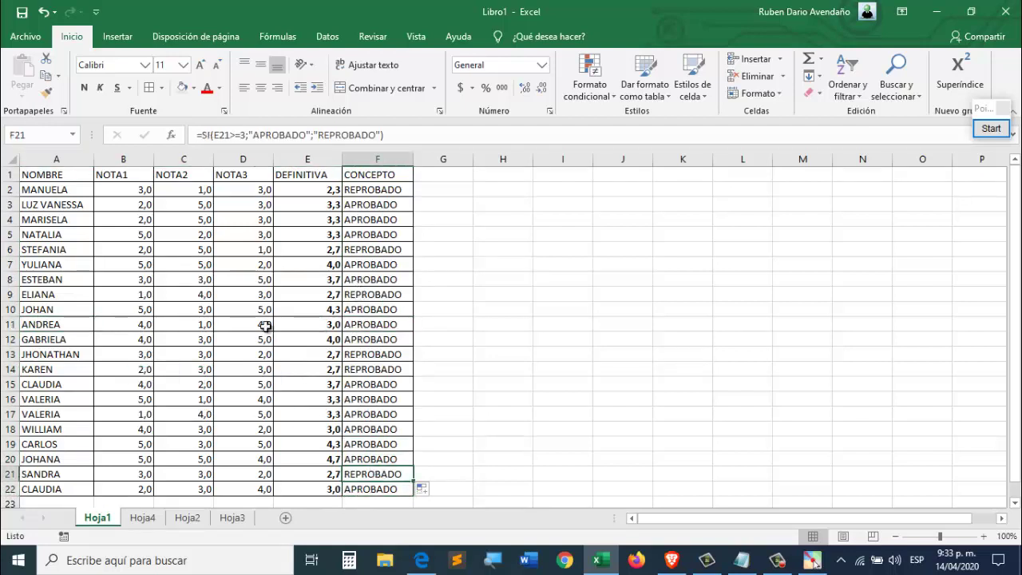
pyautogui.click(389, 275)
pyautogui.click(398, 266)
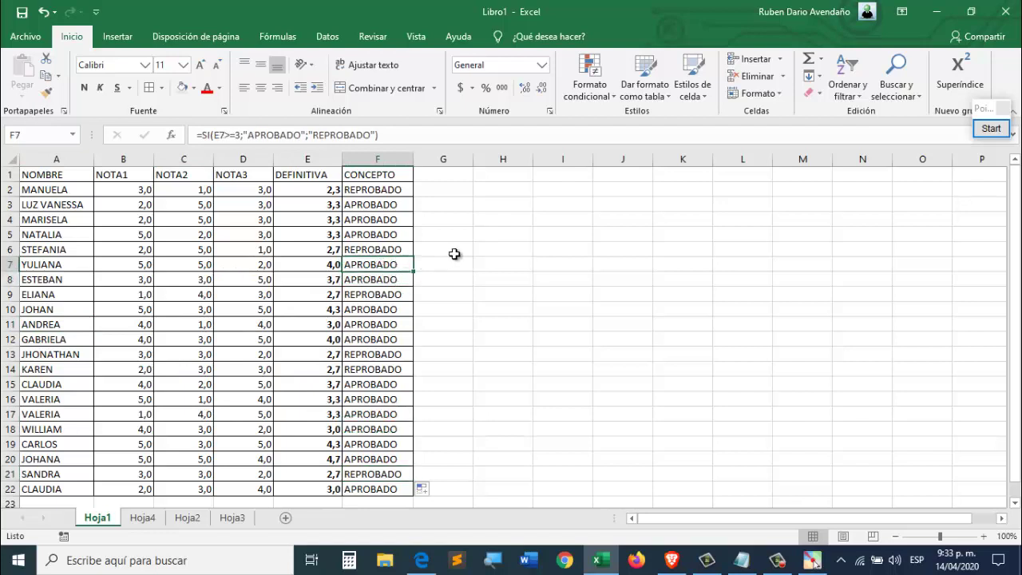
pyautogui.click(428, 243)
pyautogui.click(392, 202)
pyautogui.click(395, 189)
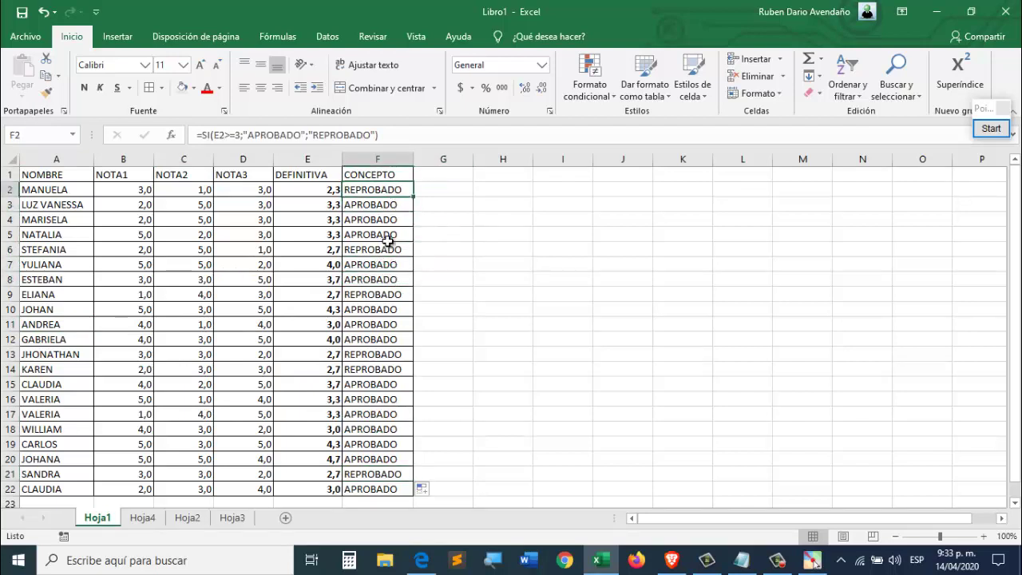
pyautogui.doubleClick(388, 190)
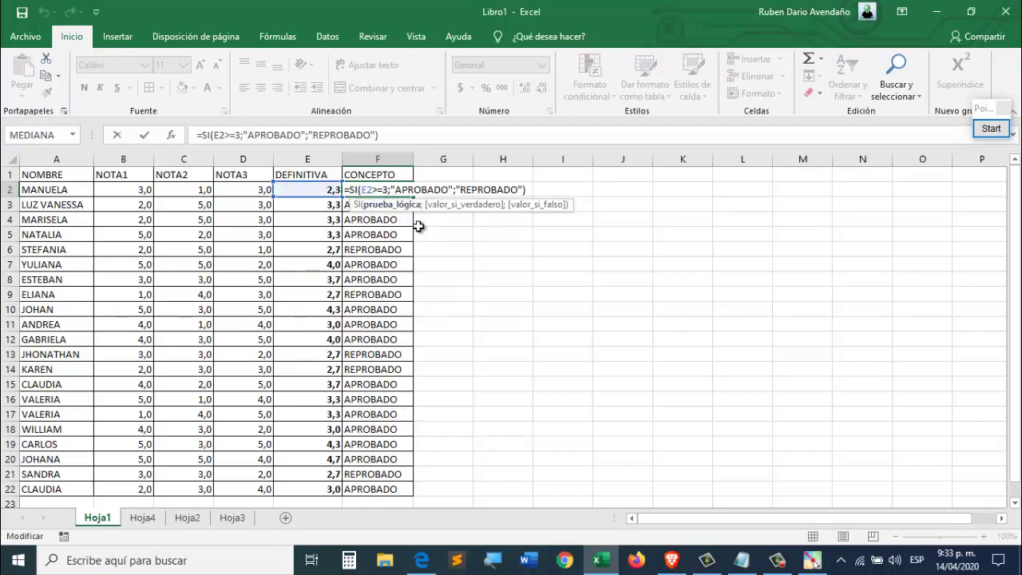
pyautogui.press('Return')
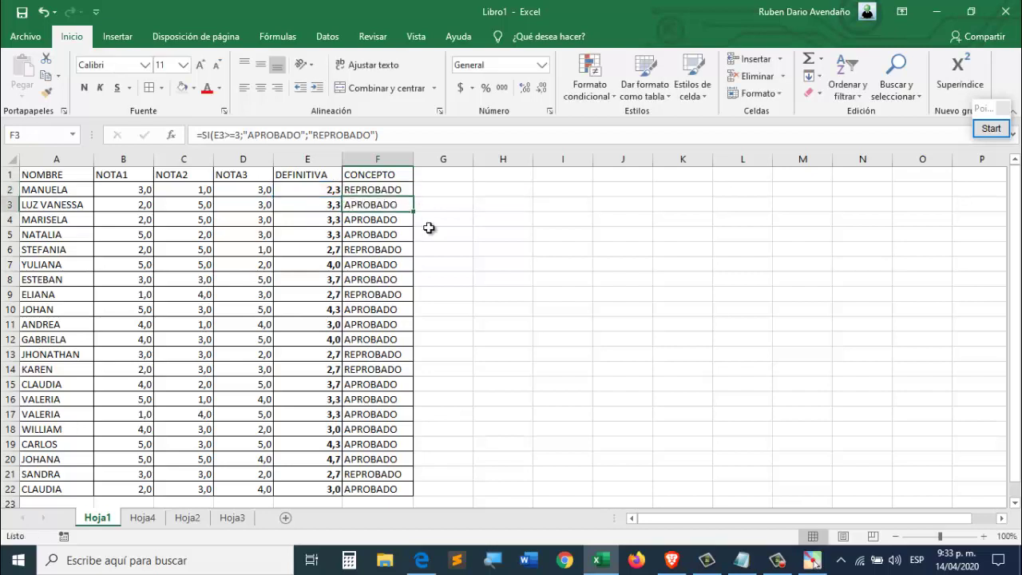
# - Start an alternative SI formula in G2 with the logical test E2<3, followed by a semicolon separator
pyautogui.click(432, 199)
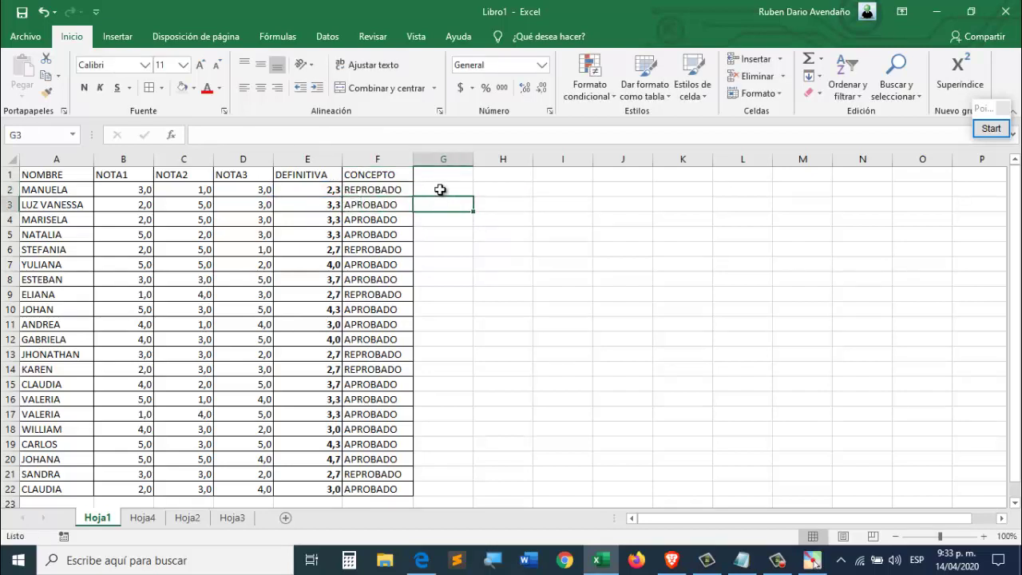
pyautogui.click(438, 188)
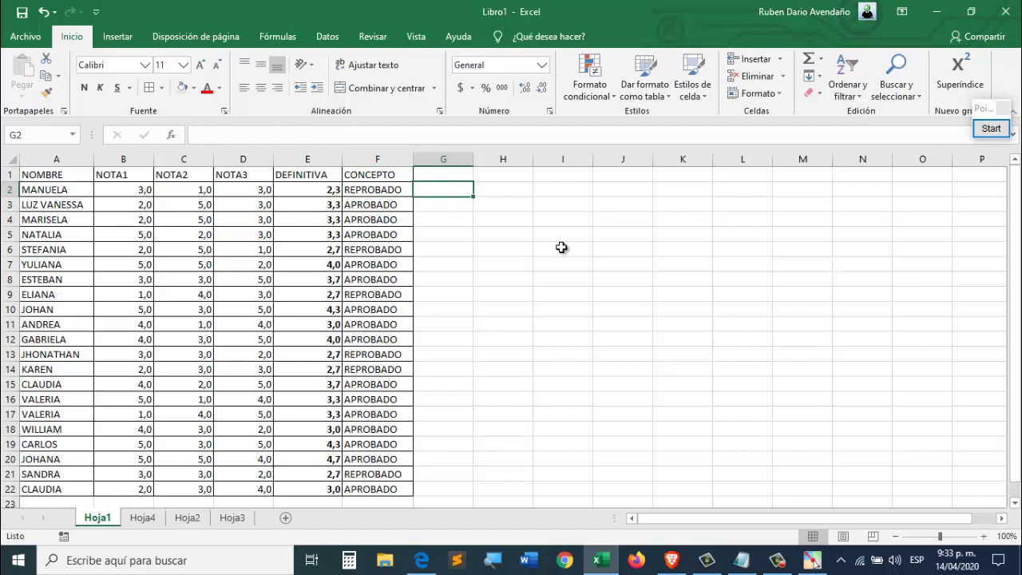
pyautogui.write('=')
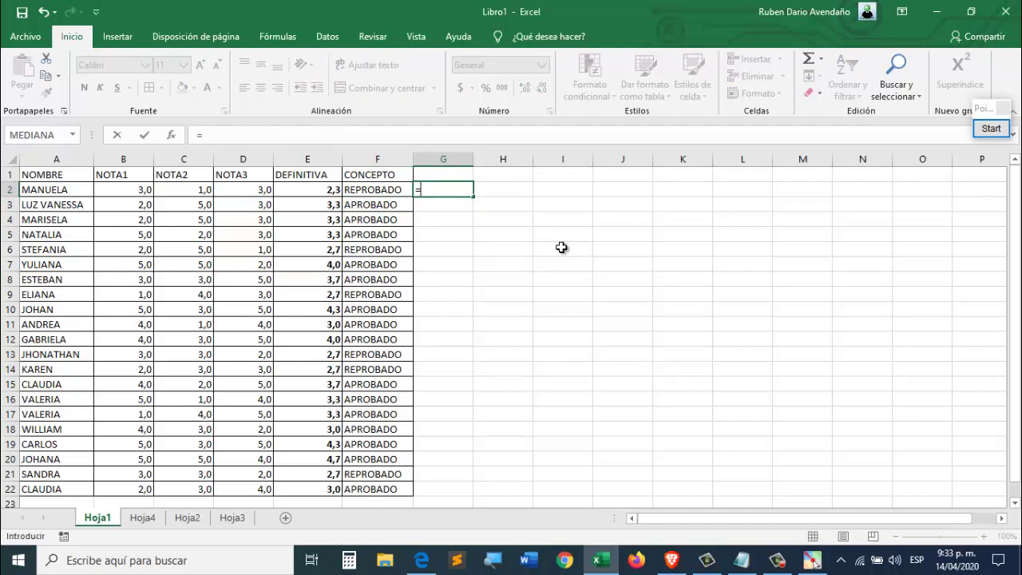
pyautogui.write('SI(')
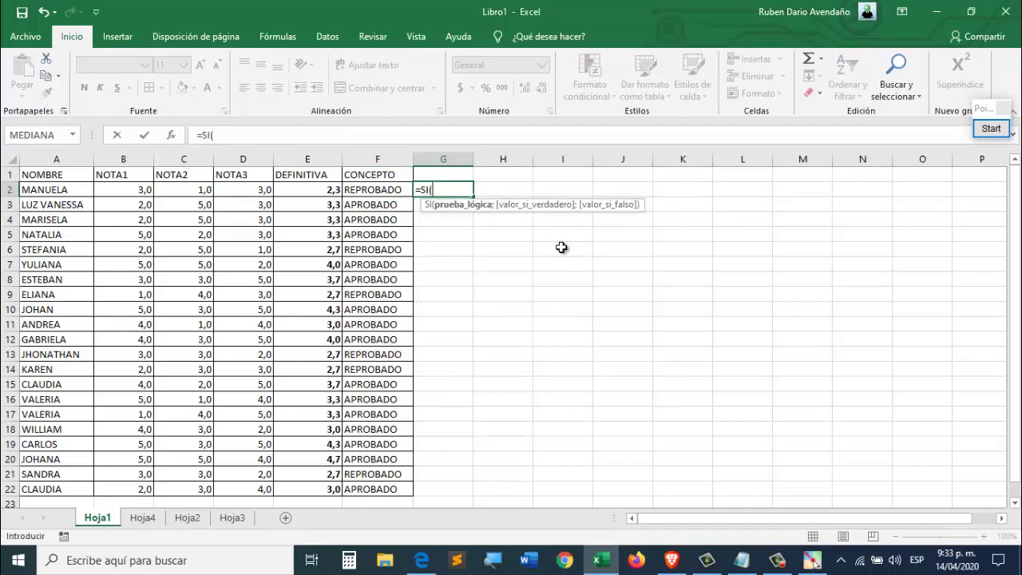
pyautogui.click(317, 189)
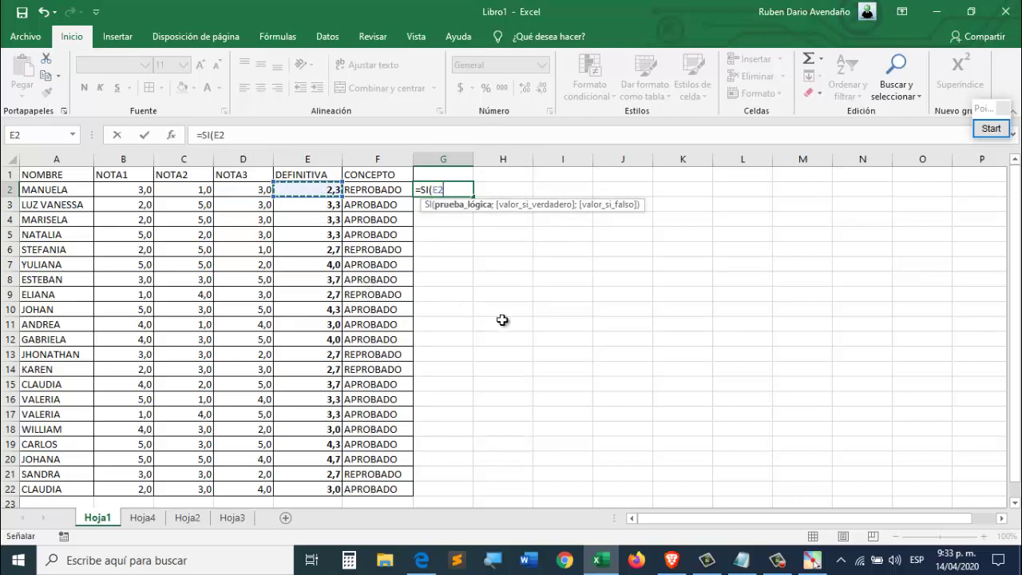
pyautogui.write('<')
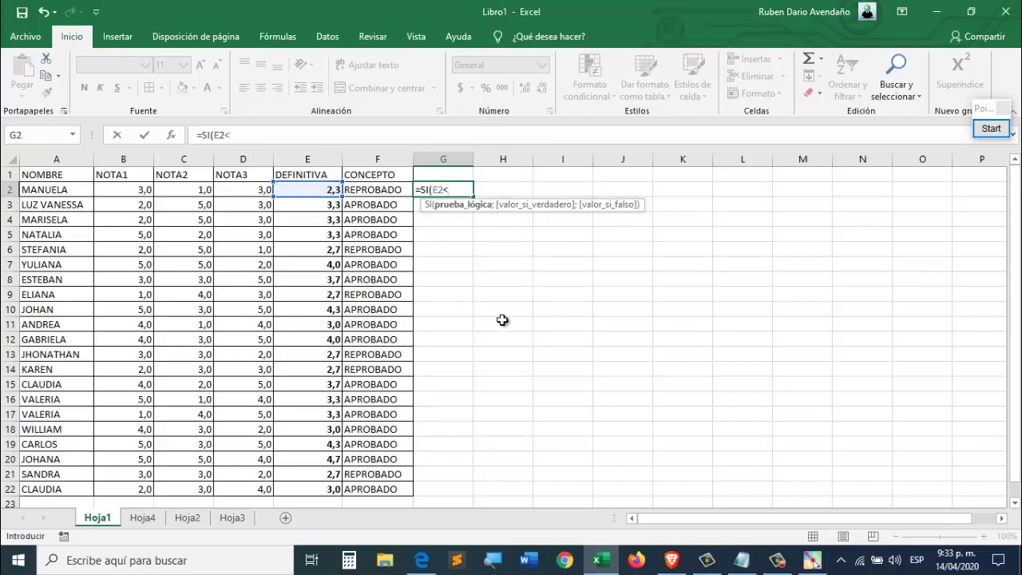
pyautogui.write('3;')
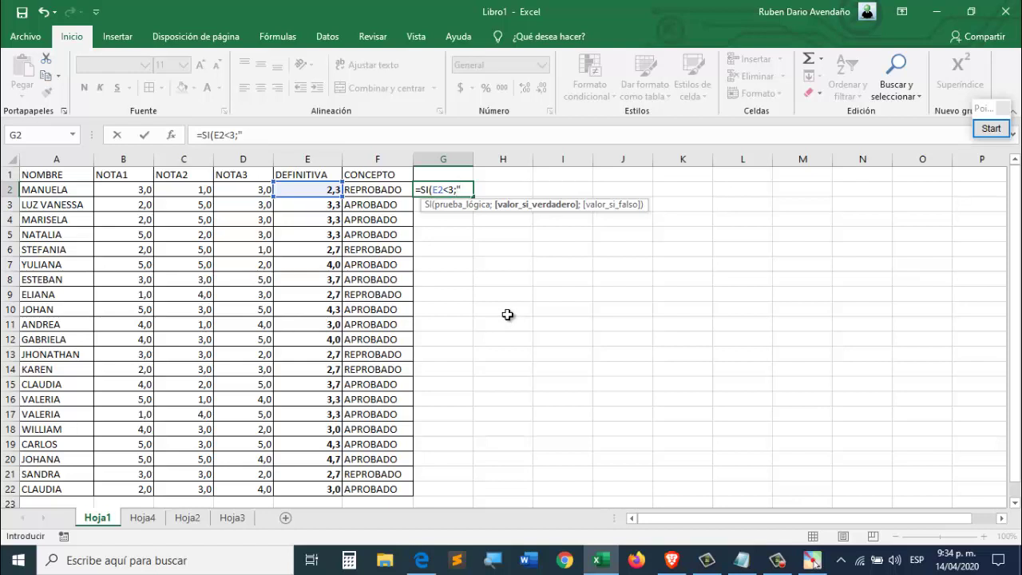
# - Complete the G2 formula with "REPROBADO" as the value if true, "APROBADO" as the value if false, and a closing parenthesis
pyautogui.write('"REPROBADO')
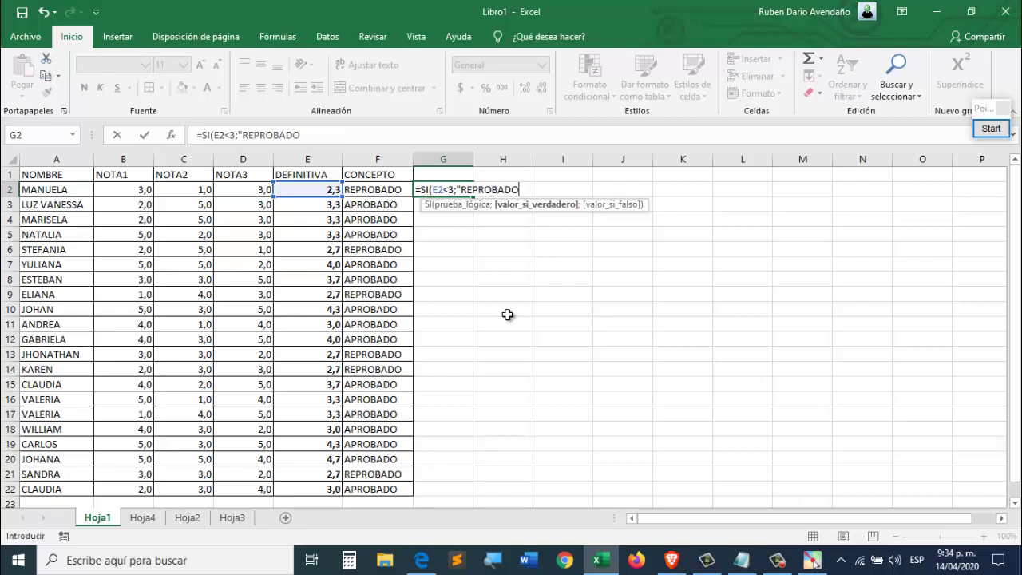
pyautogui.write('";"APRO')
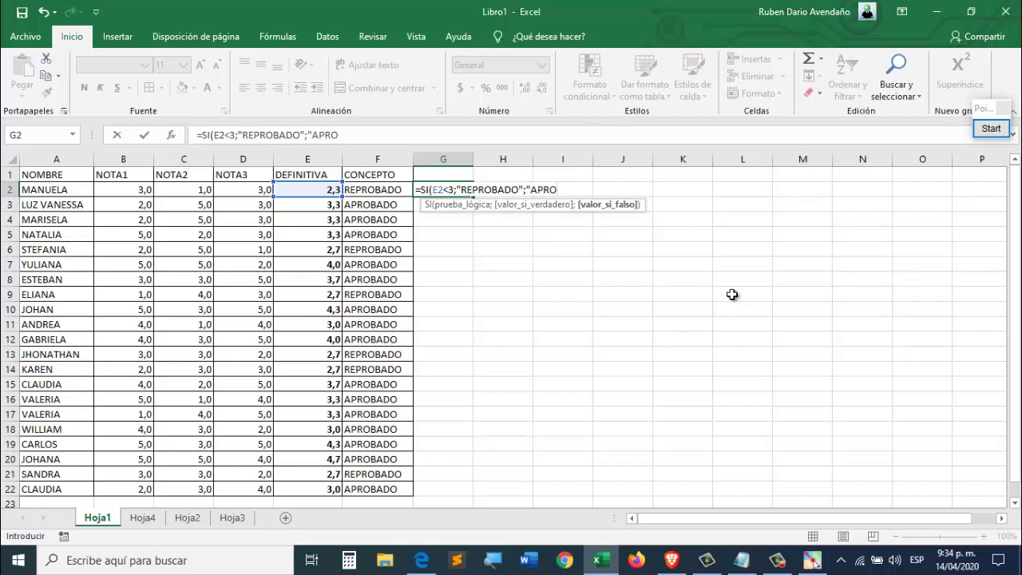
pyautogui.write('BADO")')
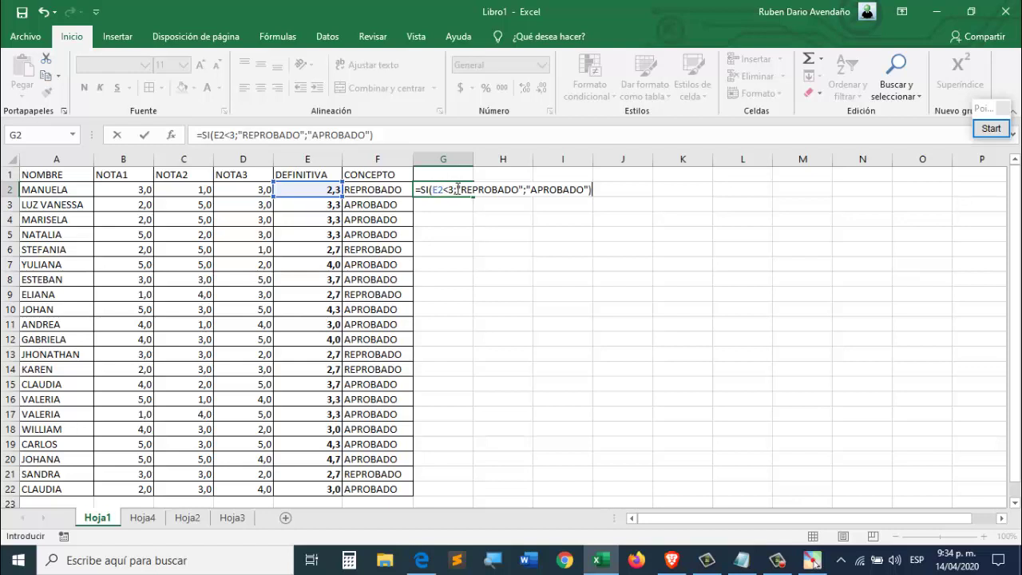
# - Highlight the logical test in the G2 formula and place the cursor in its "REPROBADO" argument to review them
pyautogui.moveTo(455, 189); pyautogui.dragTo(439, 190)
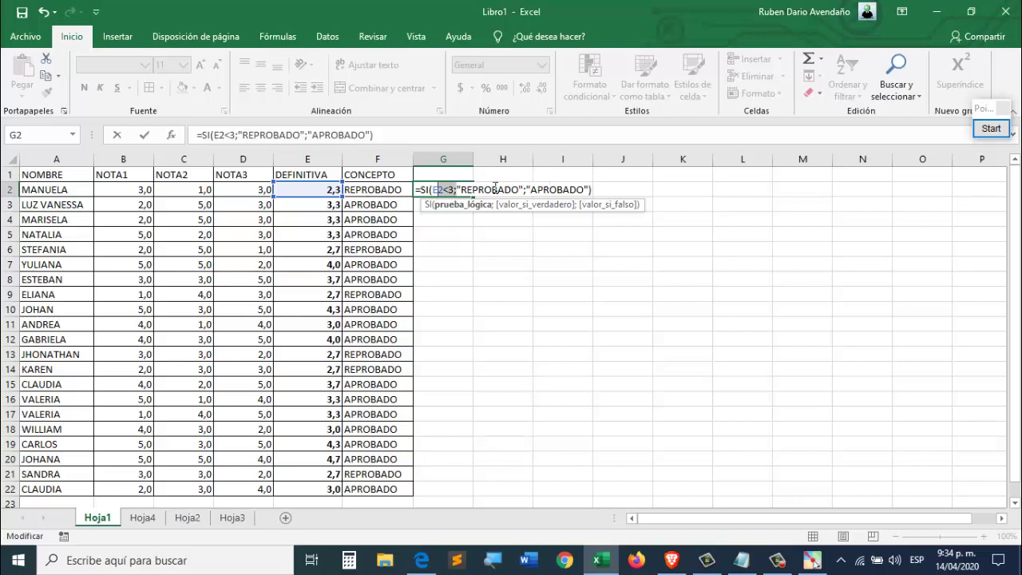
pyautogui.click(493, 189)
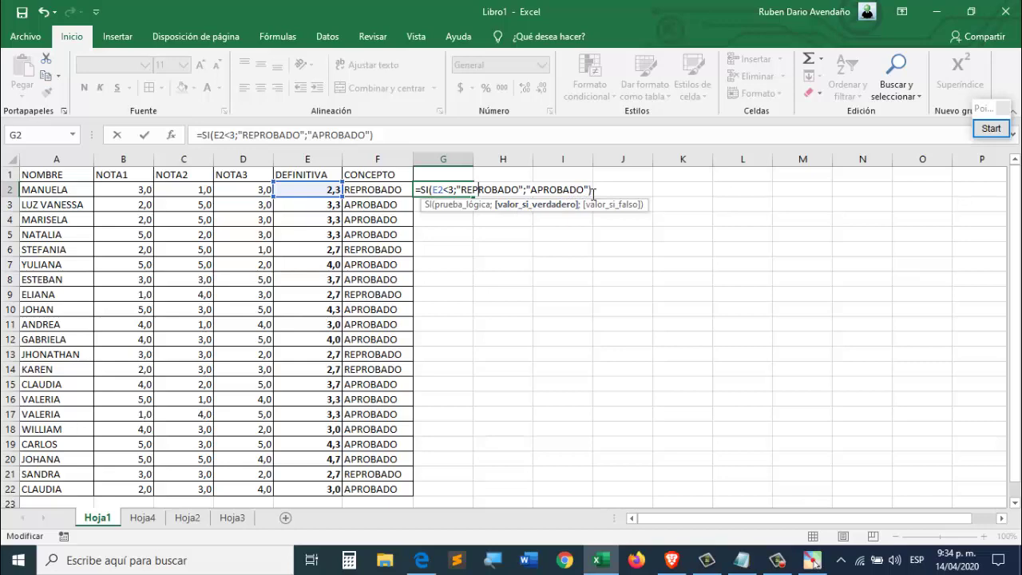
# - Confirm the alternative SI formula in G2 and fill it down through G22
pyautogui.press('Return')
pyautogui.click(463, 191)
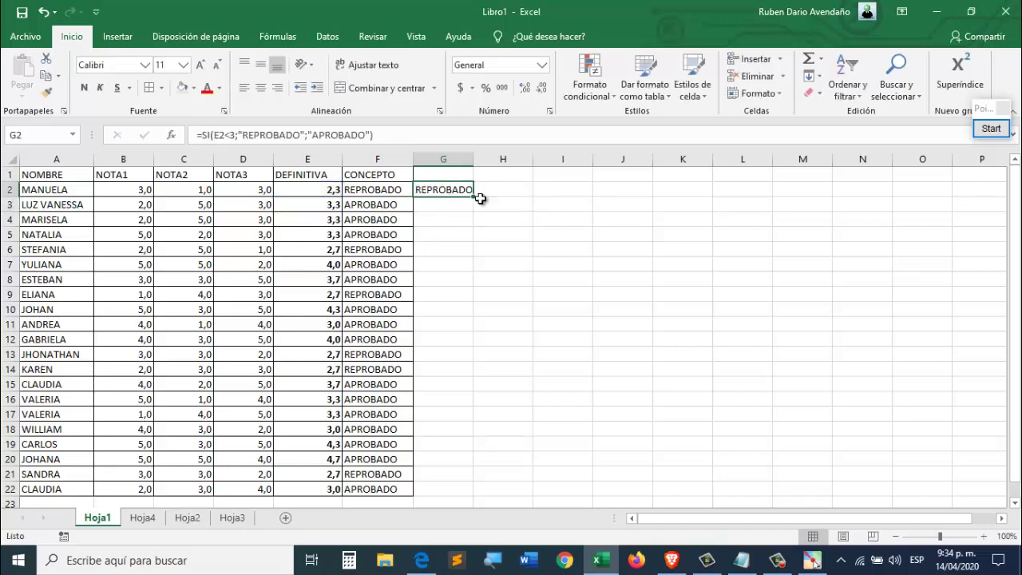
pyautogui.doubleClick(473, 196)
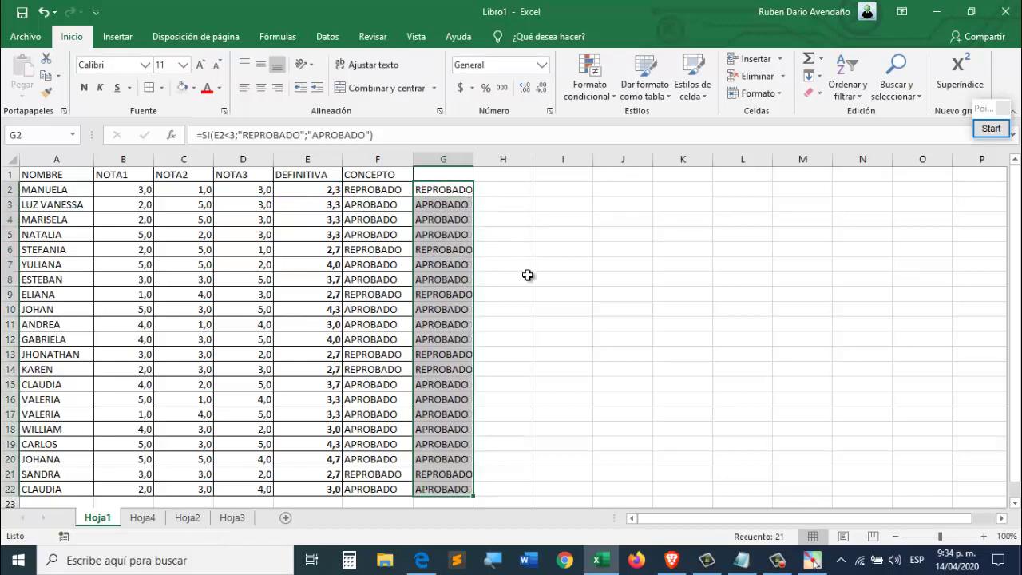
pyautogui.scroll(-2, 370, 364)
pyautogui.scroll(2, 468, 334)
# - Compare the SI formulas in F2 and G2, highlighting the "REPROBADO" argument in G2, without changing either one
pyautogui.doubleClick(388, 194)
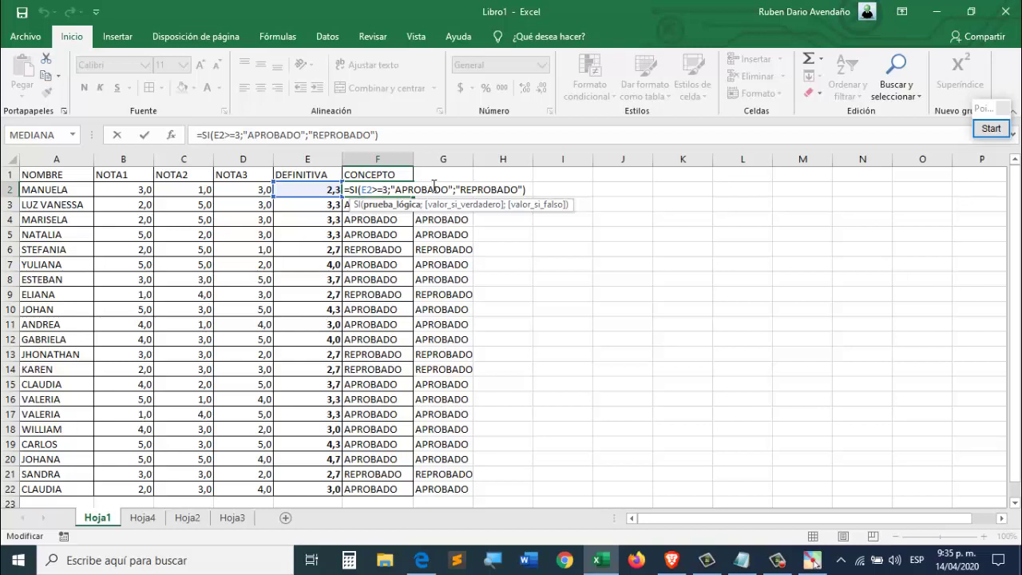
pyautogui.press('Return')
pyautogui.doubleClick(444, 191)
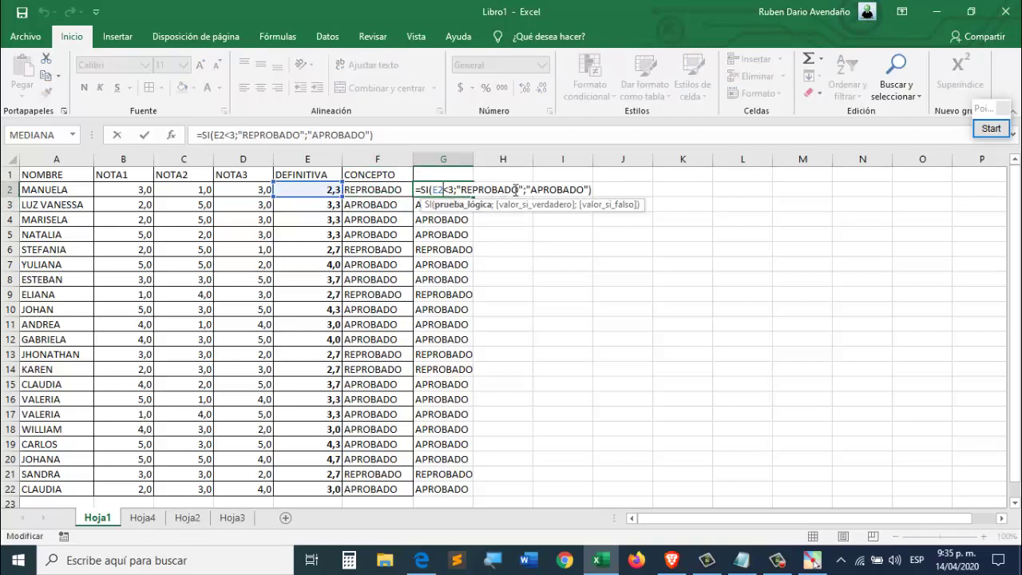
pyautogui.moveTo(521, 190); pyautogui.dragTo(460, 190)
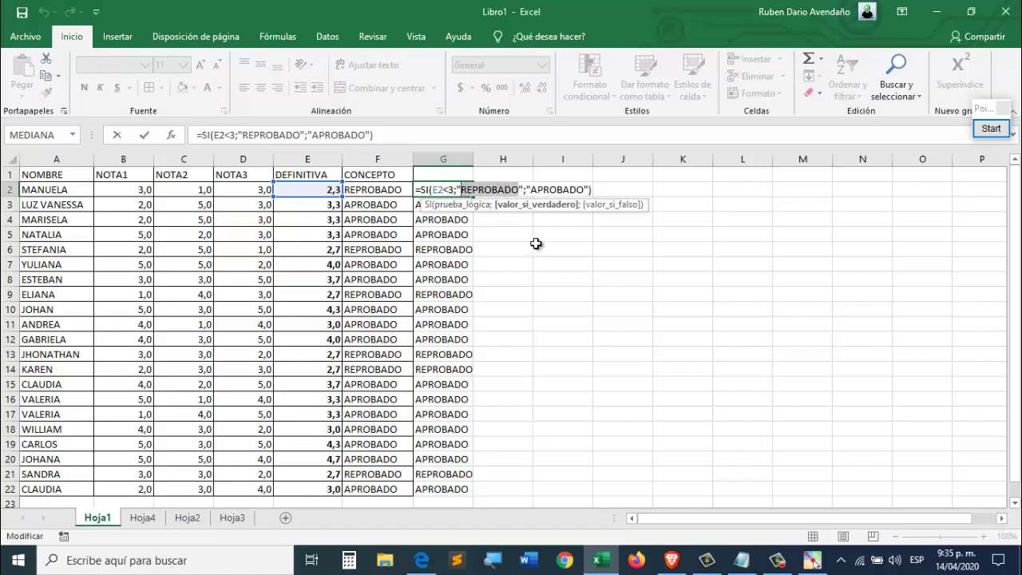
pyautogui.press('Return')
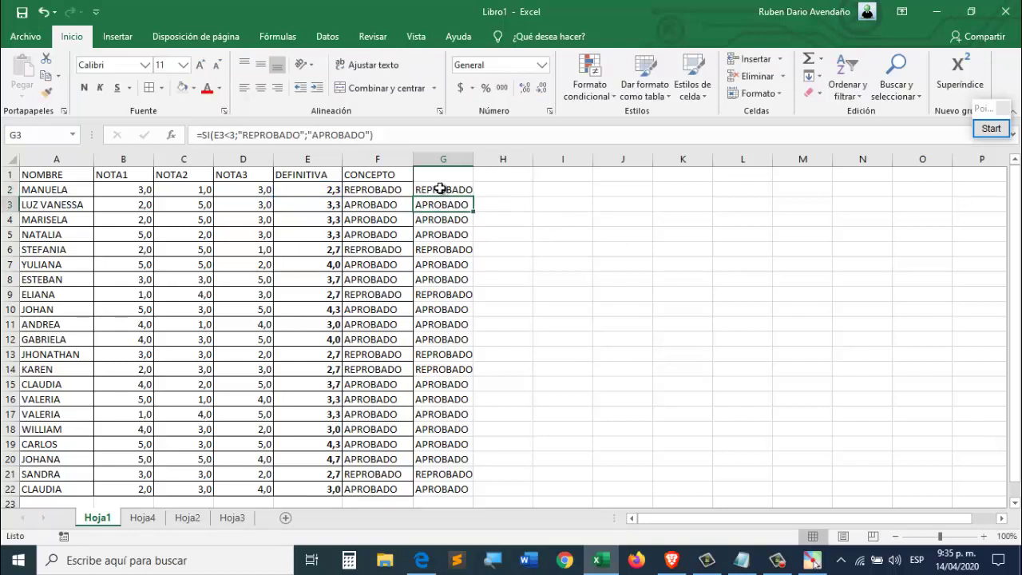
pyautogui.click(355, 190)
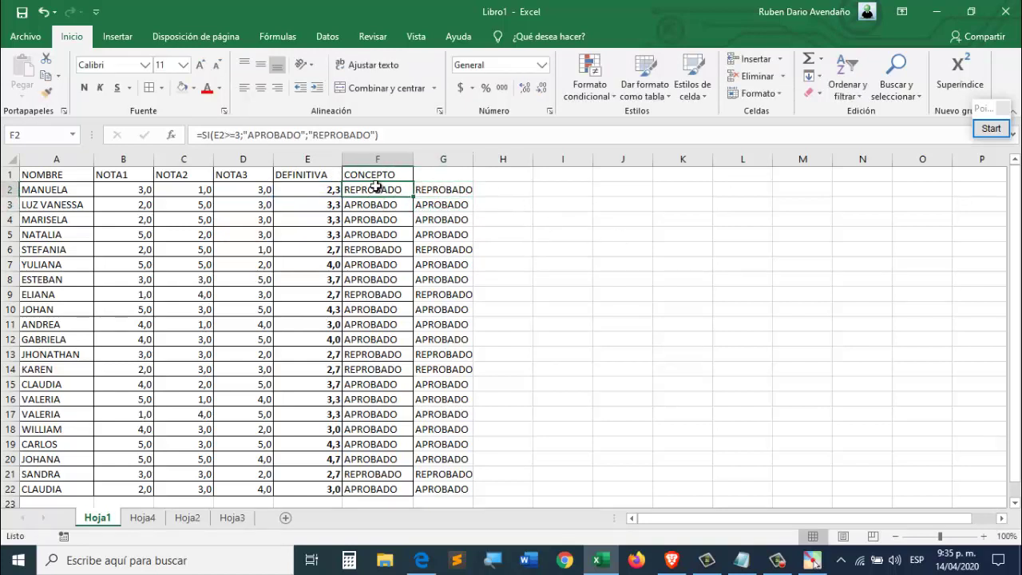
pyautogui.click(543, 262)
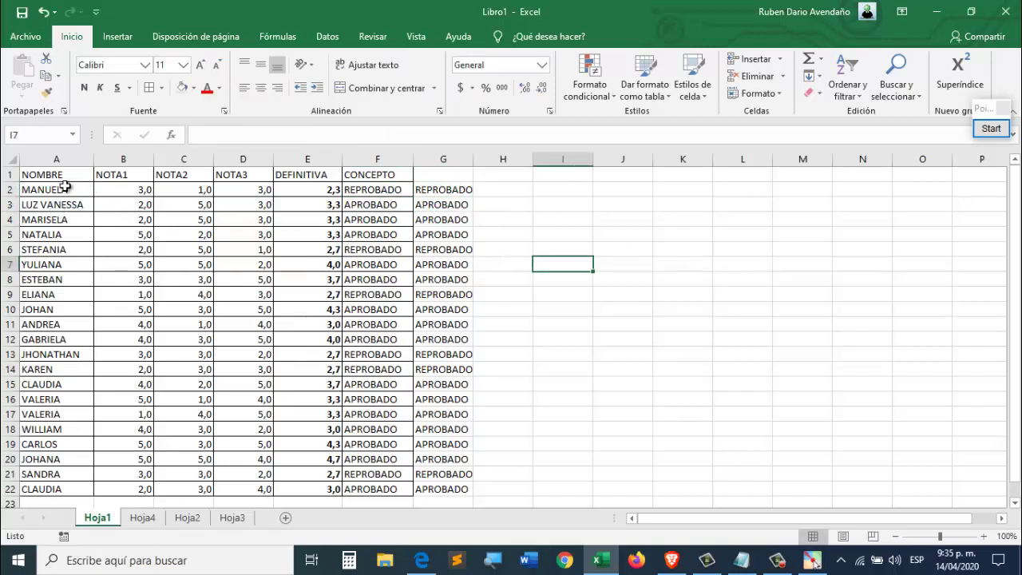
# - Start a new conditional formatting rule for A2:F22 that uses a formula to determine which cells to format
pyautogui.moveTo(44, 188); pyautogui.dragTo(395, 489)
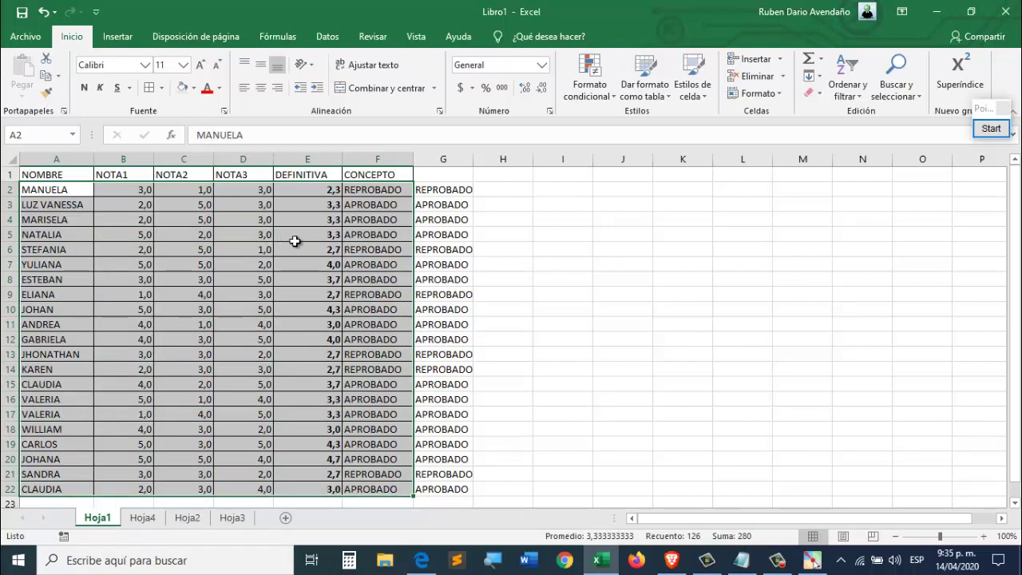
pyautogui.click(612, 95)
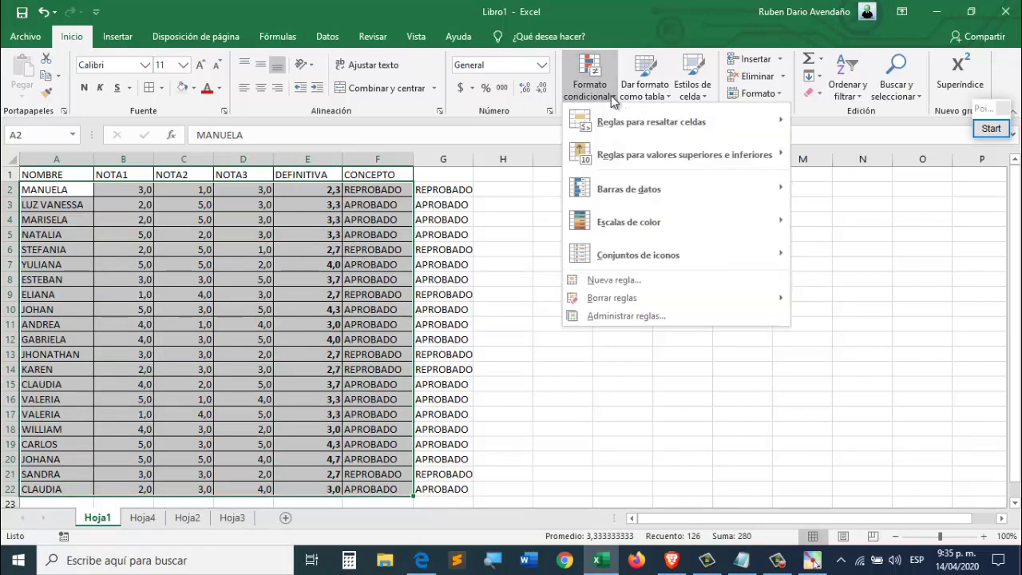
pyautogui.click(632, 277)
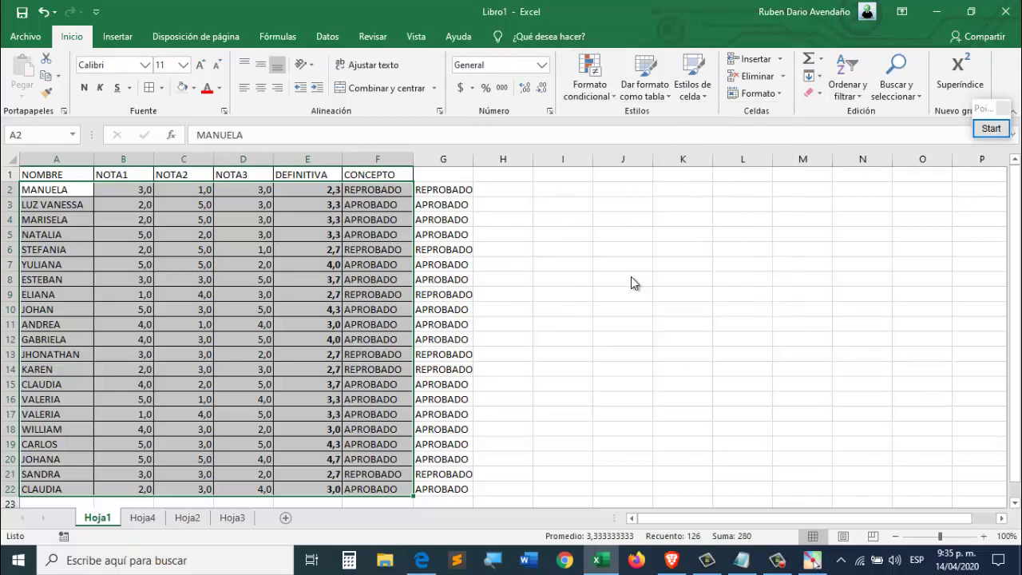
pyautogui.click(429, 285)
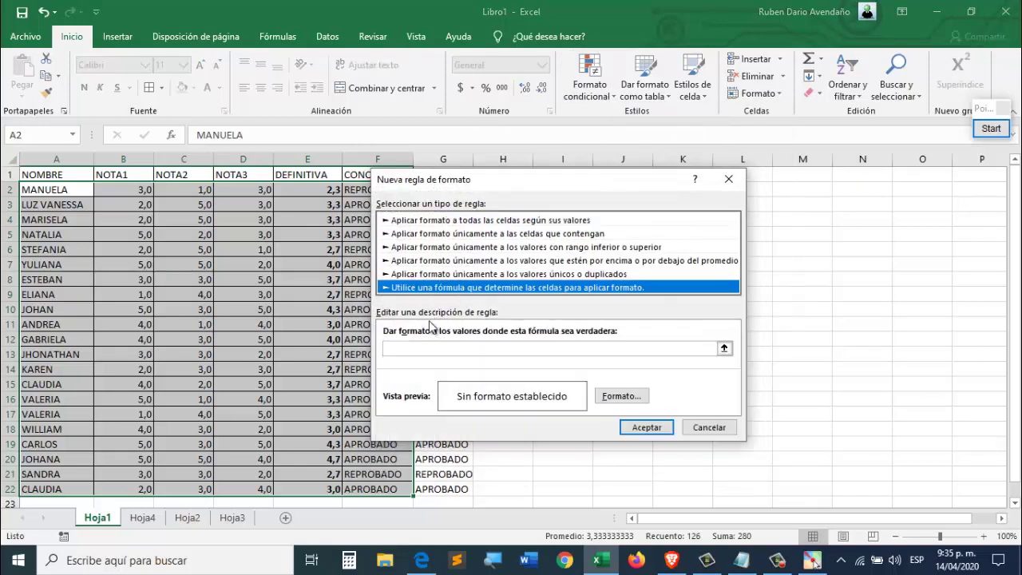
# - Enter =$E2<3 as the rule's formula, locking only the column of the E2 reference
pyautogui.click(425, 347)
pyautogui.write('=')
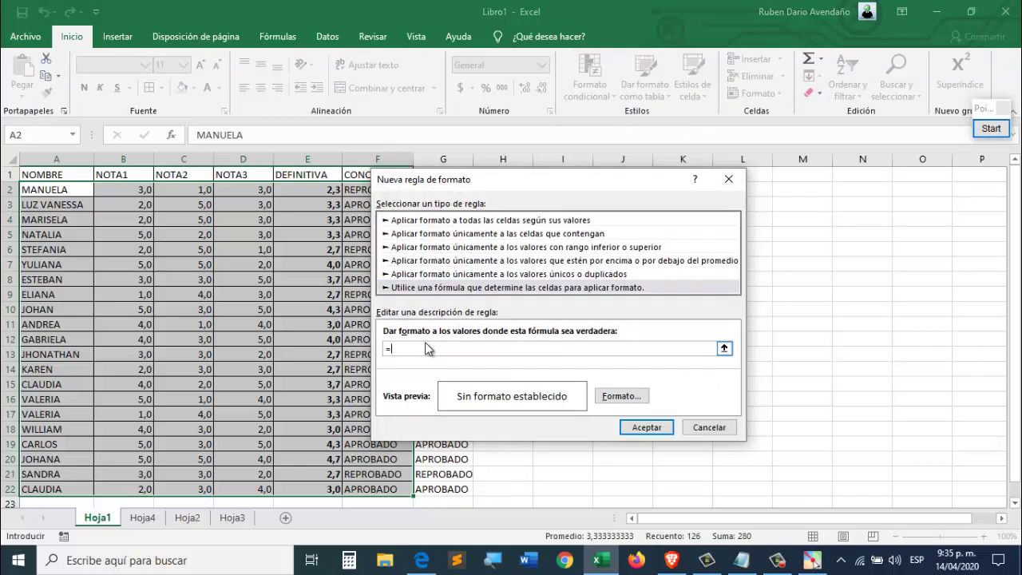
pyautogui.moveTo(459, 185); pyautogui.dragTo(631, 192)
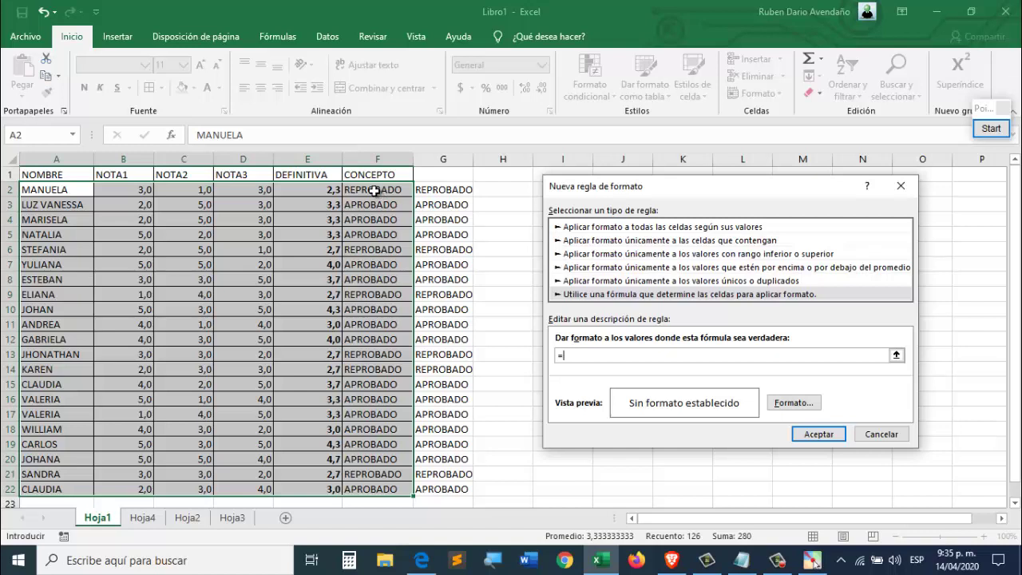
pyautogui.click(328, 190)
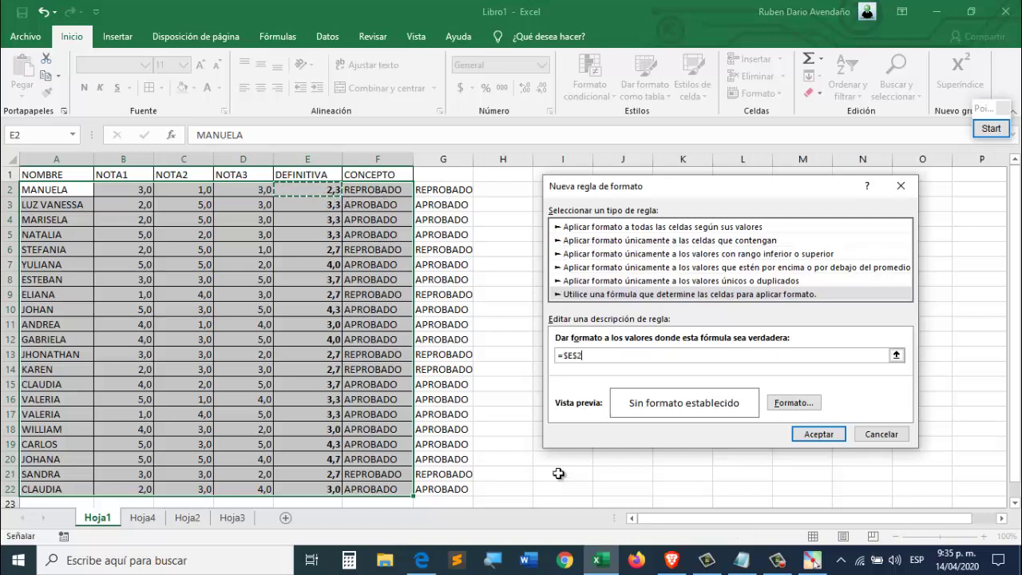
pyautogui.press('F4')
pyautogui.press('F4')
pyautogui.write('<3')
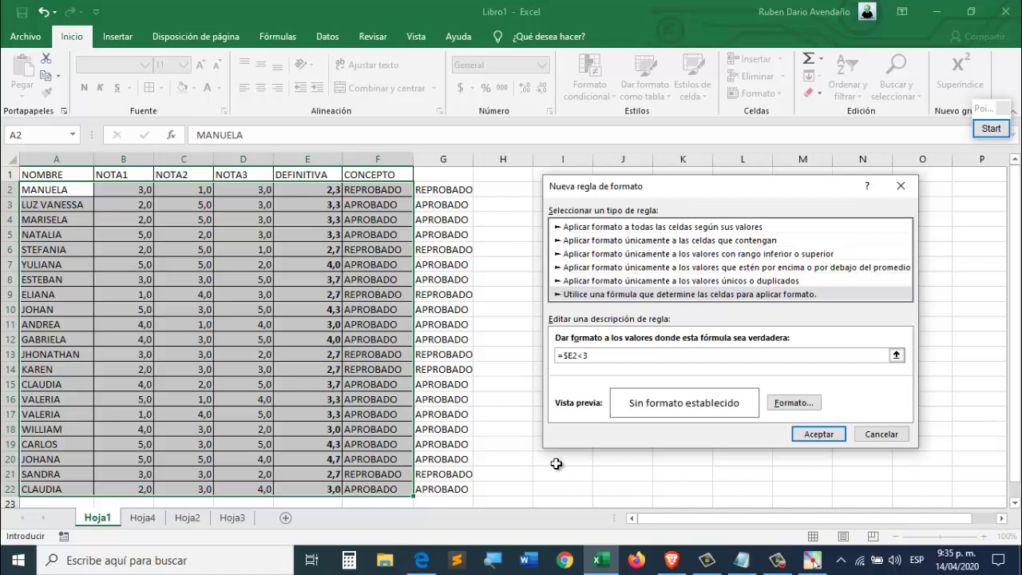
# - Give the rule a solid red fill, check its formula, and apply it to the selected table
pyautogui.click(789, 403)
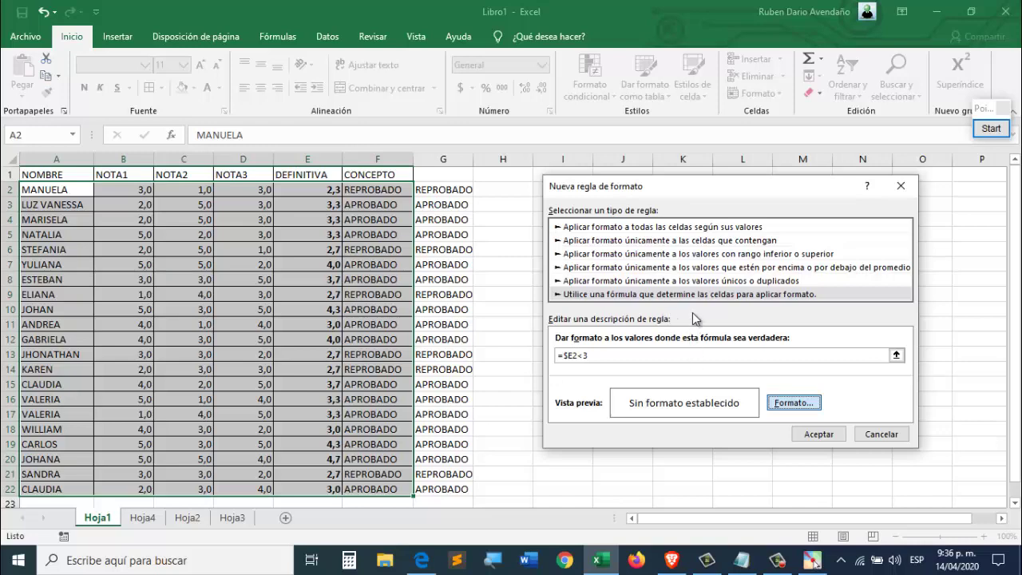
pyautogui.click(512, 142)
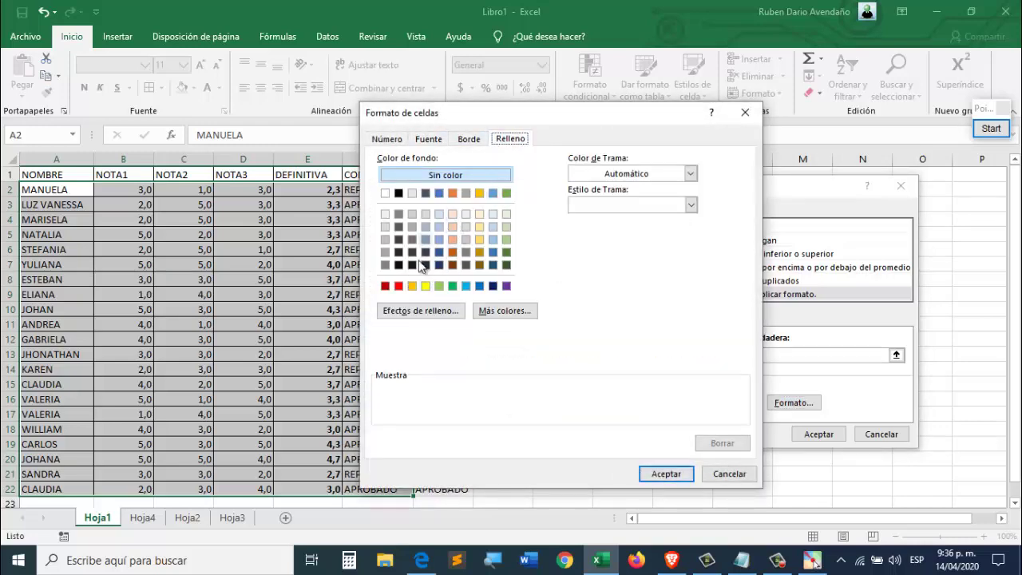
pyautogui.click(399, 285)
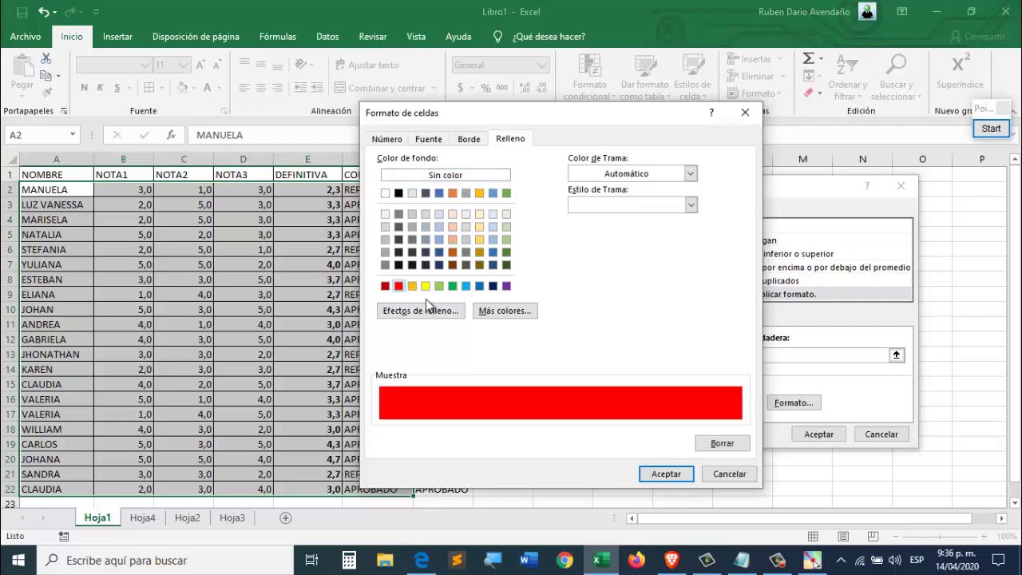
pyautogui.click(666, 473)
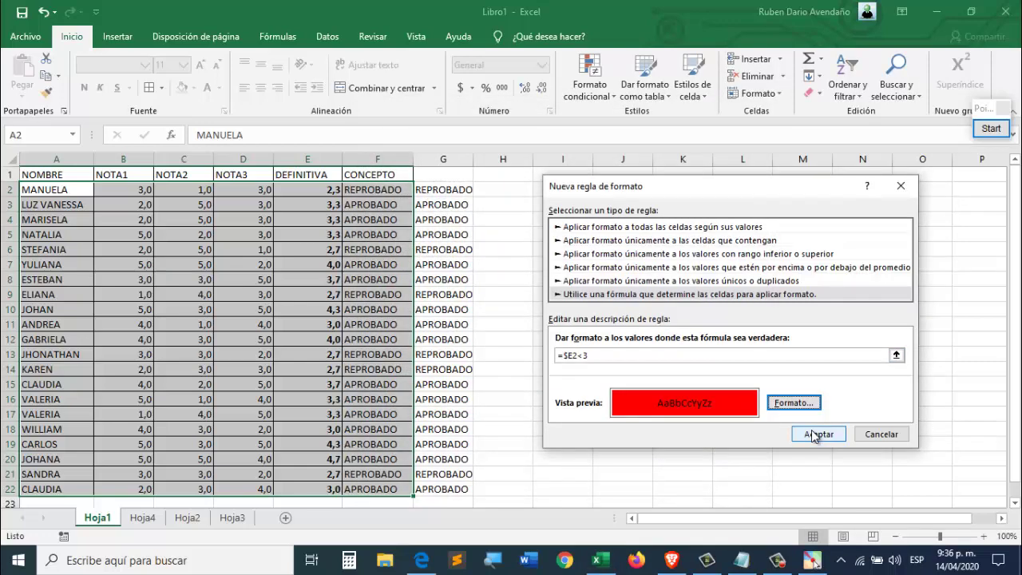
pyautogui.moveTo(620, 359); pyautogui.dragTo(534, 346)
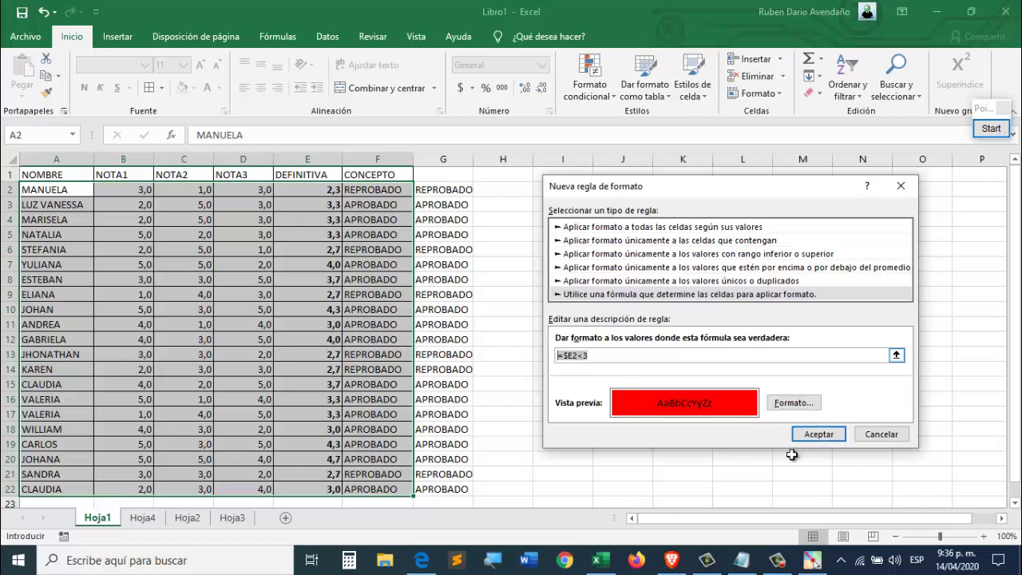
pyautogui.click(818, 434)
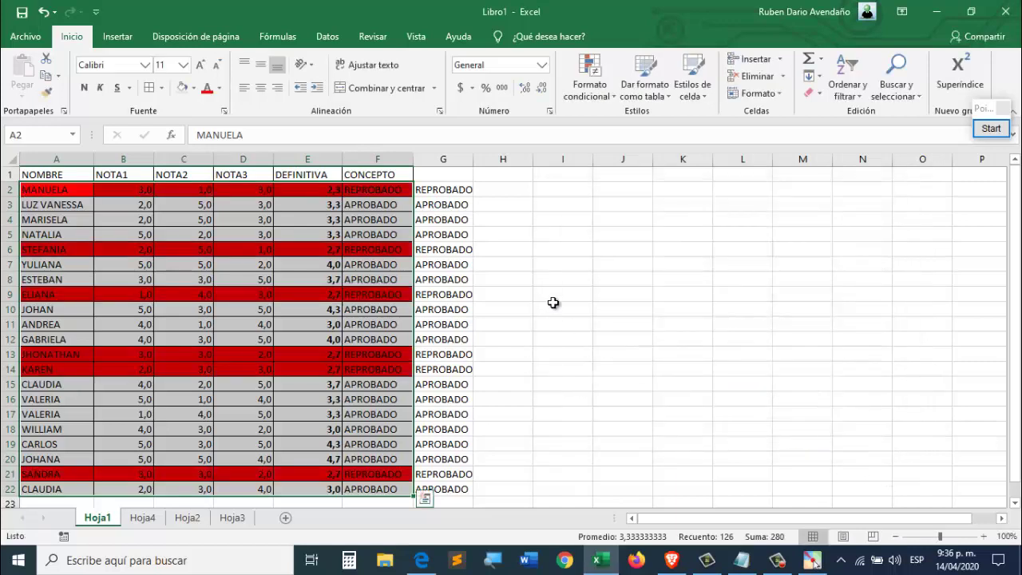
# - Check the red row highlighting against the DEFINITIVA grades and the results in columns F and G
pyautogui.click(538, 280)
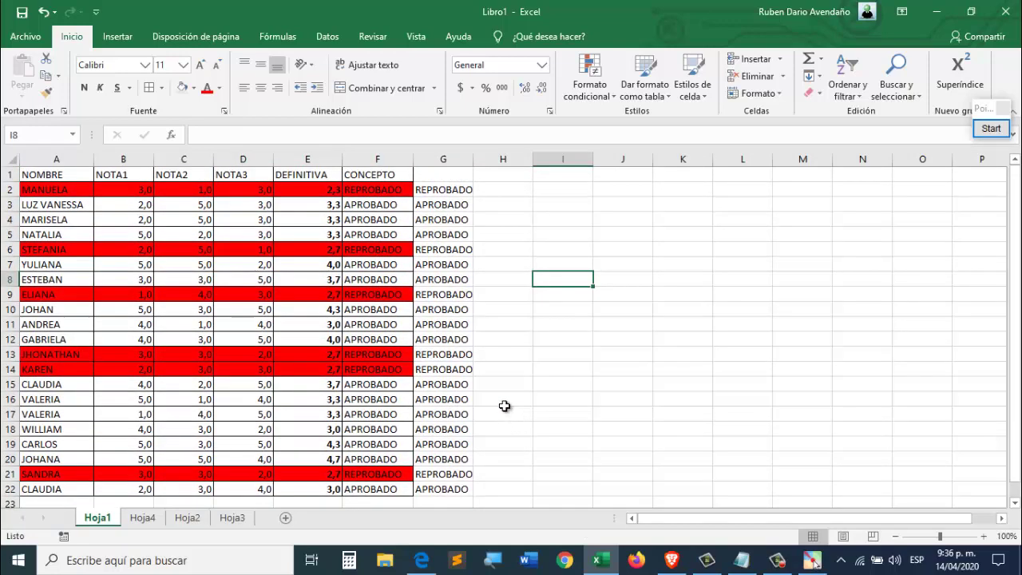
pyautogui.click(429, 279)
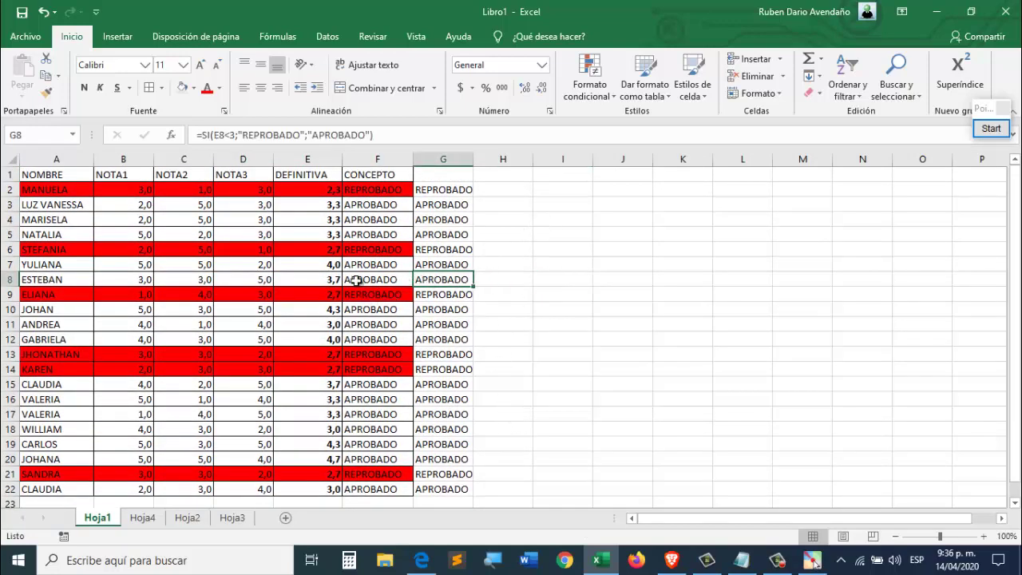
pyautogui.click(294, 206)
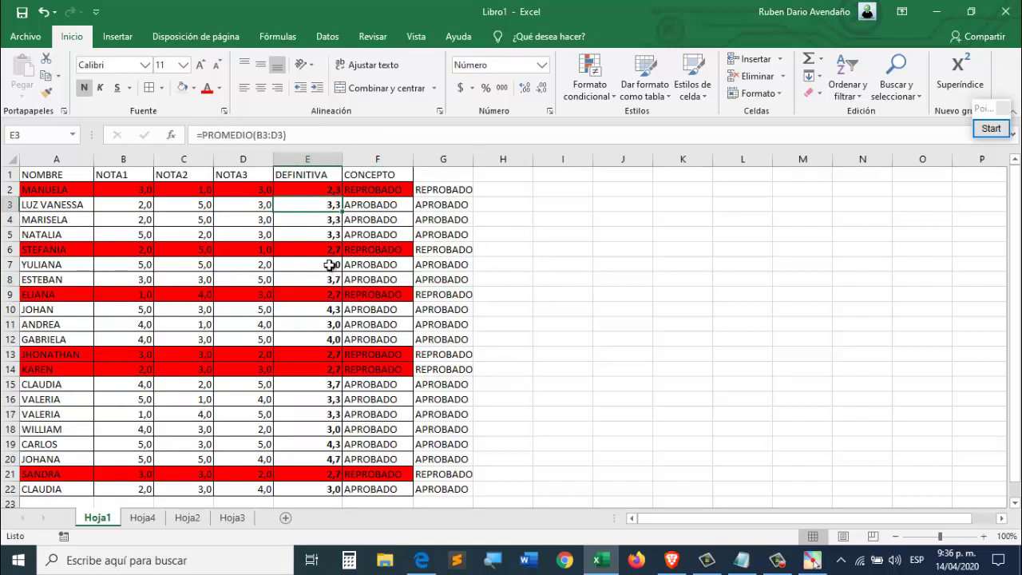
pyautogui.click(510, 234)
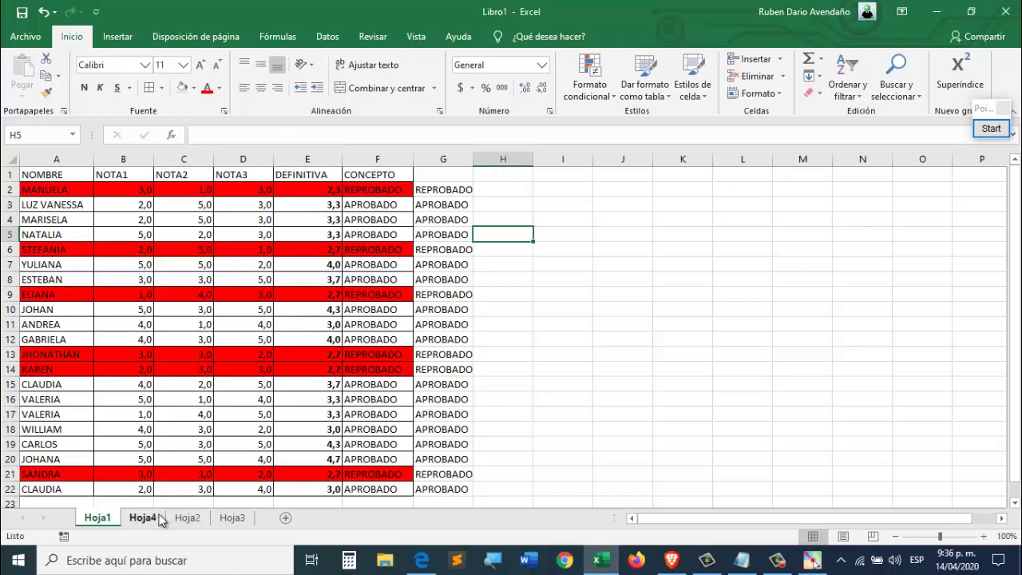
# - Go past Hoja4 to Hoja2 and look over its sales table from the header row to the last record
pyautogui.click(142, 519)
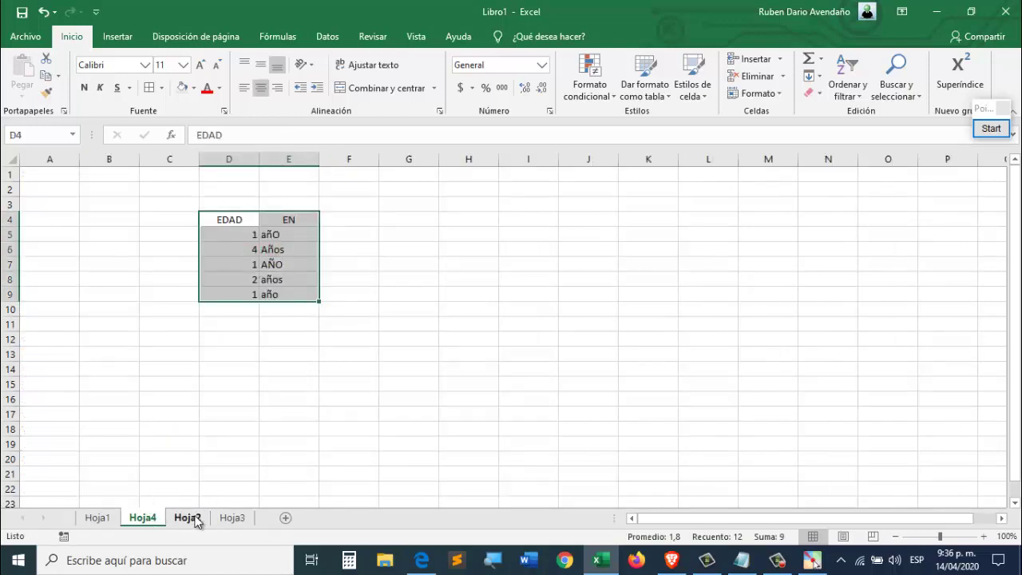
pyautogui.click(192, 519)
pyautogui.click(351, 369)
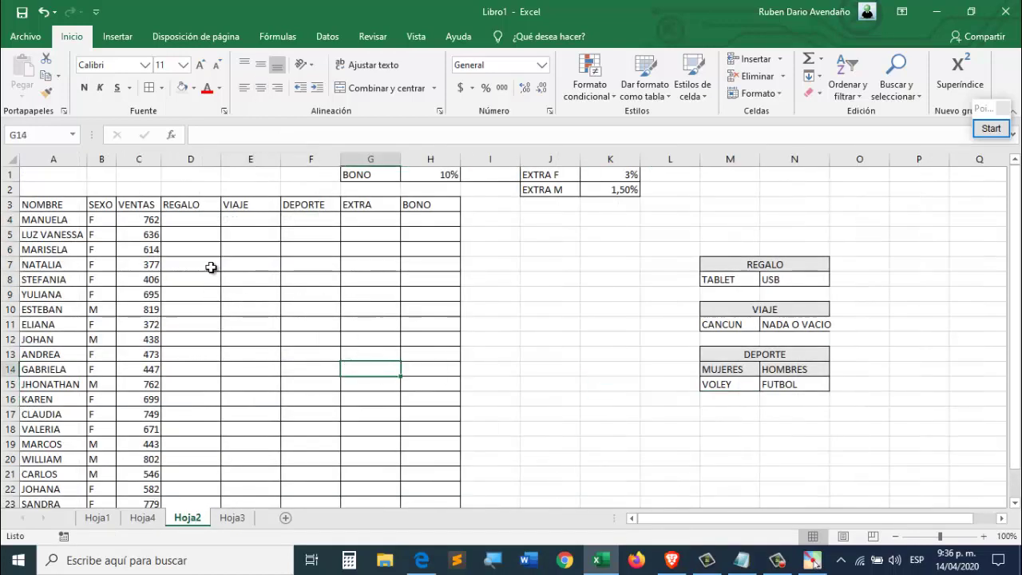
pyautogui.scroll(-1, 95, 239)
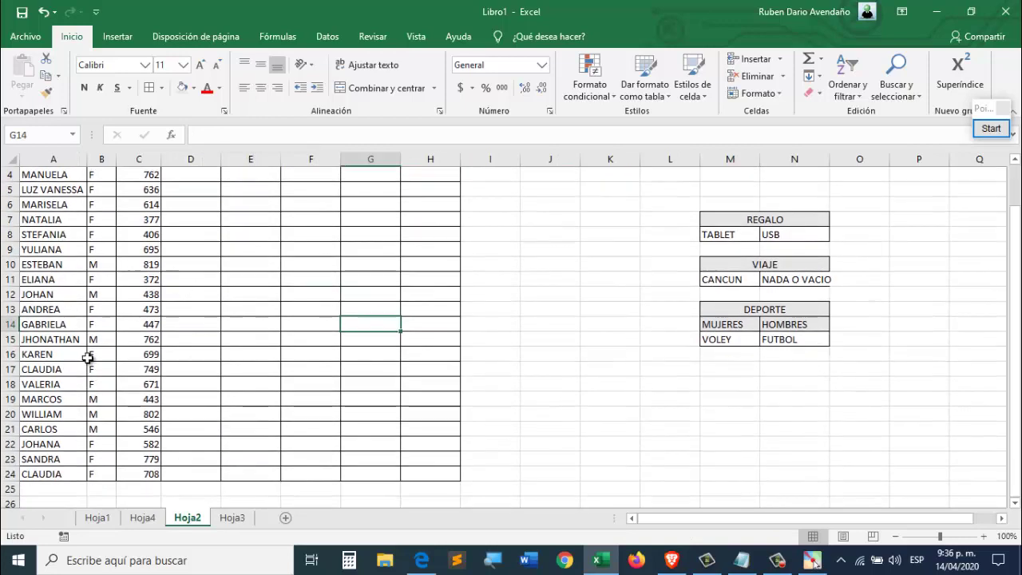
pyautogui.scroll(1, 88, 358)
pyautogui.scroll(1, 126, 355)
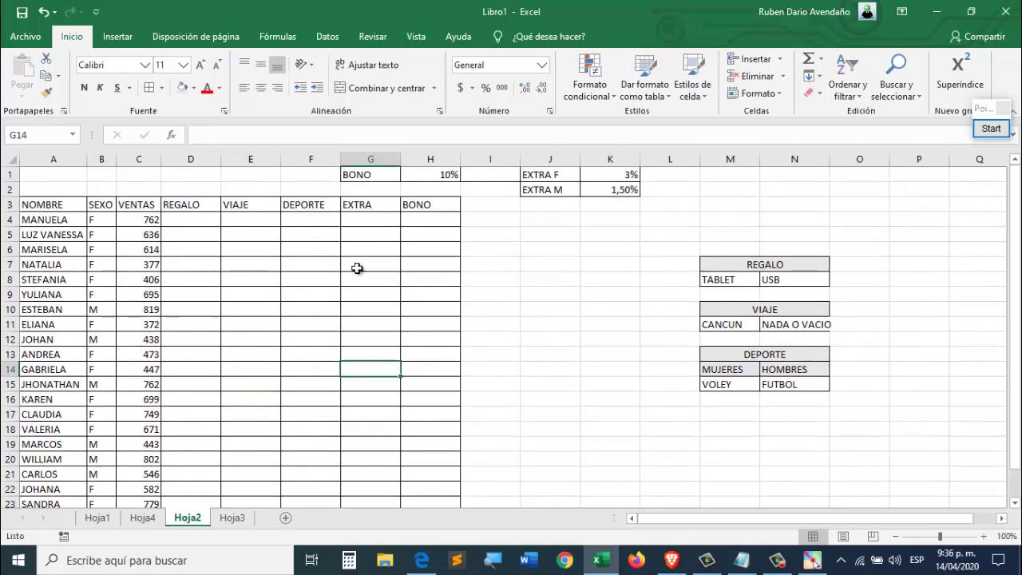
pyautogui.click(53, 185)
pyautogui.moveTo(128, 187); pyautogui.dragTo(456, 493)
pyautogui.click(417, 400)
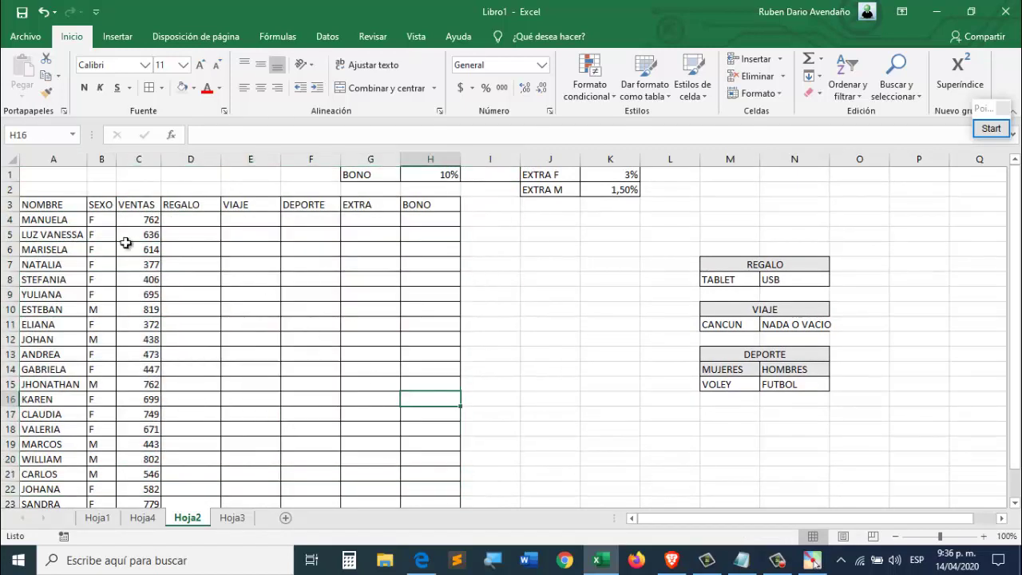
# - Examine the VENTAS and REGALO columns together with the REGALO options table containing TABLET and USB
pyautogui.click(141, 206)
pyautogui.click(199, 209)
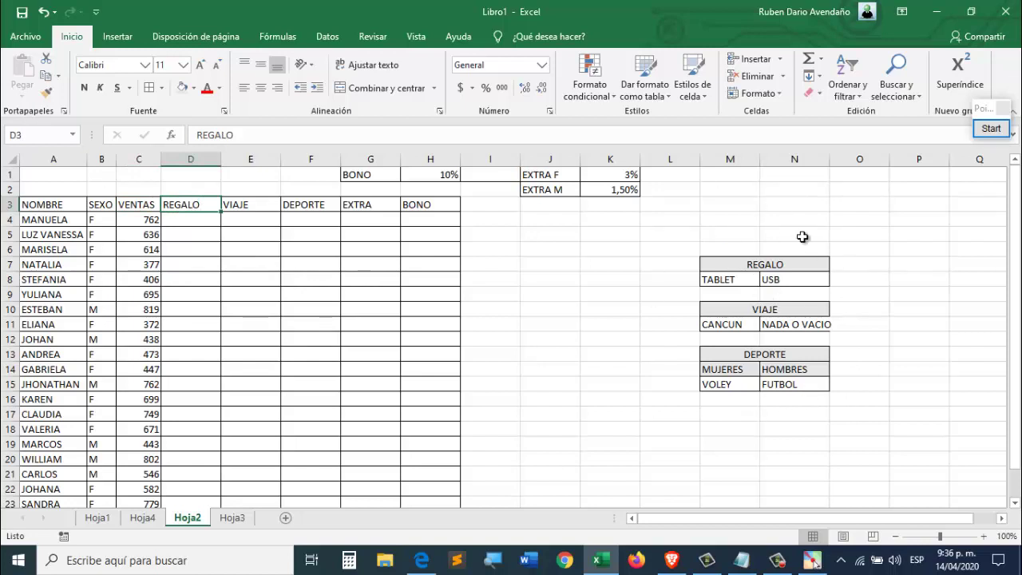
pyautogui.moveTo(697, 236); pyautogui.dragTo(852, 277)
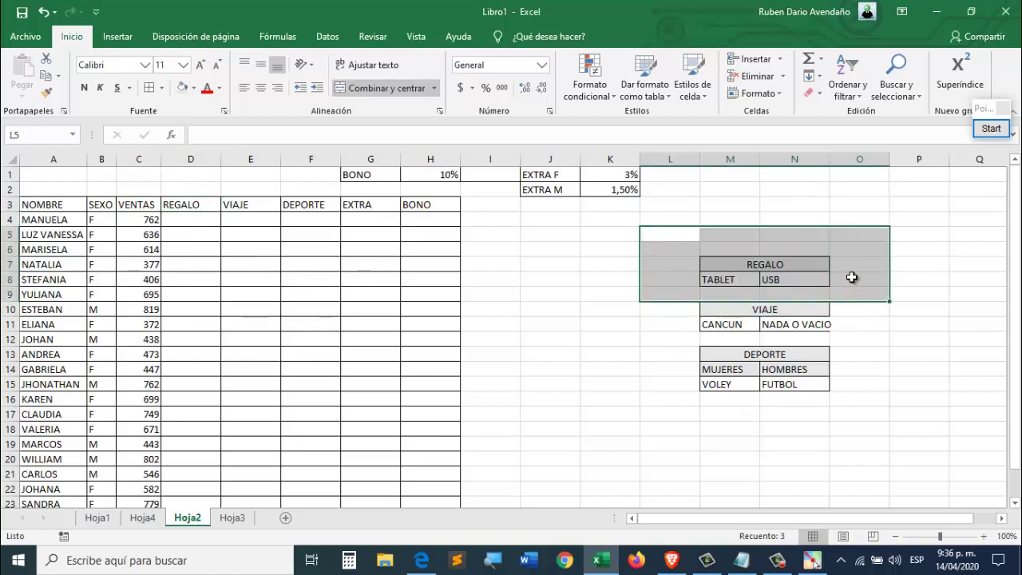
pyautogui.click(852, 277)
pyautogui.moveTo(735, 248); pyautogui.dragTo(833, 290)
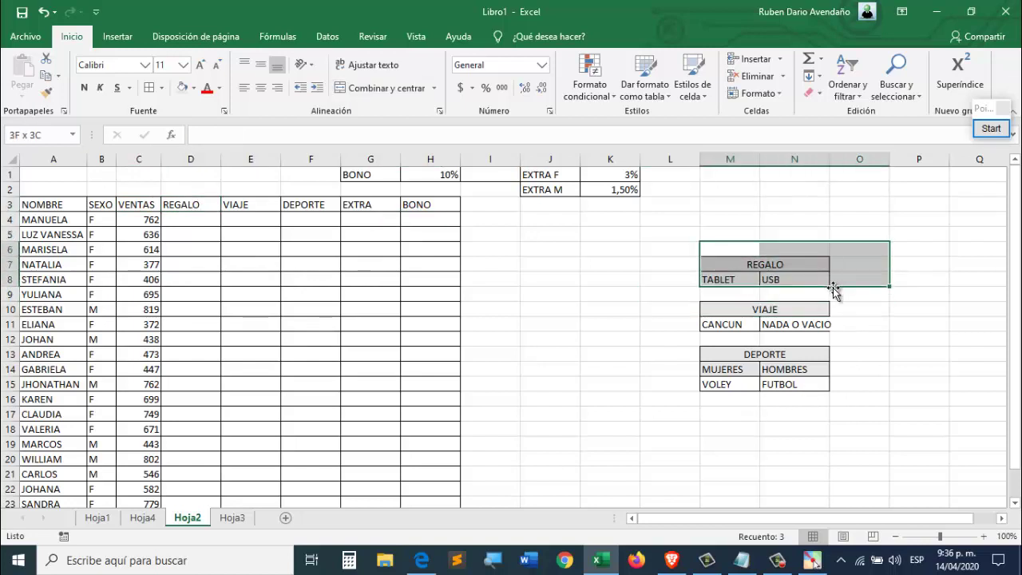
pyautogui.click(667, 283)
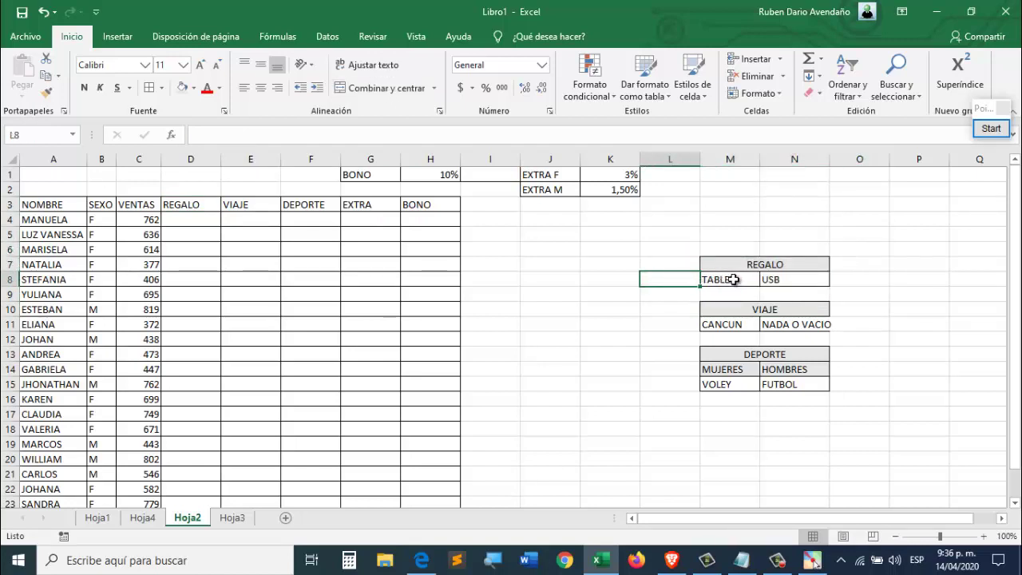
# - Examine the TABLET and USB options in the REGALO table against the VENTAS and REGALO cells of the first record
pyautogui.click(733, 279)
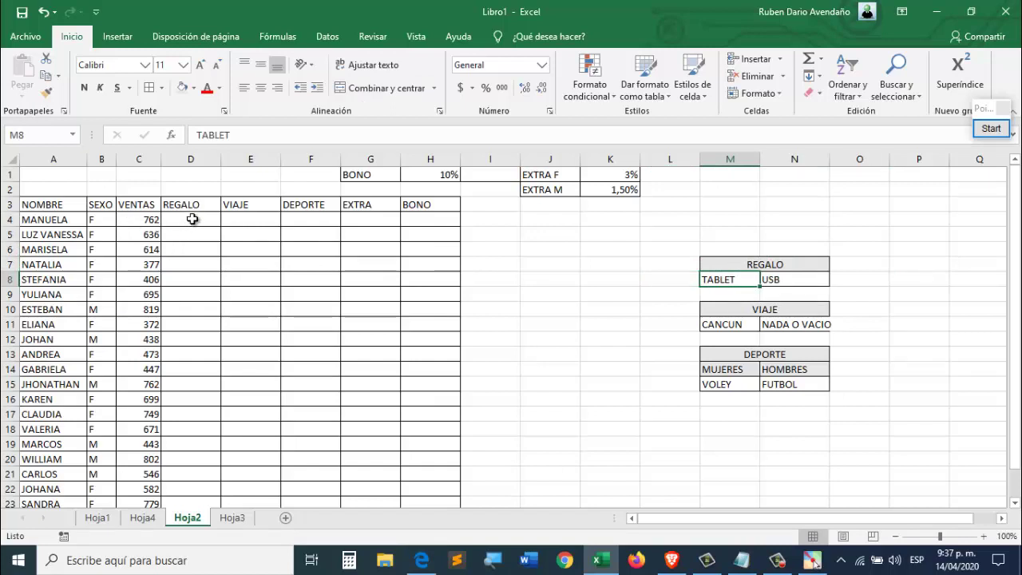
pyautogui.click(773, 281)
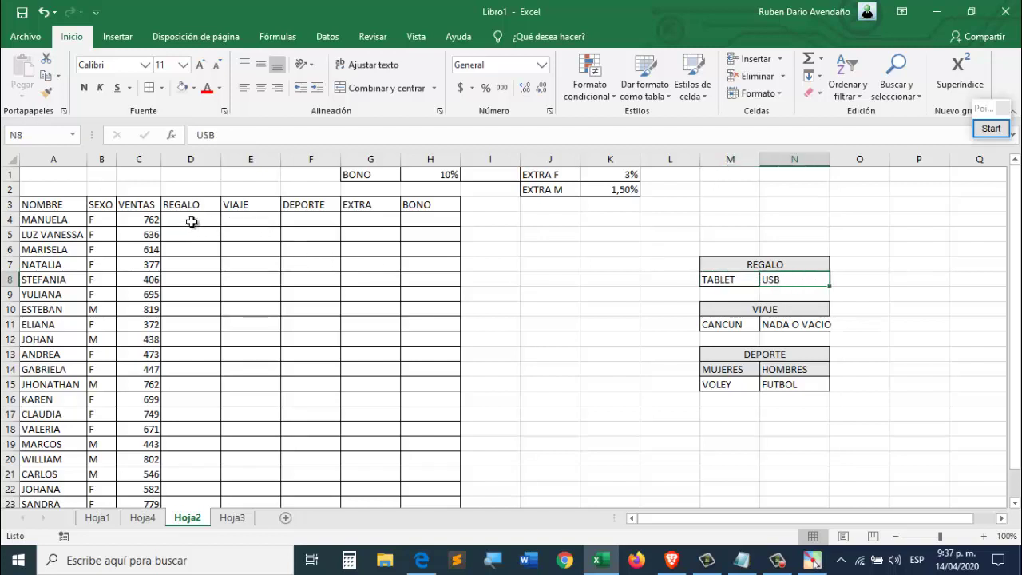
pyautogui.moveTo(730, 267); pyautogui.dragTo(785, 281)
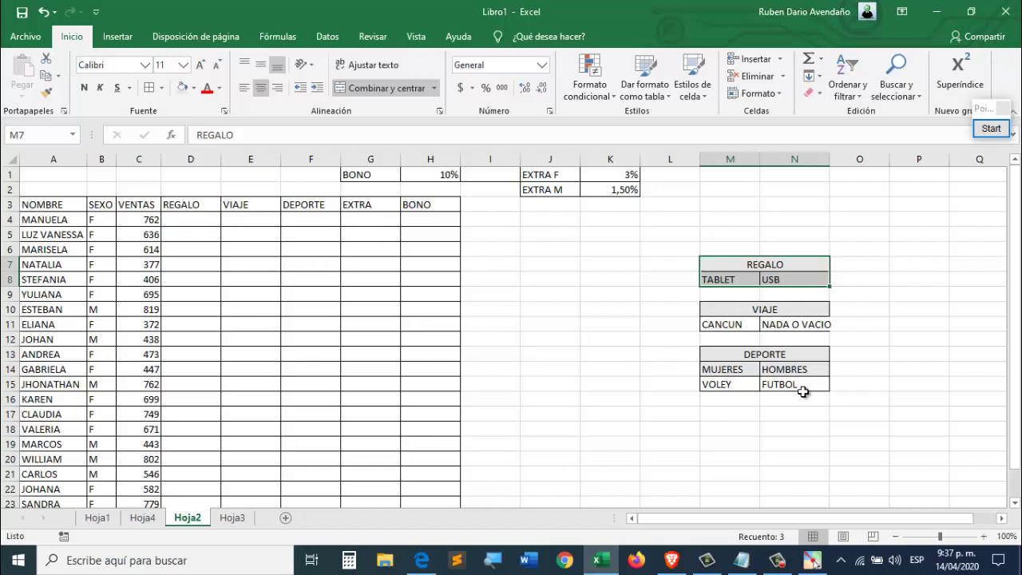
pyautogui.click(192, 219)
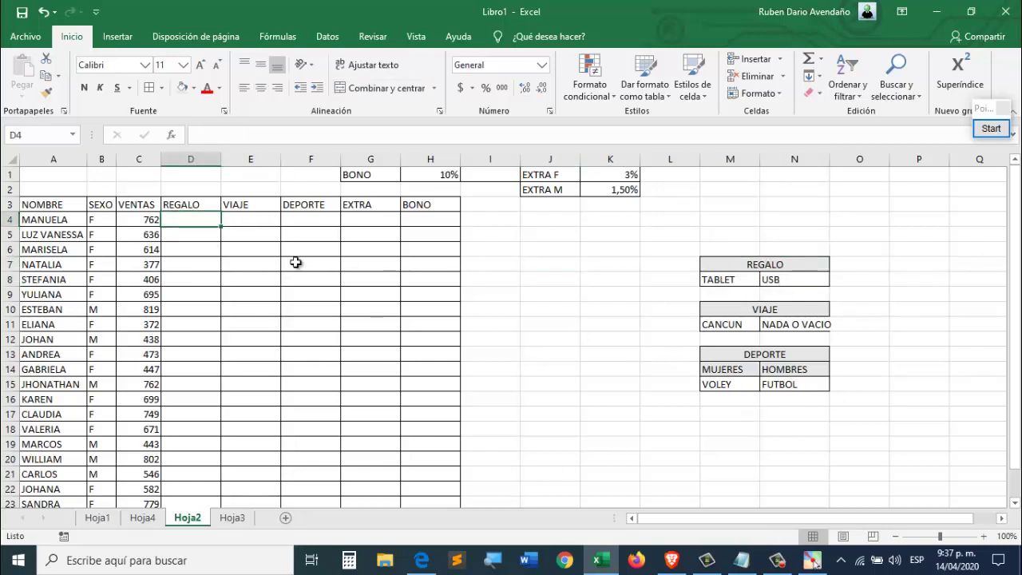
pyautogui.click(137, 217)
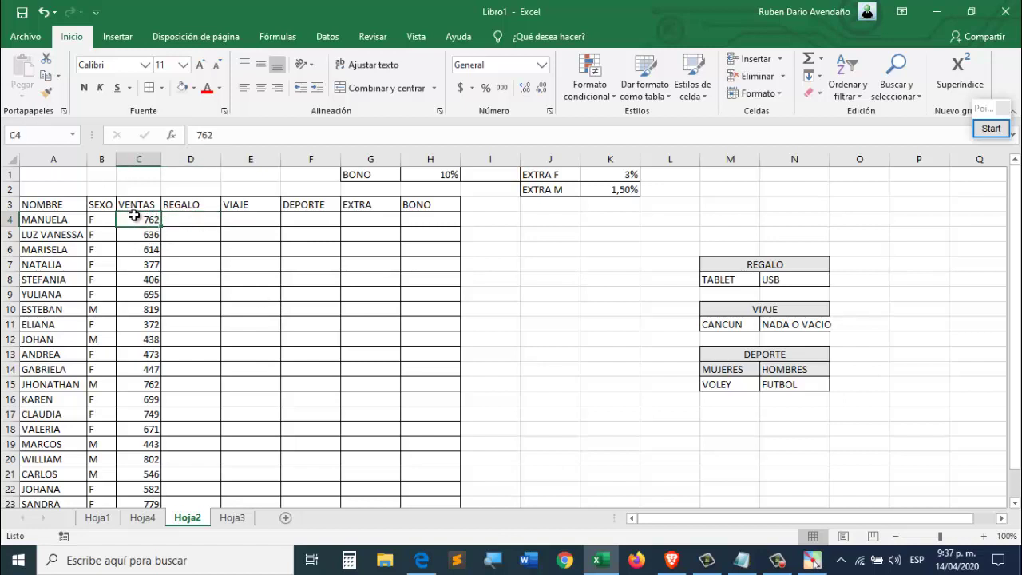
pyautogui.click(180, 221)
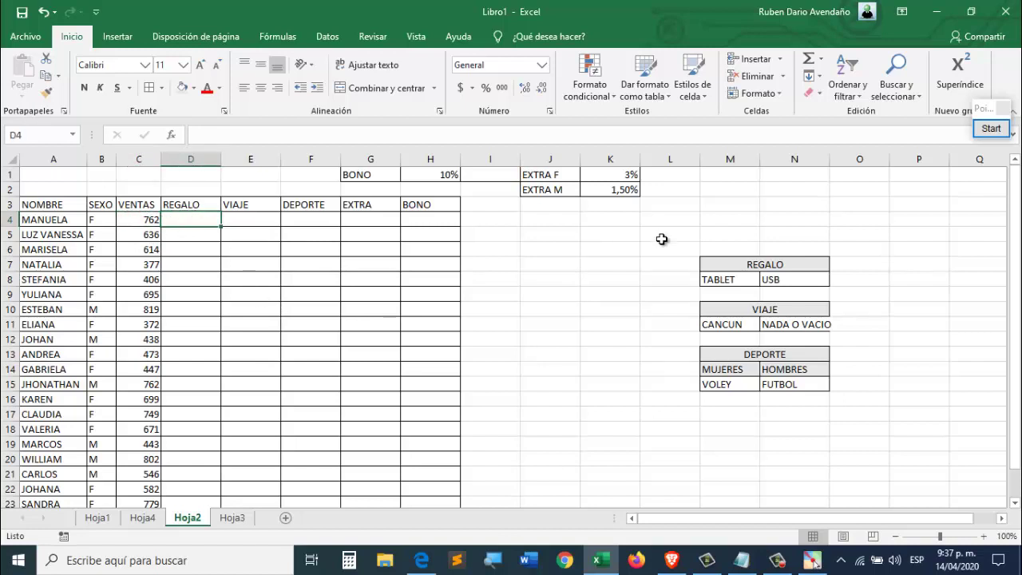
pyautogui.click(712, 280)
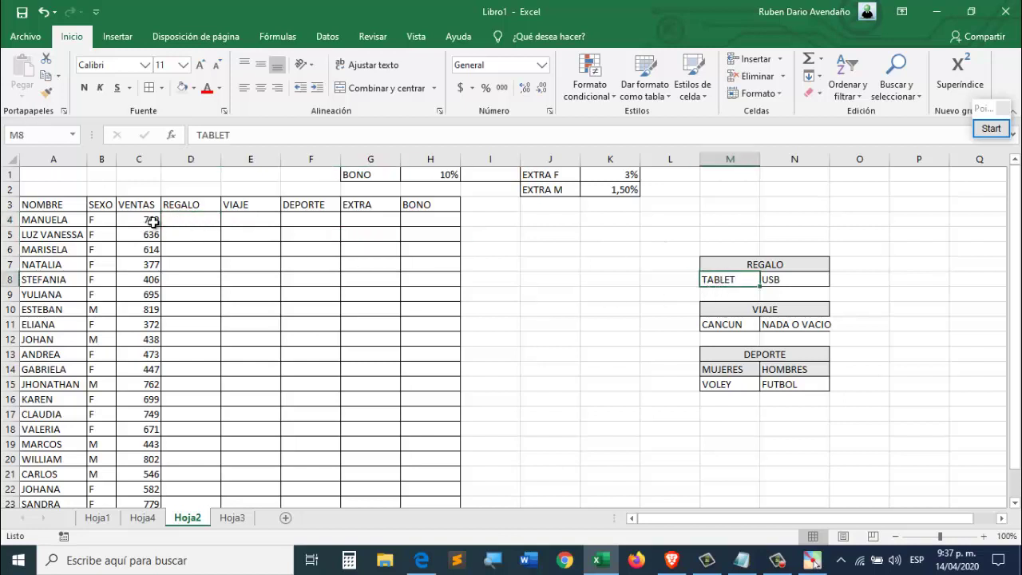
pyautogui.click(786, 280)
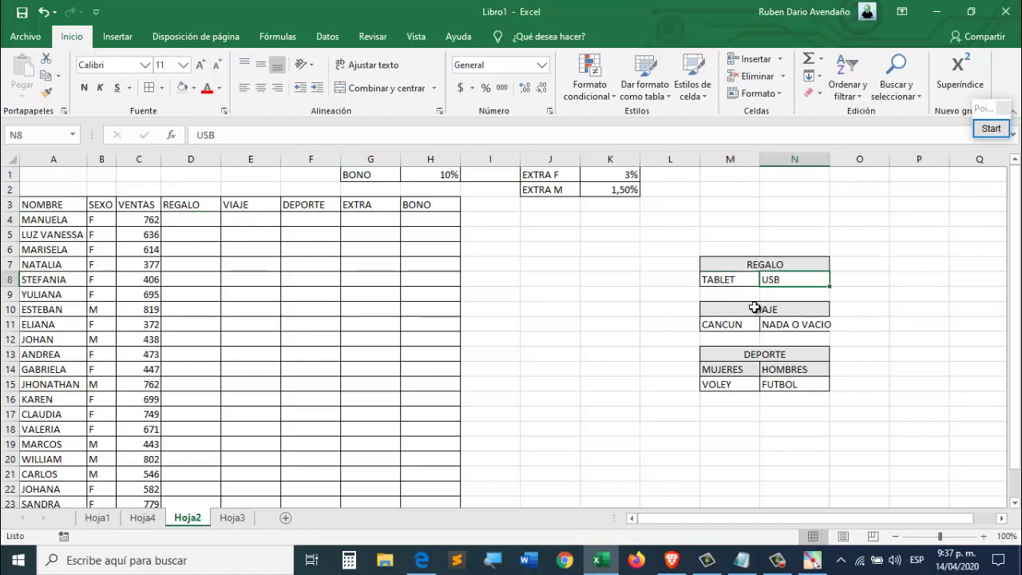
# - Enter =SI(C4>=700;"TABLET";"USB") in cell D4 of the REGALO column
pyautogui.click(187, 219)
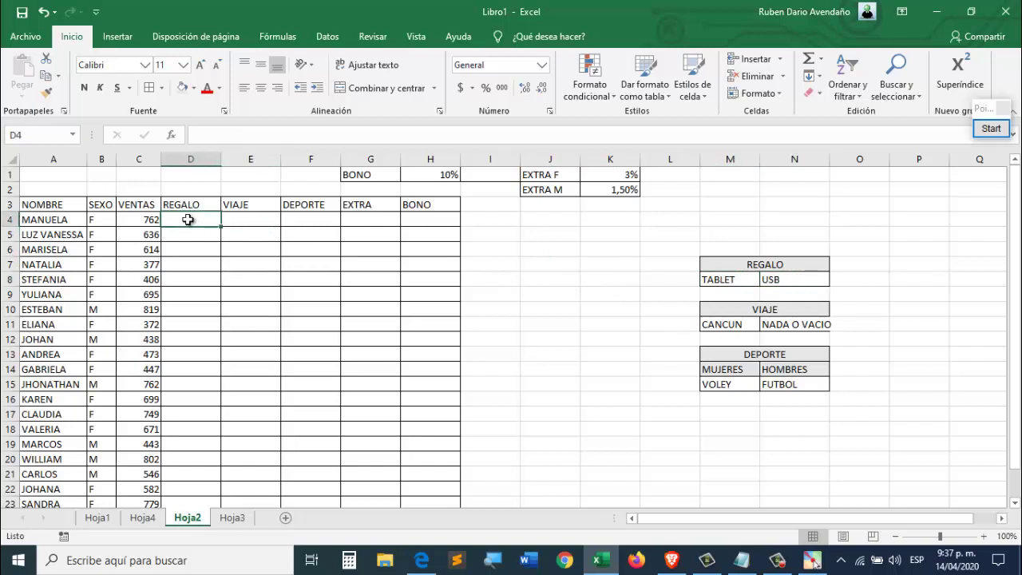
pyautogui.write('=SI')
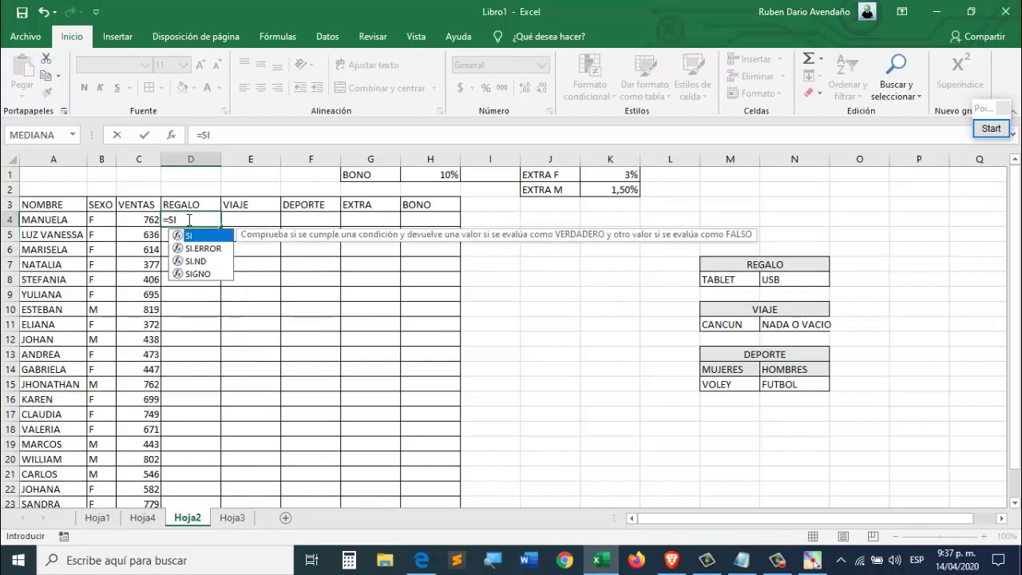
pyautogui.write('(')
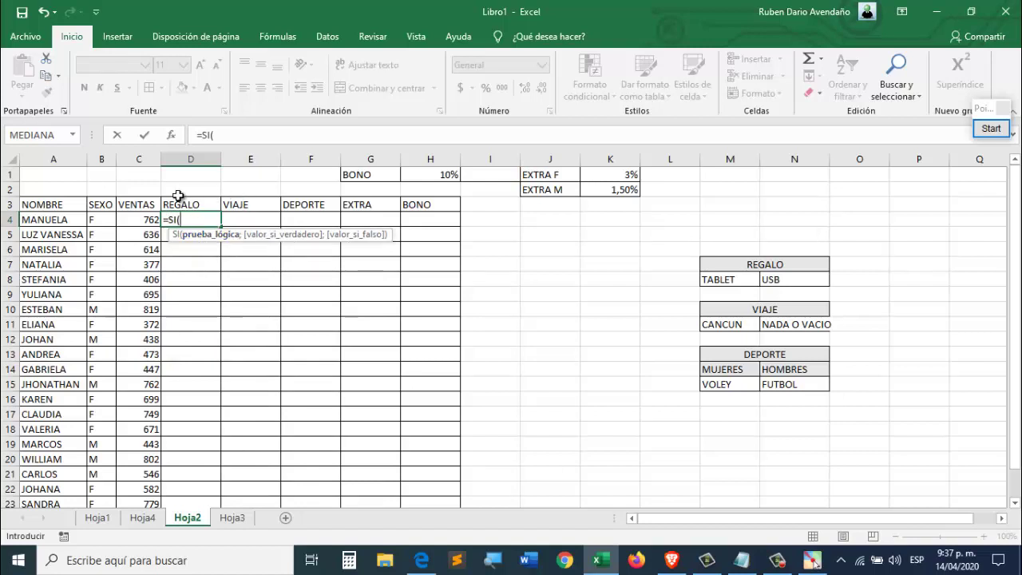
pyautogui.click(141, 220)
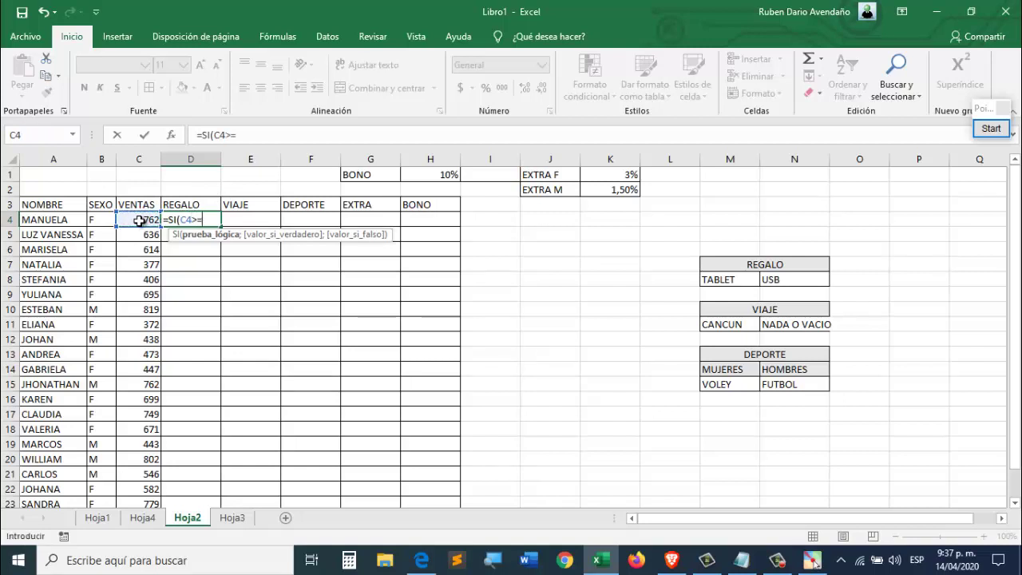
pyautogui.write('>=700;"TABLET')
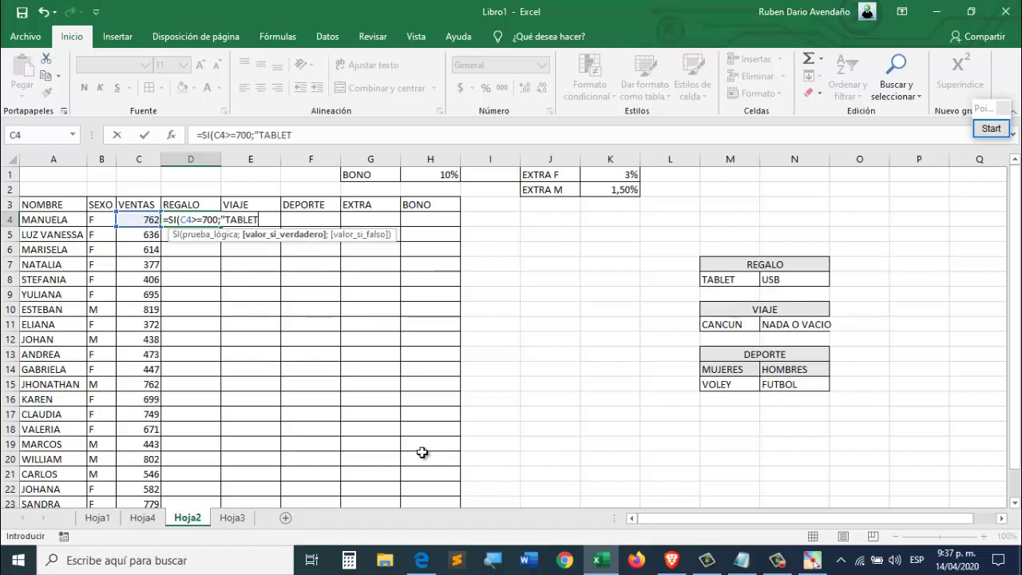
pyautogui.write(';"USB"')
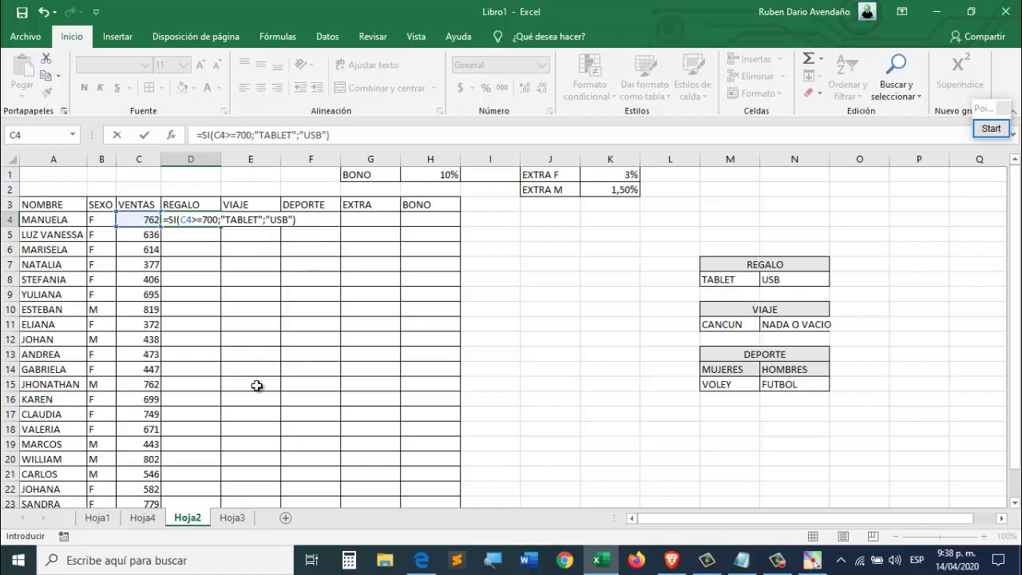
pyautogui.press('Return')
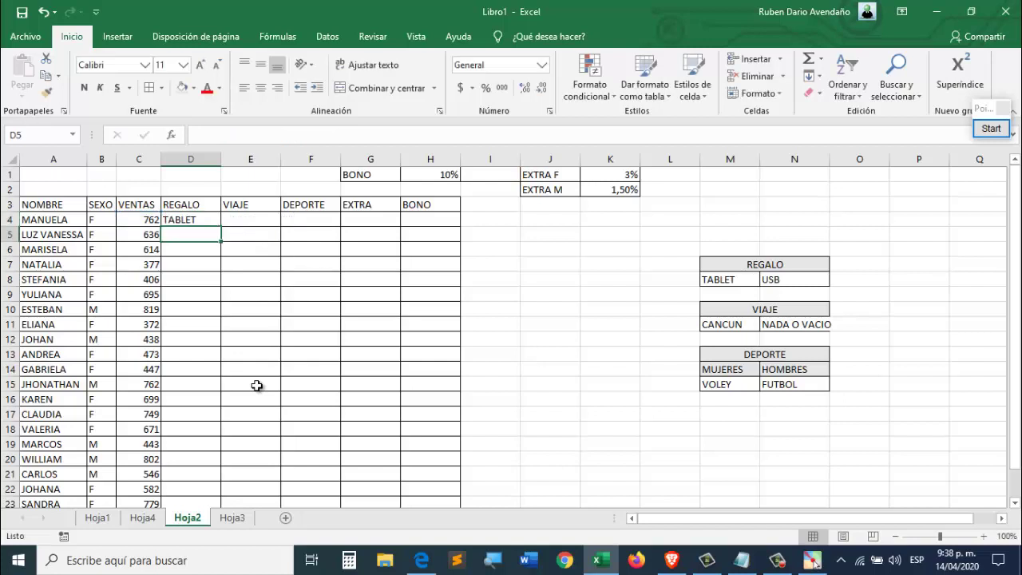
# - Fill the REGALO formula from D4 down to the last record of the sales table
pyautogui.click(148, 220)
pyautogui.click(176, 221)
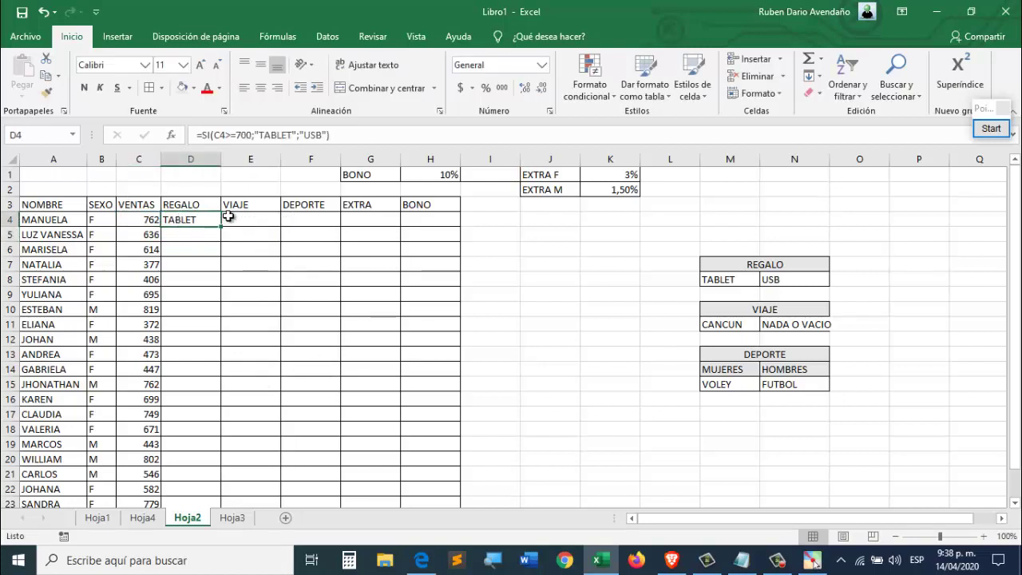
pyautogui.doubleClick(221, 226)
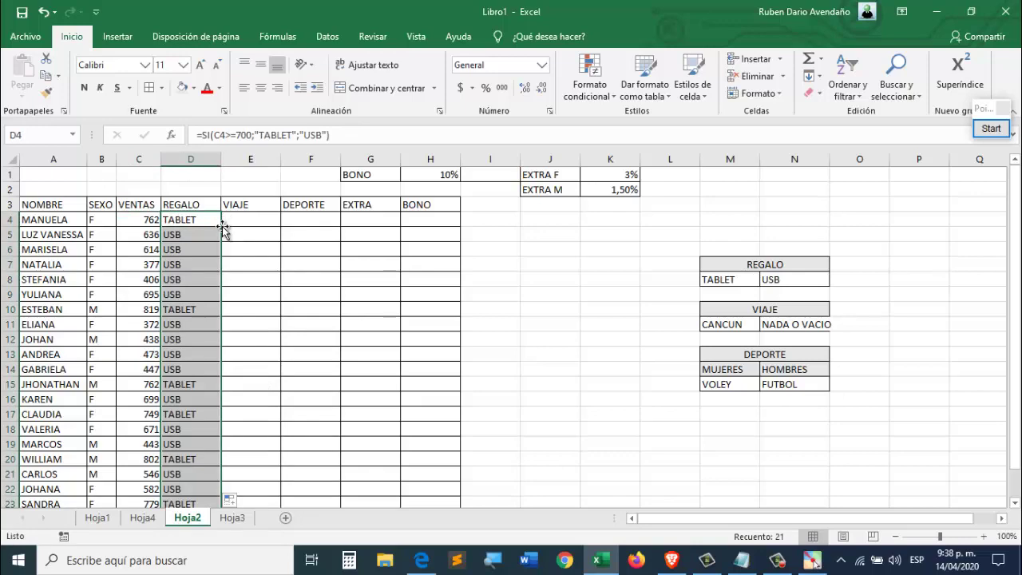
# - Check the filled REGALO results and their formulas against the VENTAS amounts down the whole table
pyautogui.scroll(-1, 221, 228)
pyautogui.scroll(1, 205, 386)
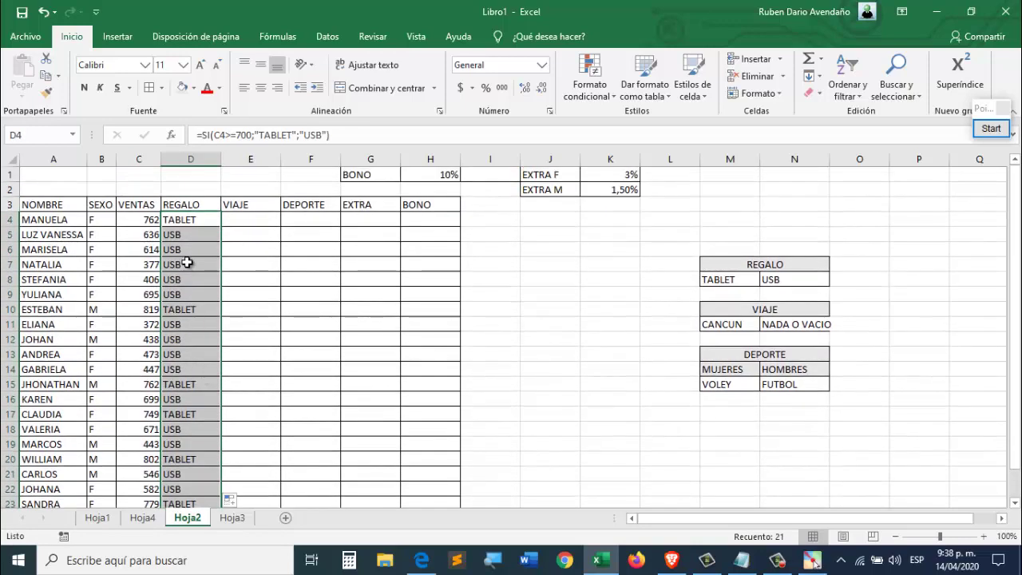
pyautogui.click(185, 237)
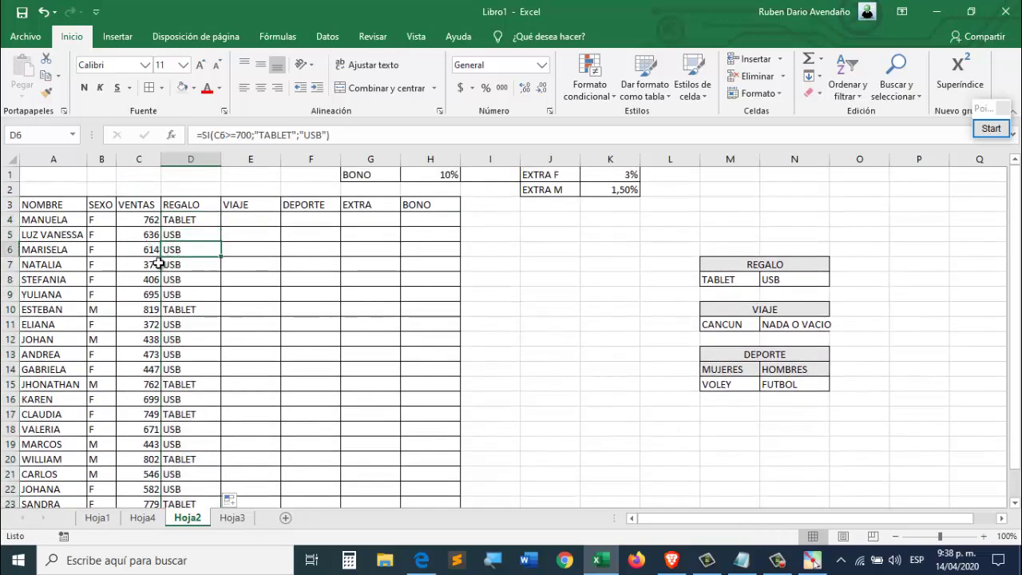
pyautogui.click(168, 265)
pyautogui.click(168, 280)
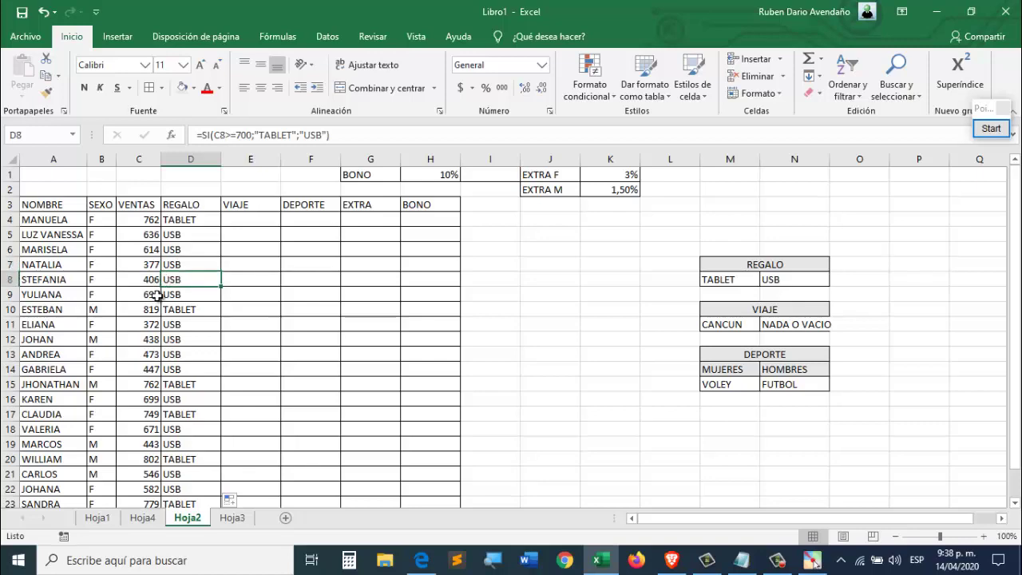
pyautogui.click(166, 294)
pyautogui.click(174, 324)
pyautogui.click(171, 355)
pyautogui.moveTo(177, 381); pyautogui.dragTo(185, 372)
pyautogui.scroll(-1, 243, 368)
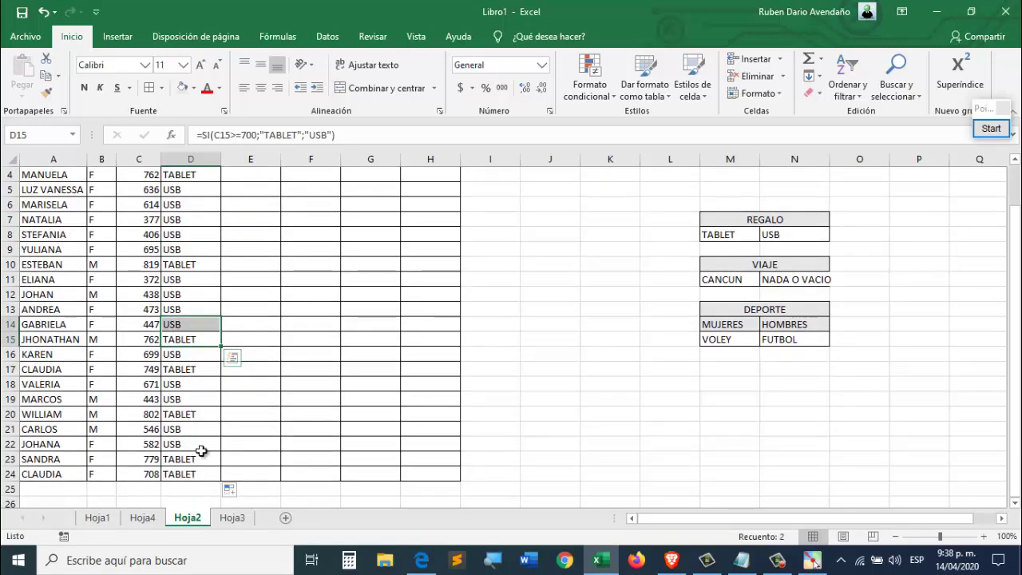
pyautogui.scroll(1, 200, 360)
pyautogui.click(229, 275)
pyautogui.click(201, 235)
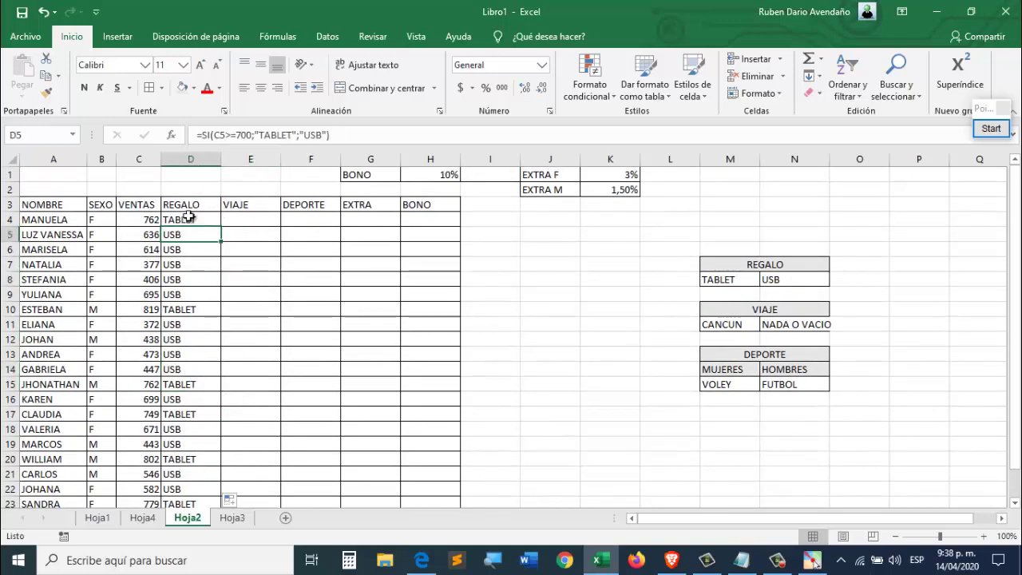
# - Clear all the formulas from the REGALO column, from D4 through the last record
pyautogui.moveTo(189, 216); pyautogui.dragTo(193, 483)
pyautogui.press('Delete')
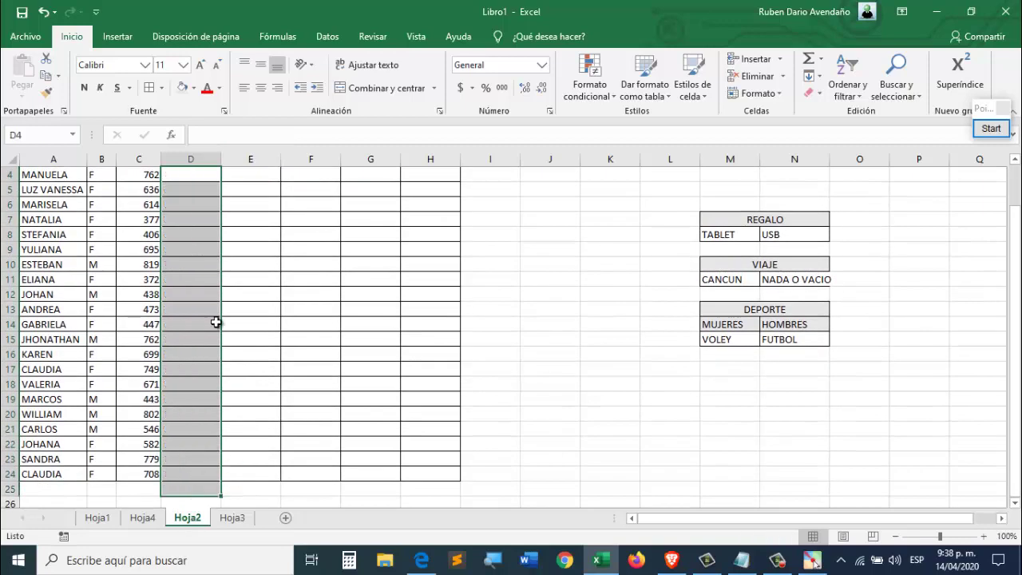
pyautogui.scroll(1, 214, 320)
# - Start an SI formula in D4 with the logical test C4>=700, ready for its value-if-true argument
pyautogui.click(172, 221)
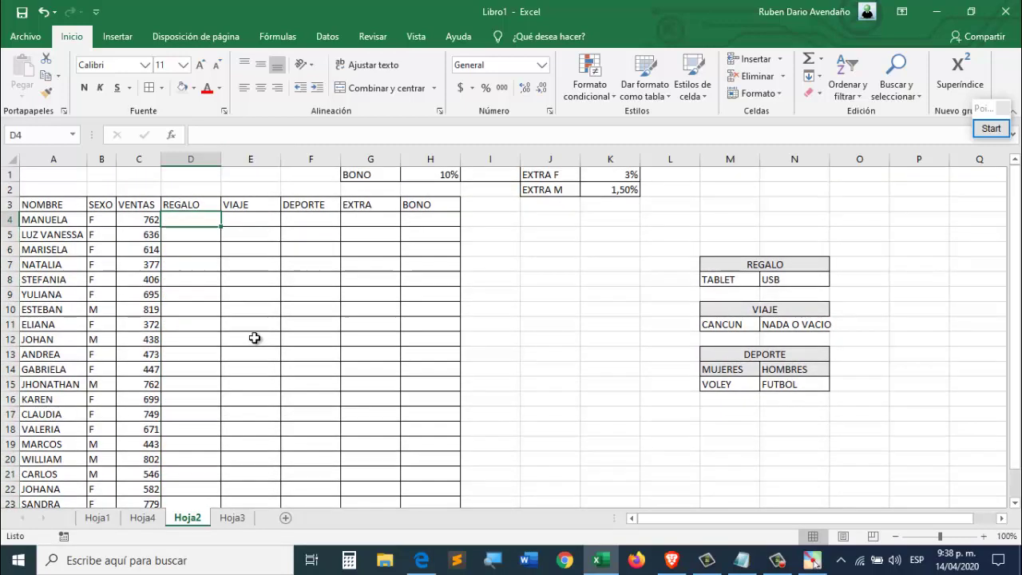
pyautogui.write('=SI(')
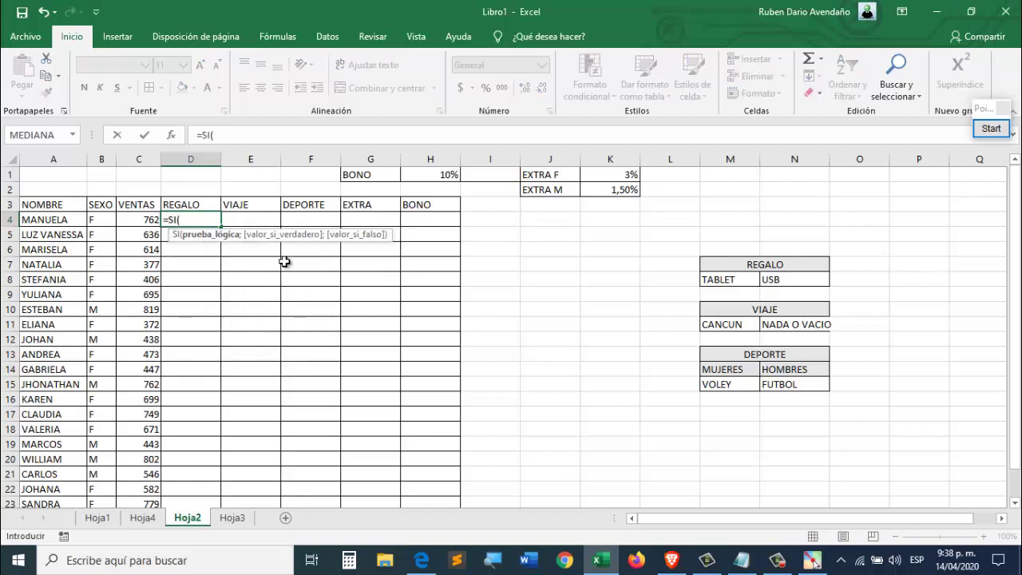
pyautogui.click(139, 220)
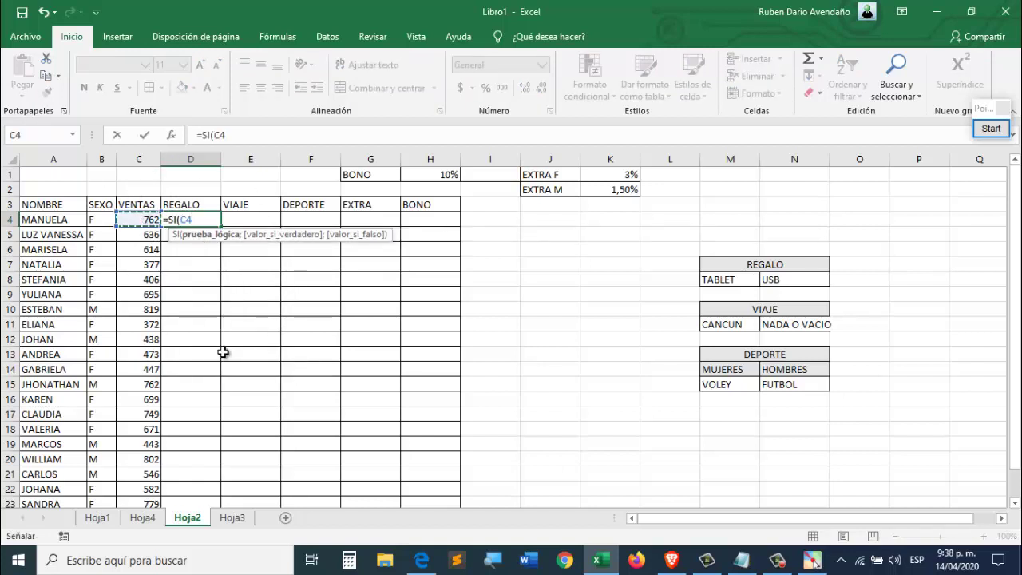
pyautogui.write('>=70')
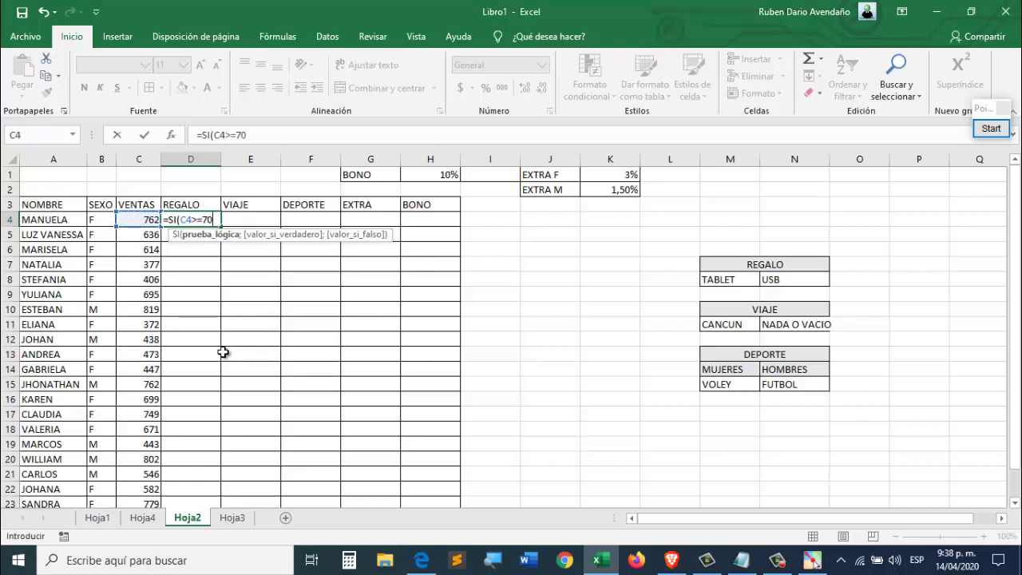
pyautogui.write('0;')
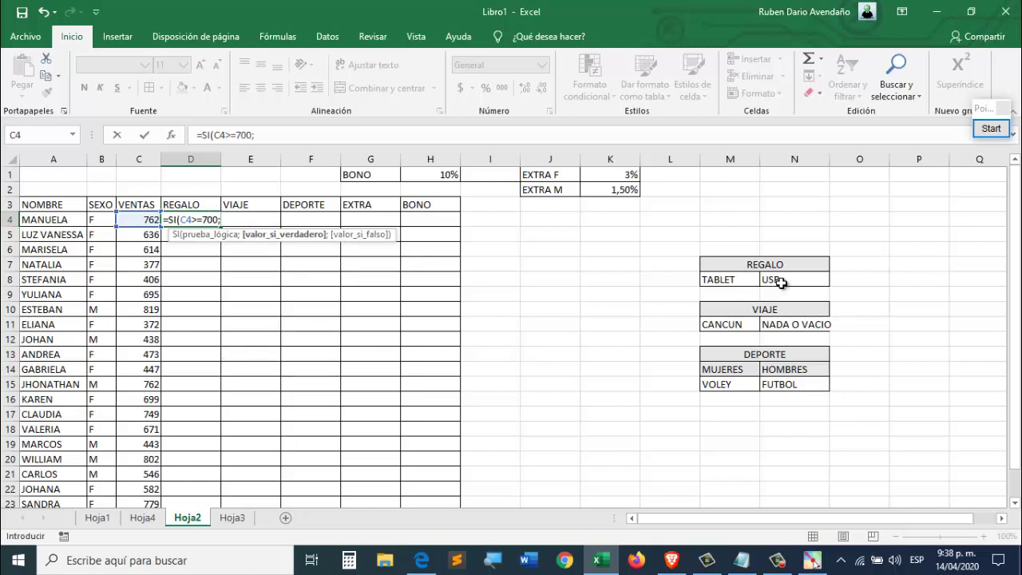
pyautogui.click(723, 277)
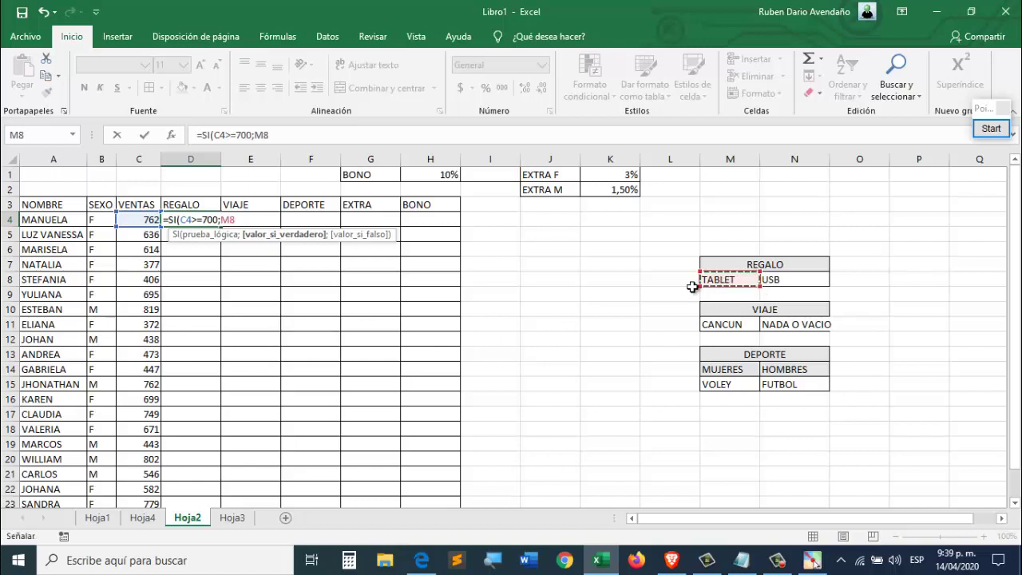
pyautogui.write(';')
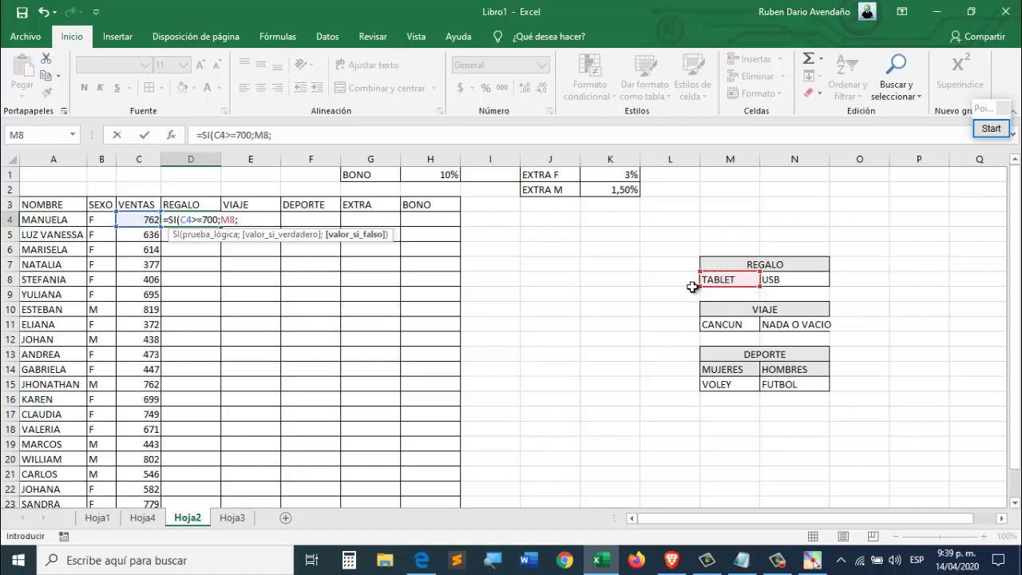
pyautogui.press('BackSpace')
pyautogui.press('BackSpace')
pyautogui.press('BackSpace')
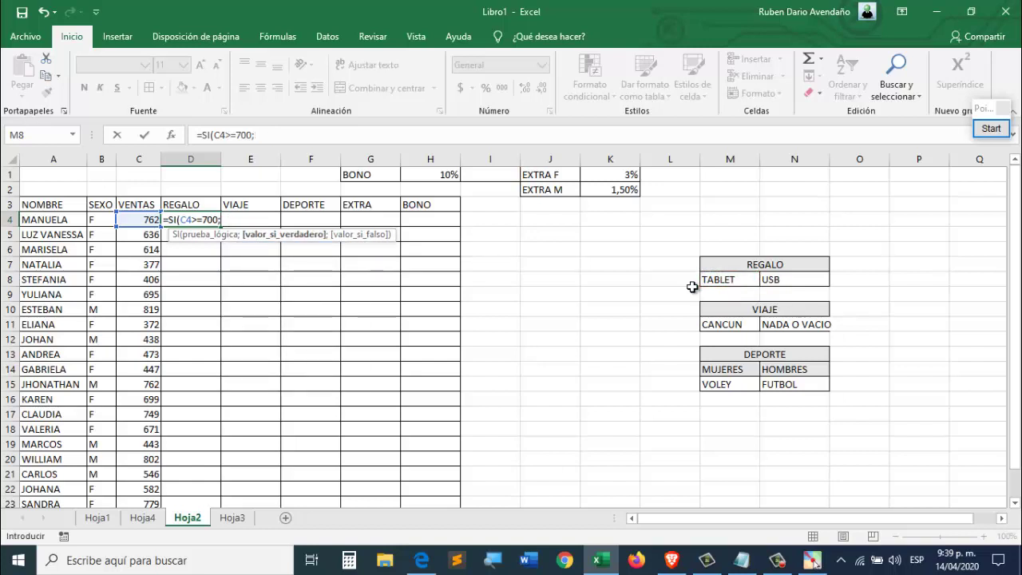
# - Complete the D4 SI formula with absolute references $M$8 as the true value and $N$8 as the false value
pyautogui.click(721, 280)
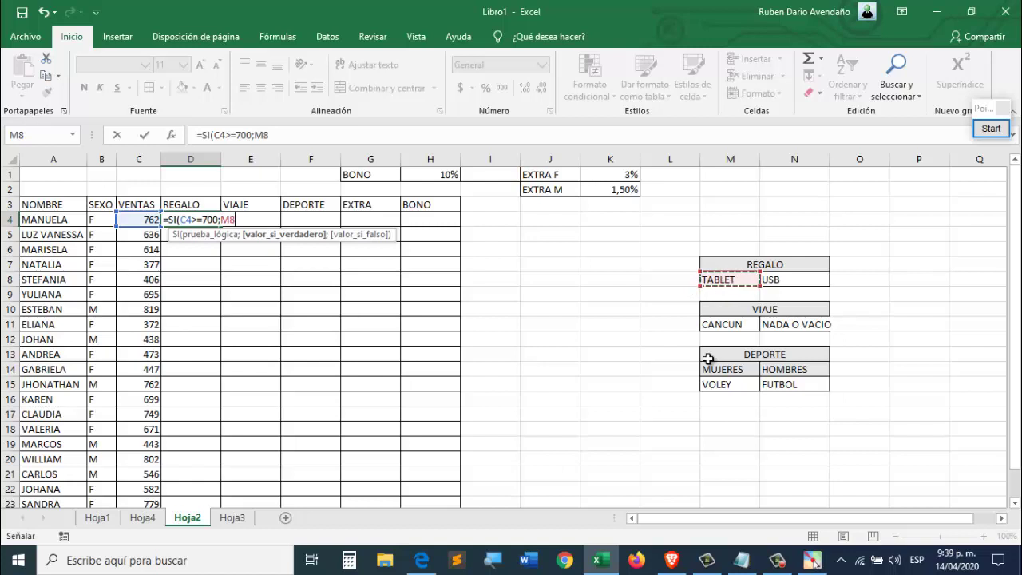
pyautogui.press('F4')
pyautogui.write(';')
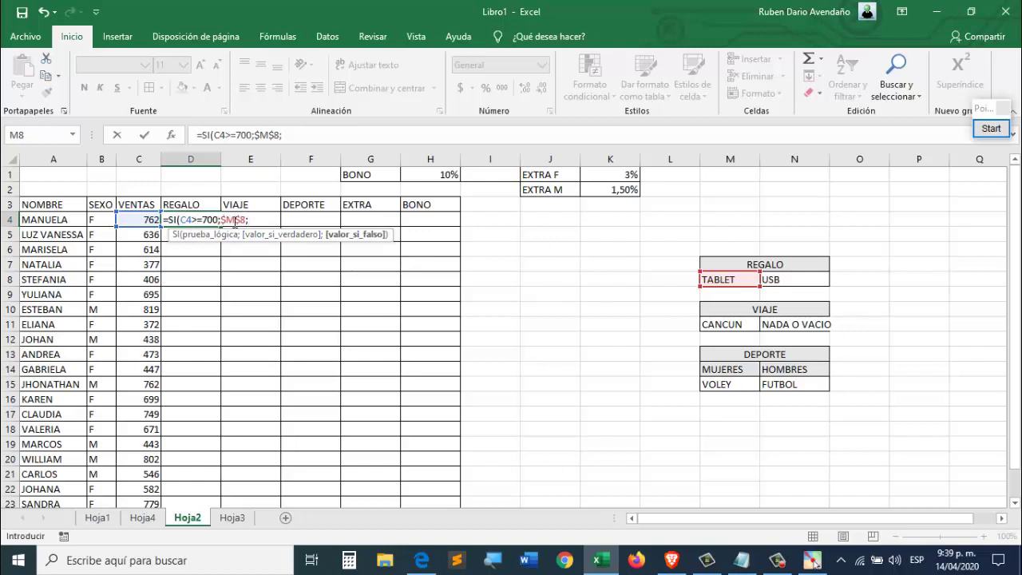
pyautogui.click(789, 280)
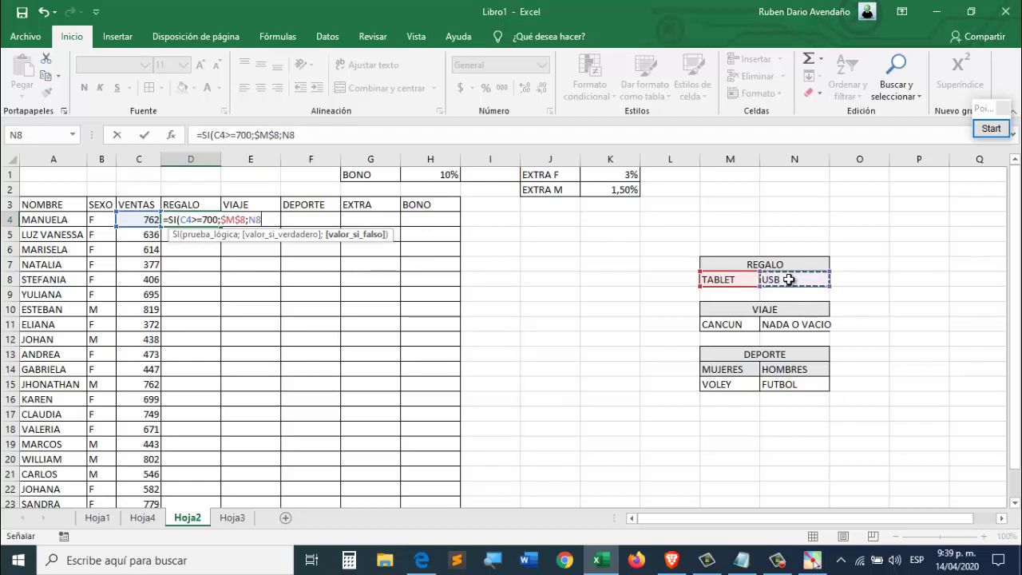
pyautogui.press('F4')
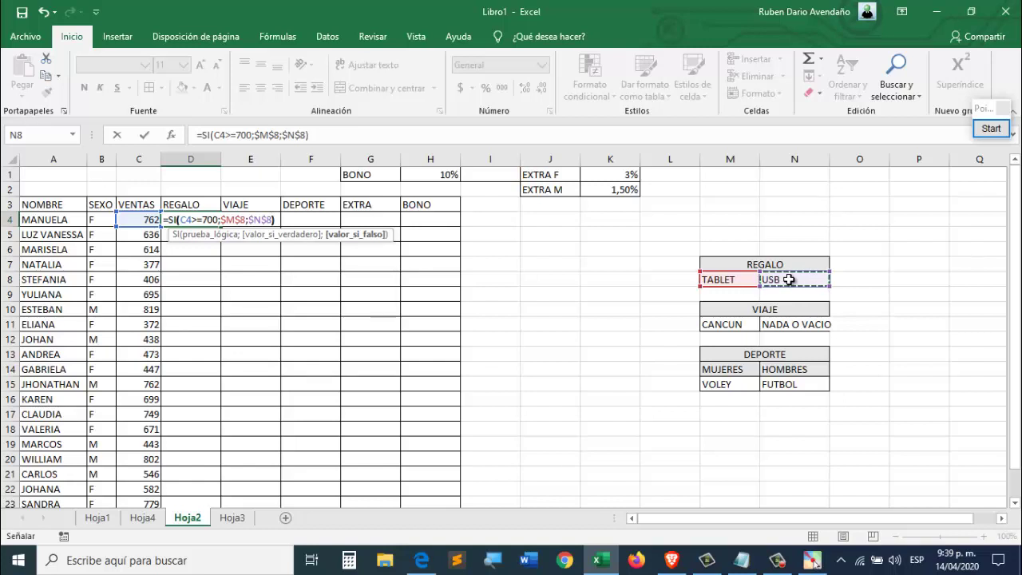
pyautogui.write(')')
pyautogui.press('Return')
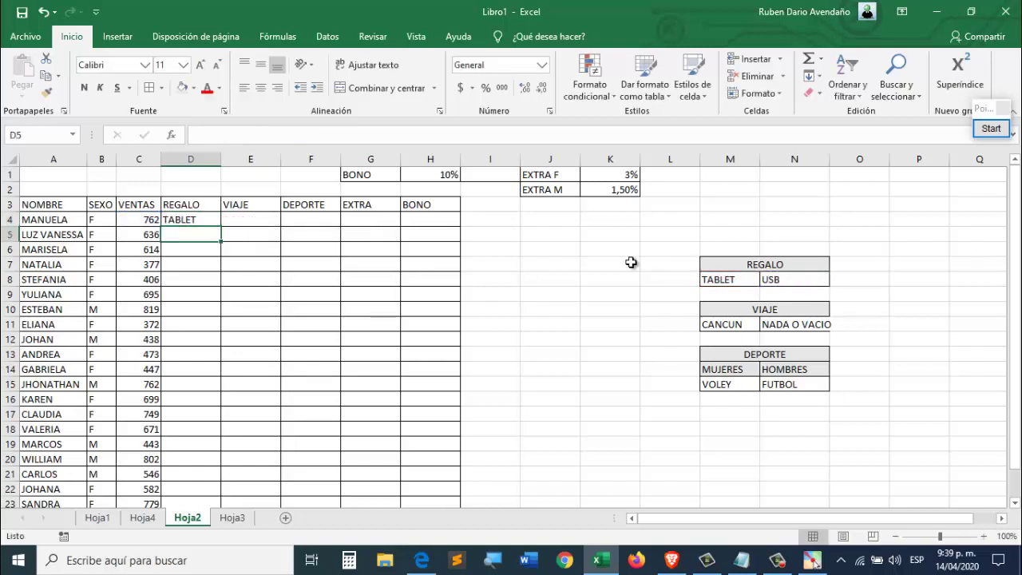
# - Fill the absolute-reference REGALO formula from D4 down to the last record of the sales table
pyautogui.click(206, 221)
pyautogui.doubleClick(222, 227)
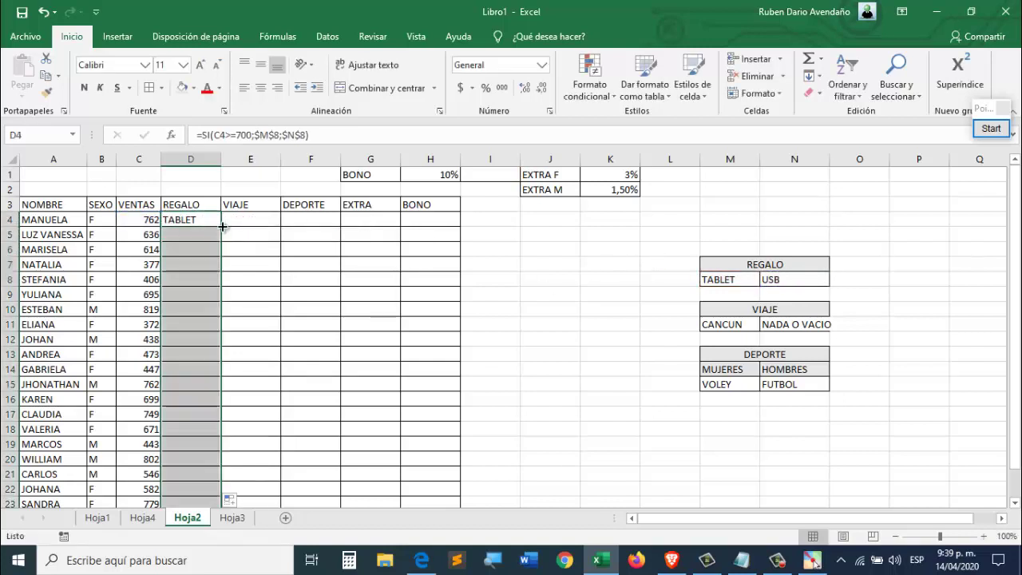
pyautogui.scroll(-3, 312, 256)
pyautogui.scroll(3, 313, 258)
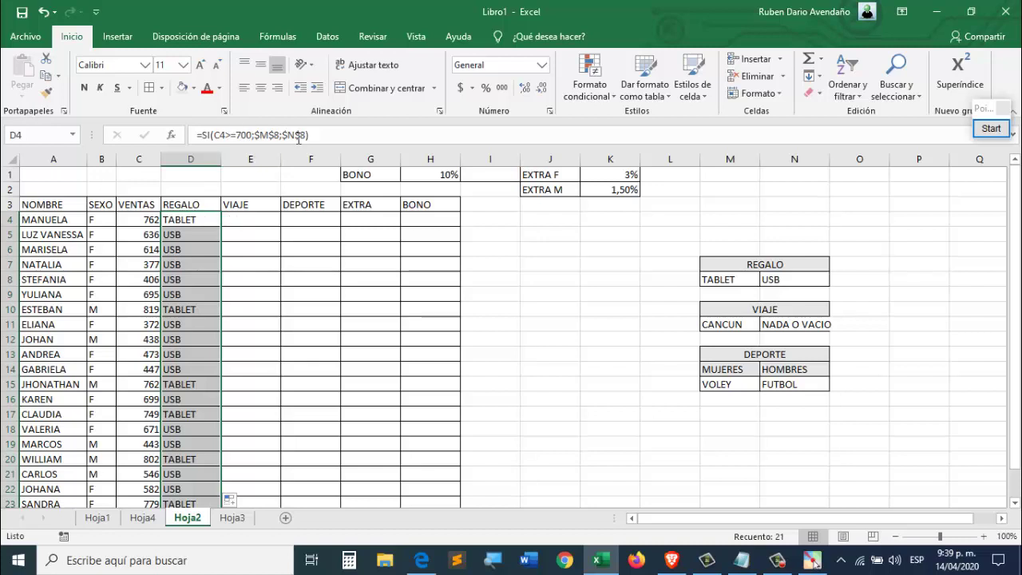
# - Inspect the absolute references $M$8 and $N$8 inside the REGALO formula in D4 without changing it
pyautogui.click(197, 209)
pyautogui.doubleClick(200, 220)
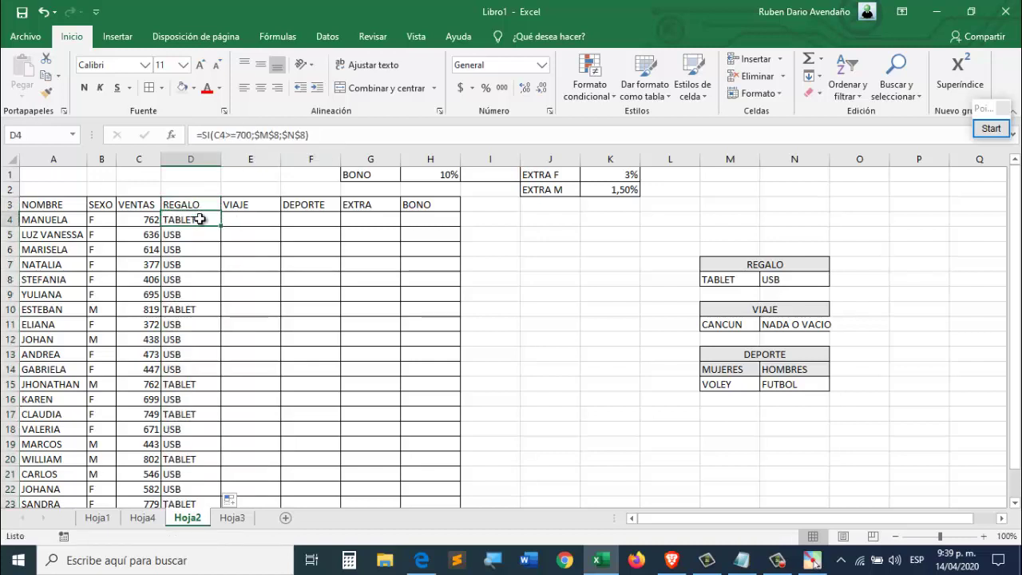
pyautogui.doubleClick(232, 220)
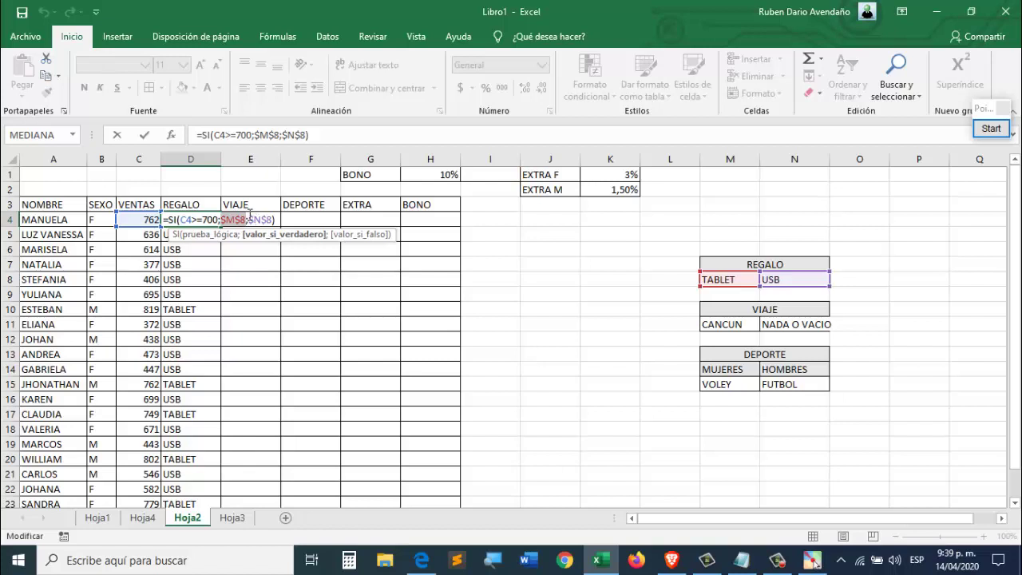
pyautogui.press('Escape')
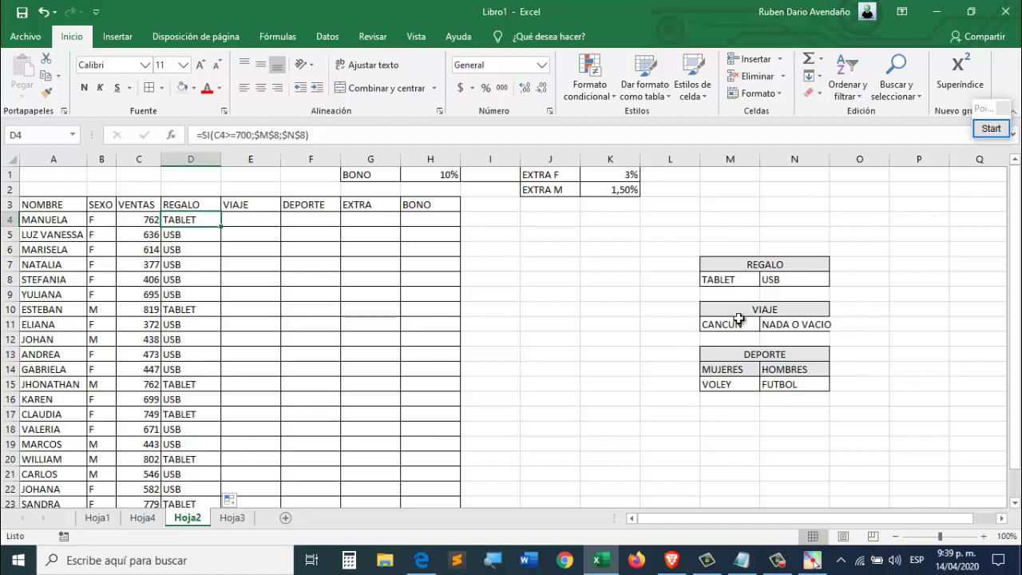
# - Examine the BONO and EXTRA percentage cells and the REGALO, VIAJE and DEPORTE reward tables, focusing on the VIAJE options
pyautogui.click(238, 222)
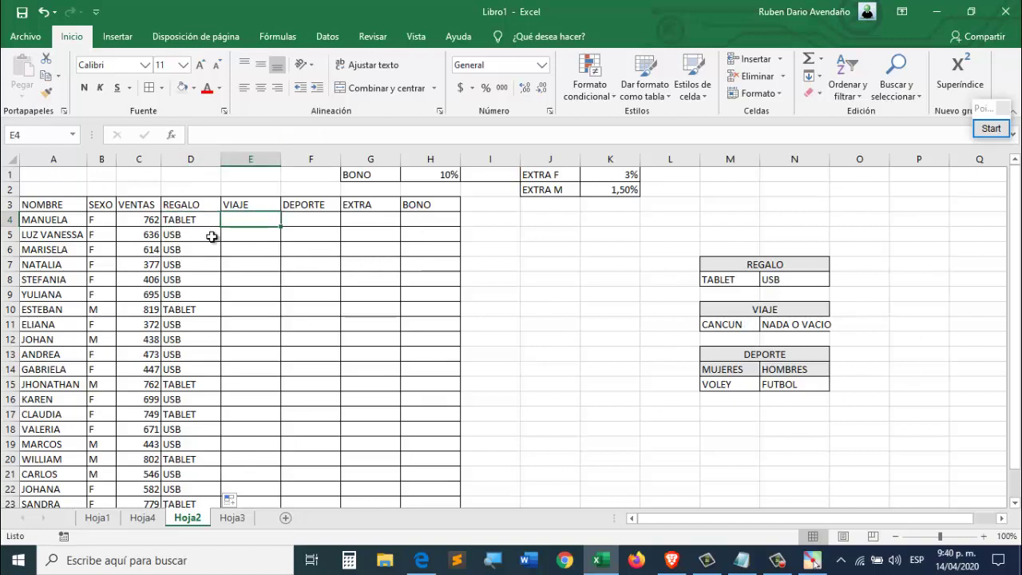
pyautogui.moveTo(360, 175); pyautogui.dragTo(583, 189)
pyautogui.click(511, 239)
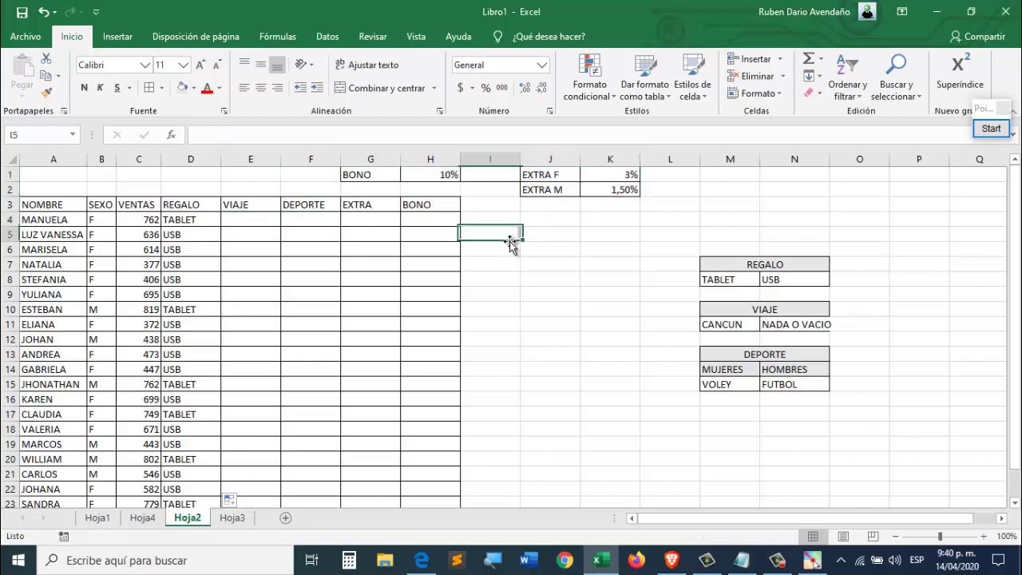
pyautogui.moveTo(367, 176); pyautogui.dragTo(616, 197)
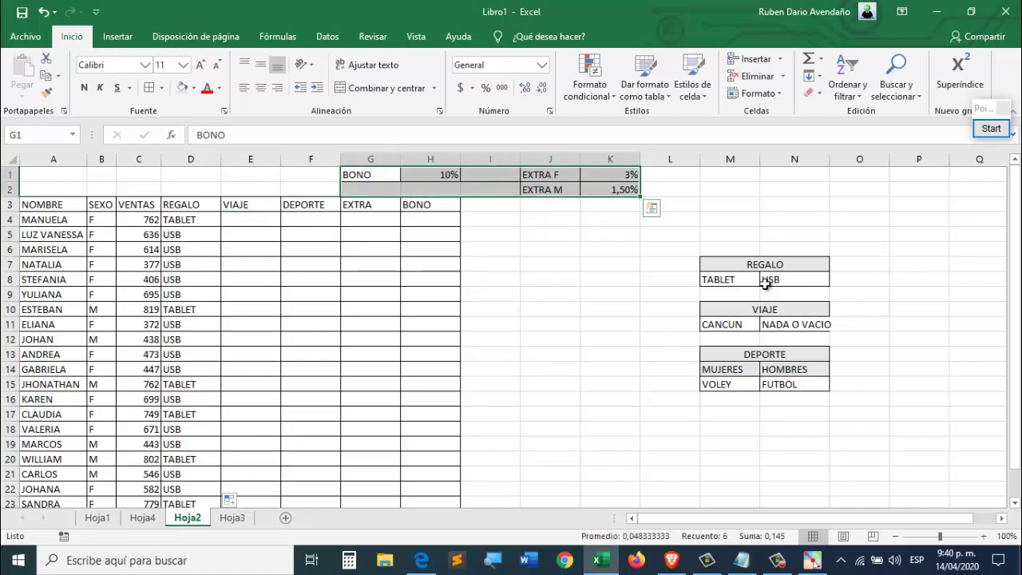
pyautogui.moveTo(749, 262); pyautogui.dragTo(822, 407)
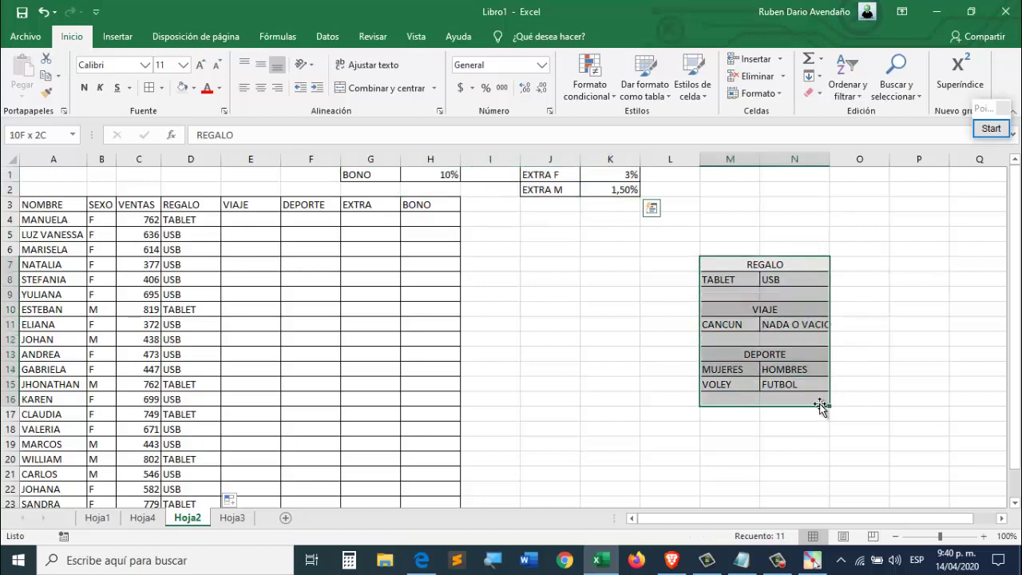
pyautogui.click(585, 341)
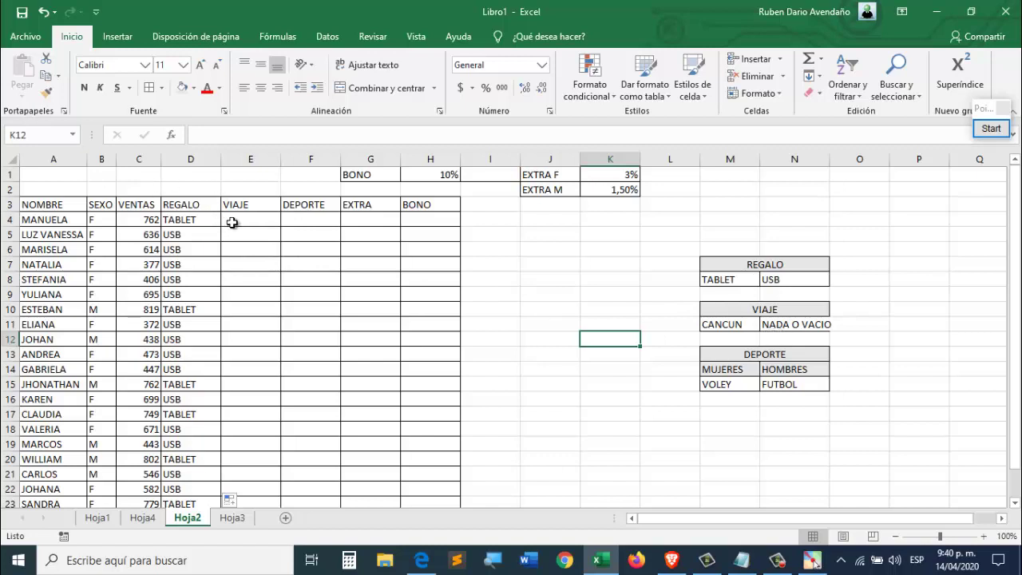
pyautogui.click(718, 322)
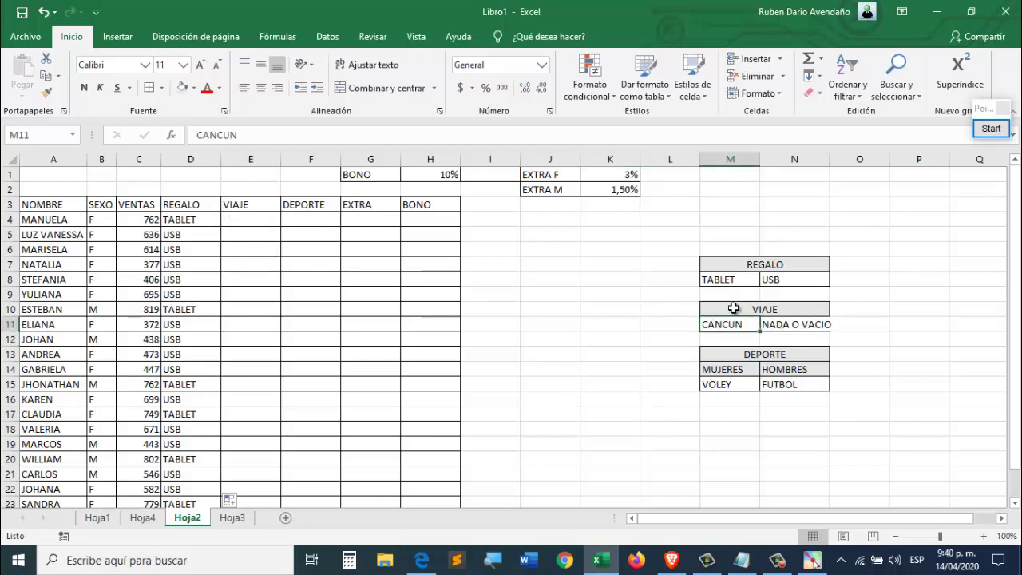
pyautogui.moveTo(742, 311); pyautogui.dragTo(784, 329)
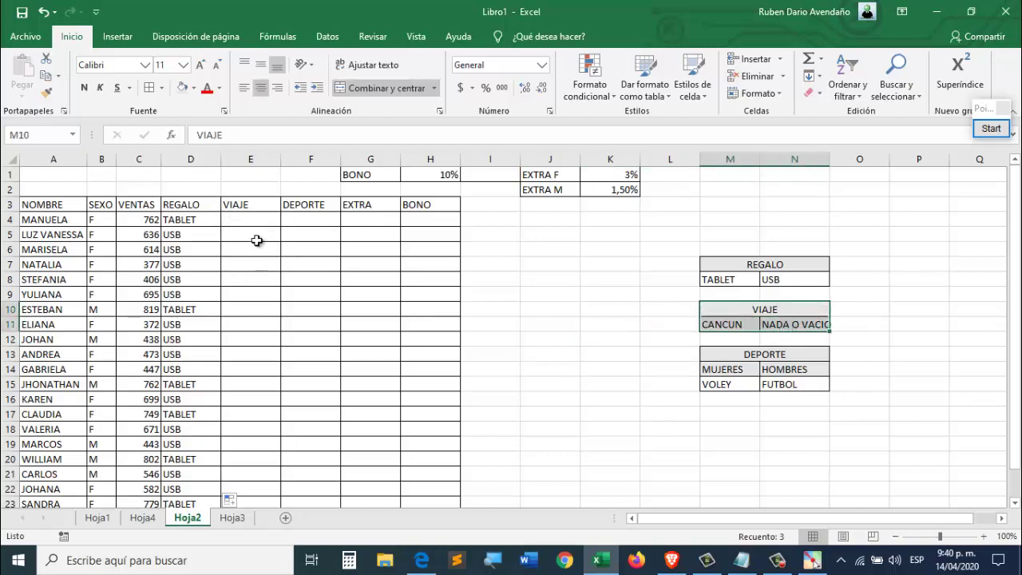
pyautogui.moveTo(687, 285); pyautogui.dragTo(686, 293)
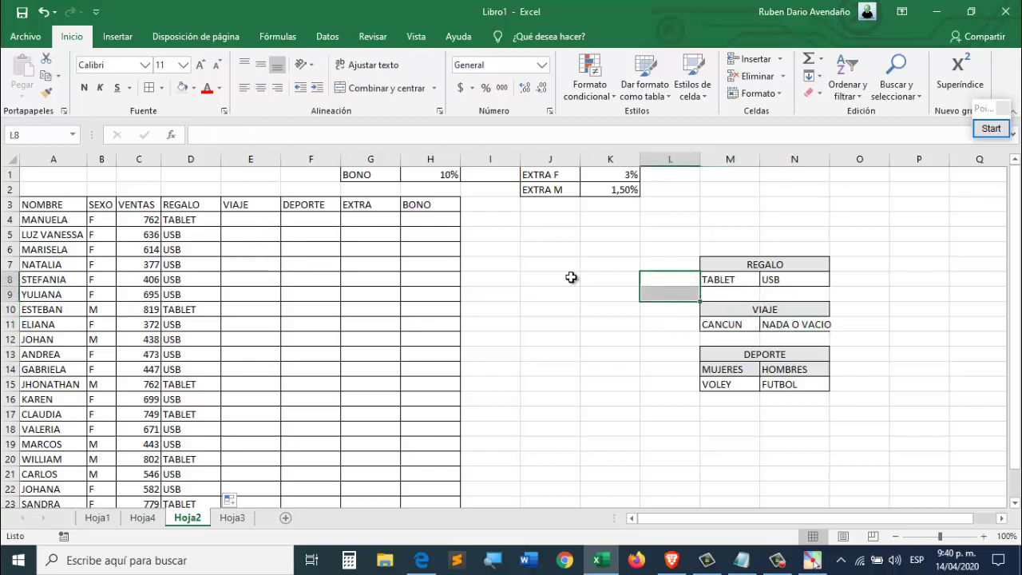
# - Enter =SI(C4>=650;"CANCUN";"") in E4, the first cell of the VIAJE column
pyautogui.click(237, 220)
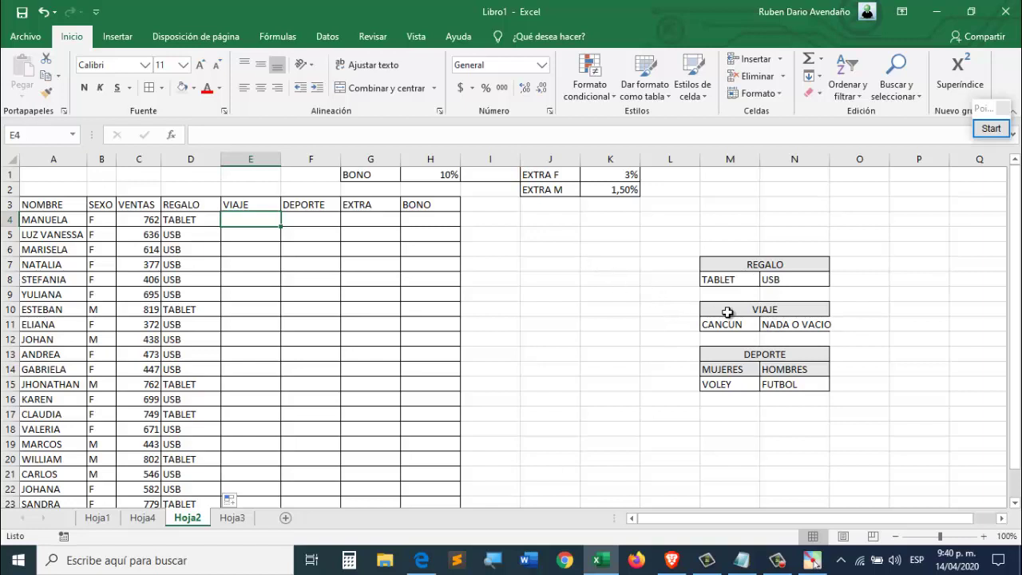
pyautogui.write(')')
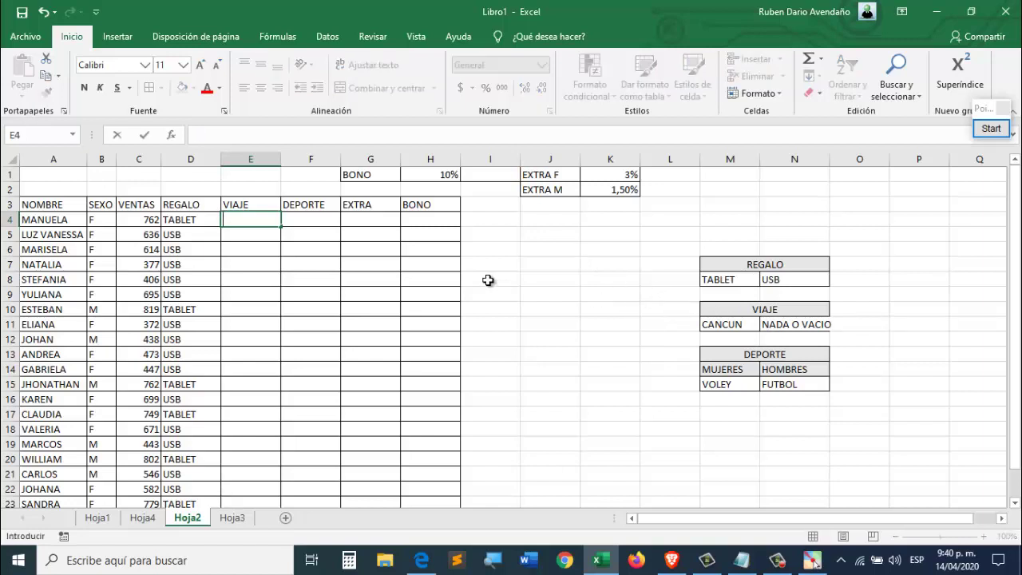
pyautogui.write('=SI(')
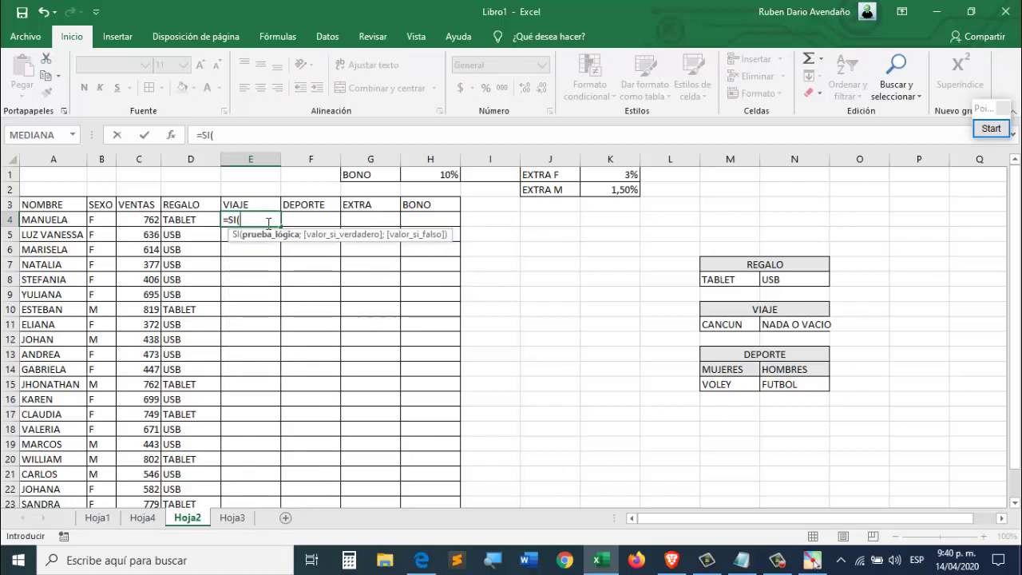
pyautogui.click(139, 218)
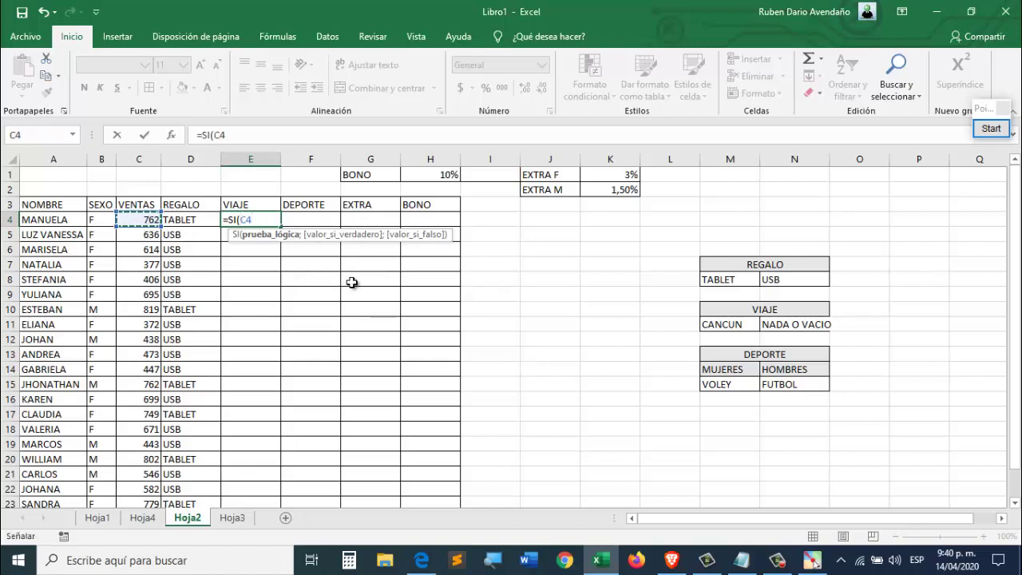
pyautogui.write('>=650')
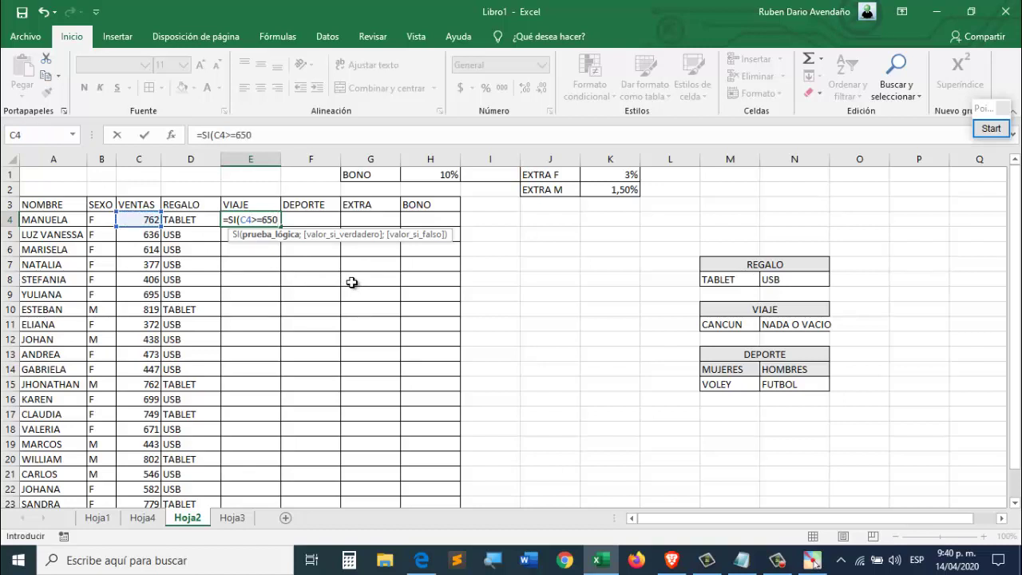
pyautogui.write(';')
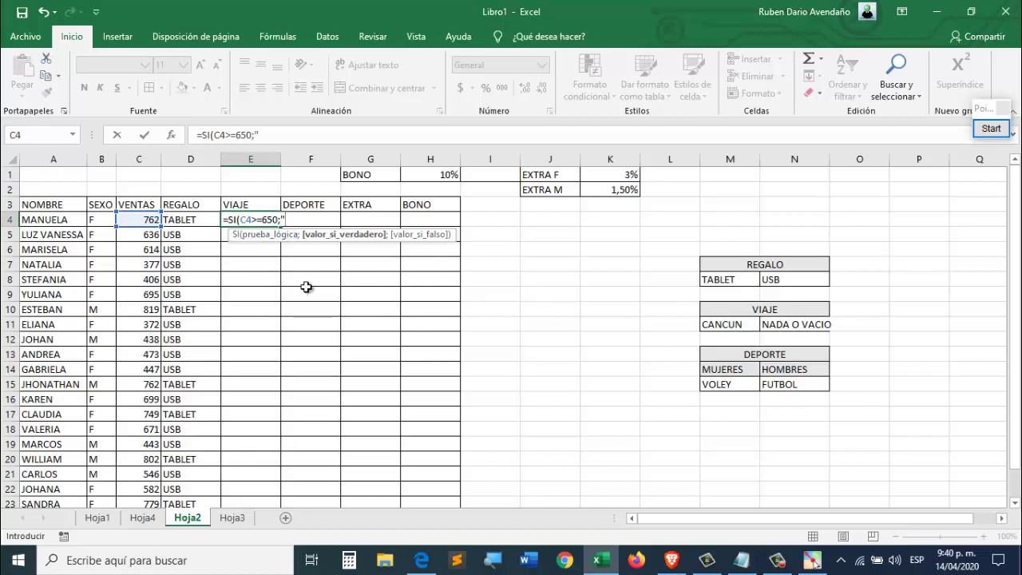
pyautogui.write('"CANCUN')
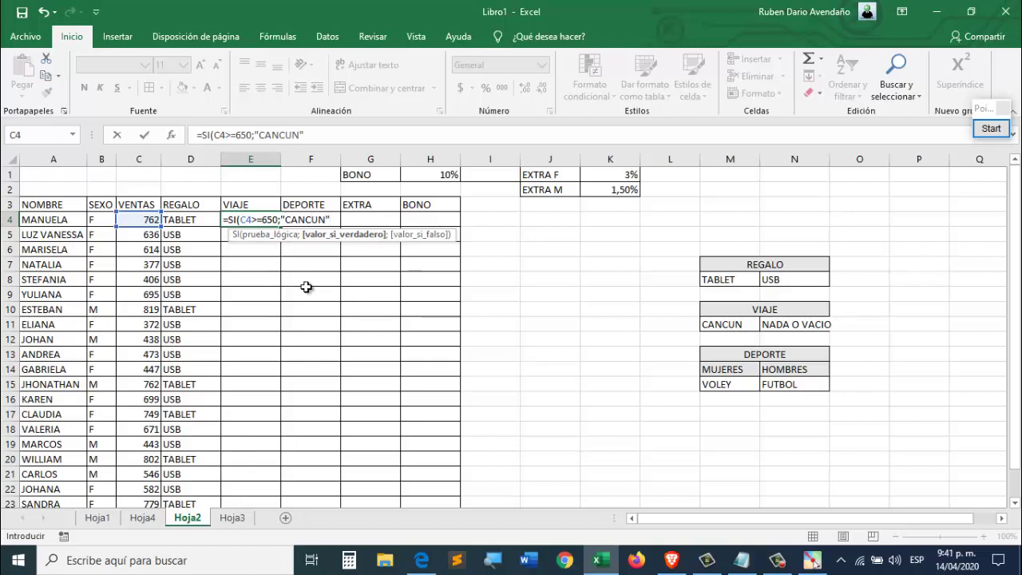
pyautogui.write('";')
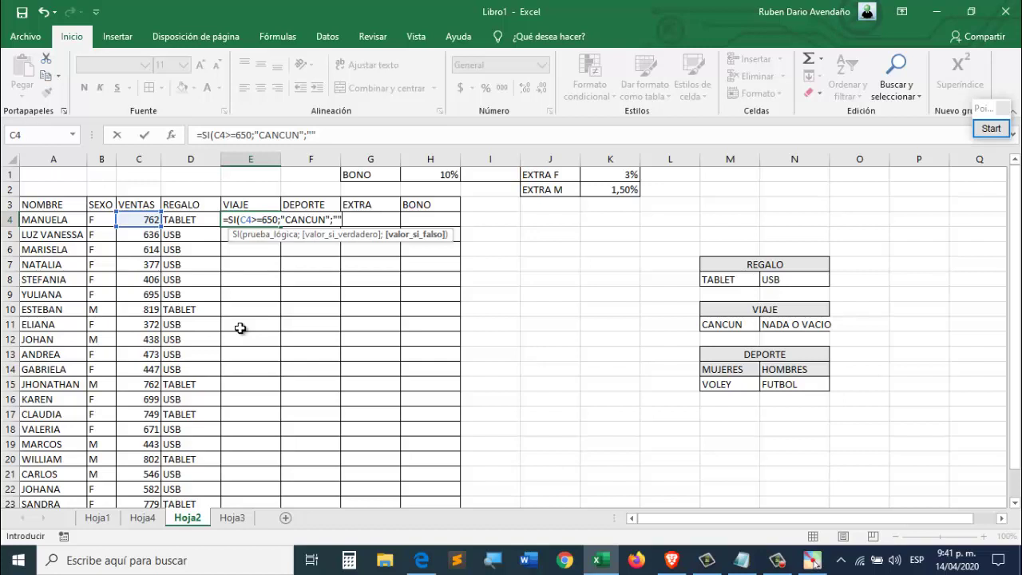
pyautogui.write(')')
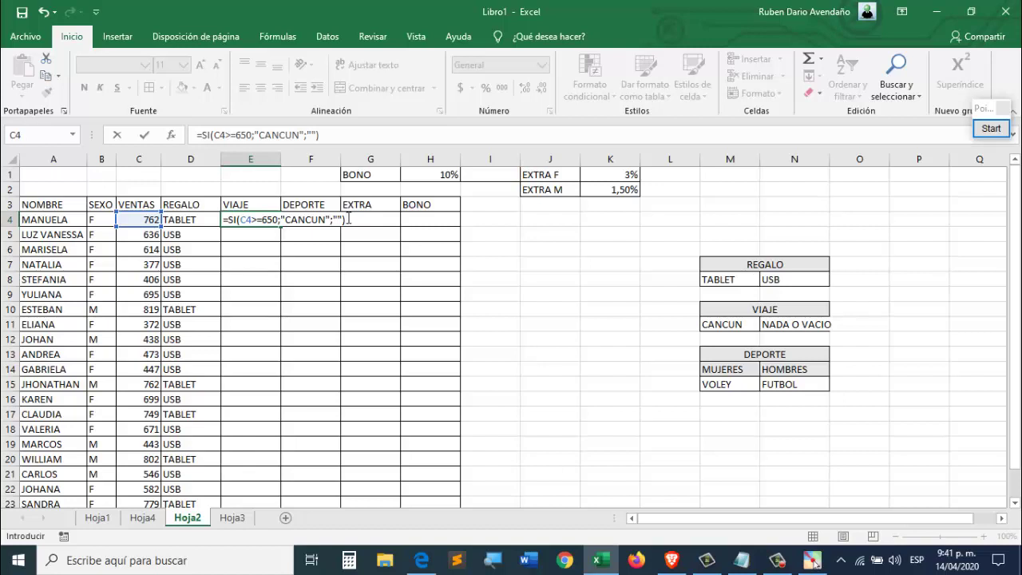
pyautogui.press('Return')
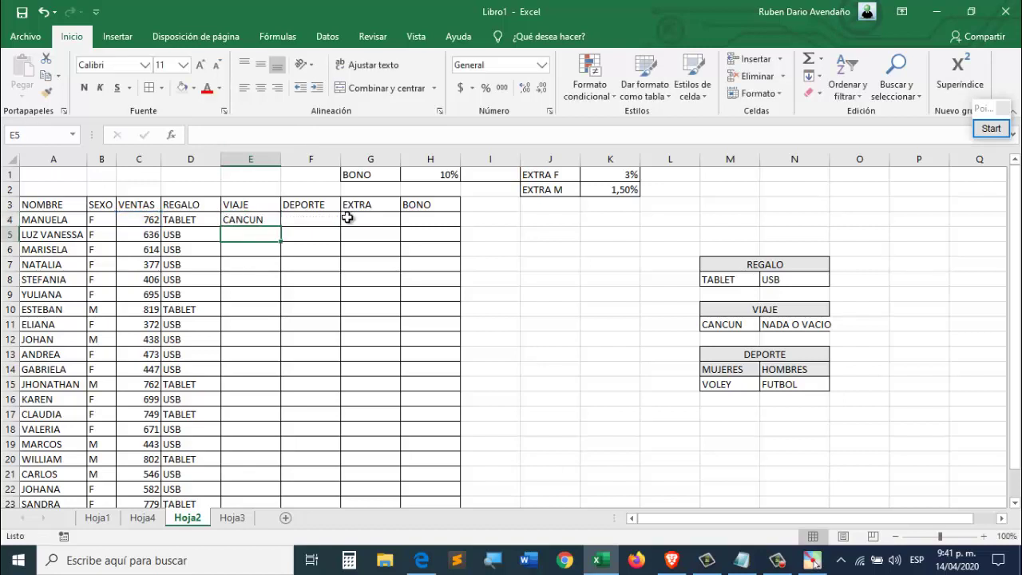
# - Fill the VIAJE formula from E4 down to the last record of the sales table
pyautogui.click(243, 220)
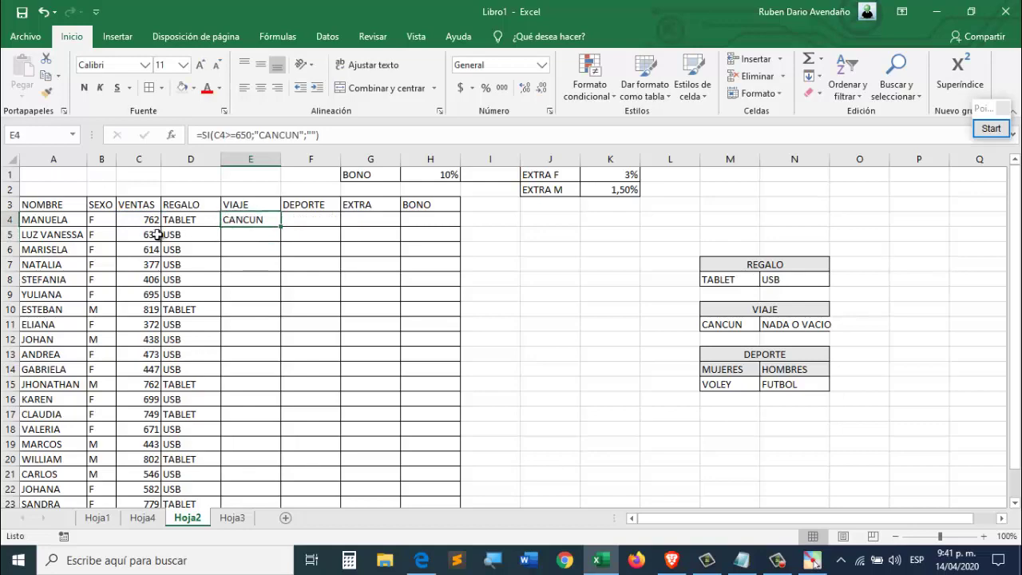
pyautogui.doubleClick(283, 227)
pyautogui.scroll(-2, 288, 271)
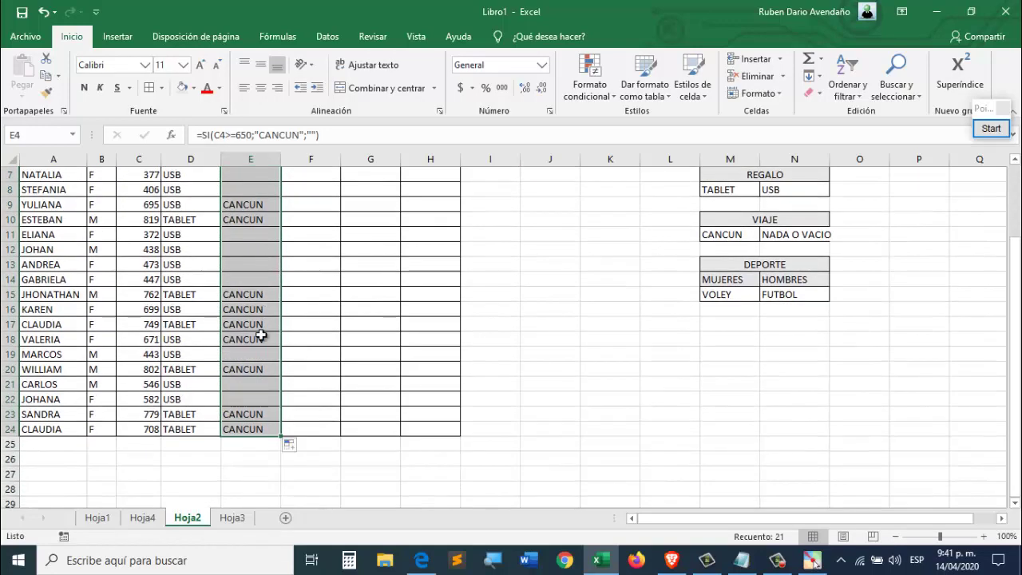
pyautogui.scroll(2, 256, 388)
# - Check the VIAJE formulas in E7 and E6 and the empty-text argument of the formula in E4
pyautogui.click(250, 264)
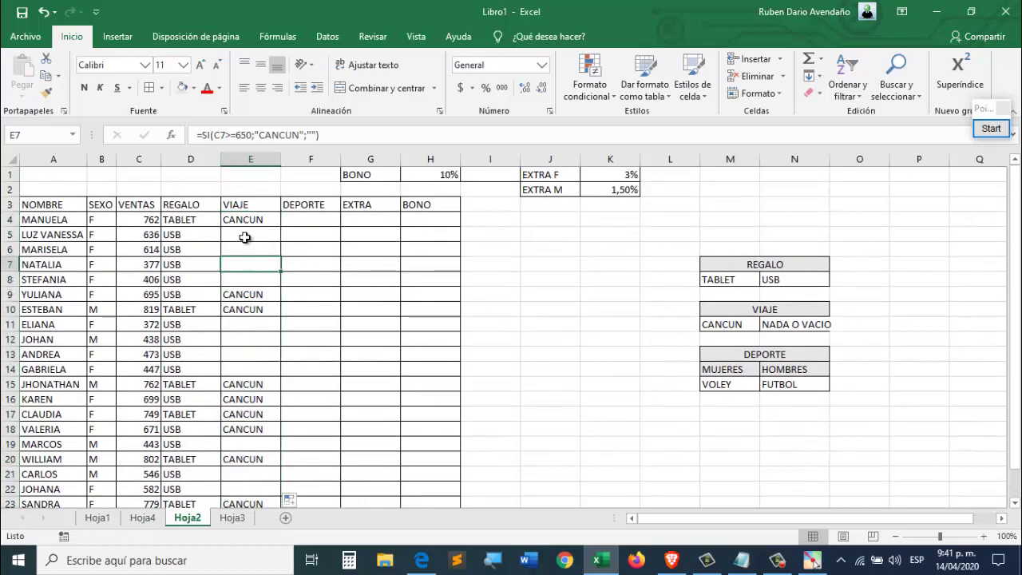
pyautogui.click(246, 252)
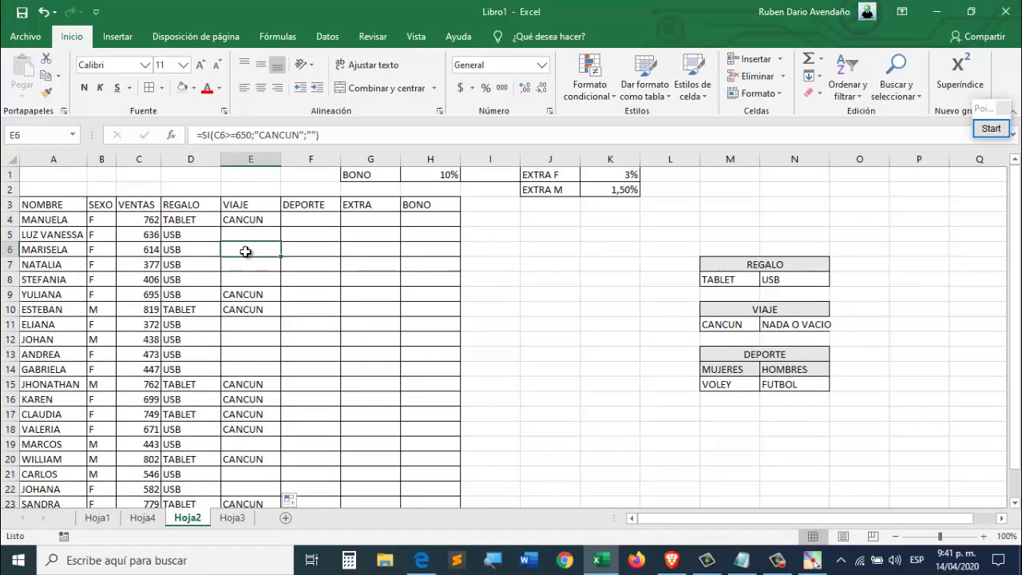
pyautogui.doubleClick(257, 219)
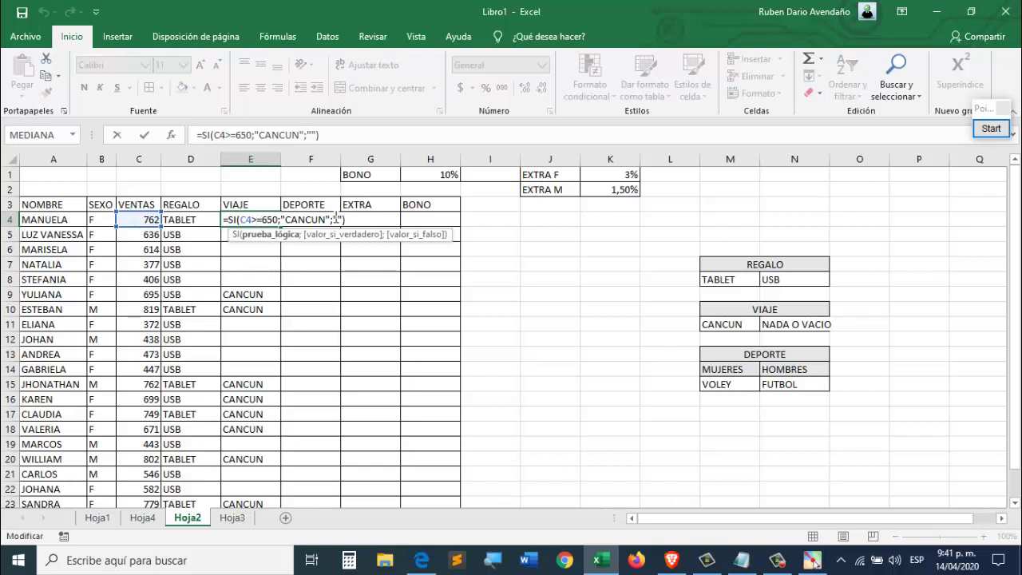
pyautogui.click(349, 219)
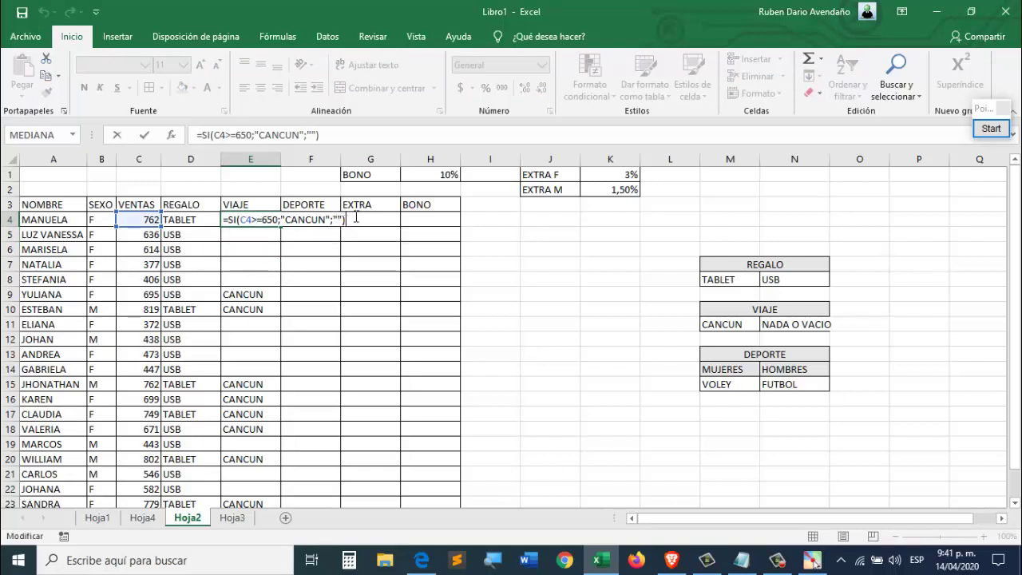
pyautogui.press('Return')
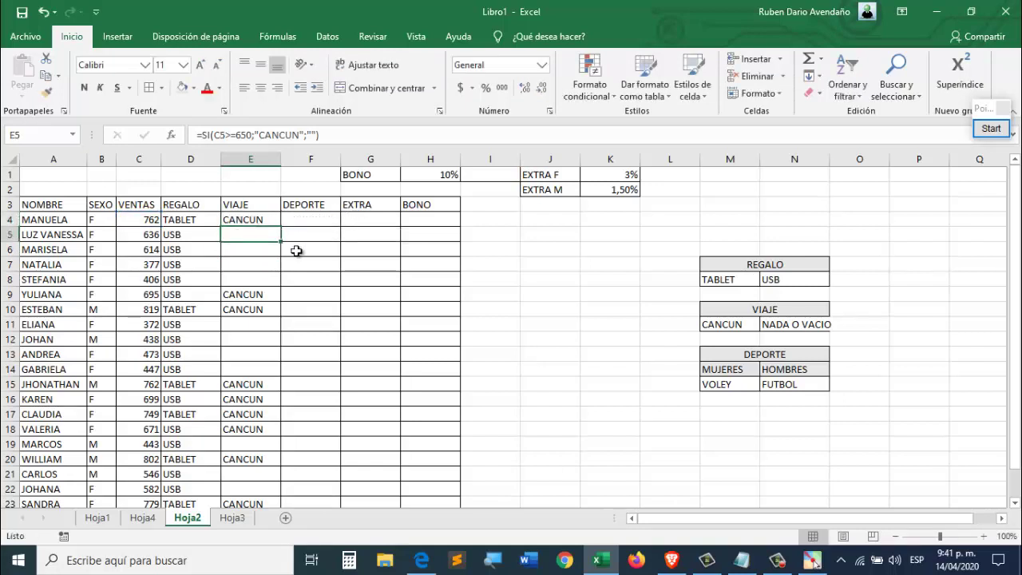
# - Begin an SI formula in F4, the first DEPORTE cell, with the logical test B4="F"
pyautogui.click(298, 249)
pyautogui.click(257, 233)
pyautogui.click(311, 217)
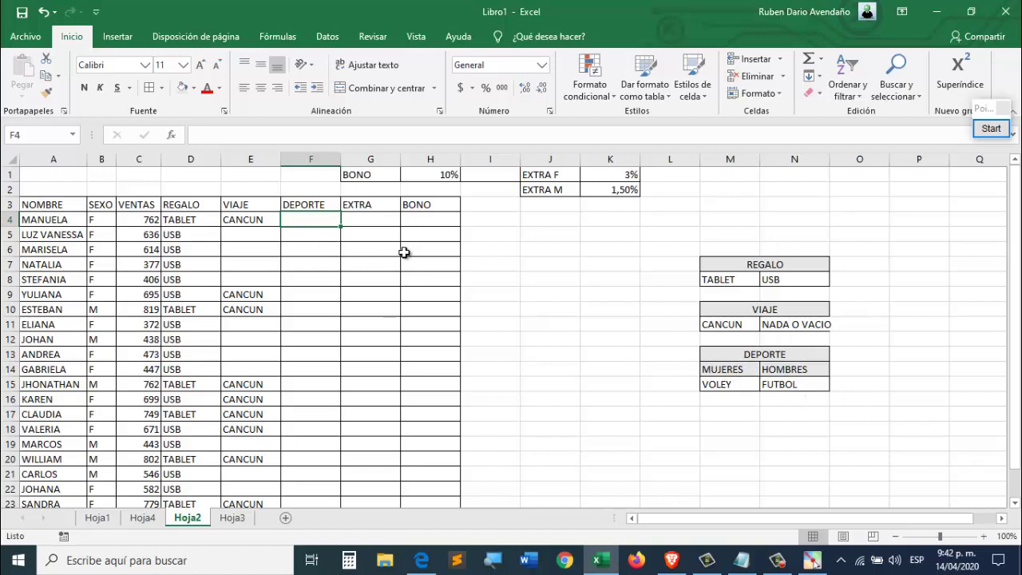
pyautogui.write('=SI')
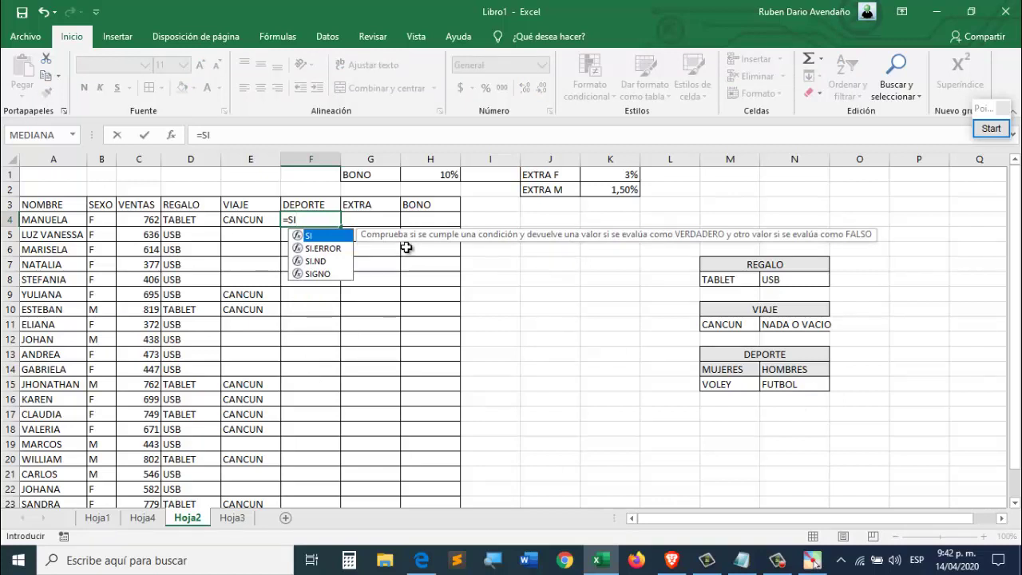
pyautogui.write('(')
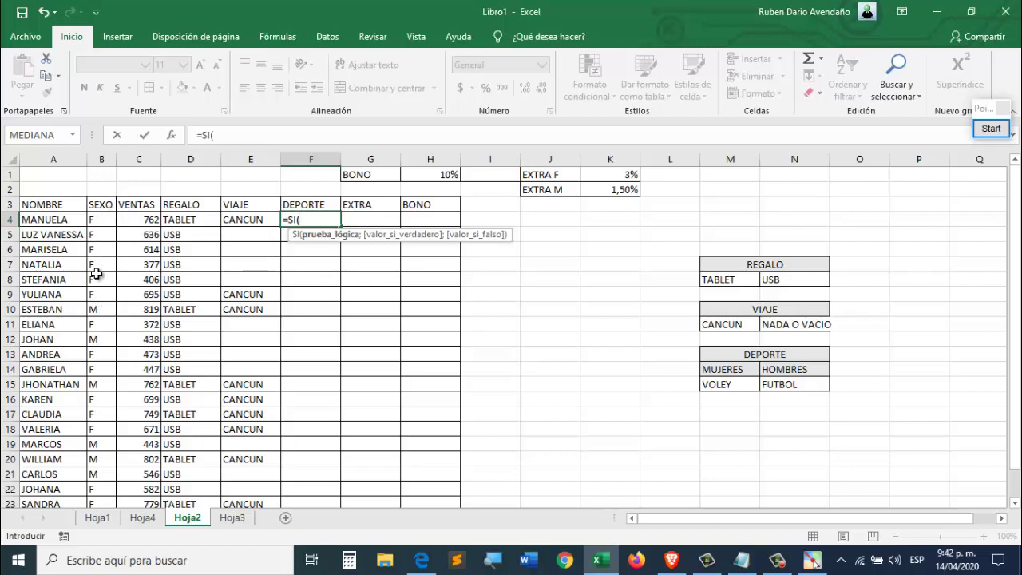
pyautogui.click(99, 221)
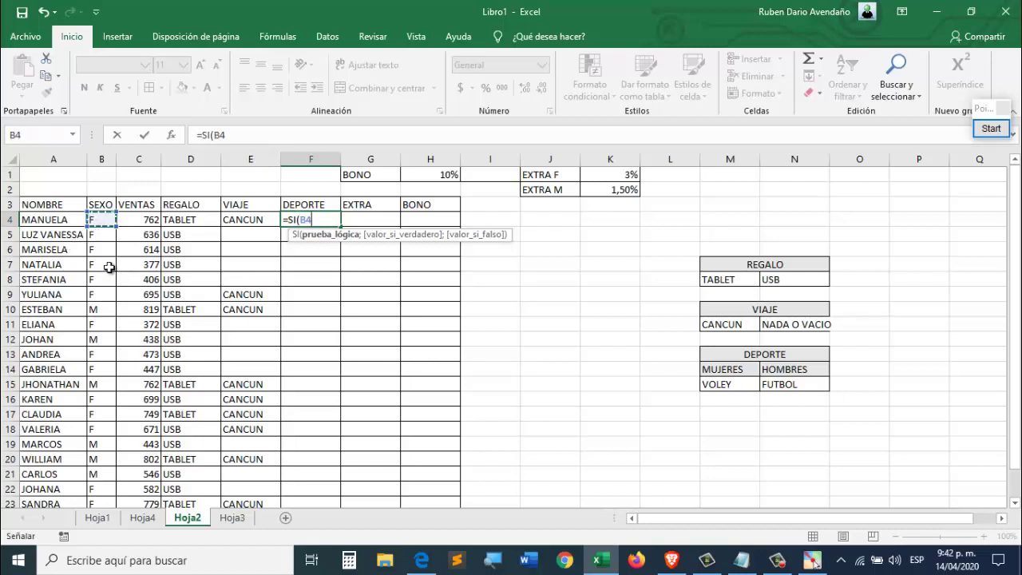
pyautogui.write('=')
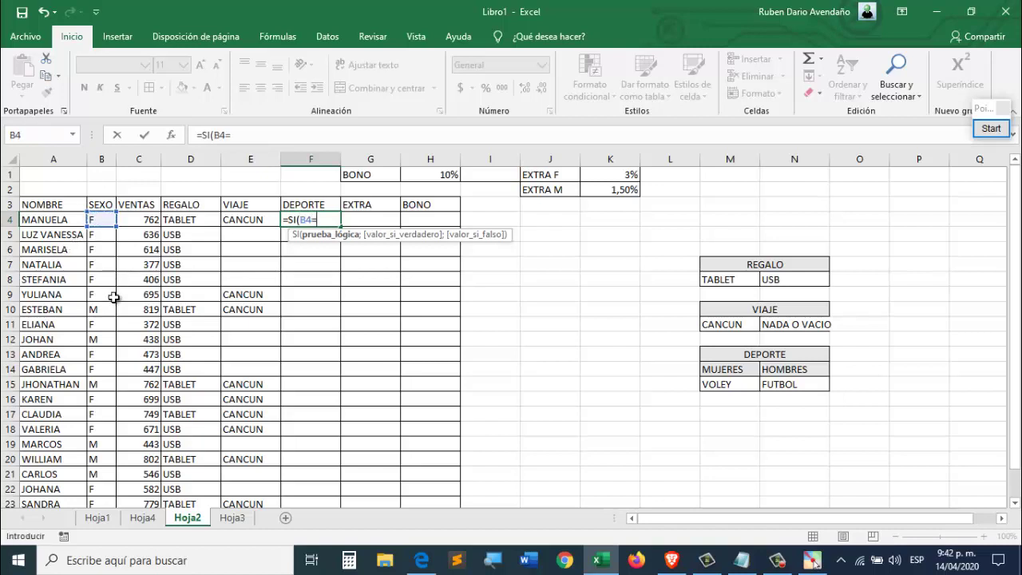
pyautogui.write('"')
pyautogui.write('F";')
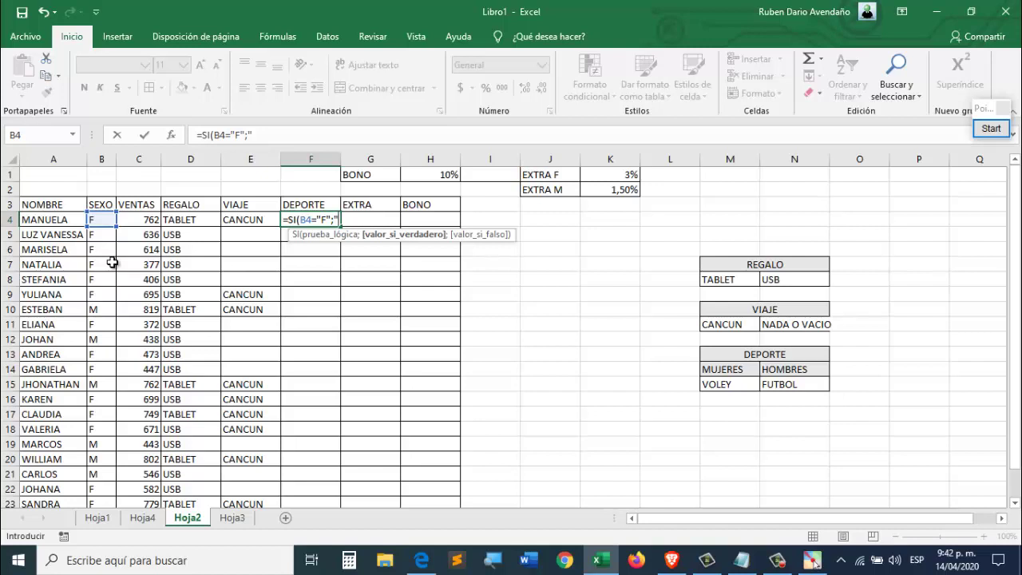
# - Complete the F4 formula with "VOLEY" as the true value and "FUTBOL" as the false value
pyautogui.write('"VLO')
pyautogui.press('BackSpace')
pyautogui.press('BackSpace')
pyautogui.write('OLEY";')
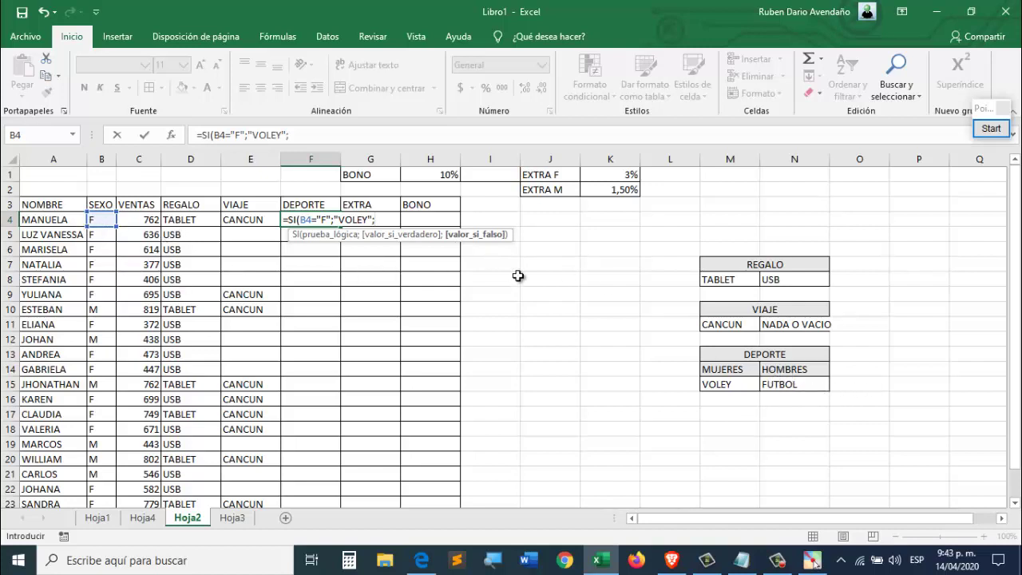
pyautogui.write('UTBOL")')
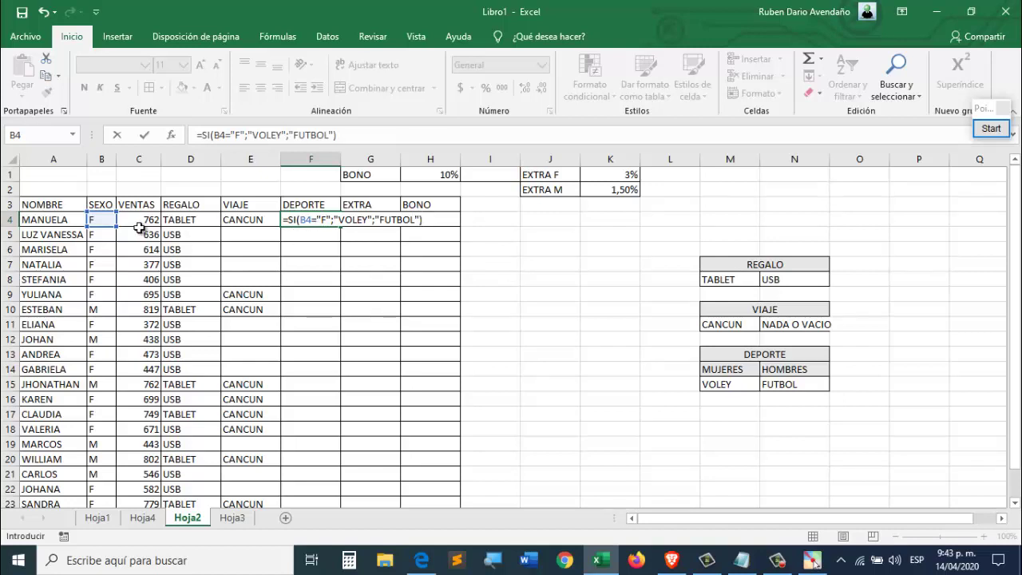
pyautogui.click(328, 219)
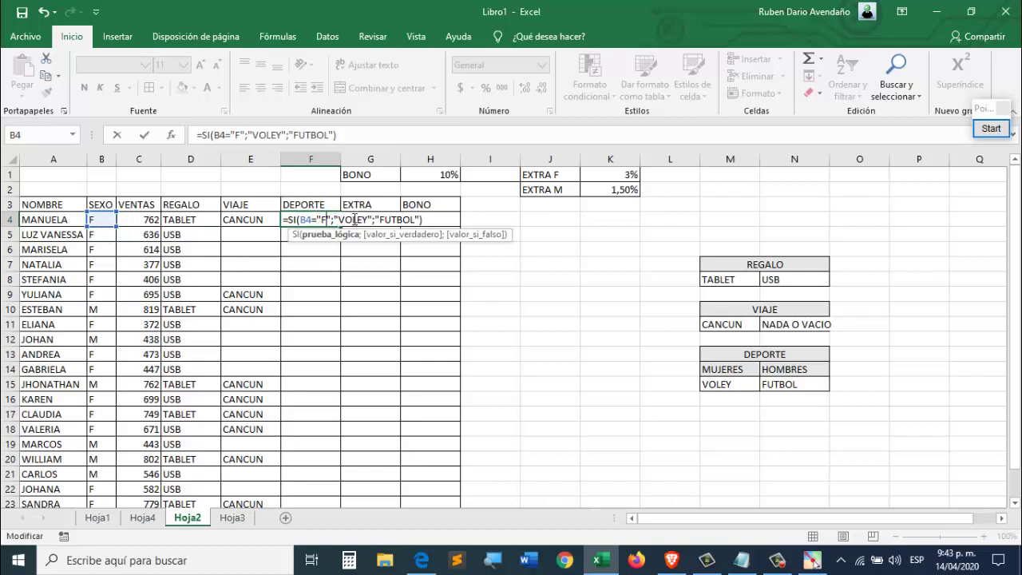
pyautogui.click(354, 219)
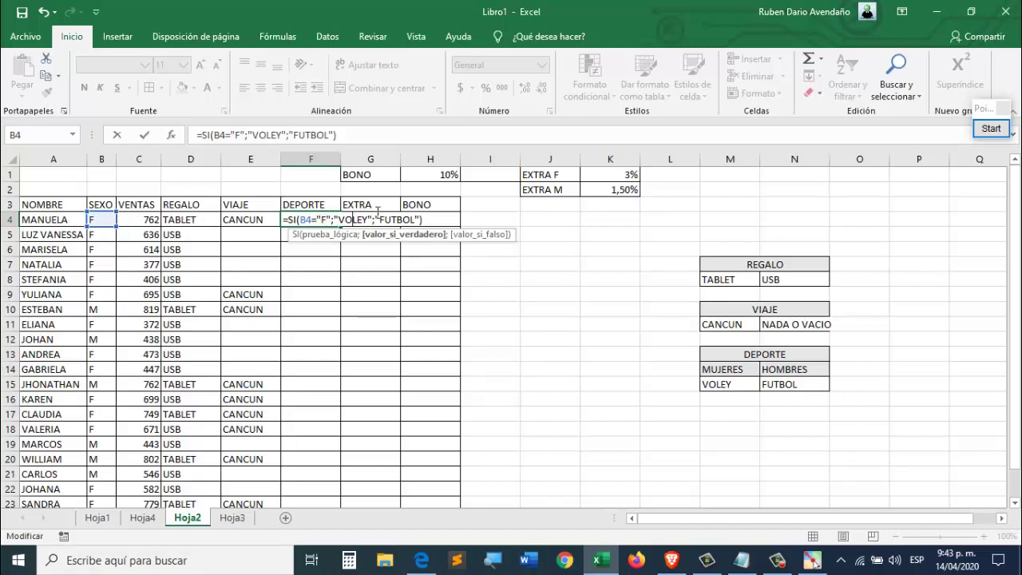
pyautogui.click(427, 218)
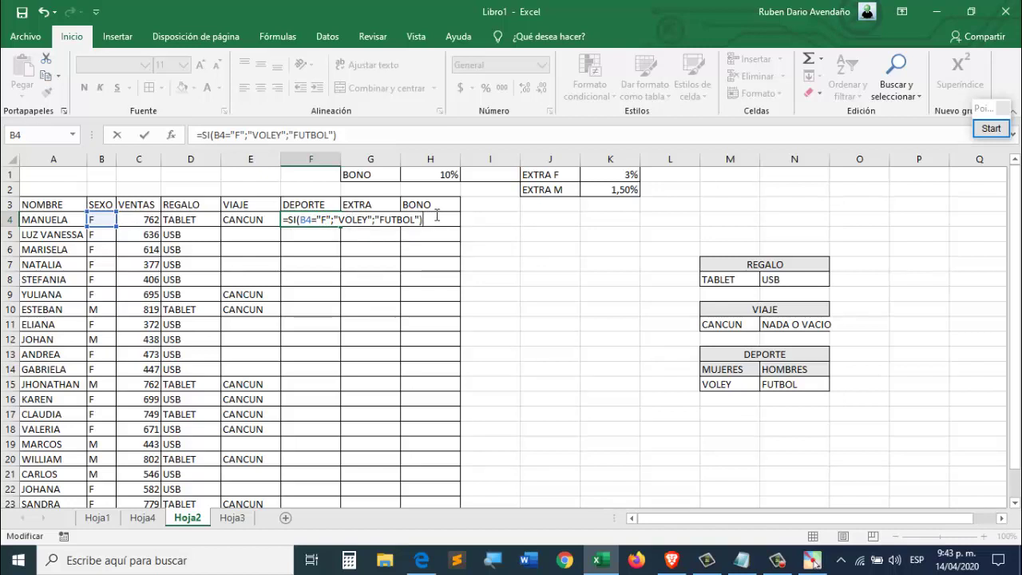
pyautogui.press('Return')
# - Fill the DEPORTE formula from F4 down to the last record of the sales table
pyautogui.click(304, 220)
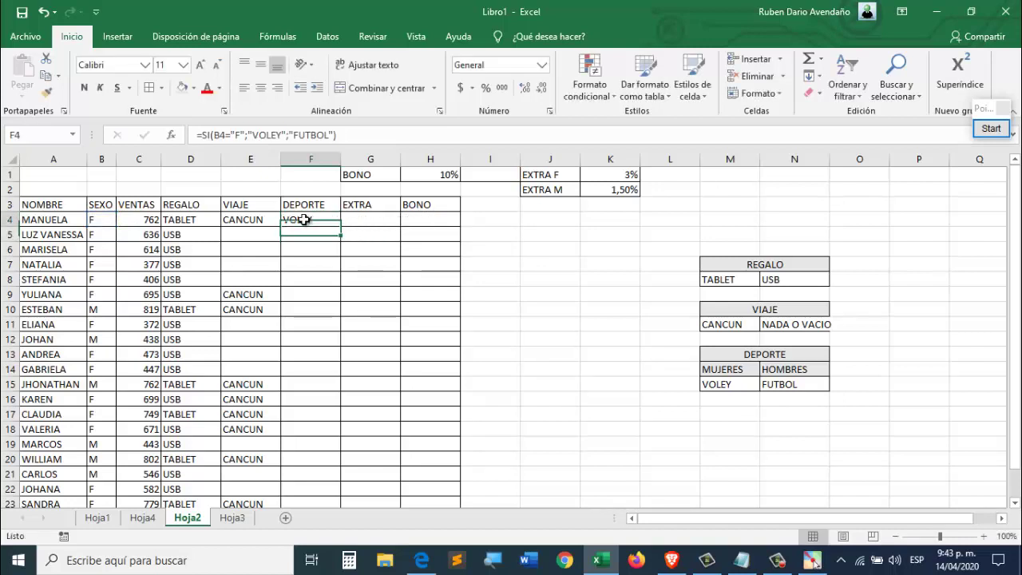
pyautogui.doubleClick(342, 227)
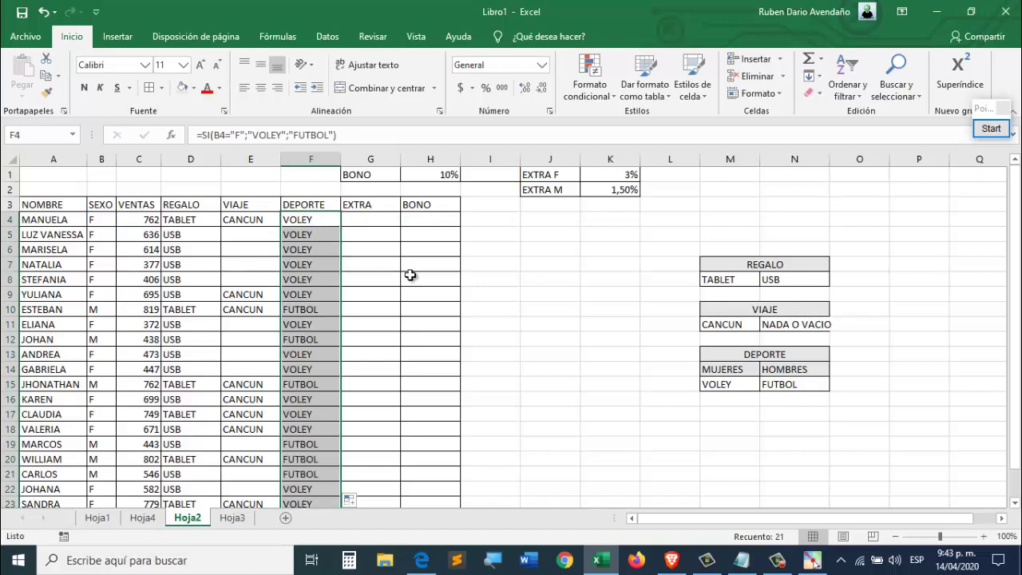
pyautogui.scroll(-1, 399, 275)
pyautogui.scroll(1, 321, 264)
# - Check the DEPORTE formulas of several male salespeople in F10, F19, F20 and F21
pyautogui.click(300, 310)
pyautogui.scroll(-1, 334, 329)
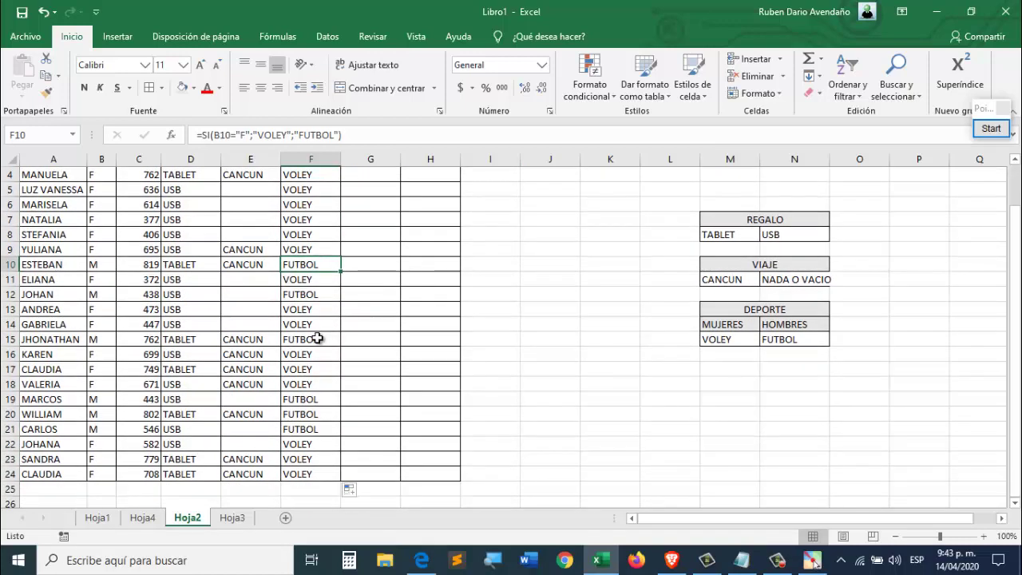
pyautogui.click(312, 403)
pyautogui.click(318, 414)
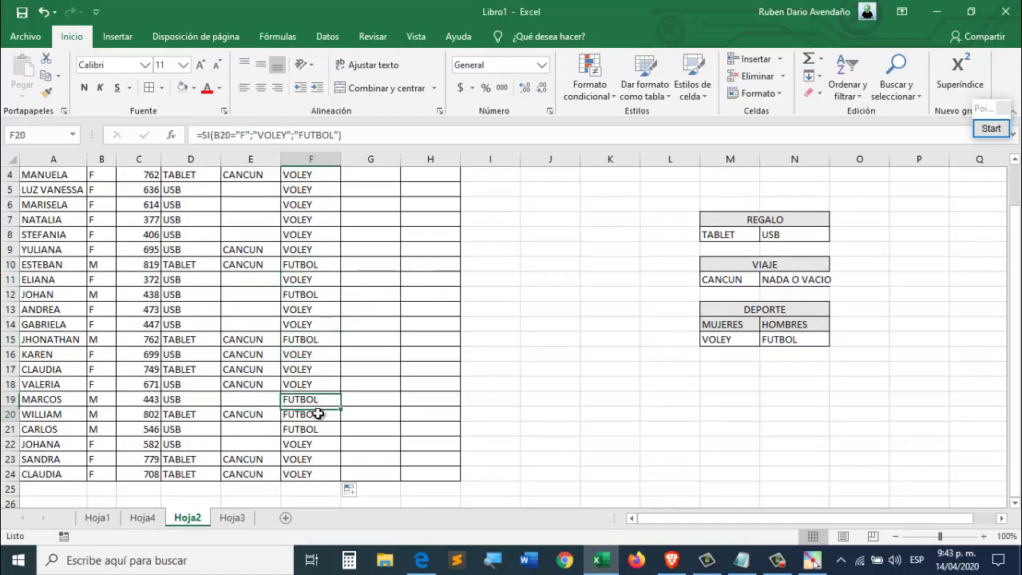
pyautogui.click(316, 427)
pyautogui.scroll(1, 319, 279)
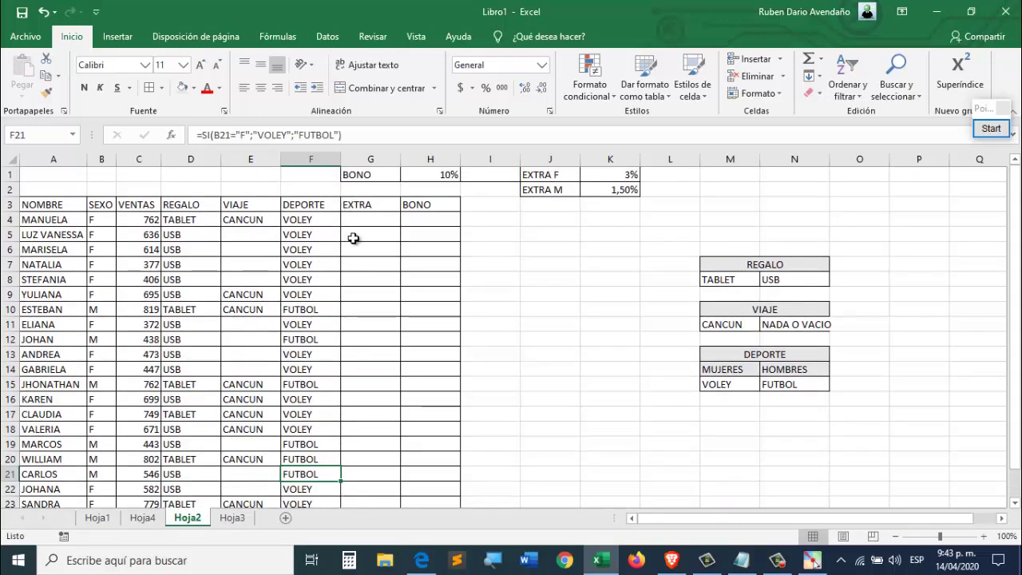
pyautogui.scroll(-1, 353, 238)
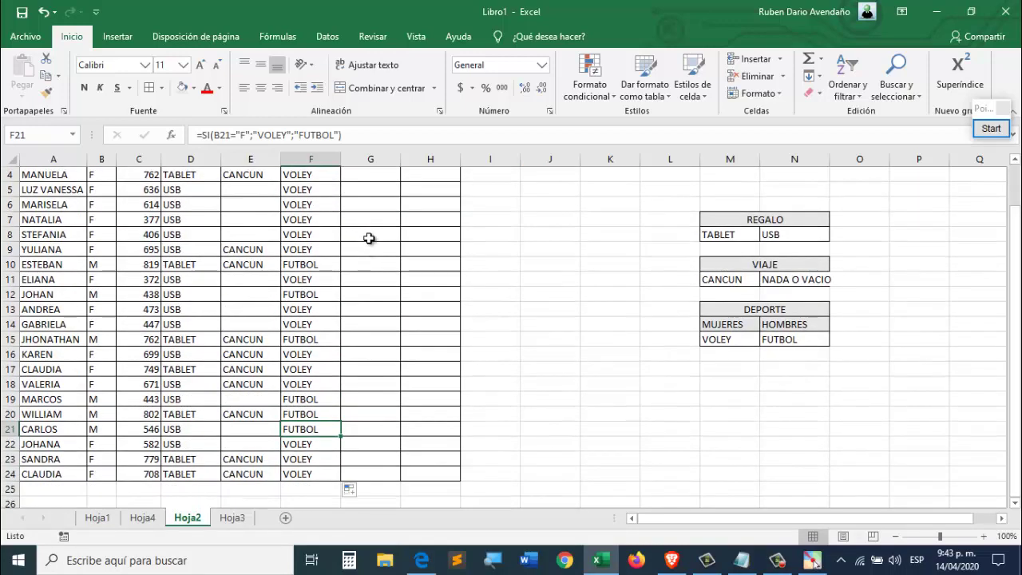
pyautogui.scroll(1, 370, 237)
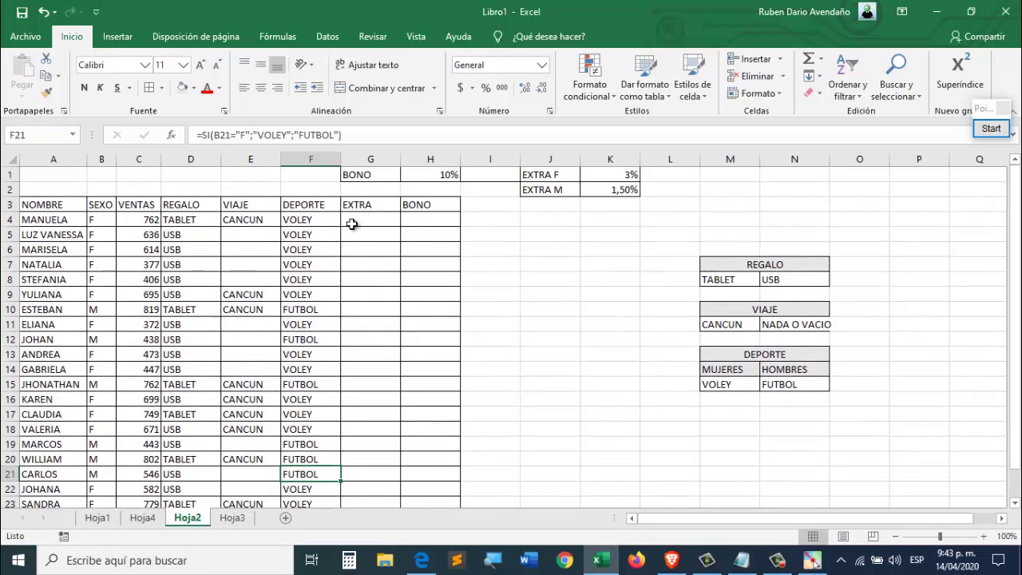
# - Review the logical test and the VOLEY and FUTBOL arguments of the formula in F4
pyautogui.click(310, 220)
pyautogui.doubleClick(313, 219)
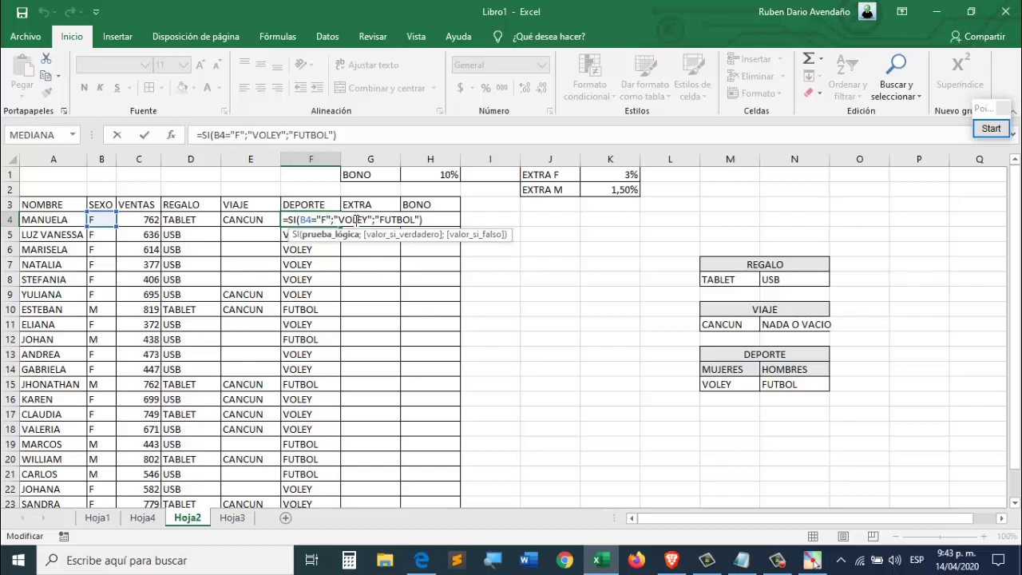
pyautogui.moveTo(367, 219); pyautogui.dragTo(338, 220)
pyautogui.click(384, 220)
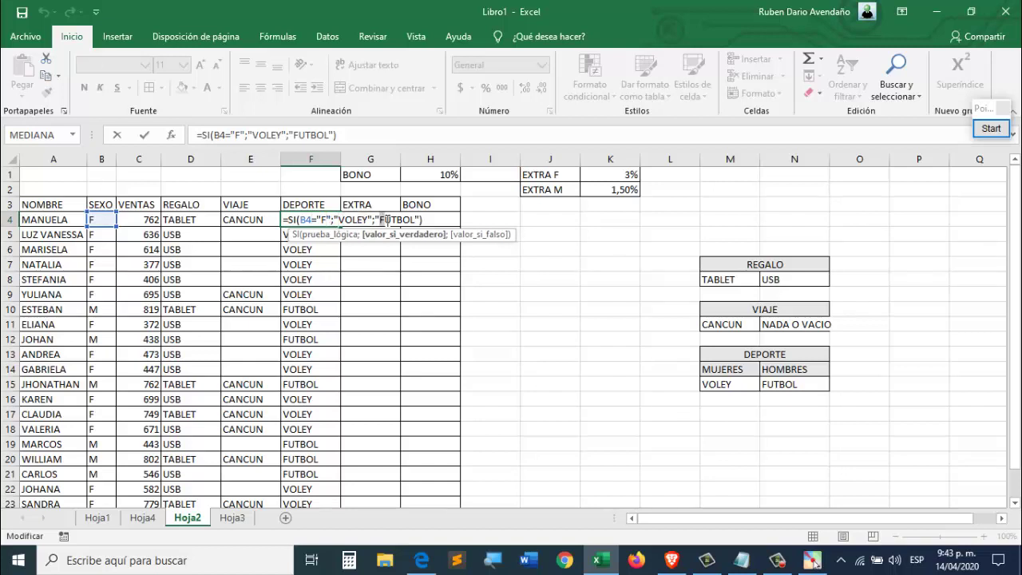
pyautogui.moveTo(412, 219); pyautogui.dragTo(416, 220)
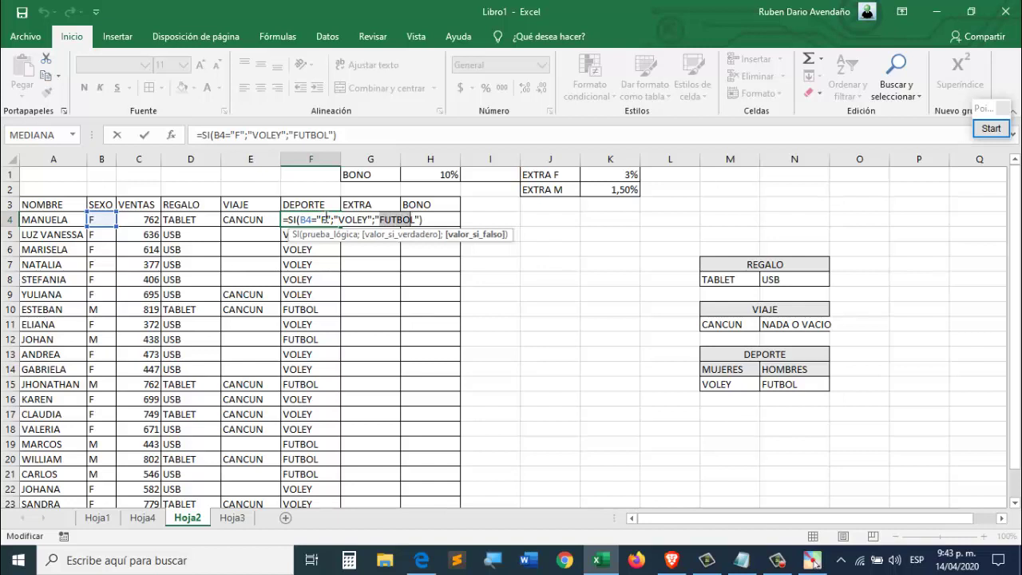
pyautogui.click(361, 220)
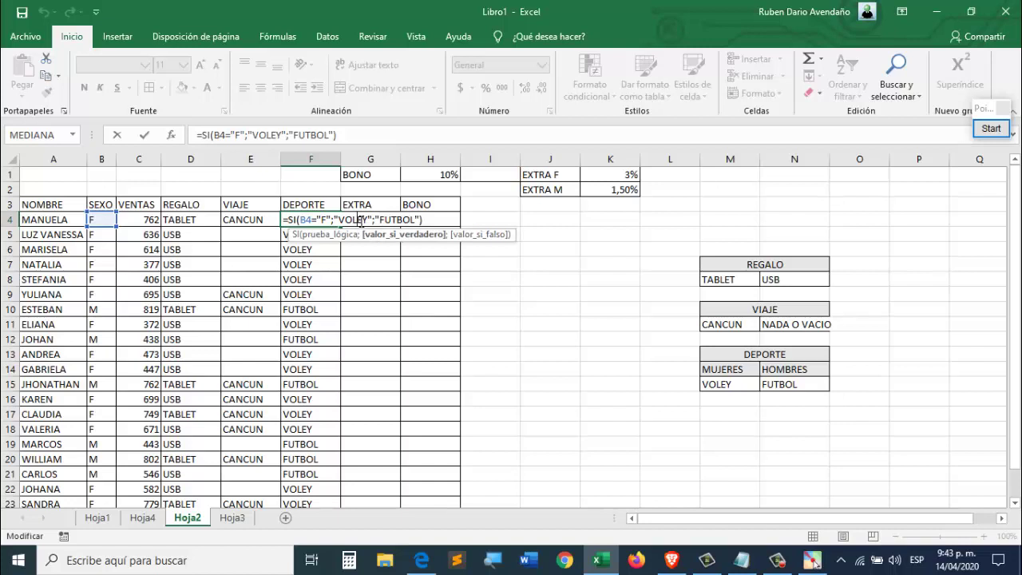
pyautogui.doubleClick(399, 220)
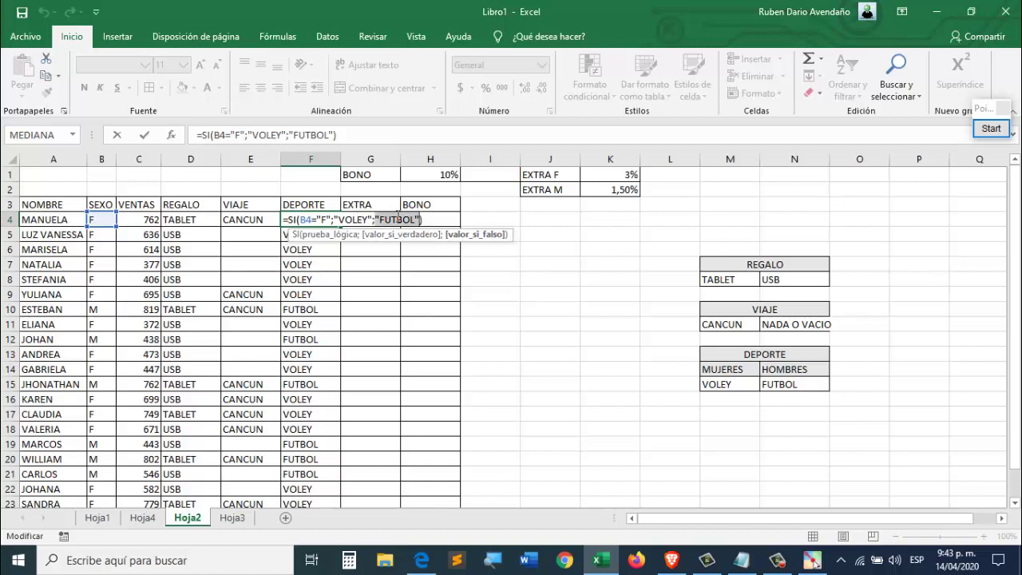
pyautogui.press('Return')
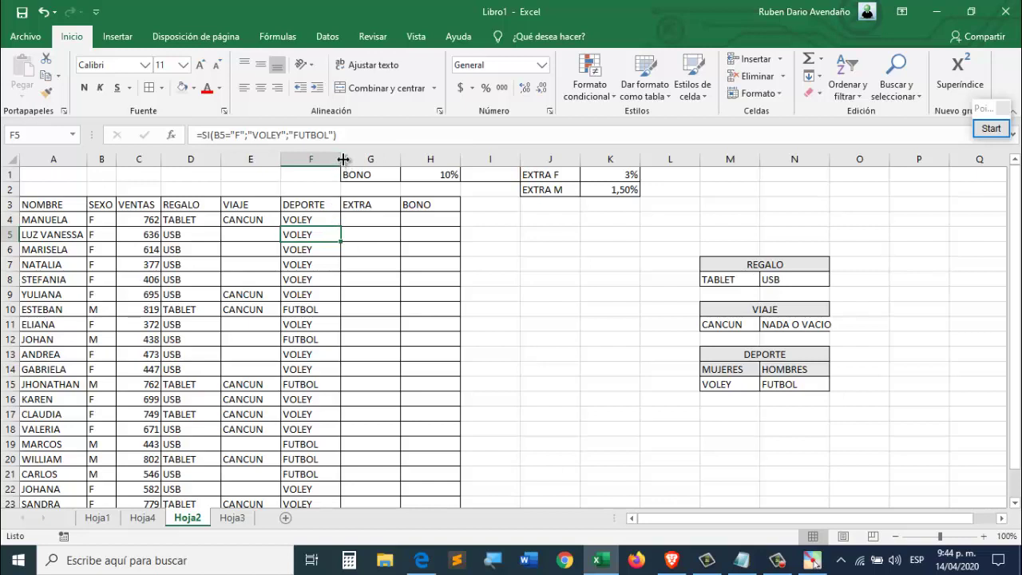
# - Narrow column F, which holds the DEPORTE values, slightly
pyautogui.moveTo(344, 160); pyautogui.dragTo(330, 160)
pyautogui.click(534, 326)
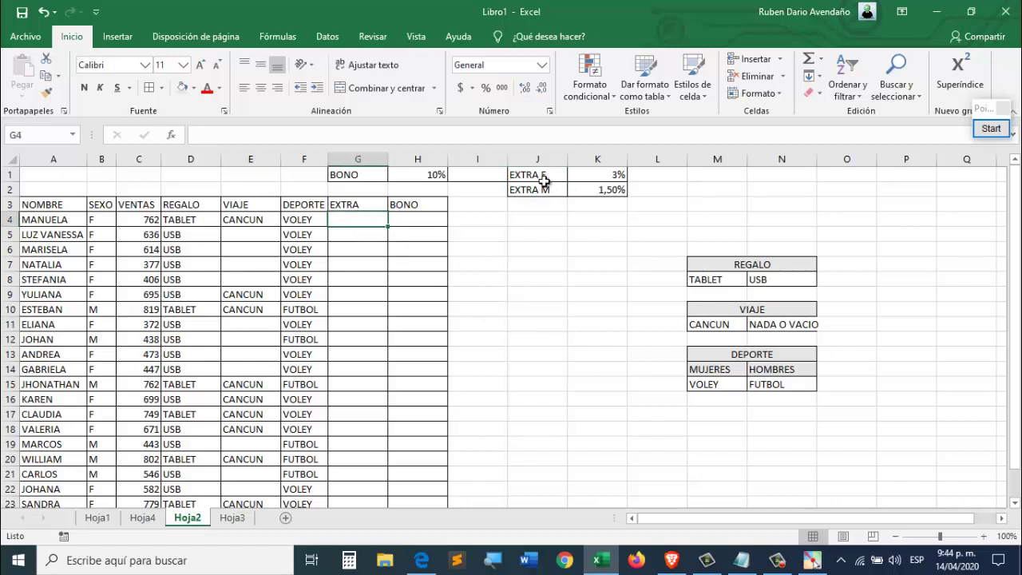
# - Examine the EXTRA F and EXTRA M percentages in J1:K2 that apply to the EXTRA column
pyautogui.moveTo(542, 175); pyautogui.dragTo(600, 196)
pyautogui.click(558, 233)
pyautogui.click(539, 215)
pyautogui.click(645, 178)
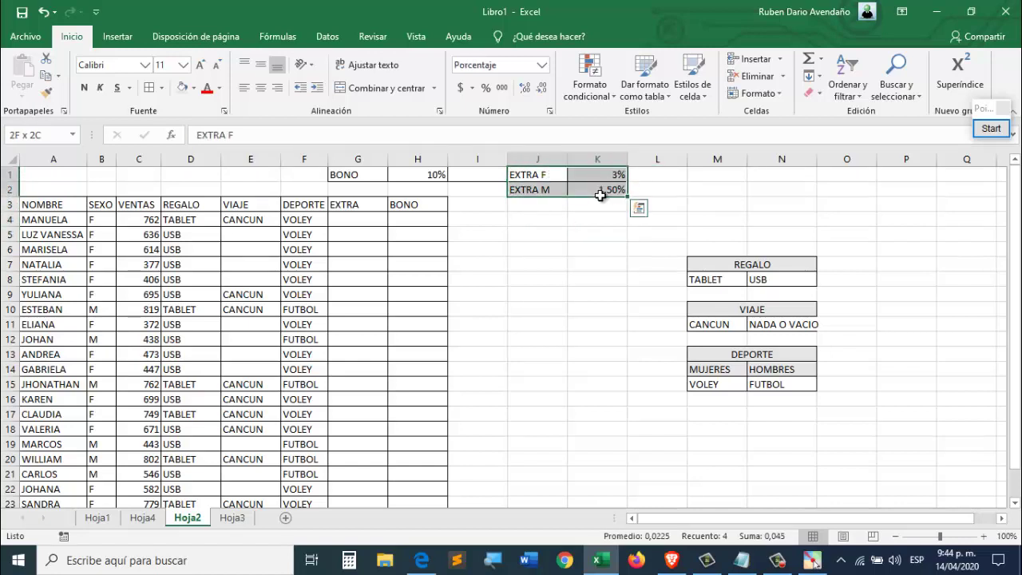
pyautogui.click(542, 248)
pyautogui.click(616, 175)
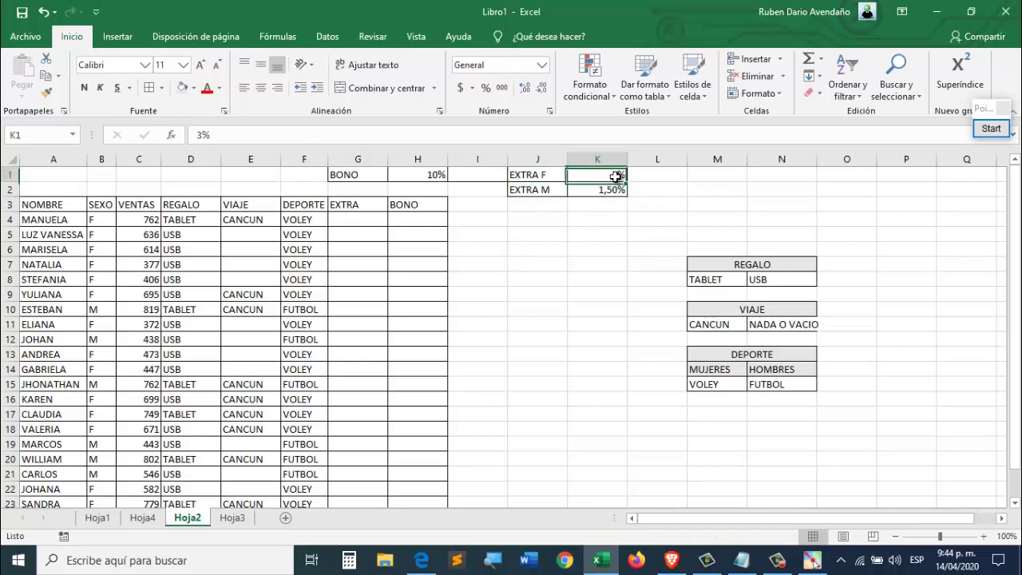
pyautogui.click(358, 219)
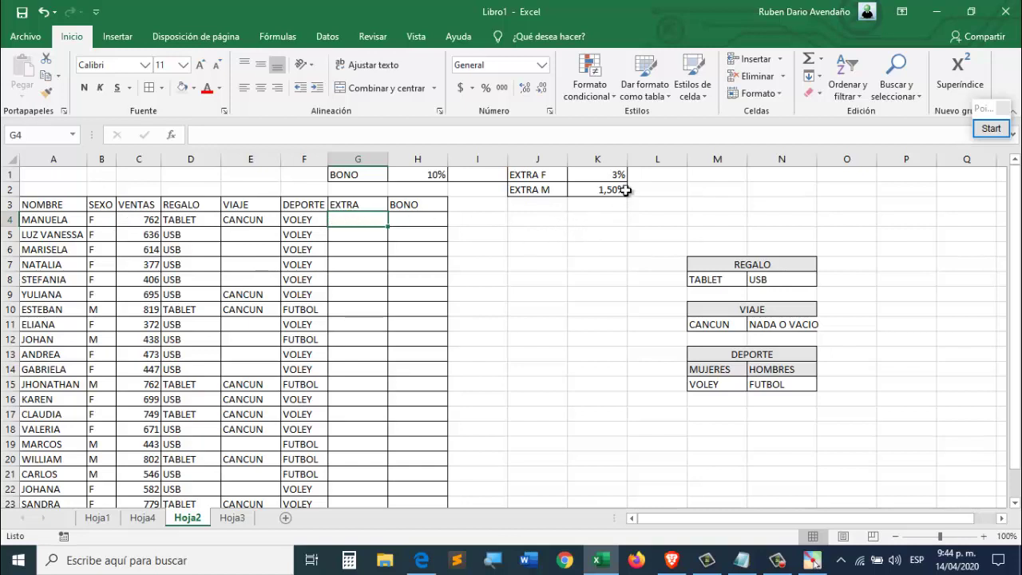
pyautogui.moveTo(615, 174); pyautogui.dragTo(616, 189)
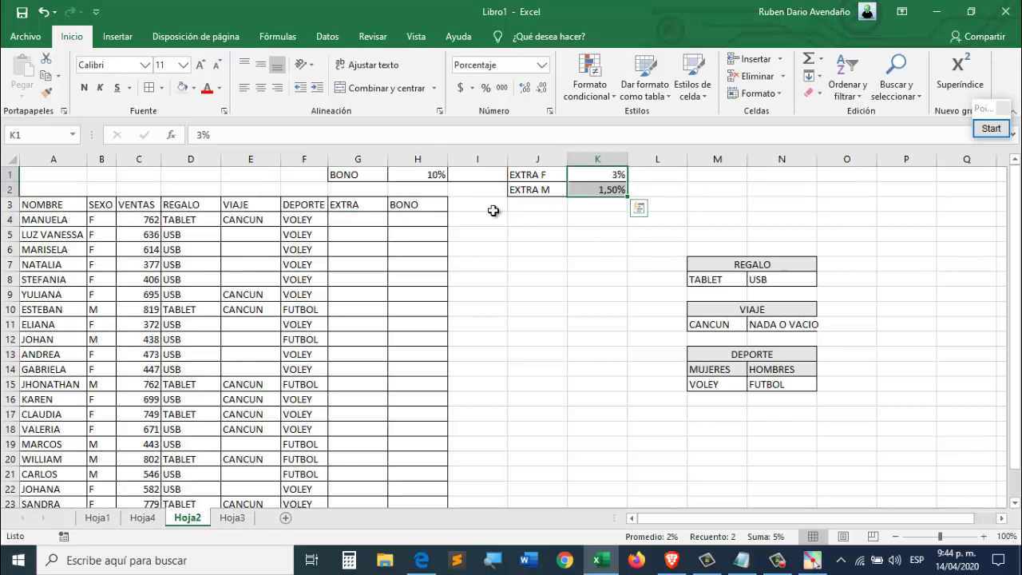
# - Begin the EXTRA formula in G4 as =SI(B4="F";C4*$K$1, with the EXTRA F percentage as an absolute reference
pyautogui.click(344, 221)
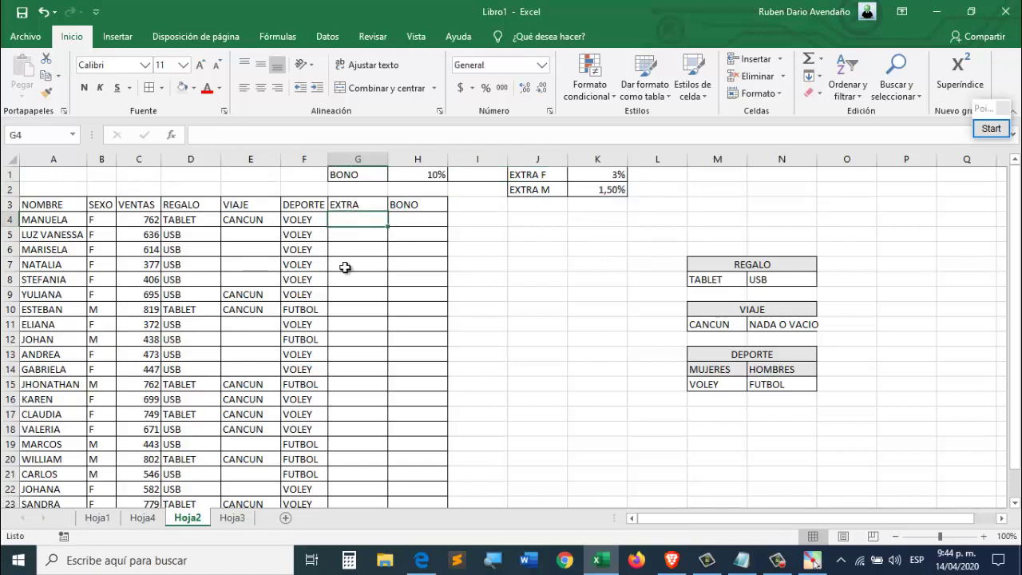
pyautogui.write('=SI(')
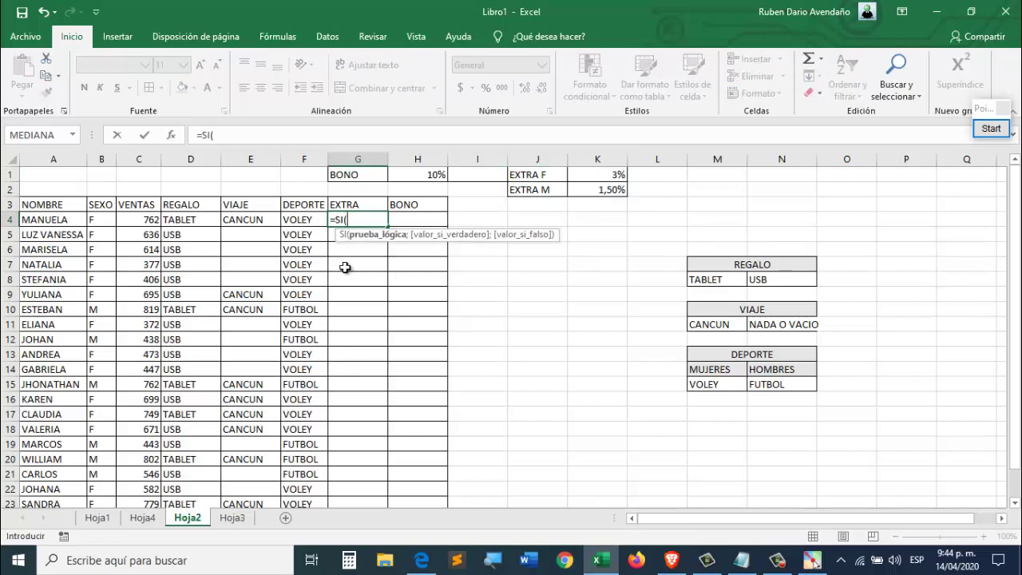
pyautogui.click(98, 221)
pyautogui.write('="F')
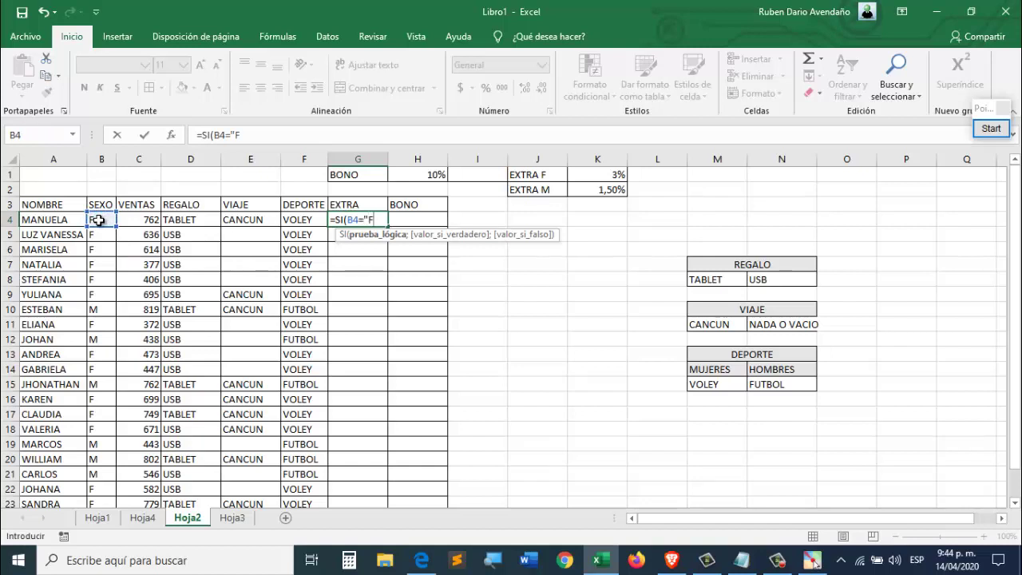
pyautogui.write('";')
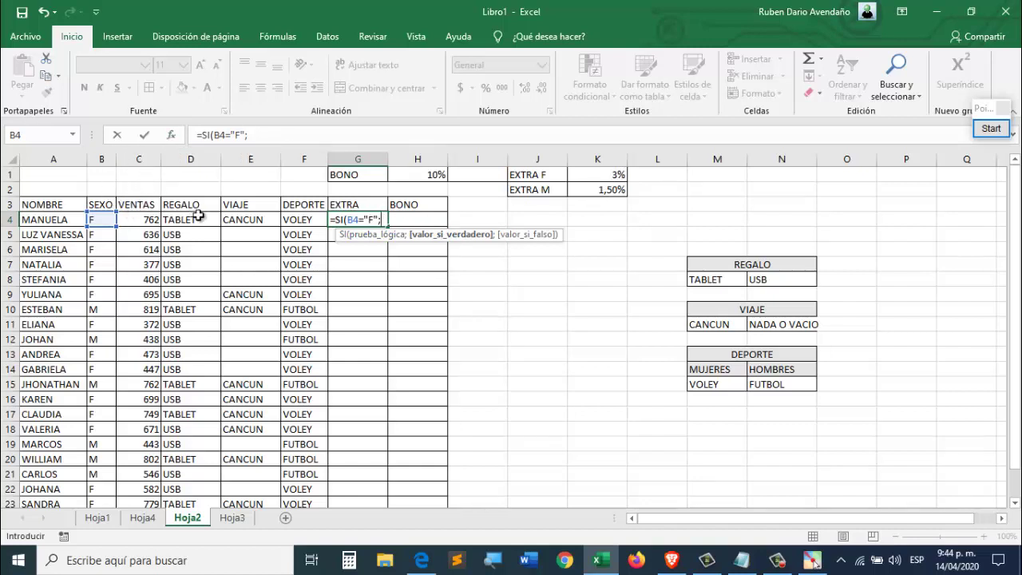
pyautogui.click(142, 220)
pyautogui.write('*')
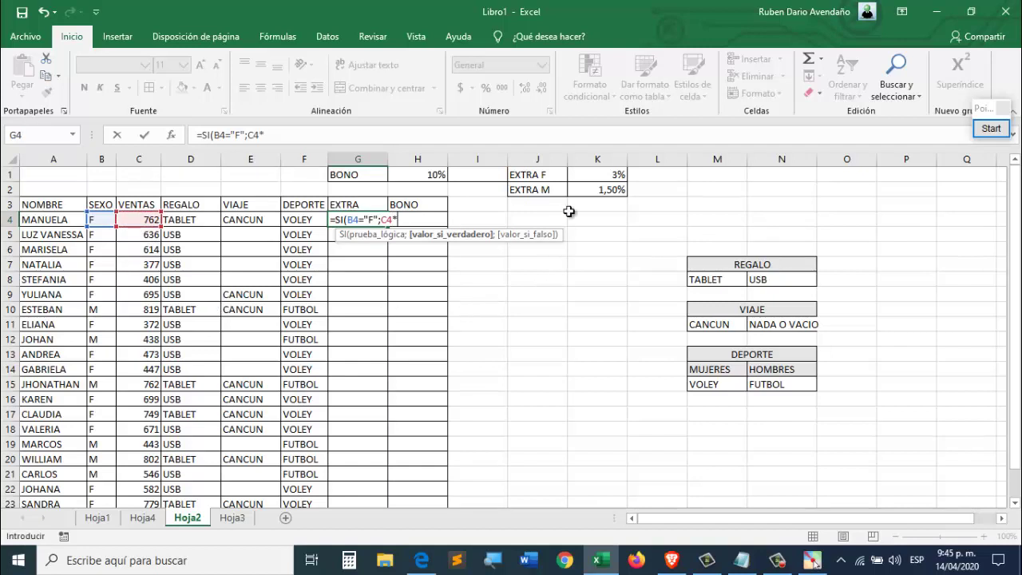
pyautogui.click(603, 175)
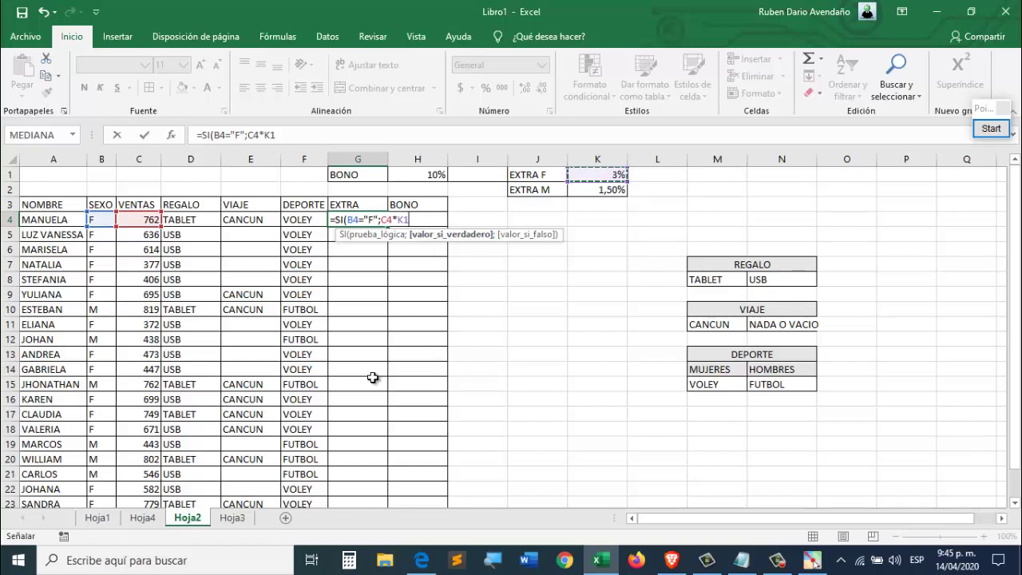
pyautogui.press('F4')
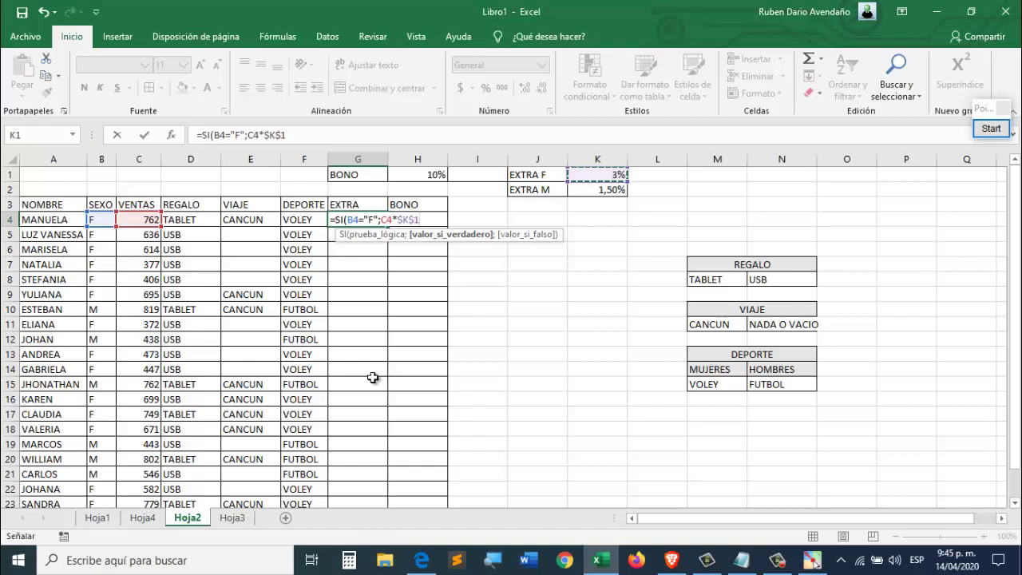
# - Complete the G4 formula with C4*$K$2 as the false value, making it =SI(B4="F";C4*$K$1;C4*$K$2)
pyautogui.write(';')
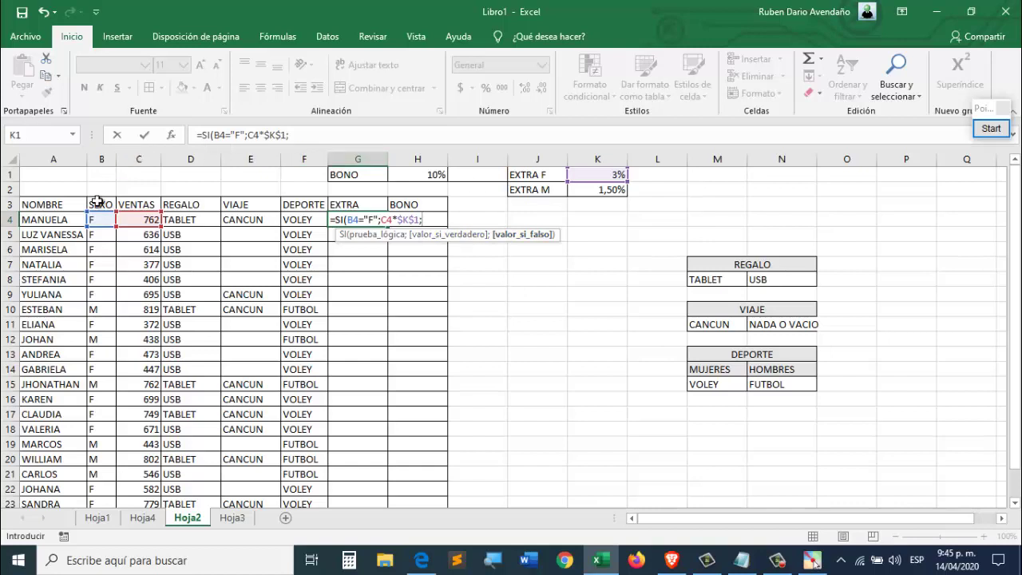
pyautogui.click(144, 219)
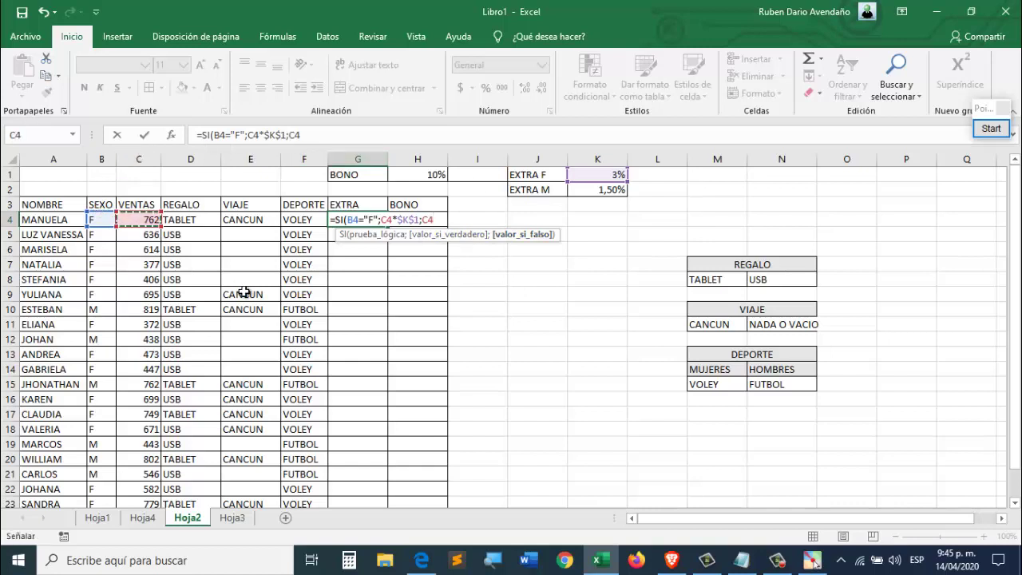
pyautogui.write('*')
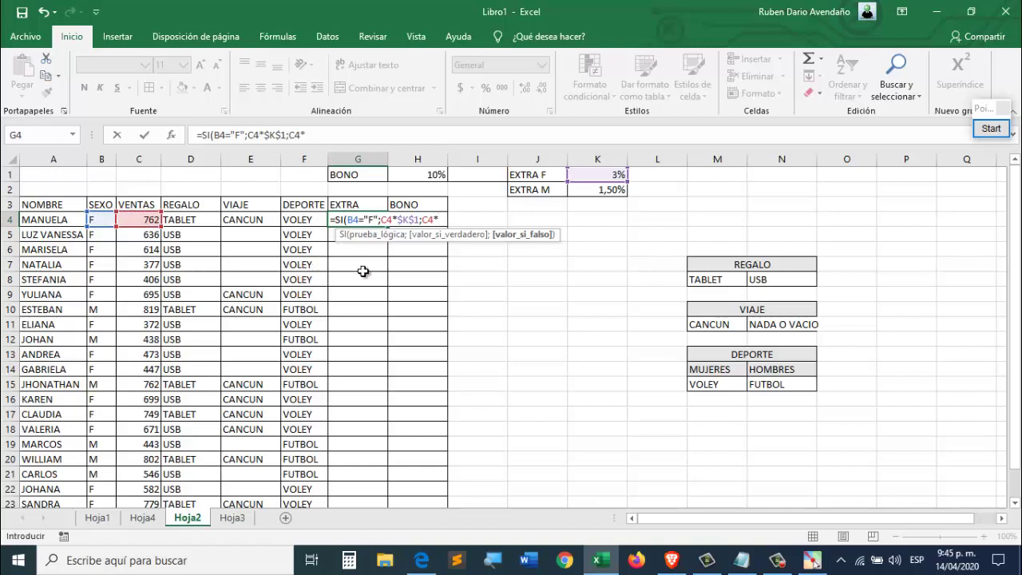
pyautogui.click(622, 194)
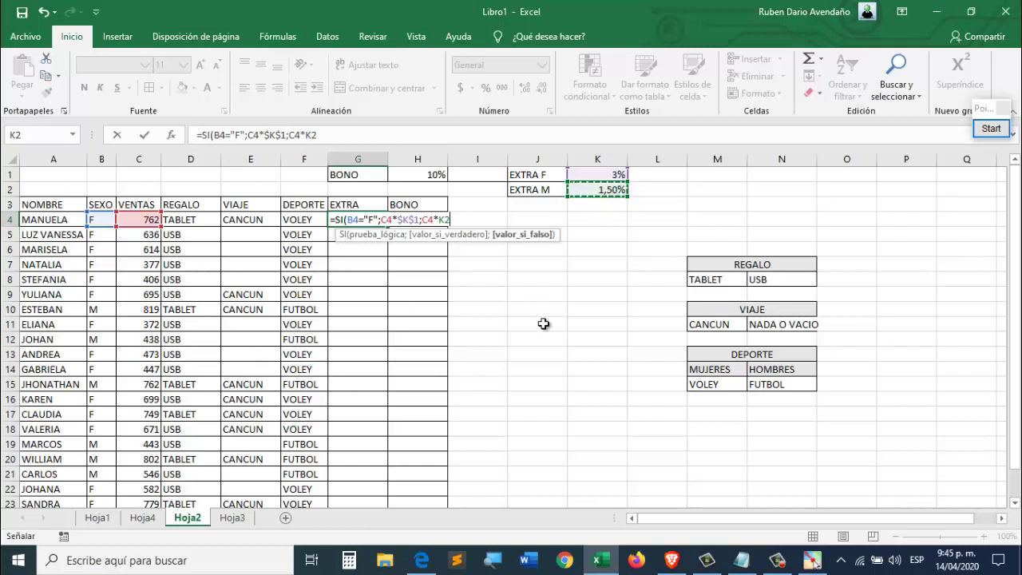
pyautogui.press('F4')
pyautogui.write(')')
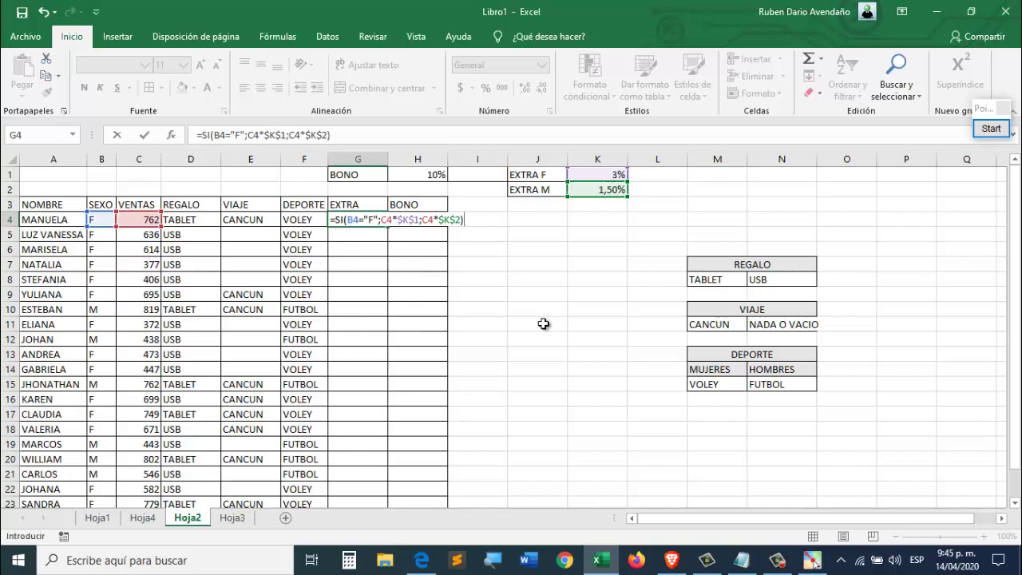
pyautogui.press('Return')
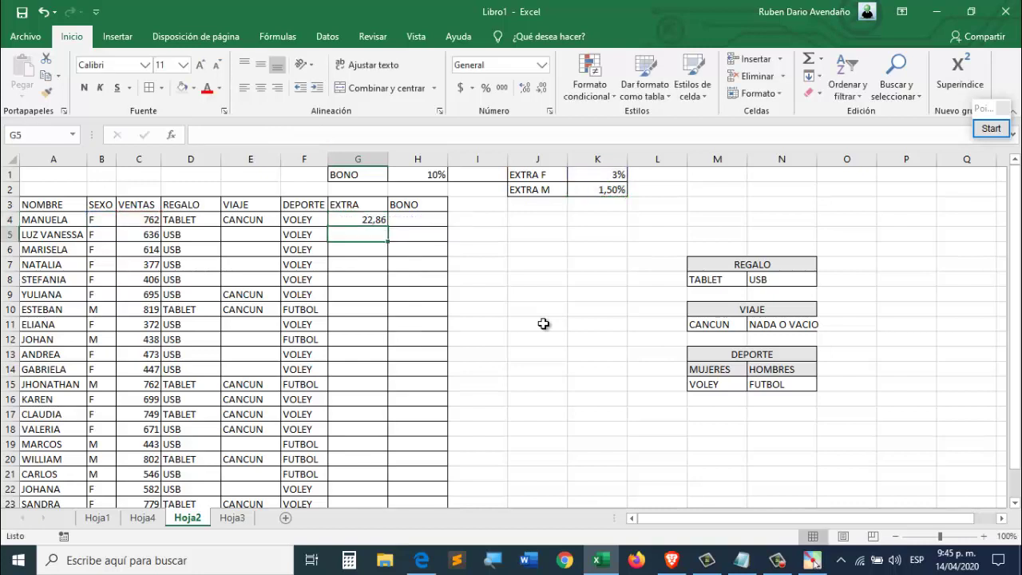
# - Fill the G4 formula down the EXTRA column and check the formulas in G4 and G10
pyautogui.click(366, 216)
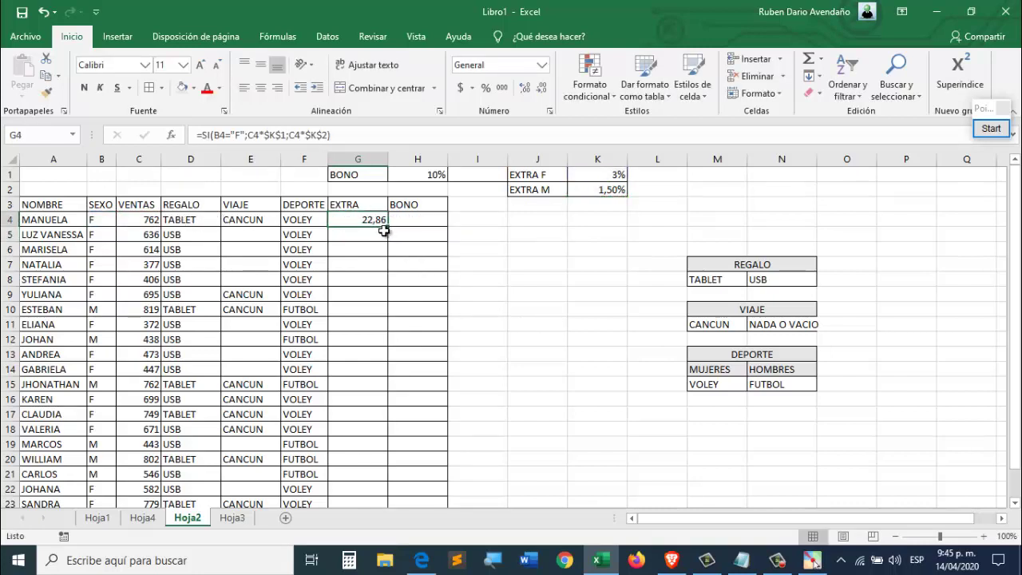
pyautogui.doubleClick(387, 226)
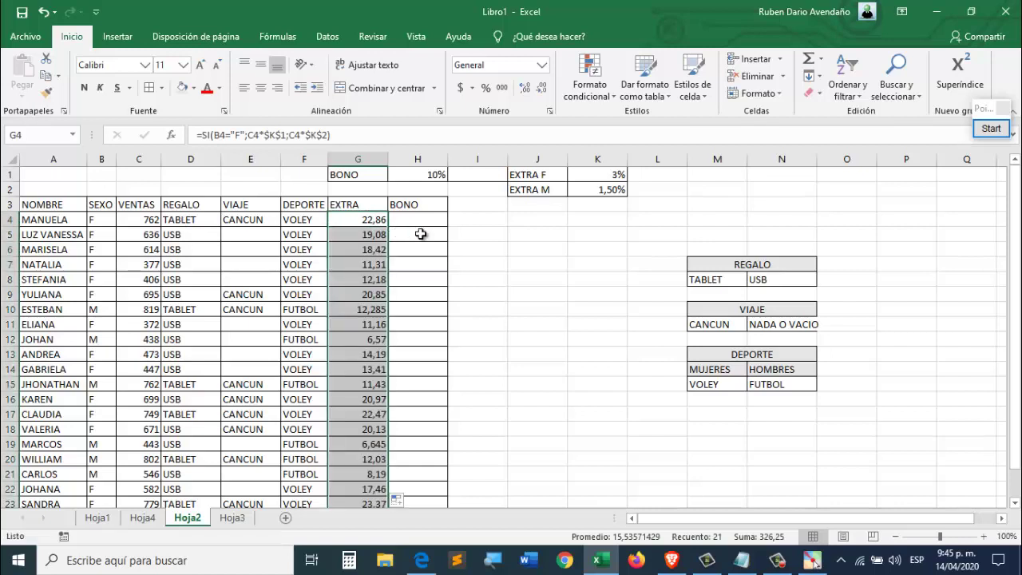
pyautogui.click(360, 224)
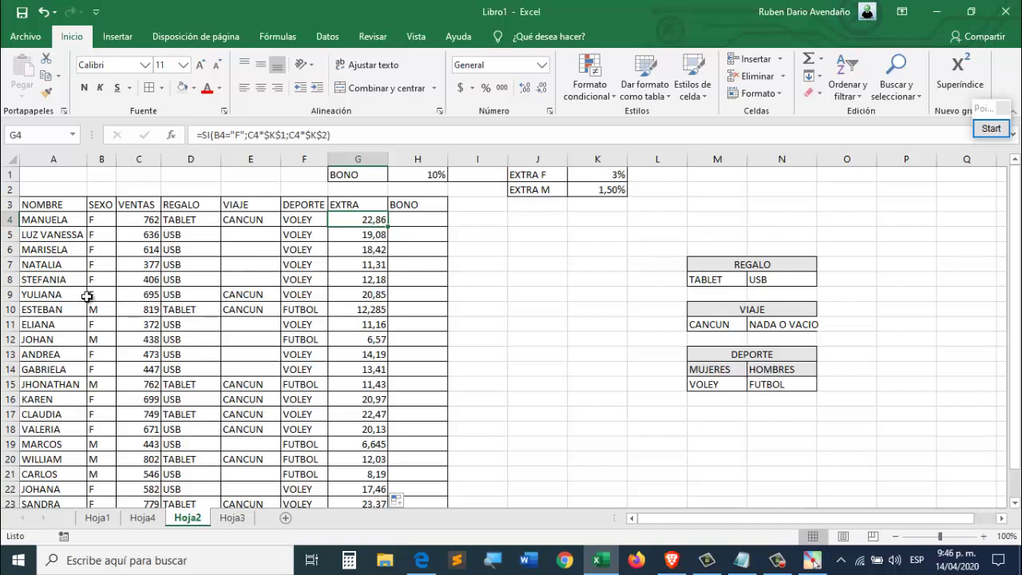
pyautogui.click(373, 310)
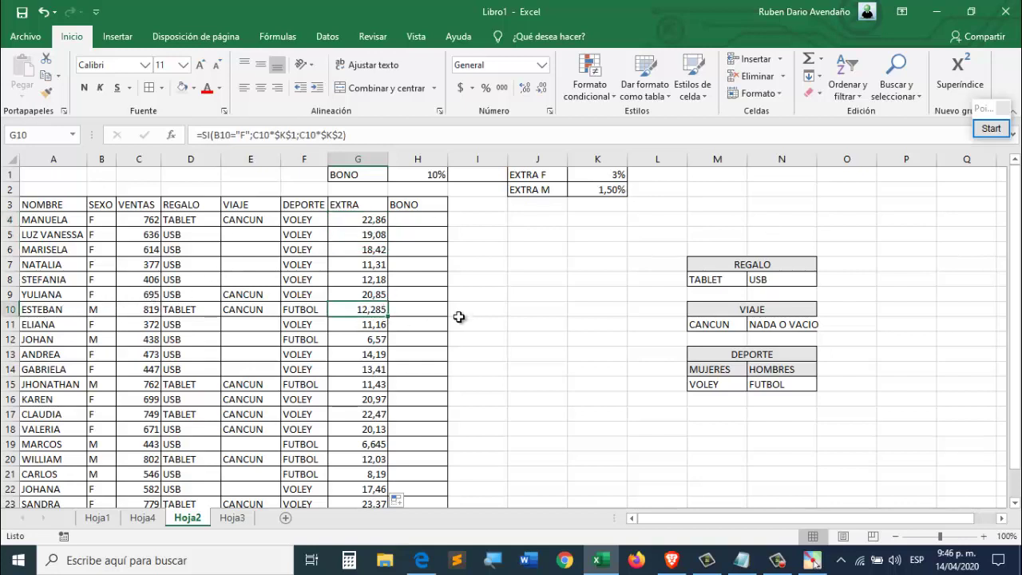
# - Format the EXTRA values in G4:G24 with two decimals and fit column G slightly wider than its contents
pyautogui.moveTo(380, 223); pyautogui.dragTo(361, 475)
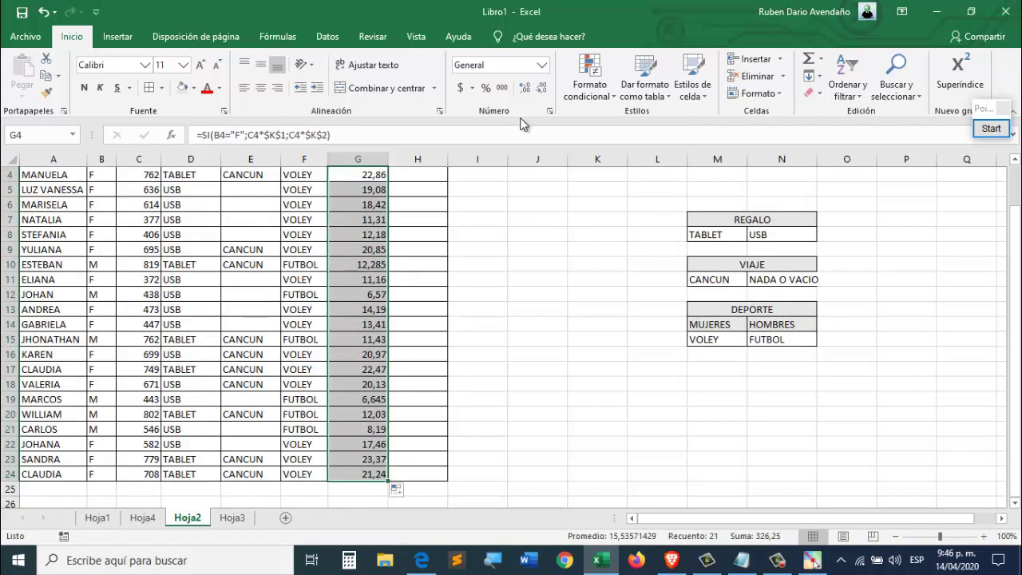
pyautogui.click(542, 90)
pyautogui.click(525, 88)
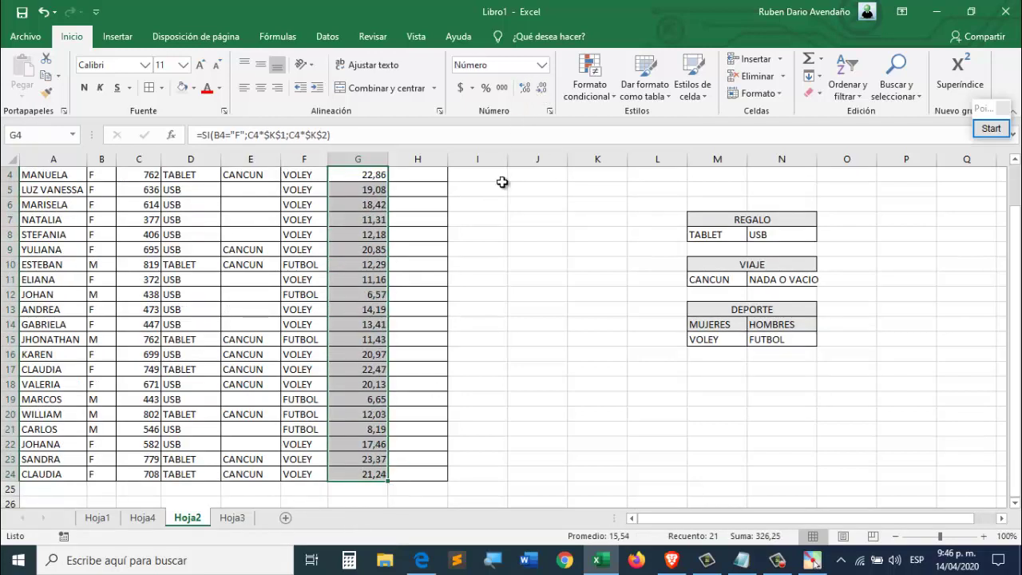
pyautogui.click(489, 226)
pyautogui.scroll(1, 504, 240)
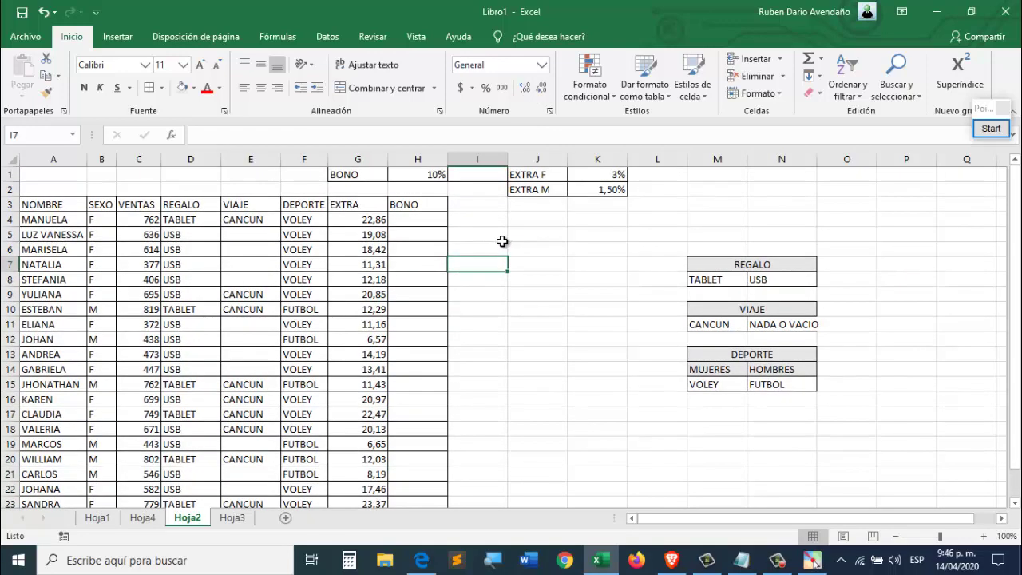
pyautogui.doubleClick(388, 159)
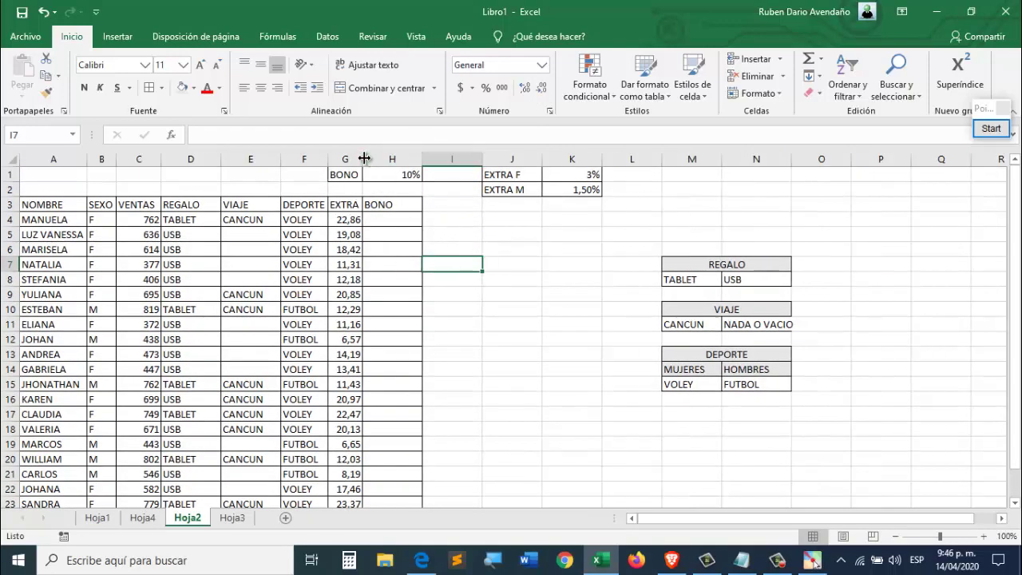
pyautogui.moveTo(364, 159); pyautogui.dragTo(369, 159)
# - Review the BONO percentage in G1:H1 and begin the formula in H4 with the test =SI(C4>=750;
pyautogui.click(401, 218)
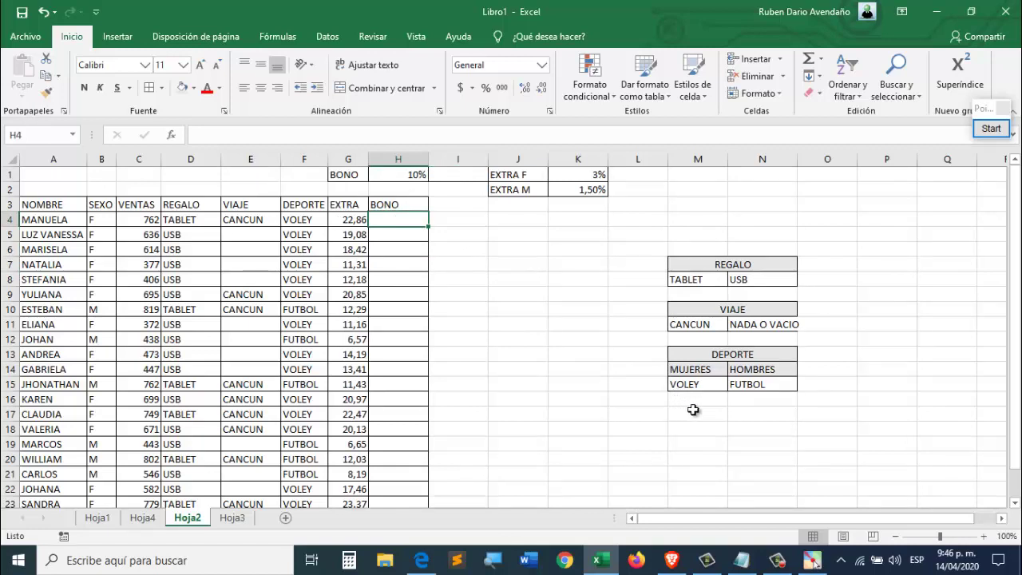
pyautogui.moveTo(340, 181); pyautogui.dragTo(408, 177)
pyautogui.click(404, 221)
pyautogui.moveTo(361, 174); pyautogui.dragTo(400, 176)
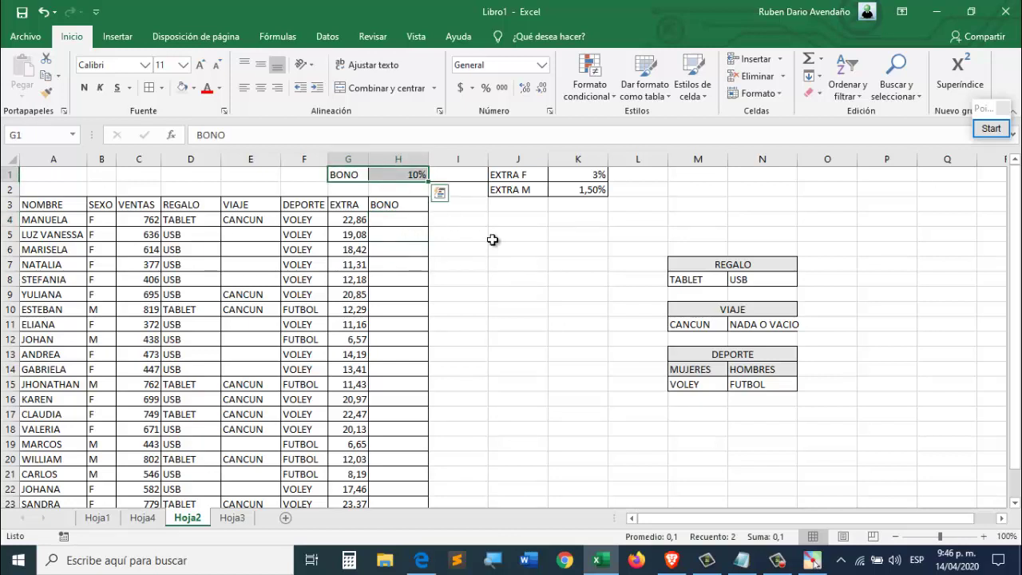
pyautogui.click(380, 219)
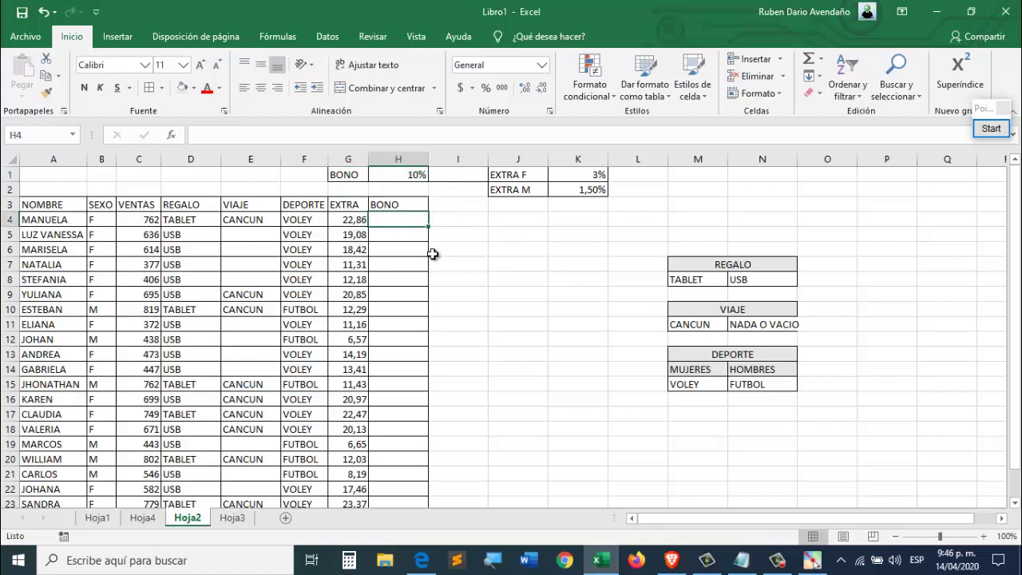
pyautogui.write('=')
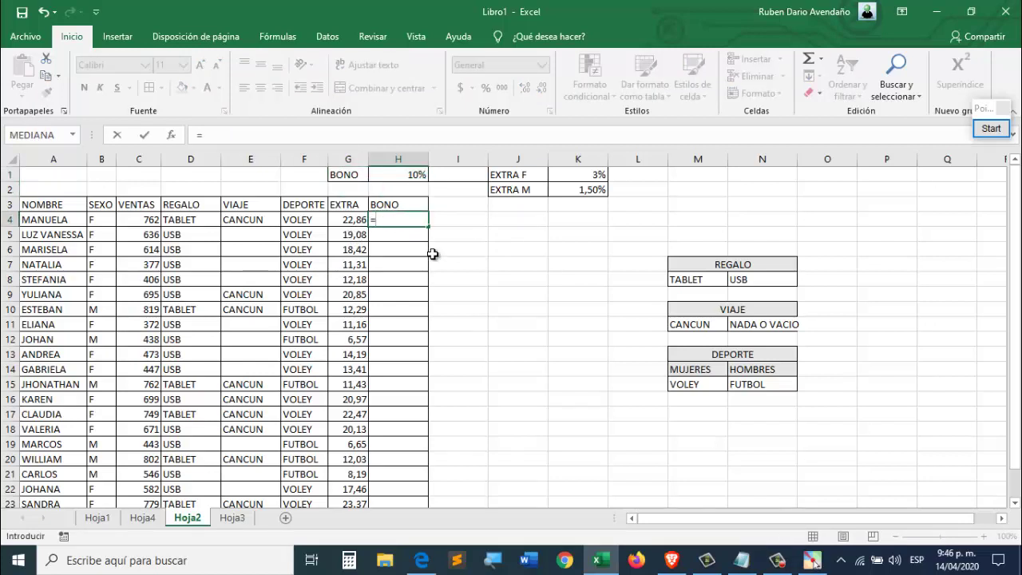
pyautogui.write('SI(')
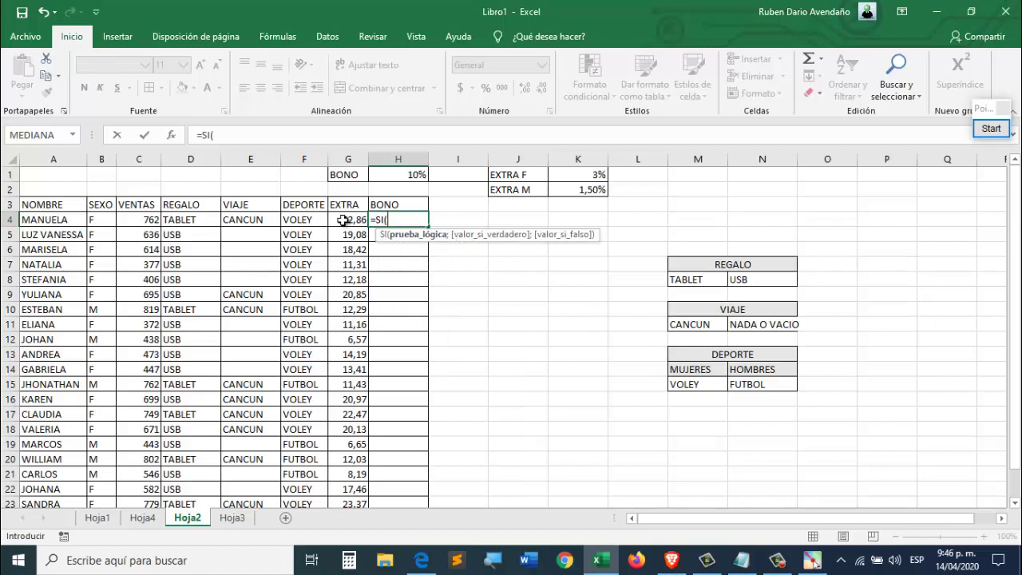
pyautogui.click(141, 210)
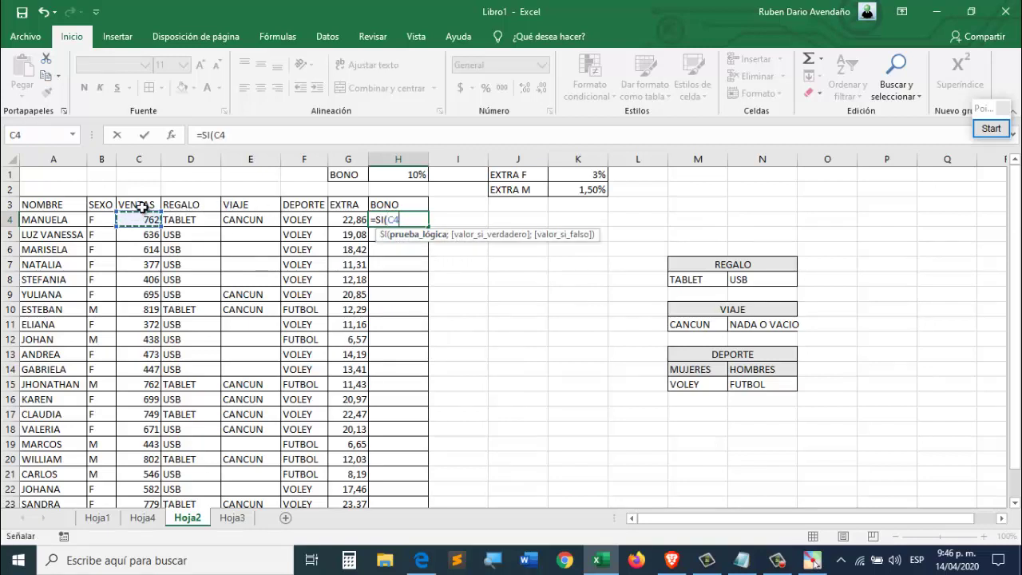
pyautogui.write('>=750')
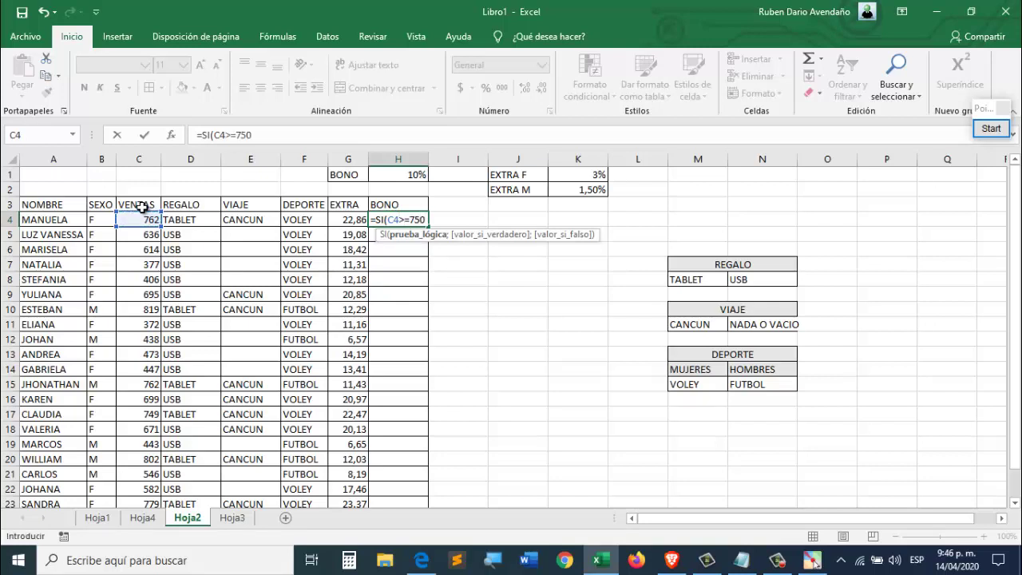
pyautogui.write(';')
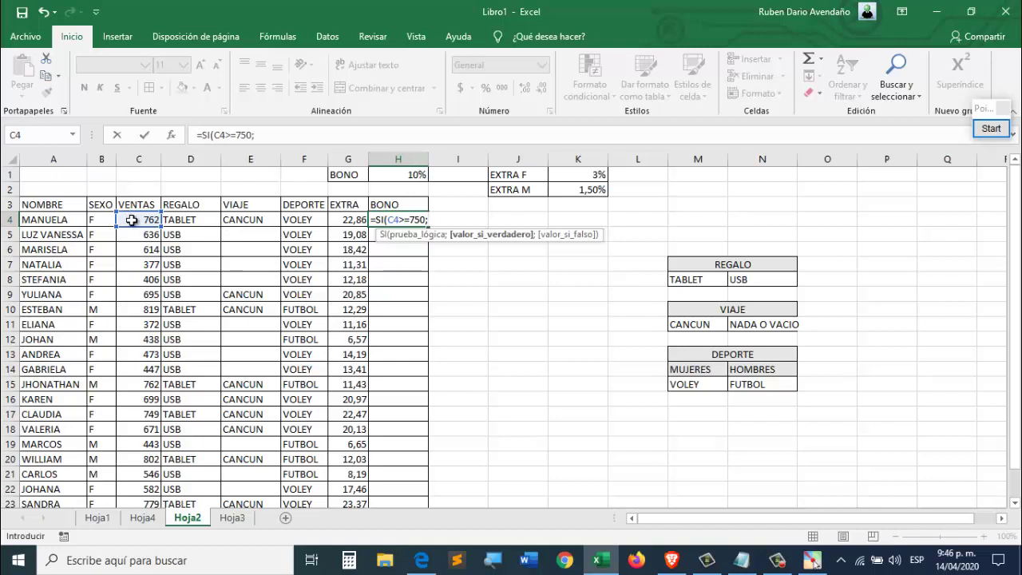
# - Complete the H4 formula with C4*$H$1 as the true value and an empty text "" as the false value
pyautogui.click(140, 218)
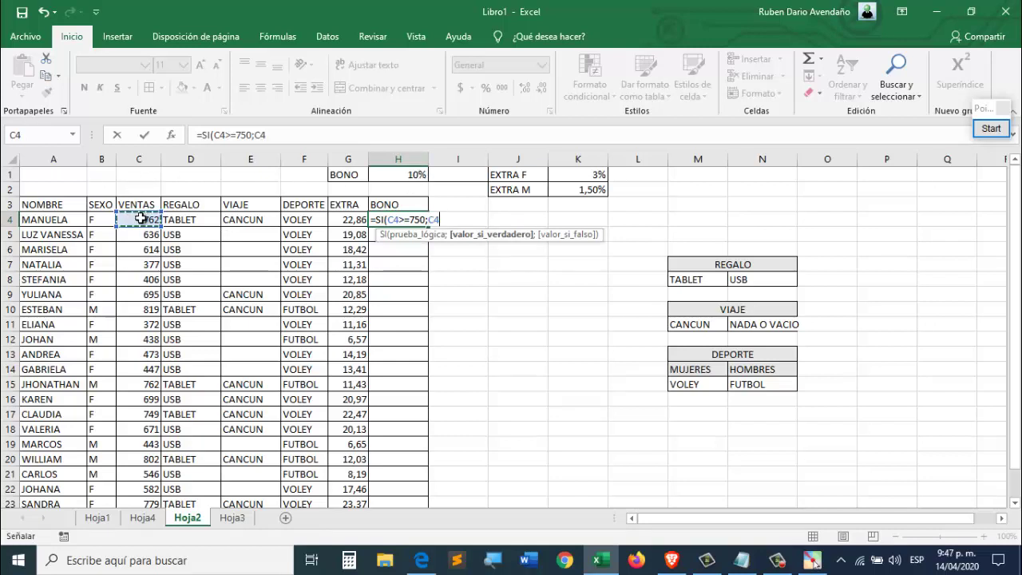
pyautogui.write('*')
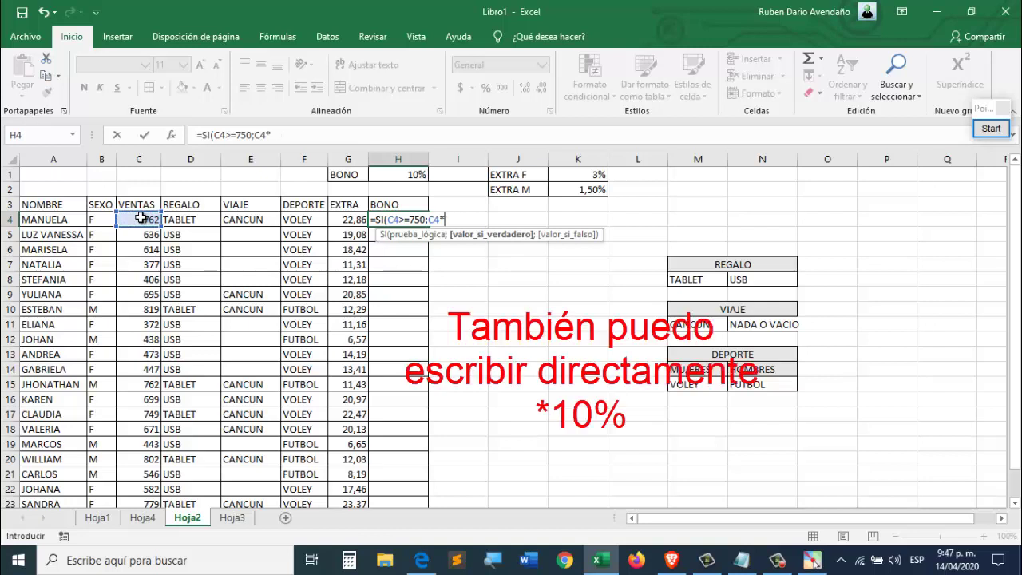
pyautogui.click(408, 174)
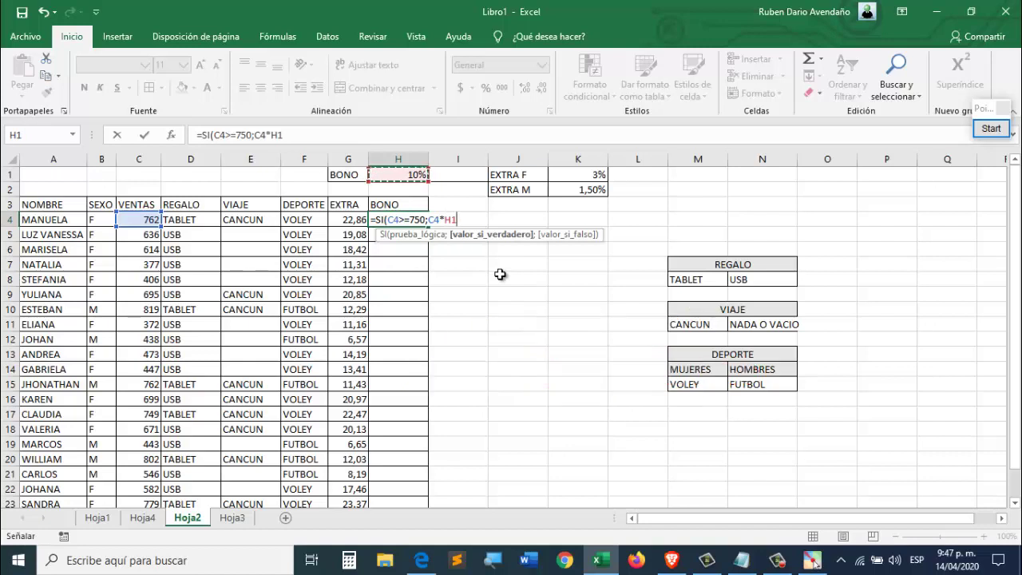
pyautogui.press('F4')
pyautogui.write(';')
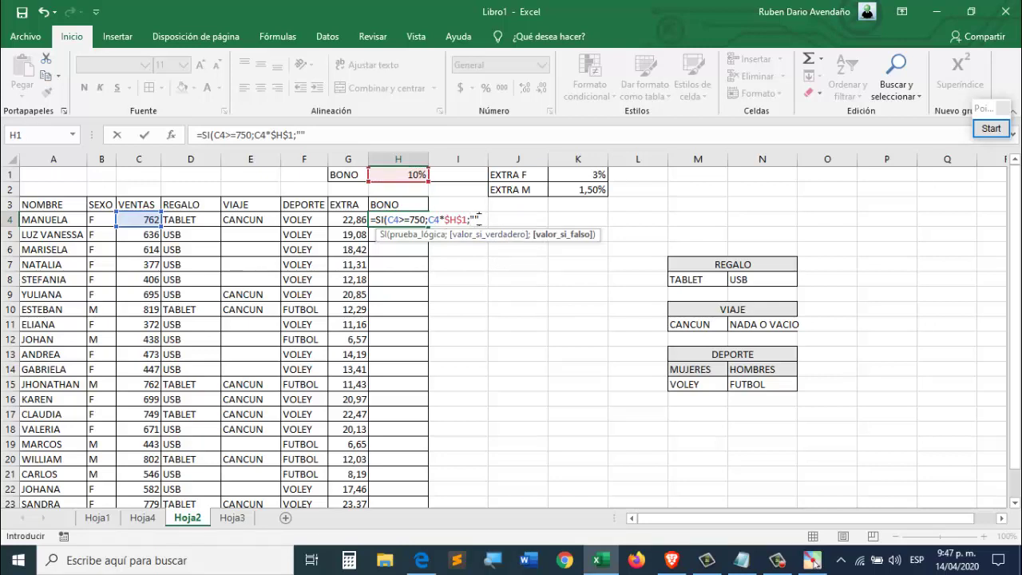
pyautogui.write('"")')
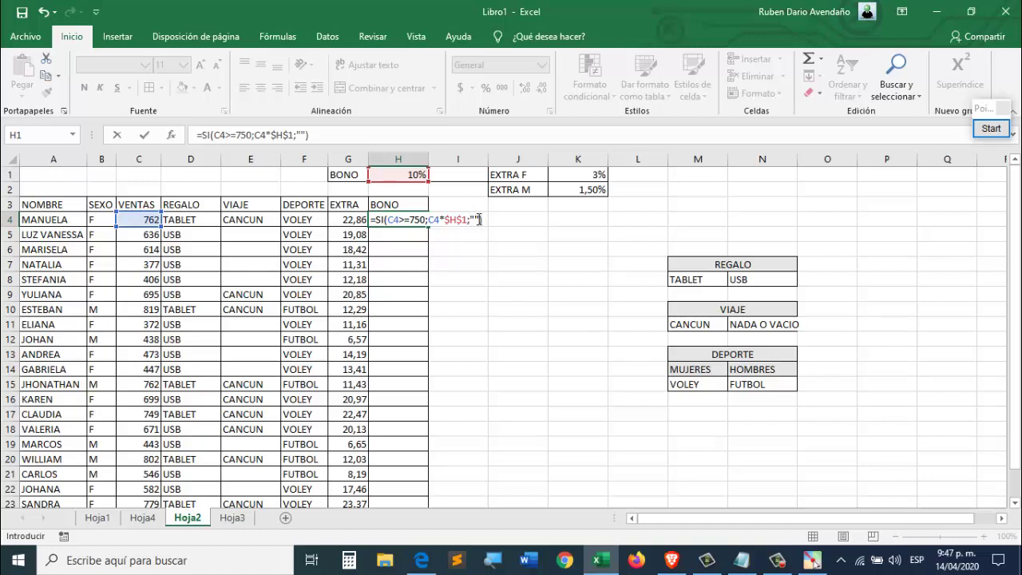
pyautogui.press('Return')
pyautogui.click(412, 220)
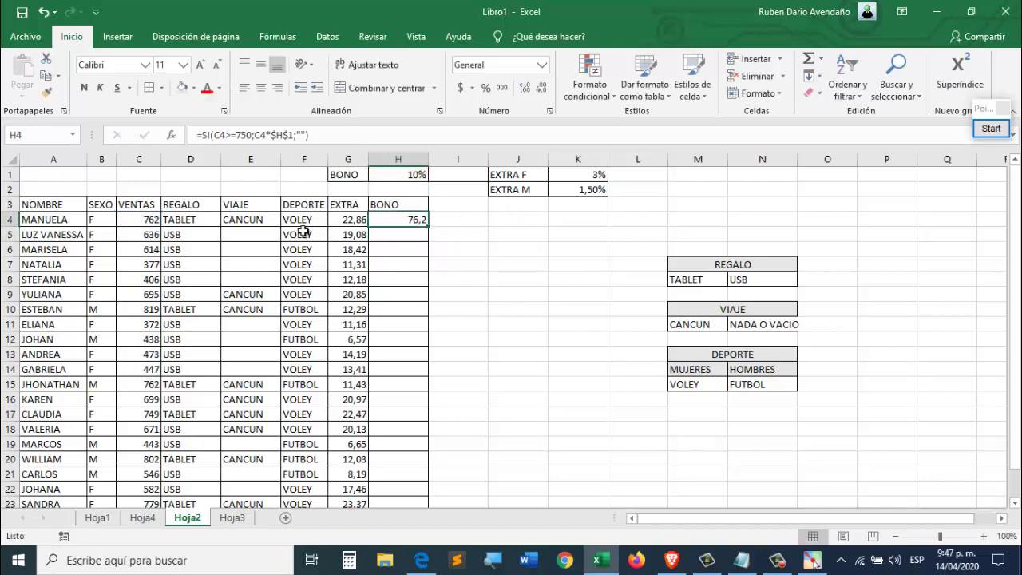
# - Fill the H4 formula down the BONO column to row 24 and check the results
pyautogui.moveTo(428, 228); pyautogui.dragTo(428, 228)
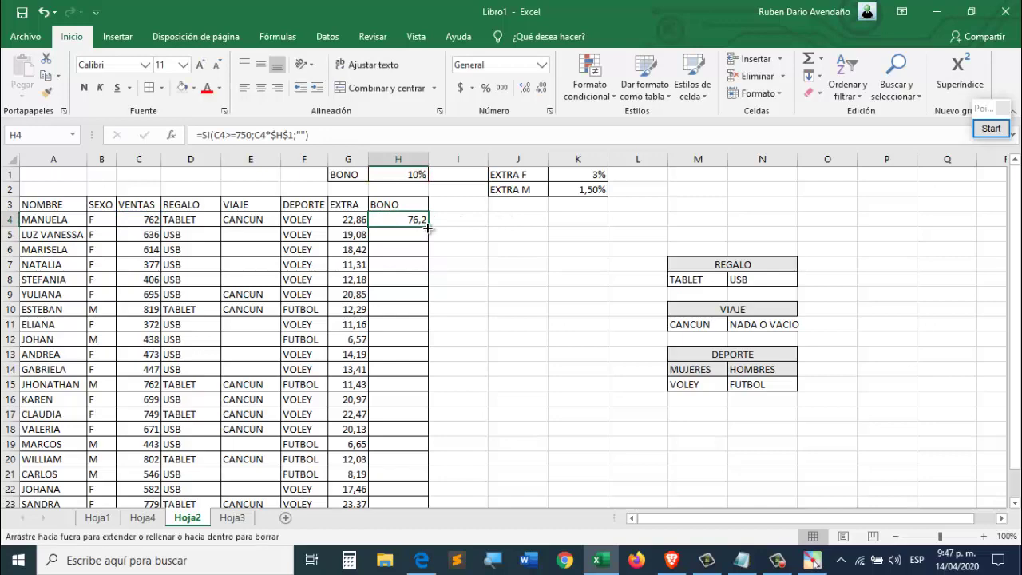
pyautogui.doubleClick(428, 228)
pyautogui.scroll(-2, 519, 290)
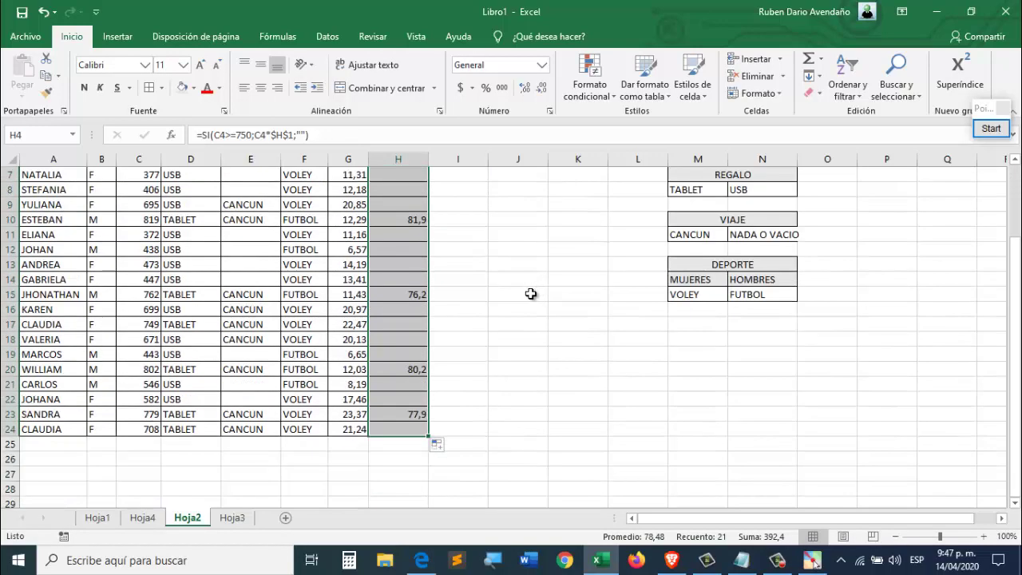
pyautogui.scroll(2, 528, 292)
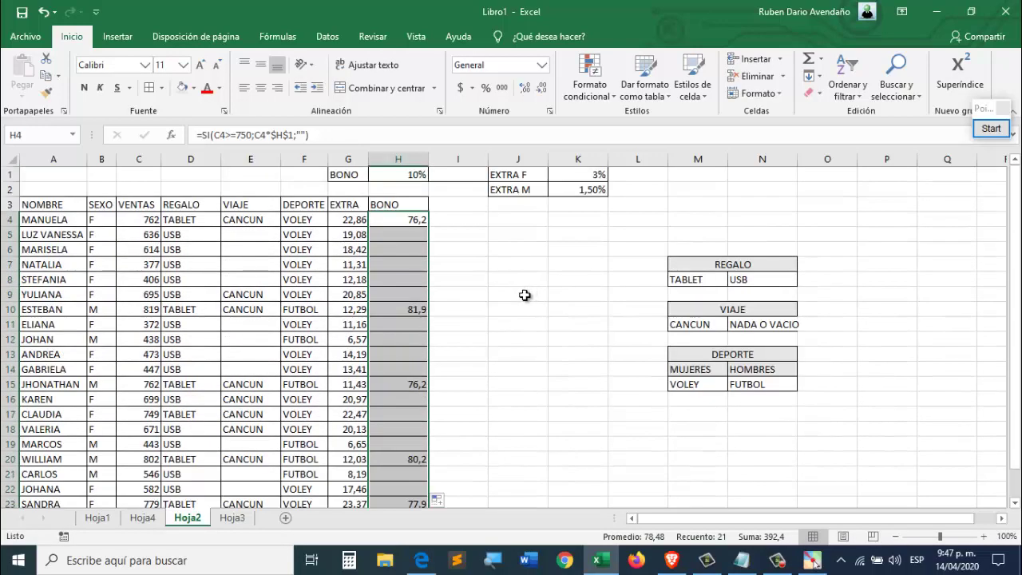
pyautogui.click(481, 276)
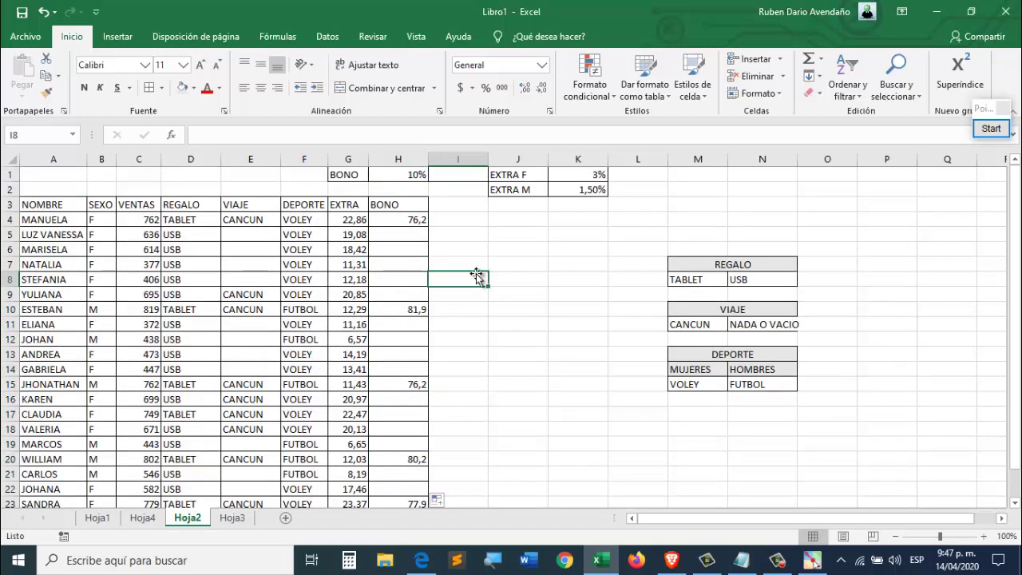
# - Add the heading REGALO2 in I3 beside the BONO column
pyautogui.click(462, 235)
pyautogui.click(448, 222)
pyautogui.click(439, 205)
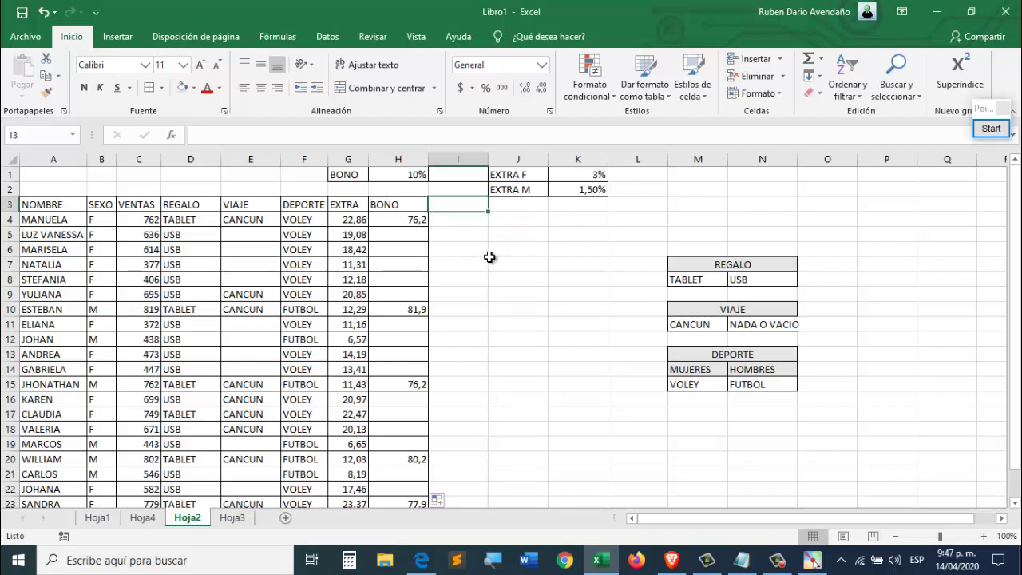
pyautogui.click(502, 231)
pyautogui.click(460, 205)
pyautogui.write('RE')
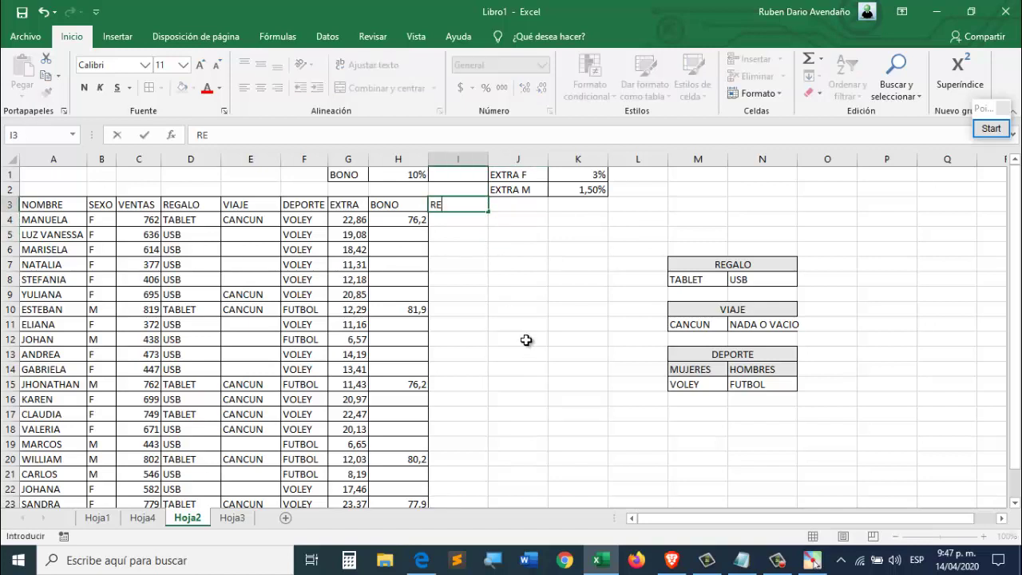
pyautogui.write('GALO2')
pyautogui.press('Return')
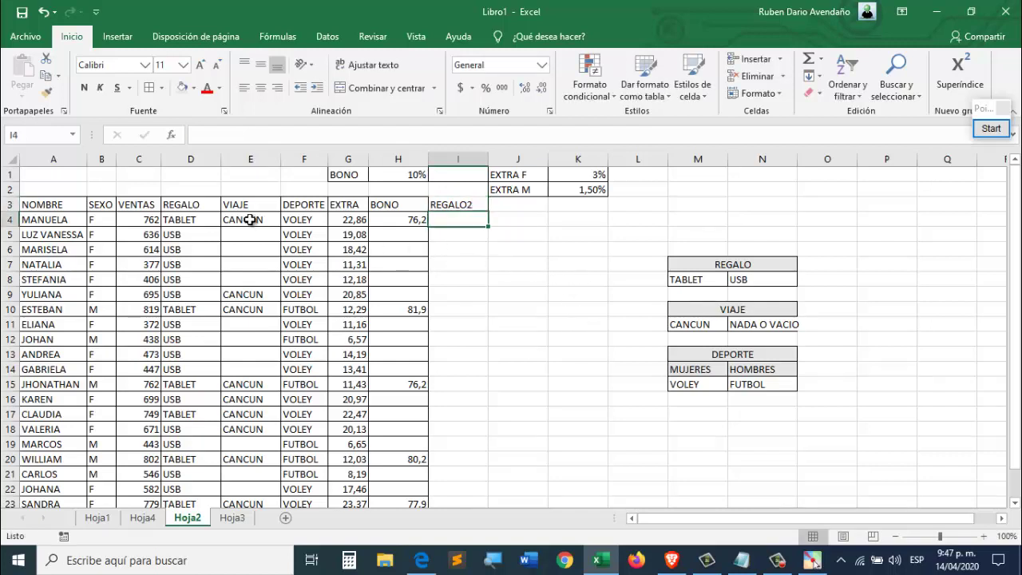
# - Compare the VIAJE entries row by row with the empty REGALO2 cells to see who should get a second gift
pyautogui.click(551, 222)
pyautogui.click(450, 223)
pyautogui.click(241, 221)
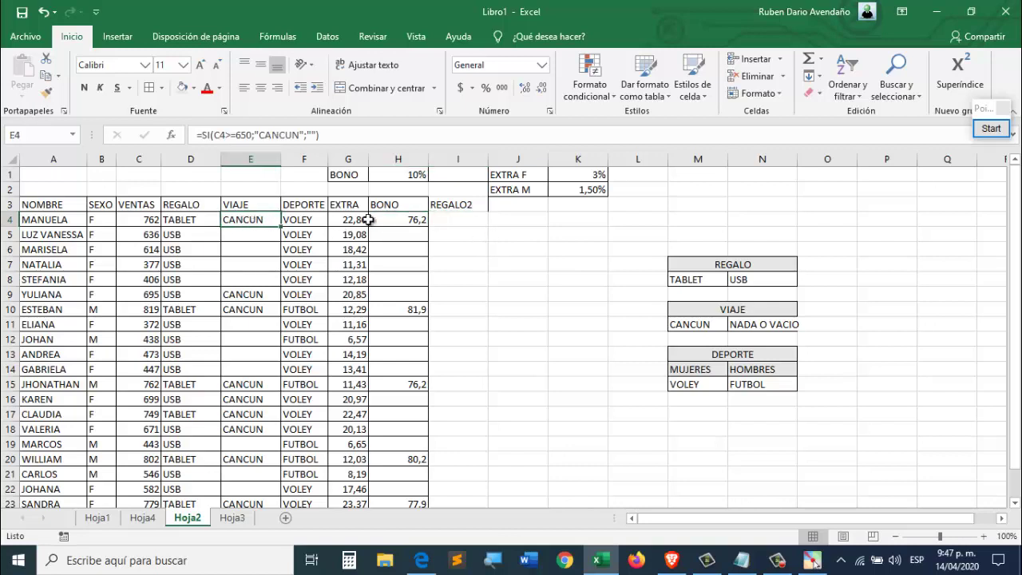
pyautogui.click(455, 224)
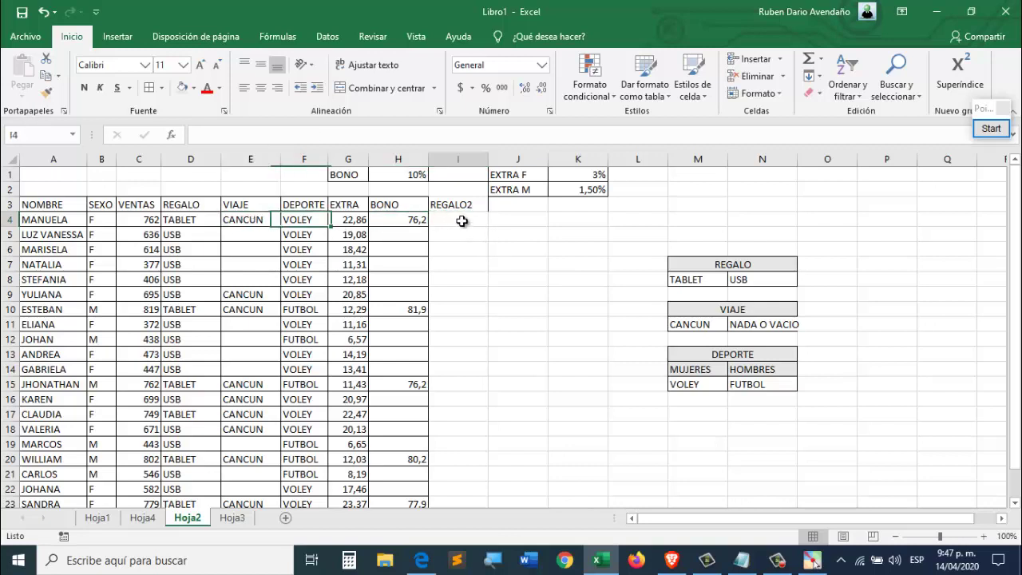
pyautogui.click(243, 233)
pyautogui.click(446, 234)
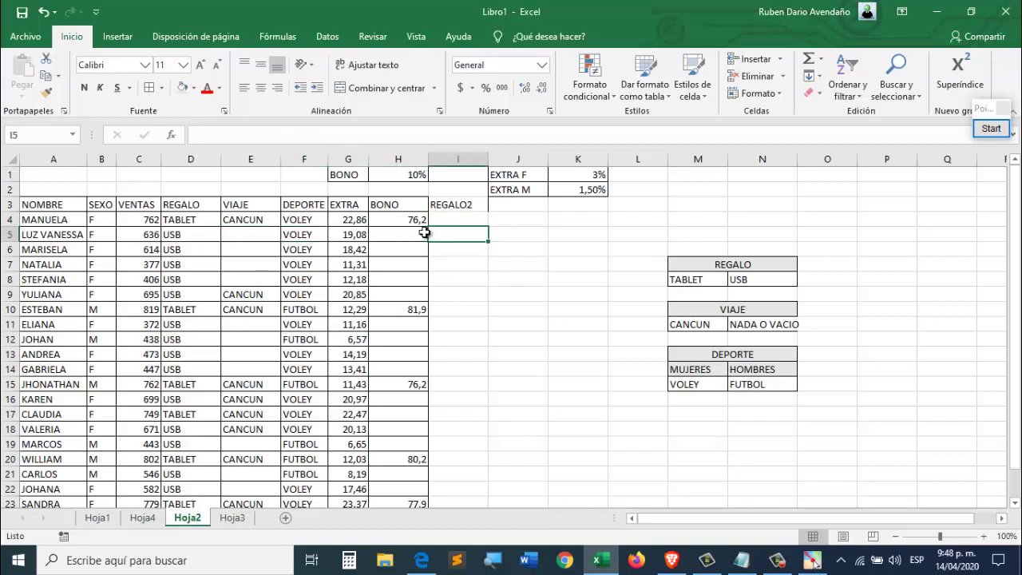
pyautogui.click(256, 251)
pyautogui.click(459, 249)
pyautogui.click(269, 267)
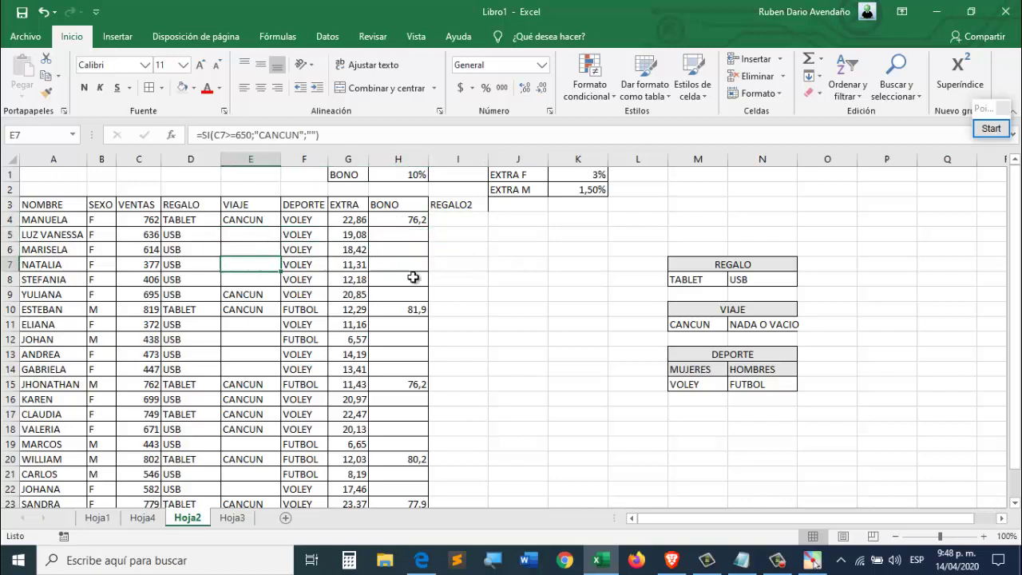
pyautogui.click(462, 266)
pyautogui.click(257, 281)
pyautogui.click(452, 280)
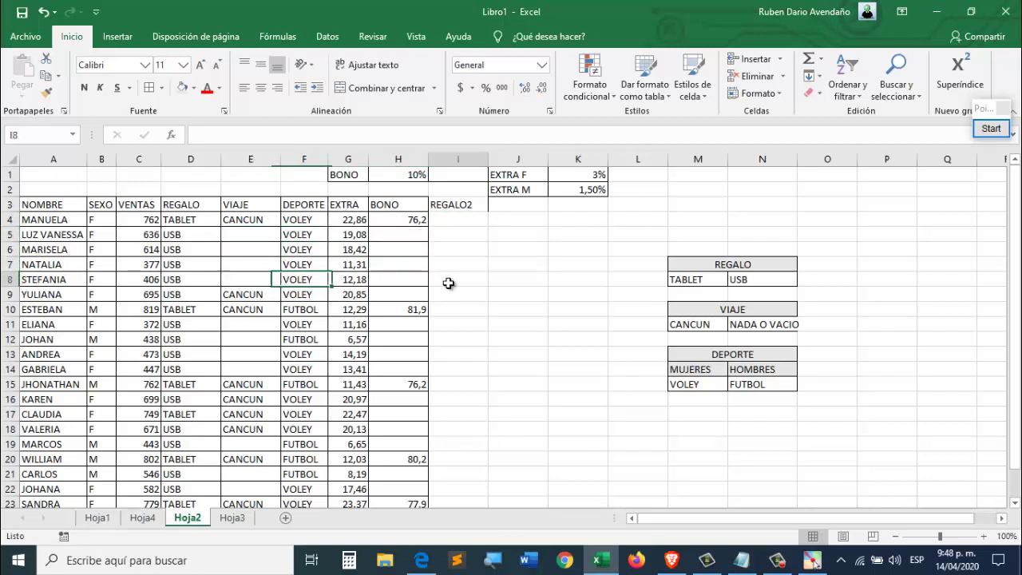
pyautogui.click(250, 294)
pyautogui.click(457, 295)
pyautogui.click(459, 308)
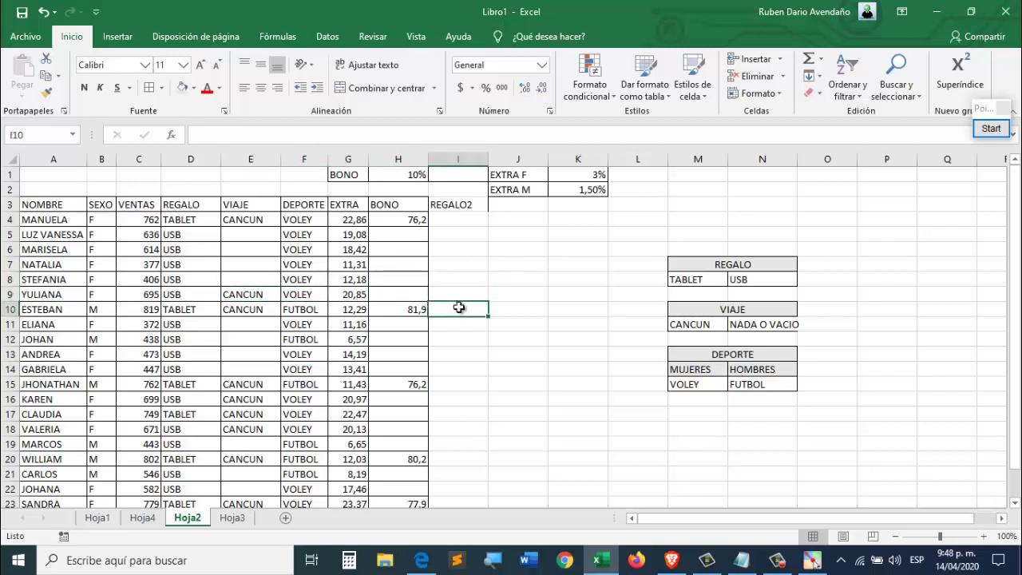
pyautogui.click(458, 323)
pyautogui.click(456, 337)
pyautogui.click(454, 352)
pyautogui.click(462, 384)
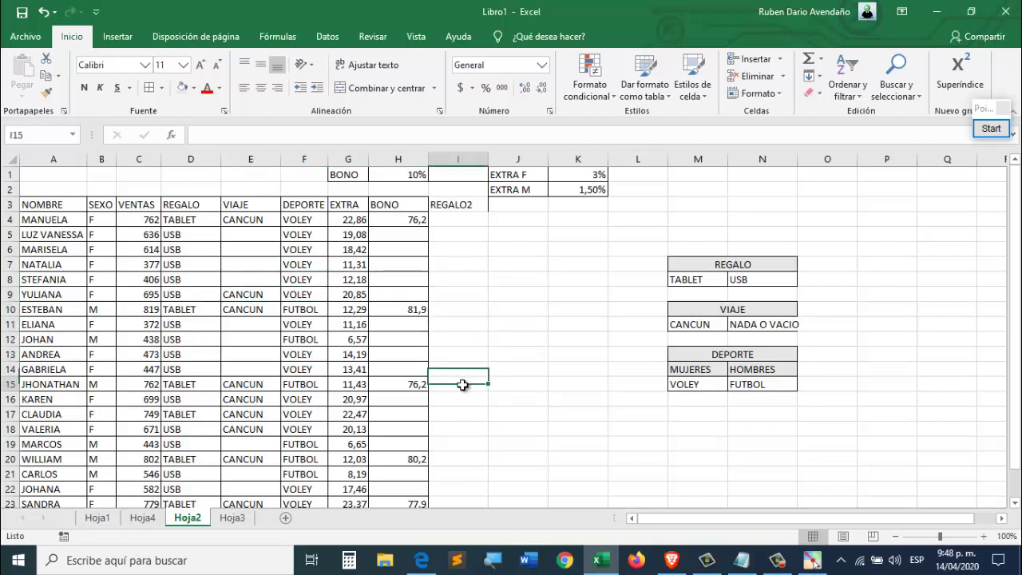
pyautogui.click(463, 412)
# - Write the formula =SI(E4="";"RELOJ";"") in I4 to assign a watch when VIAJE is empty
pyautogui.click(452, 222)
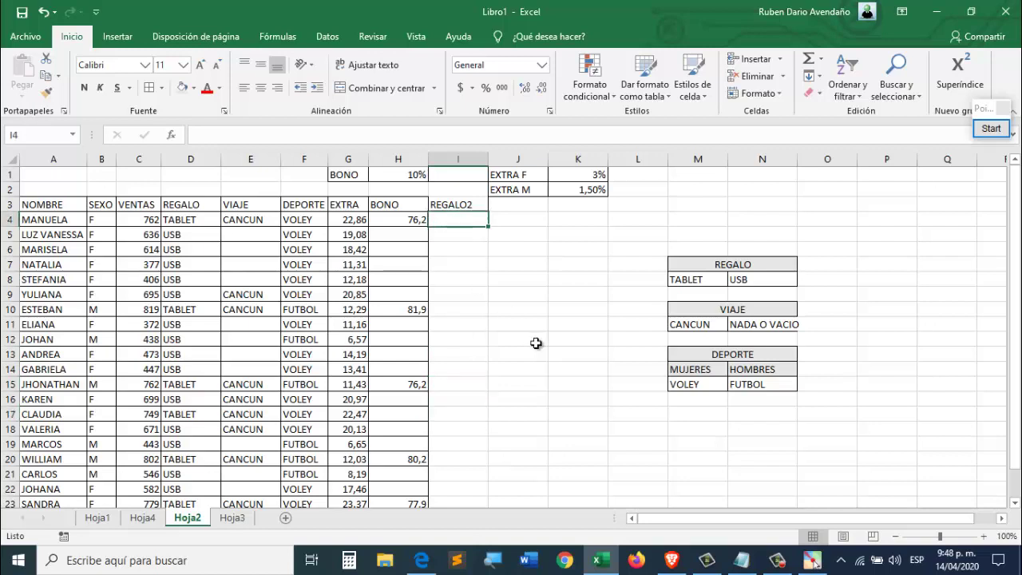
pyautogui.write('=SI(')
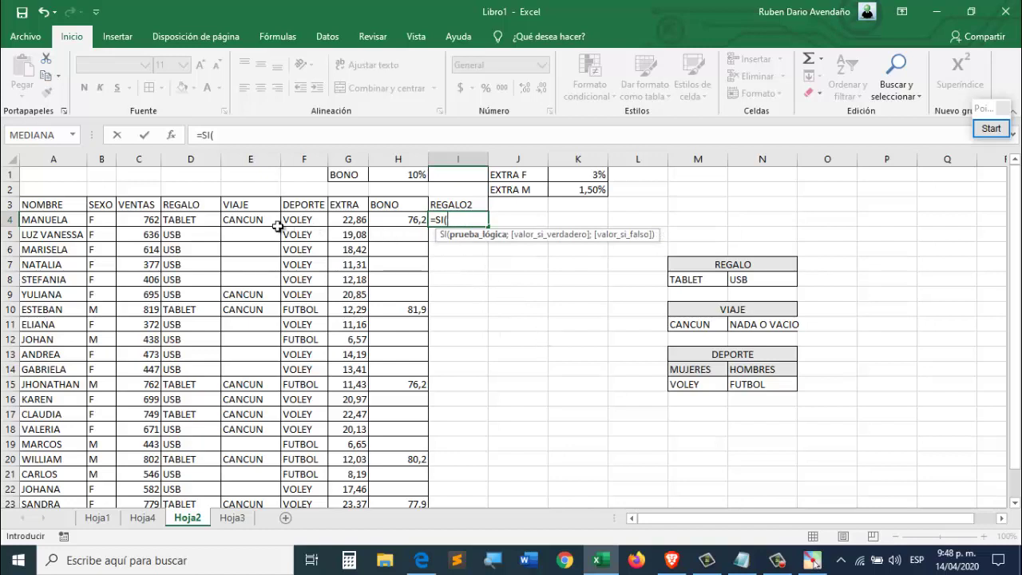
pyautogui.click(239, 219)
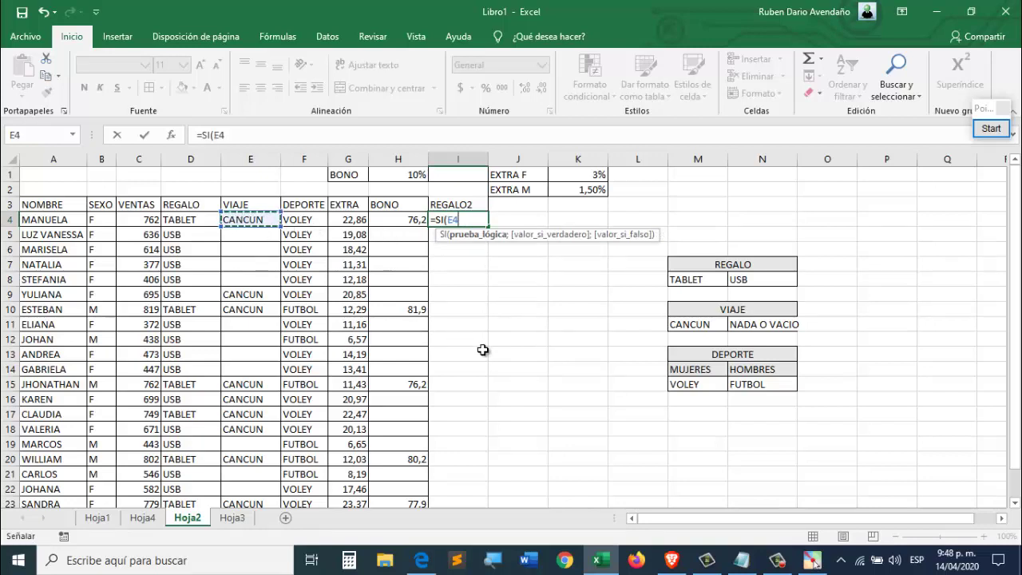
pyautogui.write('=')
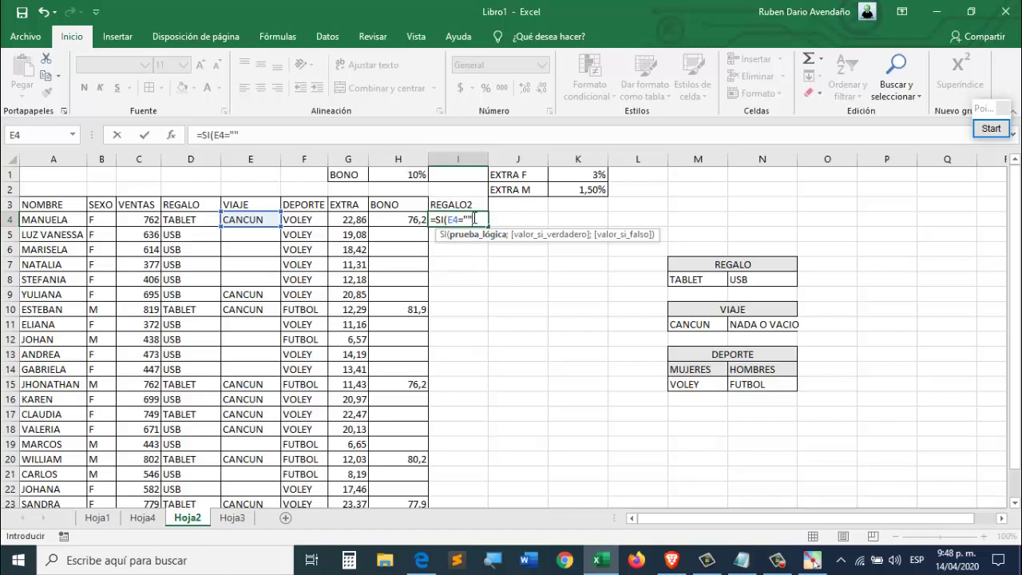
pyautogui.write(';"r')
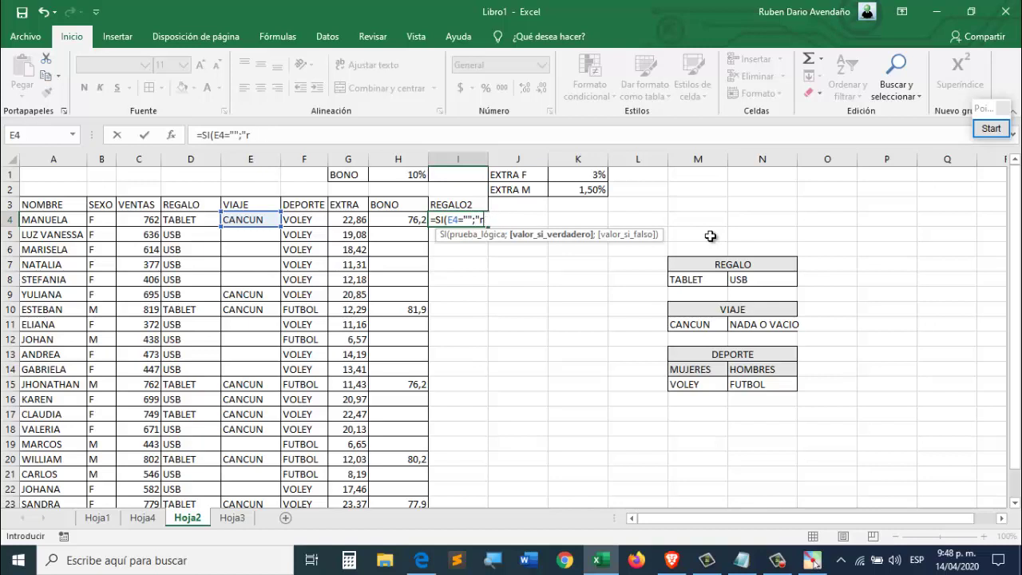
pyautogui.write('LOJ";')
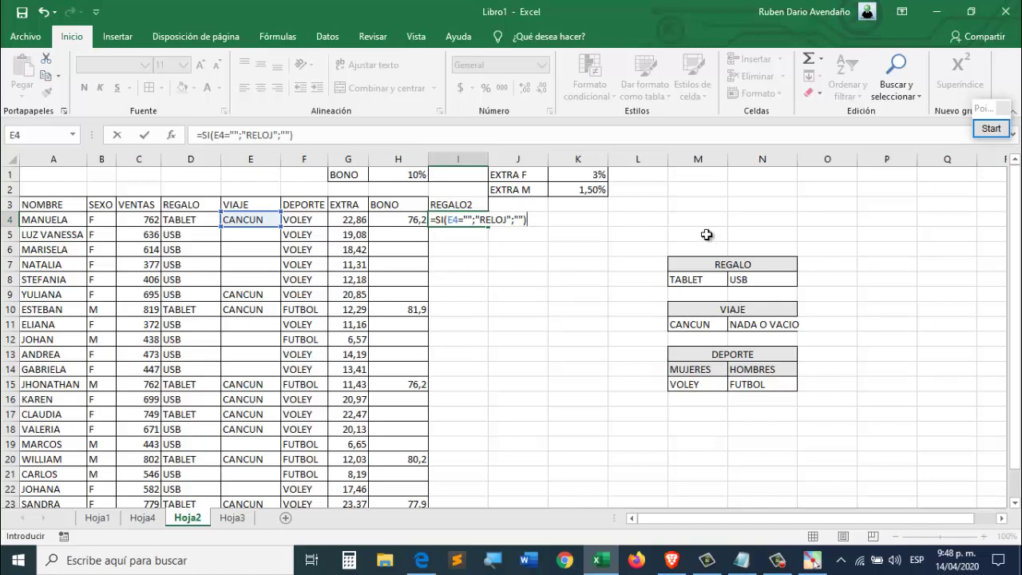
# - Review the E4="" test inside the I4 formula and commit the formula, keeping I4 selected
pyautogui.click(470, 219)
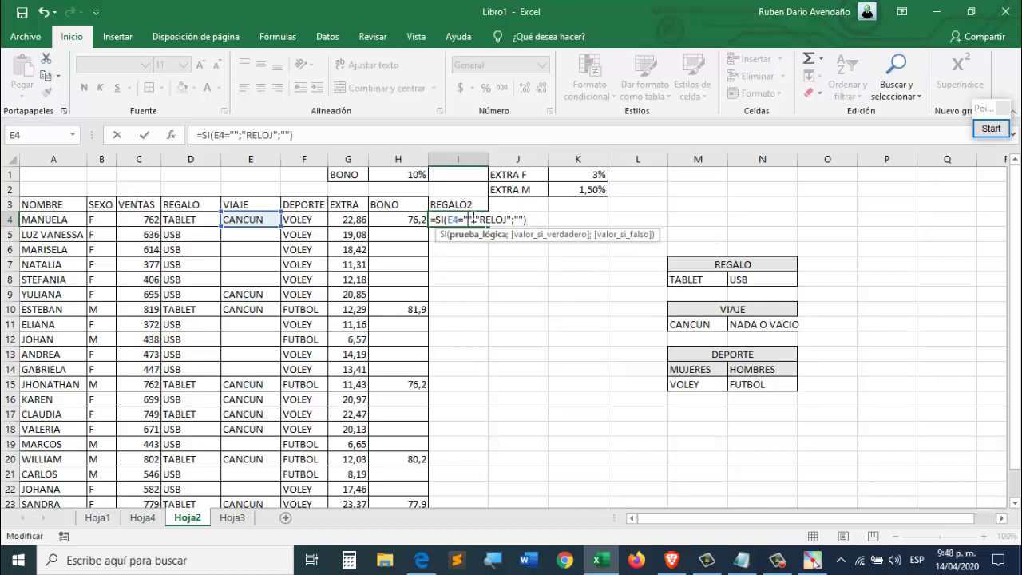
pyautogui.doubleClick(452, 218)
pyautogui.click(475, 215)
pyautogui.click(535, 218)
pyautogui.hotkey('ctrl', 'Return')
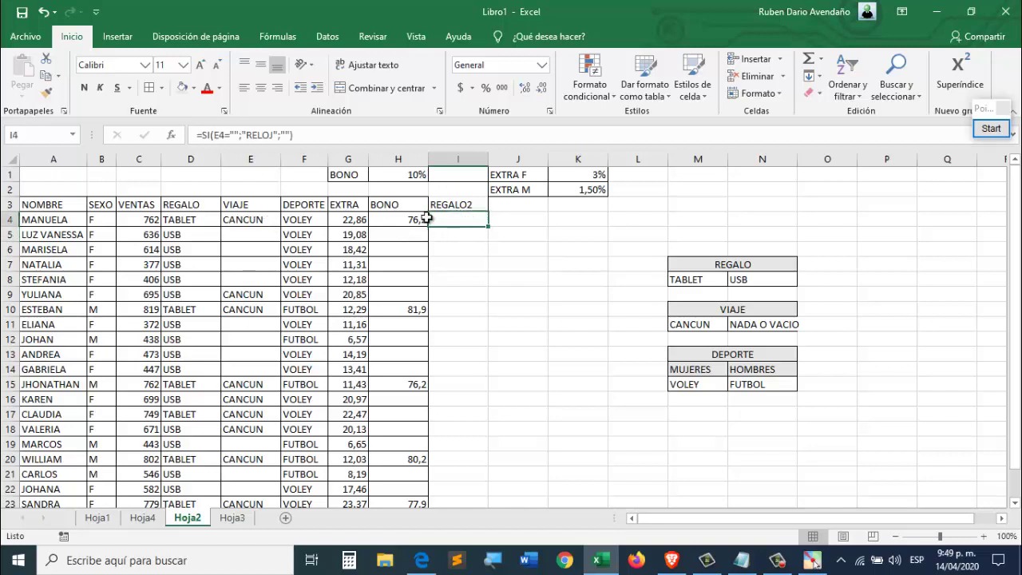
# - Fill the I4 formula down the REGALO2 column and check the RELOJ entries against the empty VIAJE cells
pyautogui.doubleClick(488, 229)
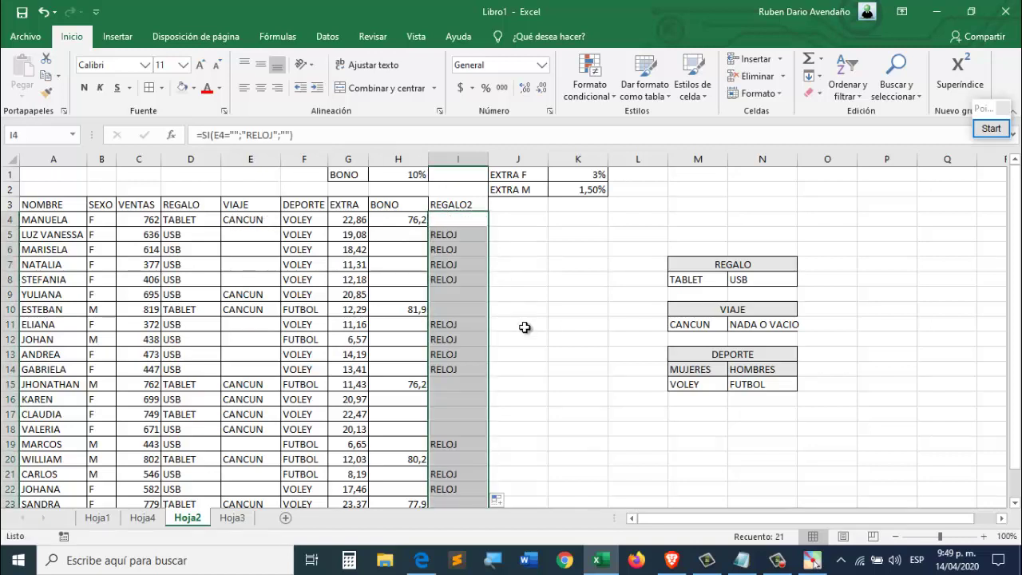
pyautogui.moveTo(262, 232); pyautogui.dragTo(264, 280)
pyautogui.moveTo(442, 236); pyautogui.dragTo(444, 278)
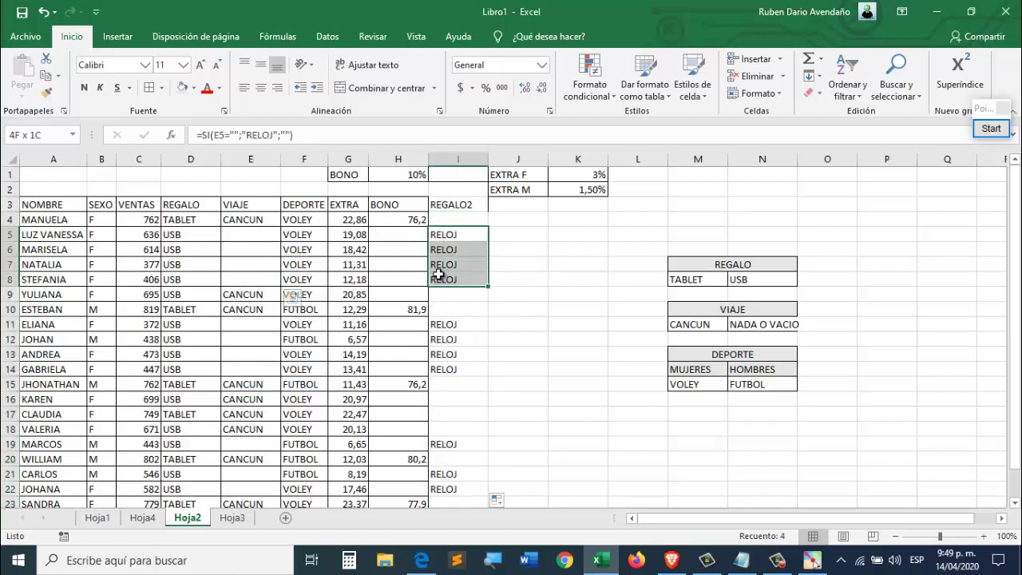
pyautogui.click(263, 294)
pyautogui.moveTo(449, 325); pyautogui.dragTo(450, 369)
pyautogui.moveTo(251, 325); pyautogui.dragTo(270, 367)
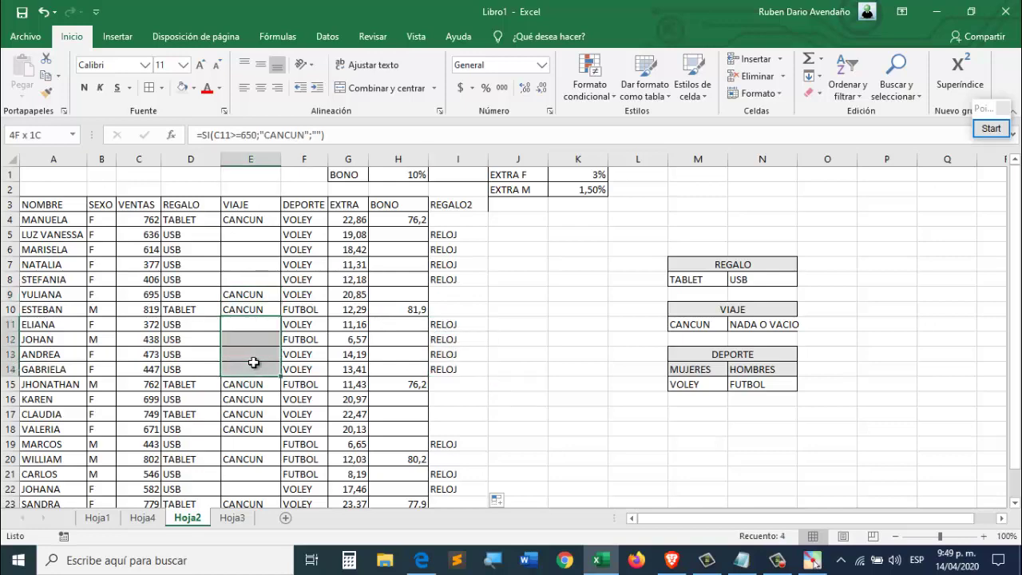
pyautogui.click(482, 356)
pyautogui.scroll(-2, 543, 348)
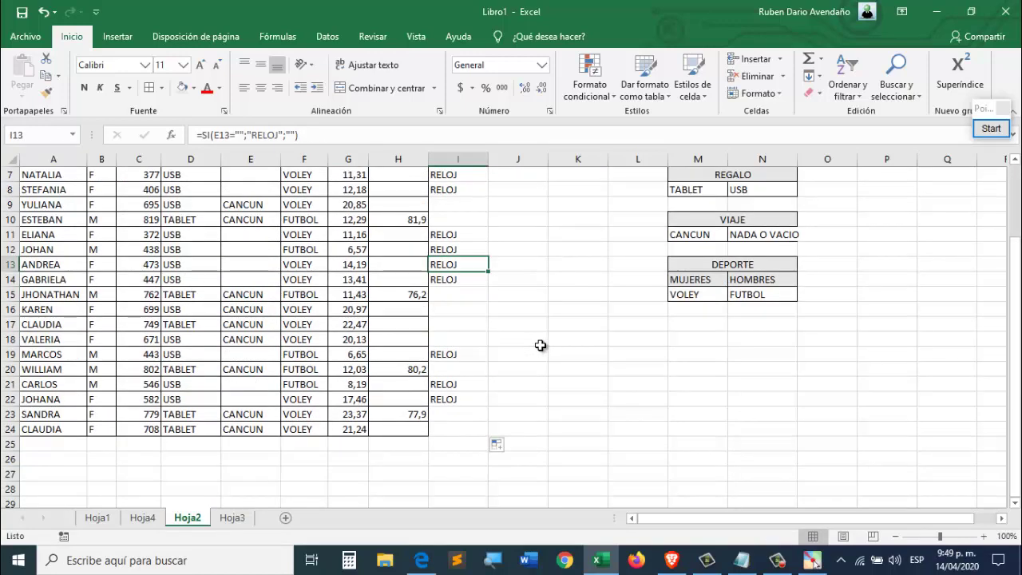
pyautogui.click(544, 280)
pyautogui.scroll(2, 544, 280)
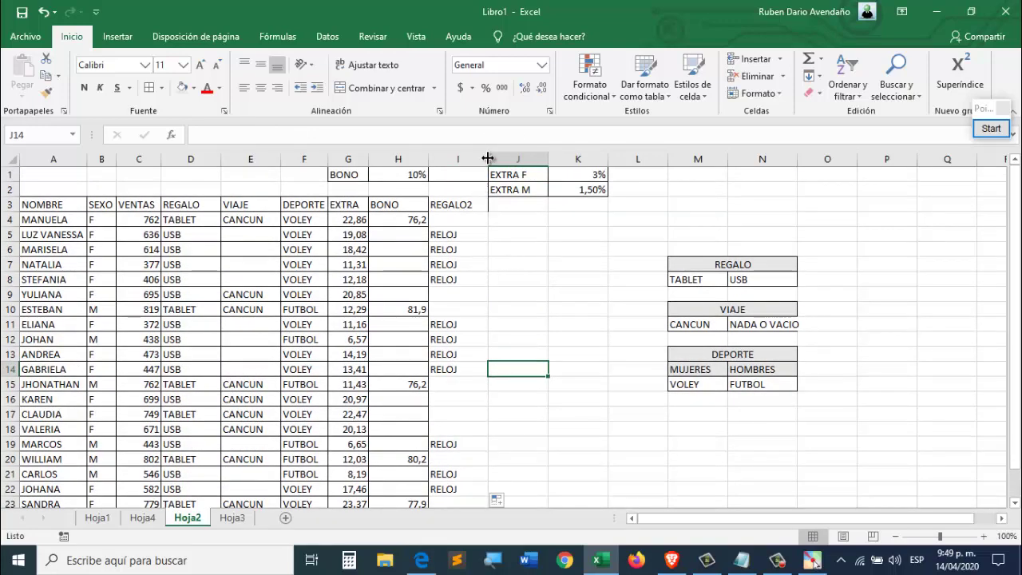
# - Narrow column I to fit the REGALO2 heading
pyautogui.moveTo(487, 158); pyautogui.dragTo(473, 159)
pyautogui.click(514, 239)
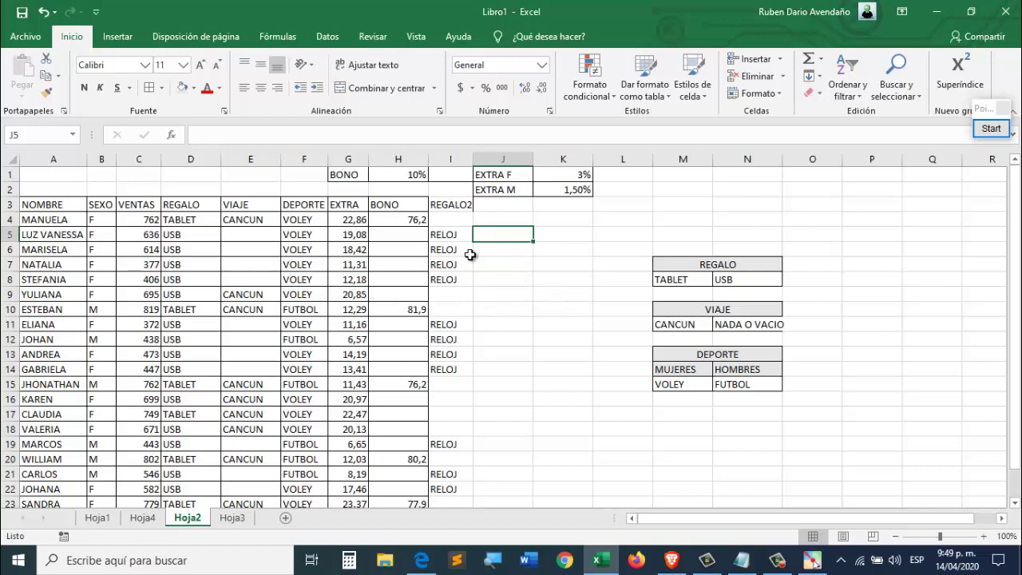
pyautogui.scroll(-1, 470, 254)
pyautogui.scroll(1, 469, 254)
pyautogui.click(559, 233)
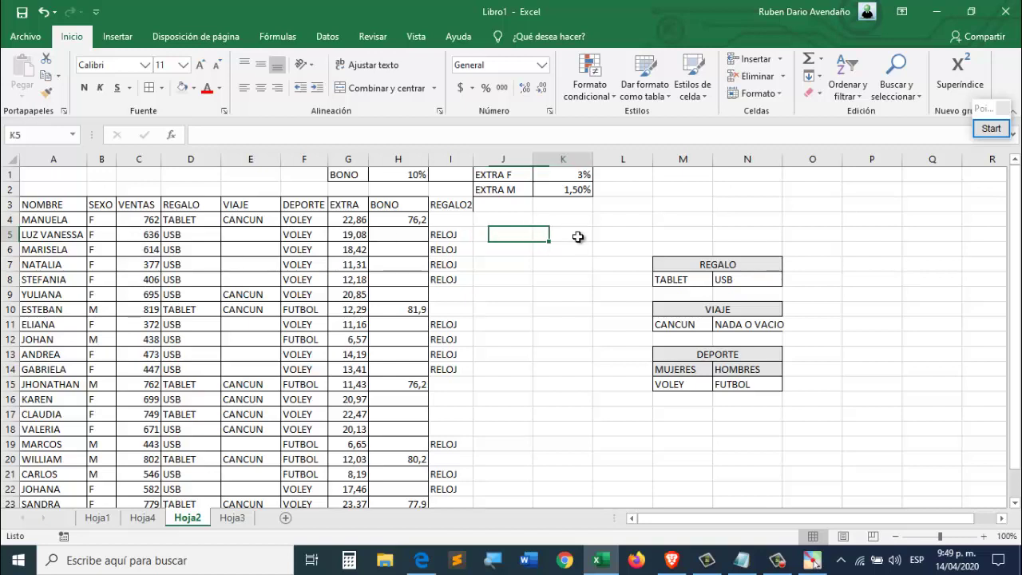
pyautogui.click(145, 291)
pyautogui.click(535, 261)
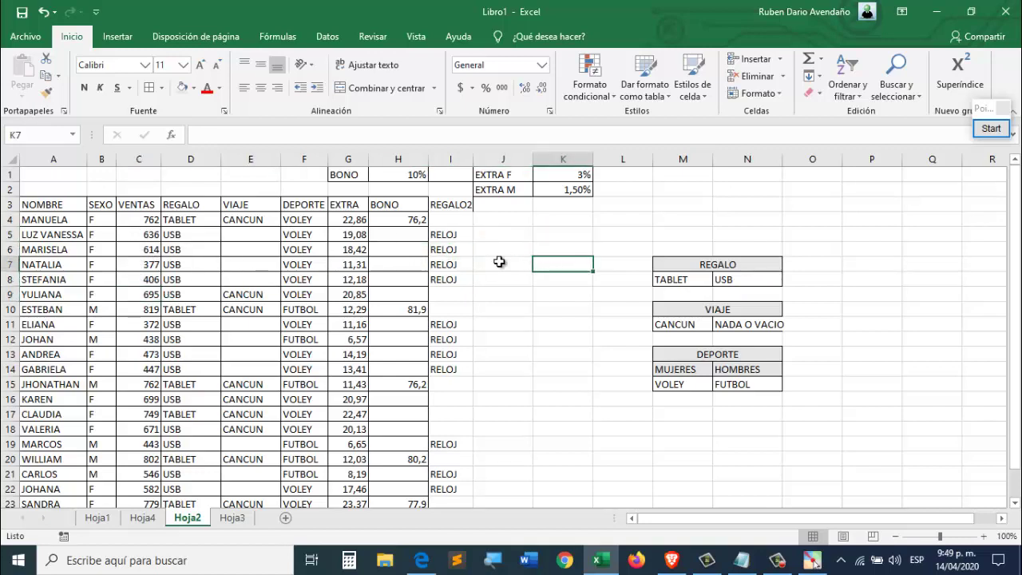
pyautogui.click(132, 351)
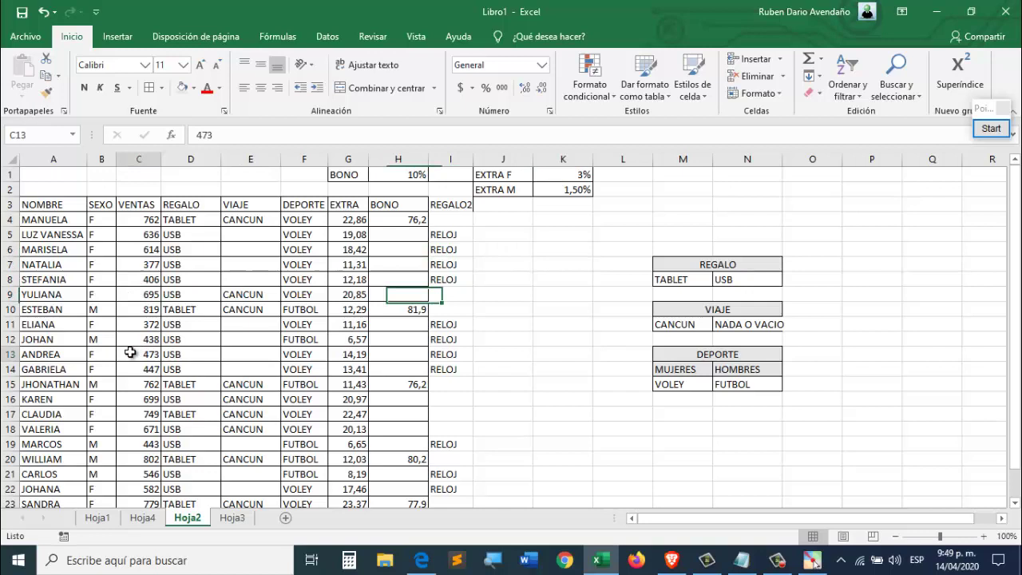
pyautogui.click(535, 324)
pyautogui.click(153, 368)
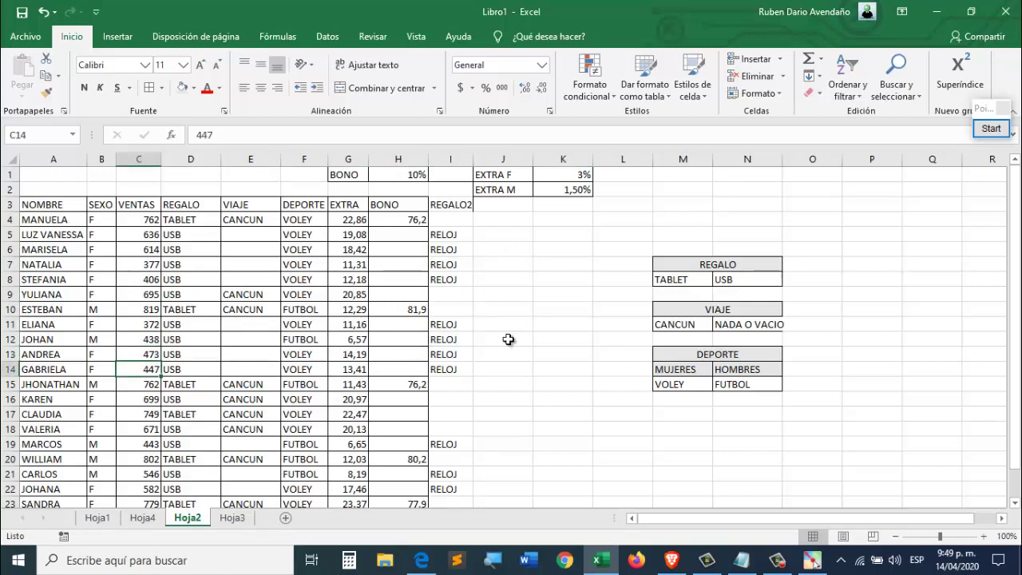
pyautogui.click(535, 335)
pyautogui.click(498, 292)
pyautogui.click(490, 236)
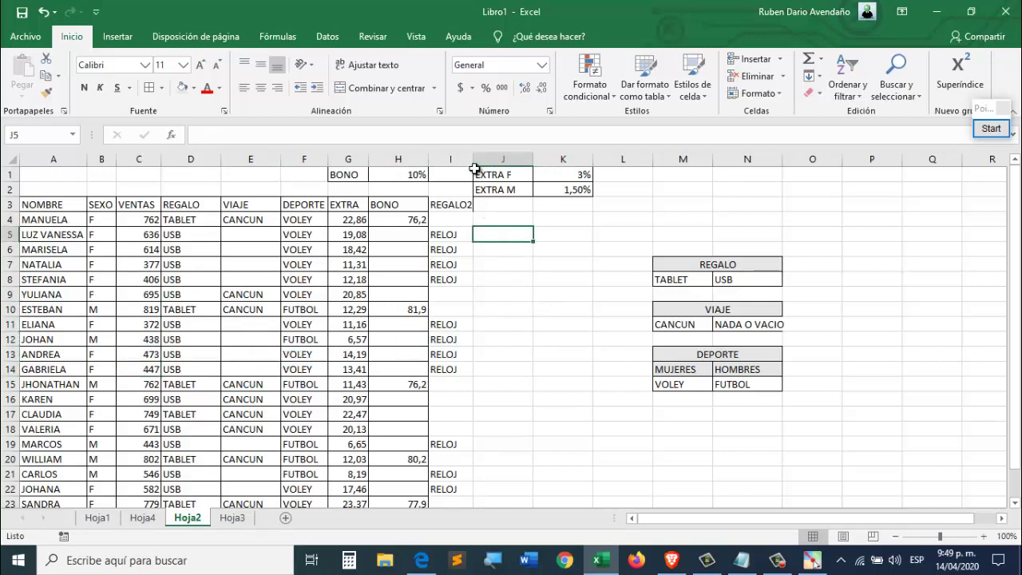
pyautogui.click(487, 260)
pyautogui.click(510, 306)
pyautogui.scroll(-1, 525, 260)
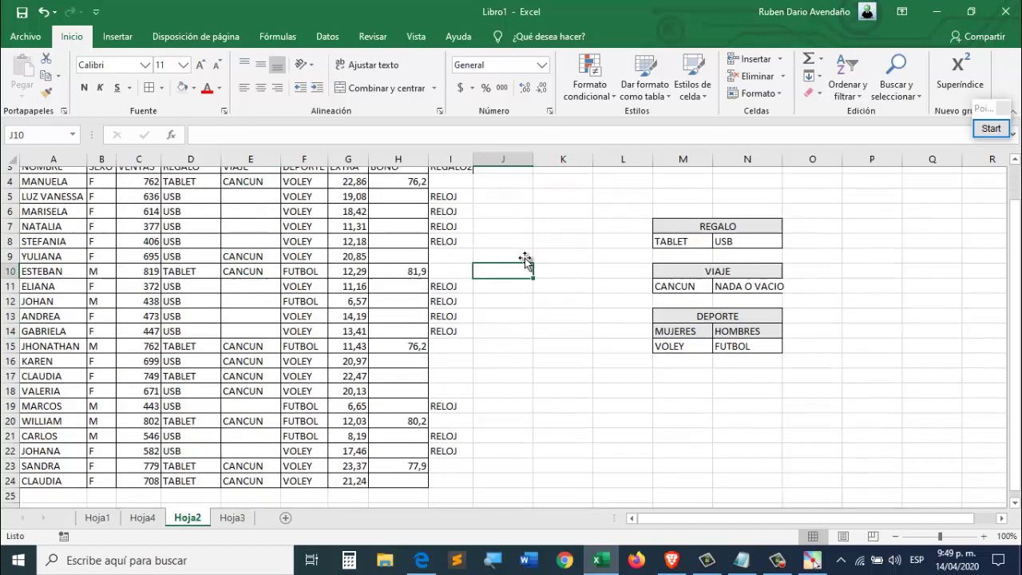
pyautogui.scroll(1, 524, 254)
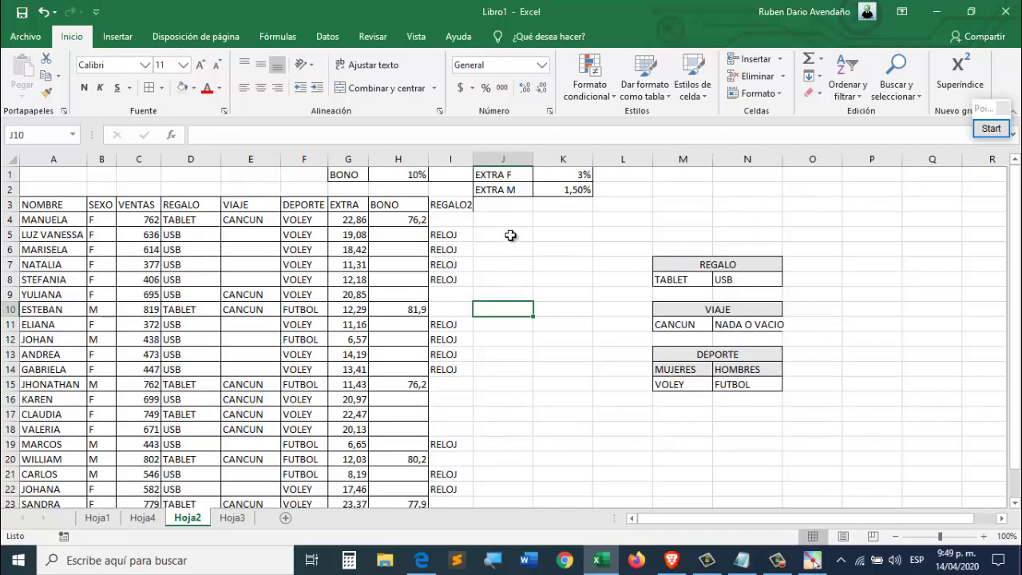
pyautogui.click(496, 235)
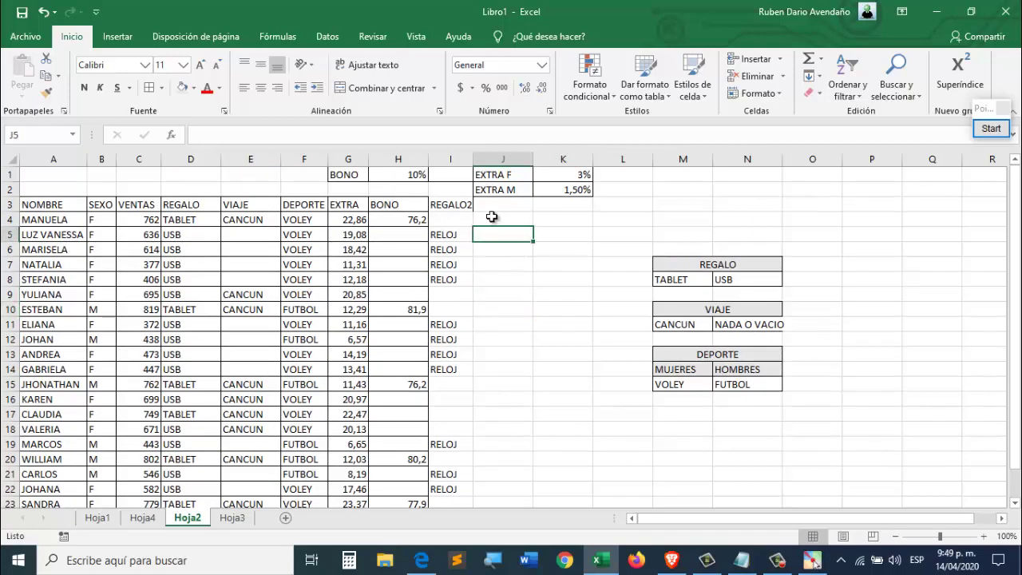
pyautogui.click(497, 206)
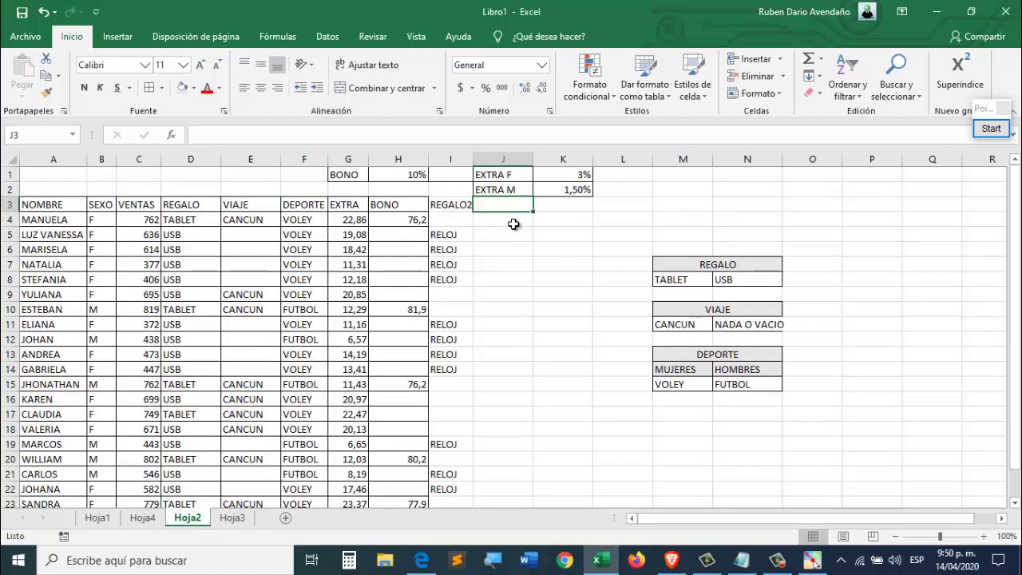
pyautogui.click(514, 224)
pyautogui.click(496, 246)
pyautogui.click(498, 312)
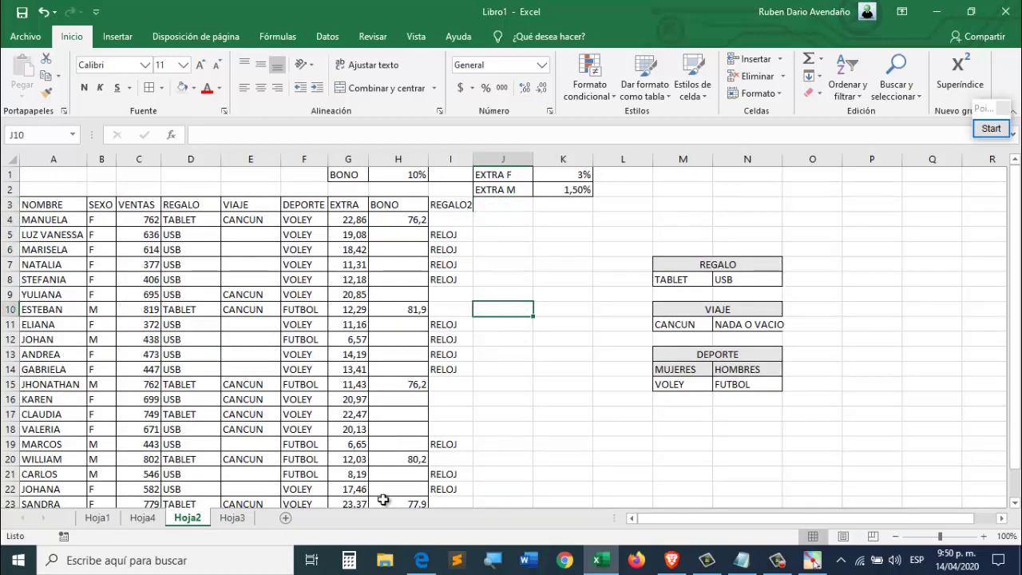
pyautogui.click(462, 414)
pyautogui.click(511, 416)
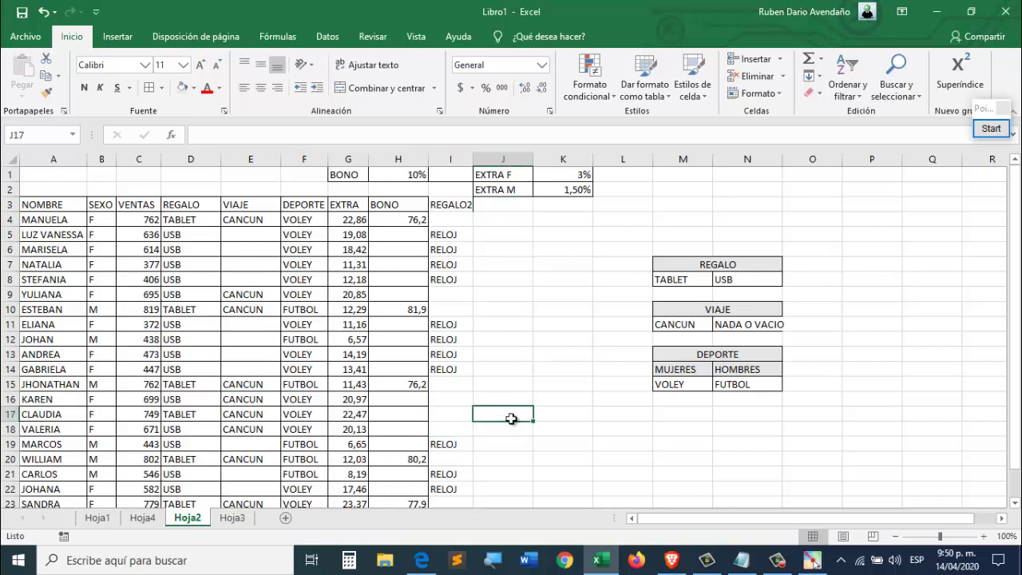
pyautogui.click(777, 561)
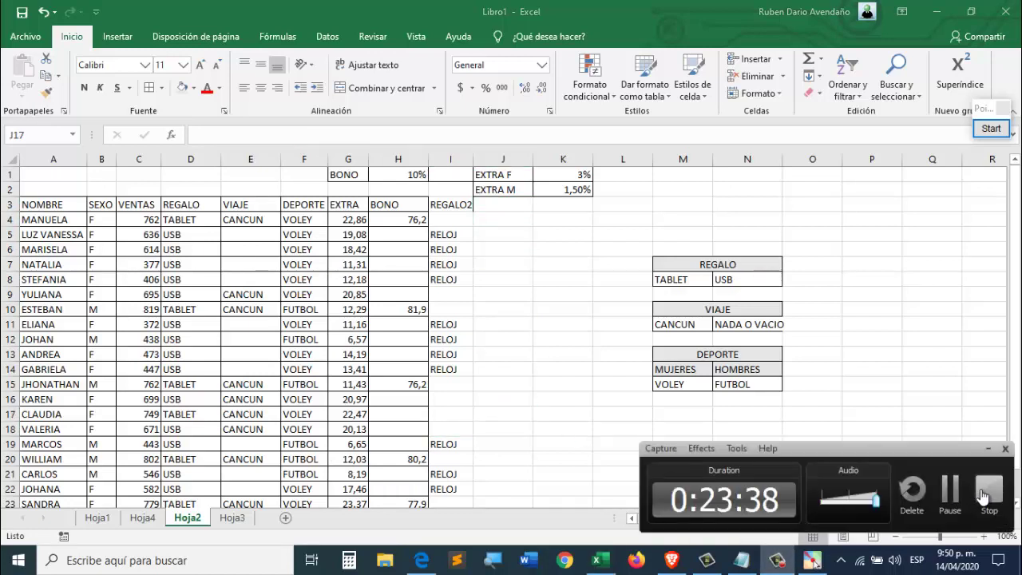